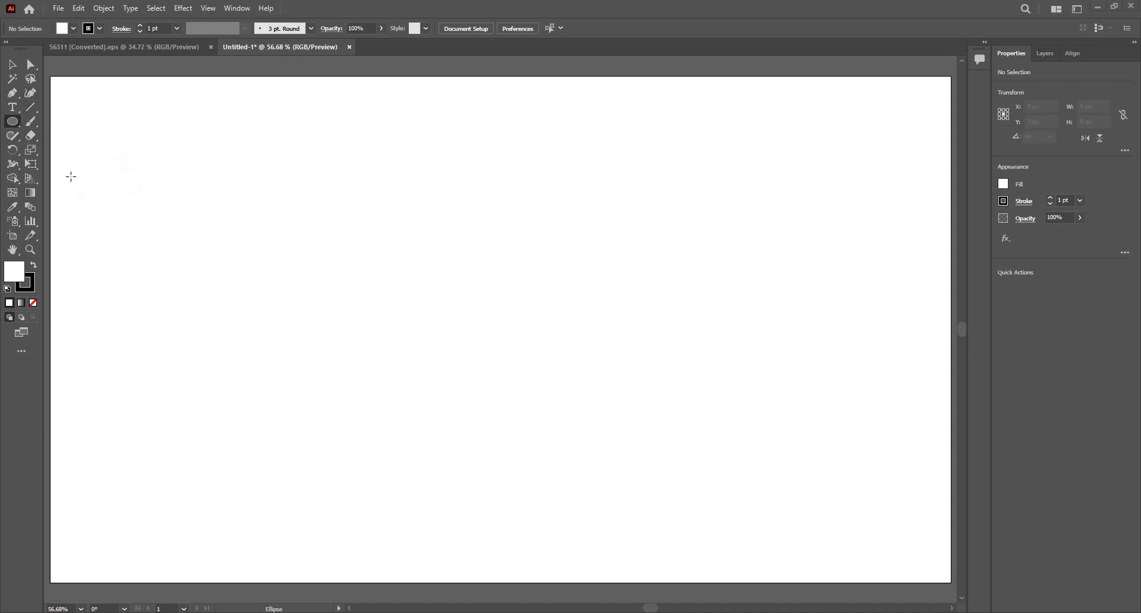
Draw a tall, narrow vertical ellipse about 90 px wide and 468 px high on the artboard.
drag(368, 331, 416, 453)
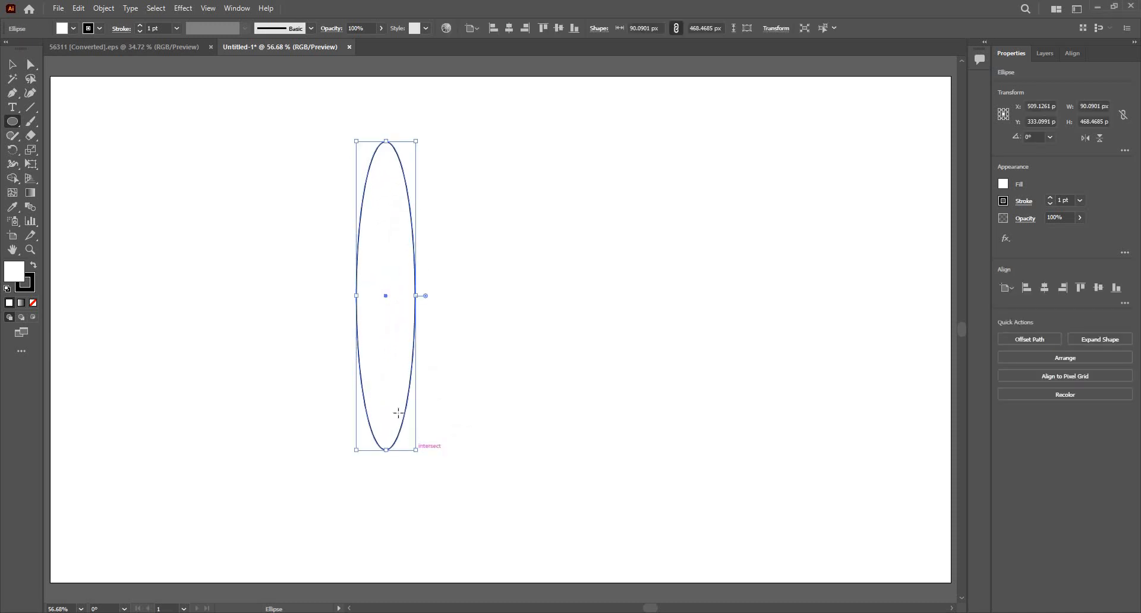
key(v)
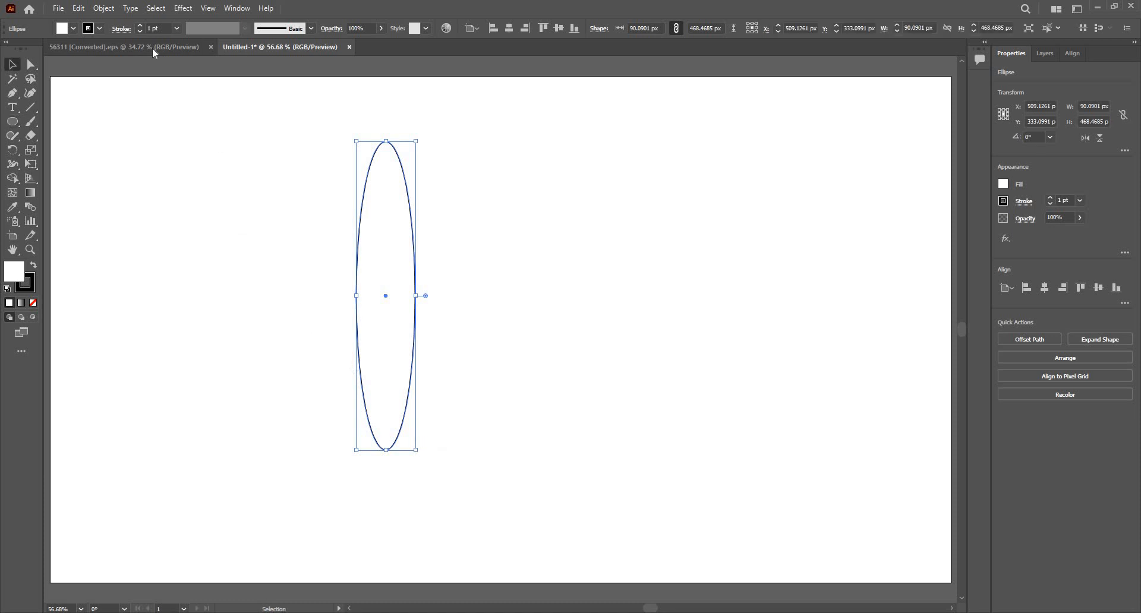
Start Transform Each on the ellipse and set both the horizontal and vertical scale to 90%.
click(107, 10)
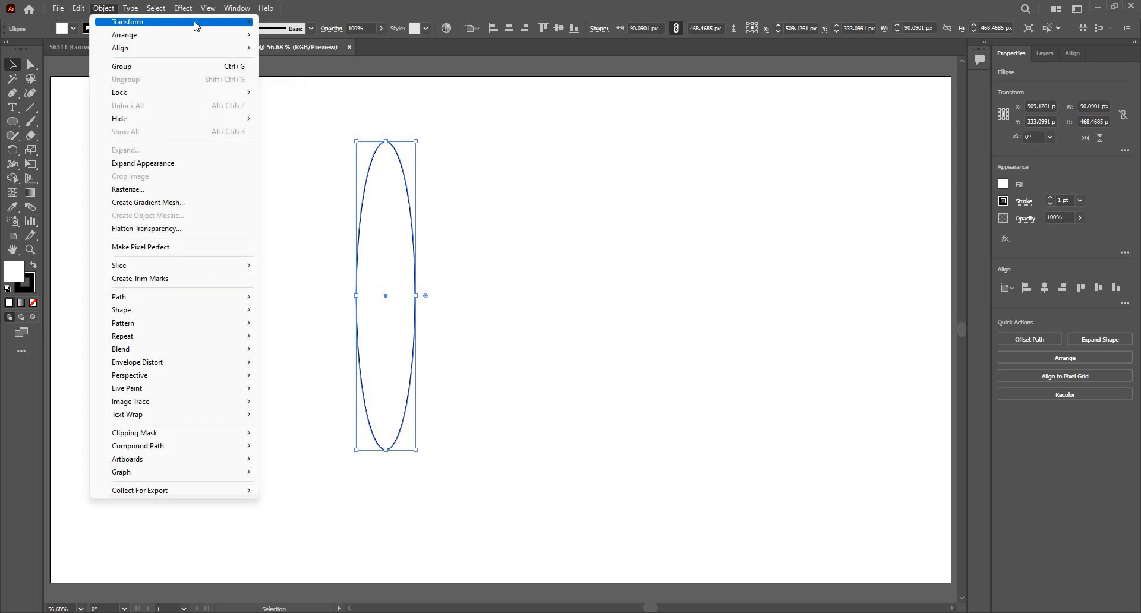
mouse_move(208, 24)
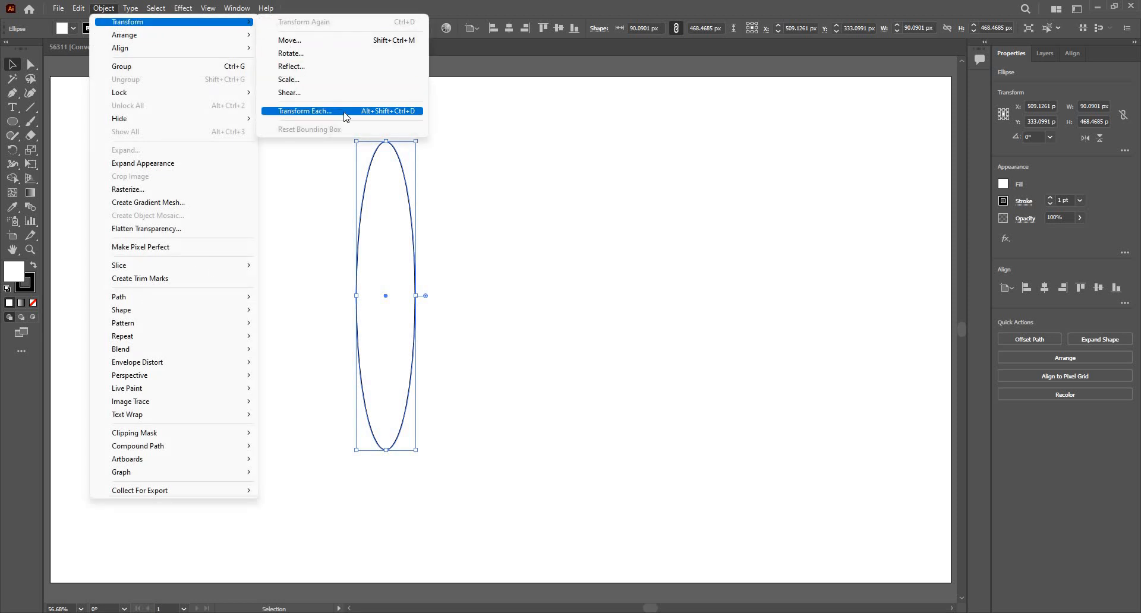
click(400, 111)
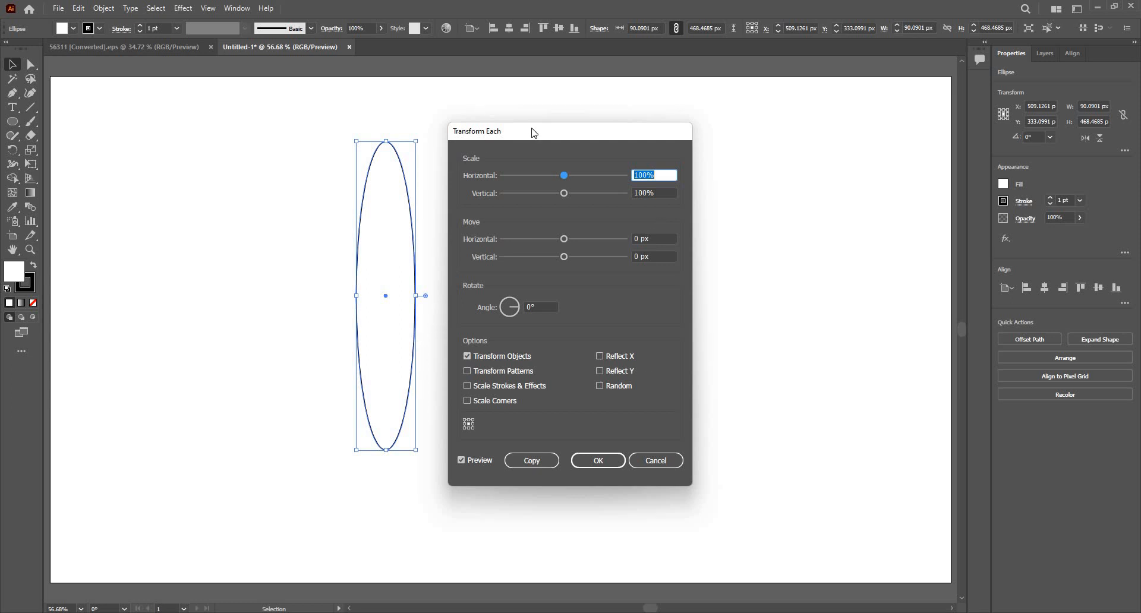
drag(533, 133, 631, 127)
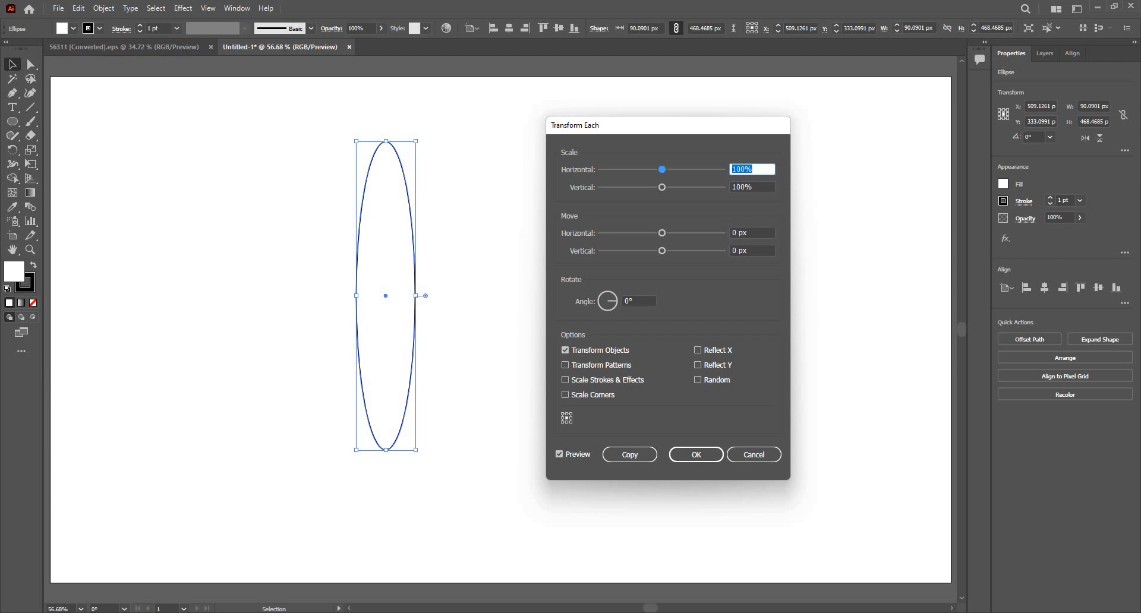
text(90)
key(Tab)
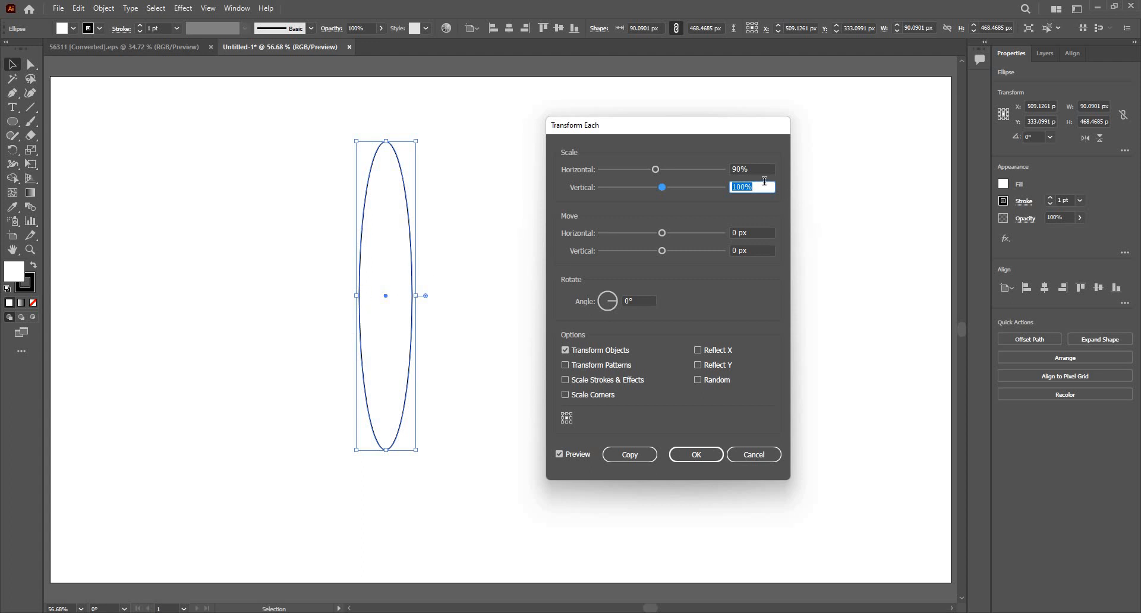
text(90)
key(Tab)
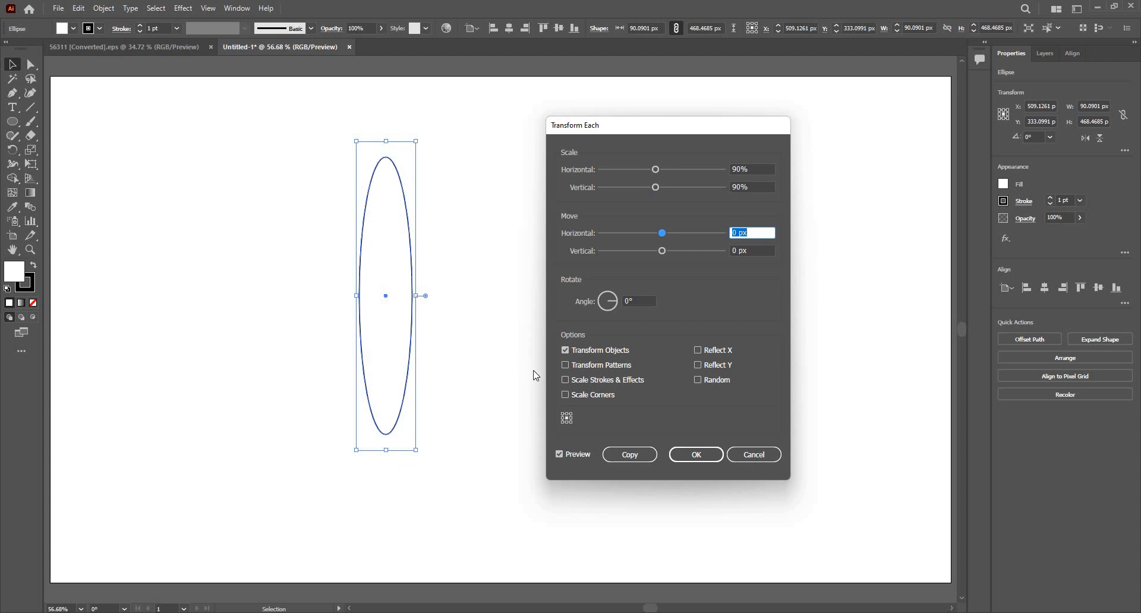
Preview a horizontal move of -15 px on the ellipse and set the move back to 0 px.
click(565, 395)
click(578, 396)
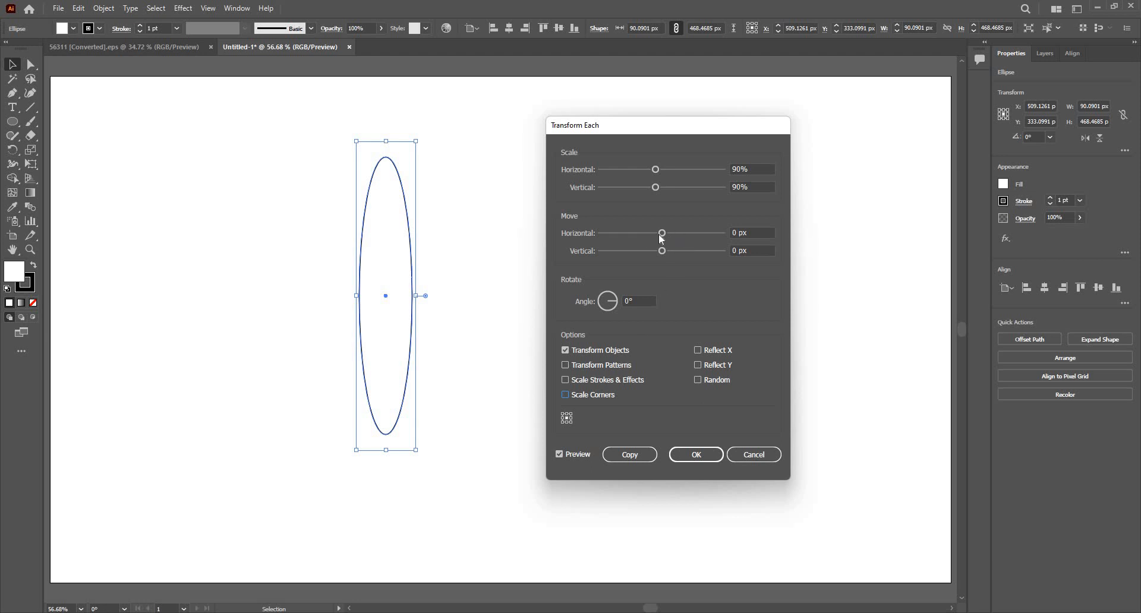
click(760, 233)
text(-15)
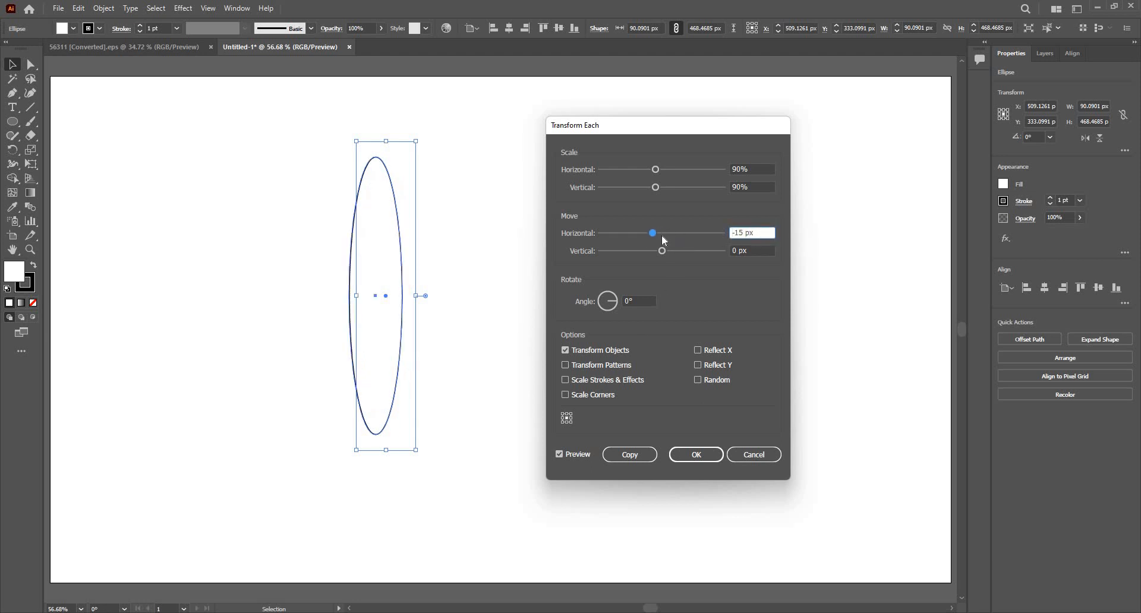
key(ctrl+a)
text(0)
key(Tab)
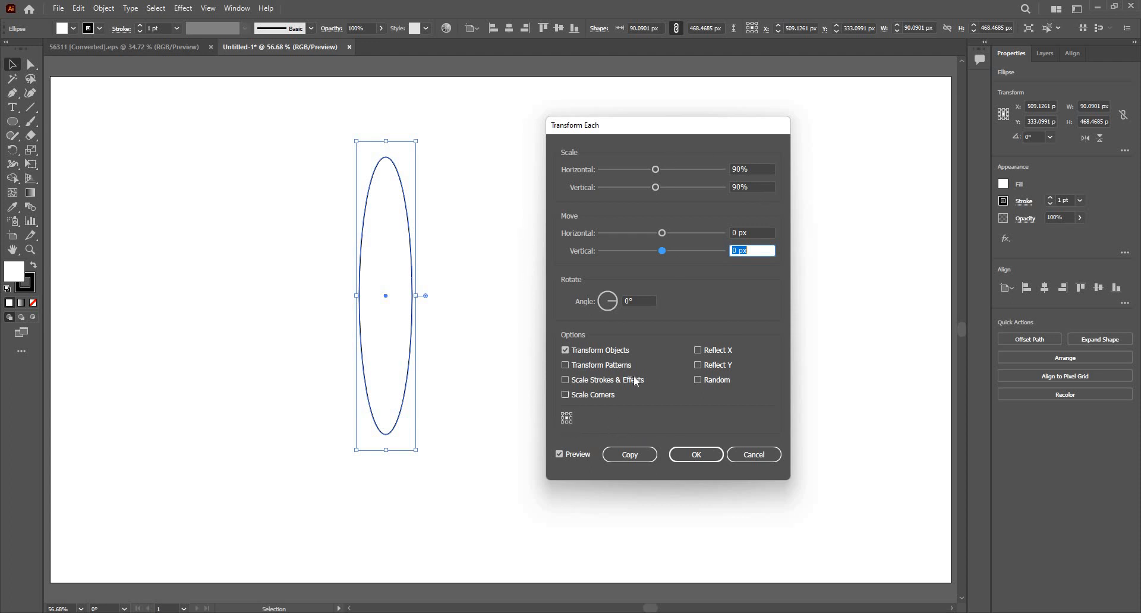
Apply the 90% scaling directly to the original ellipse and undo it.
click(683, 457)
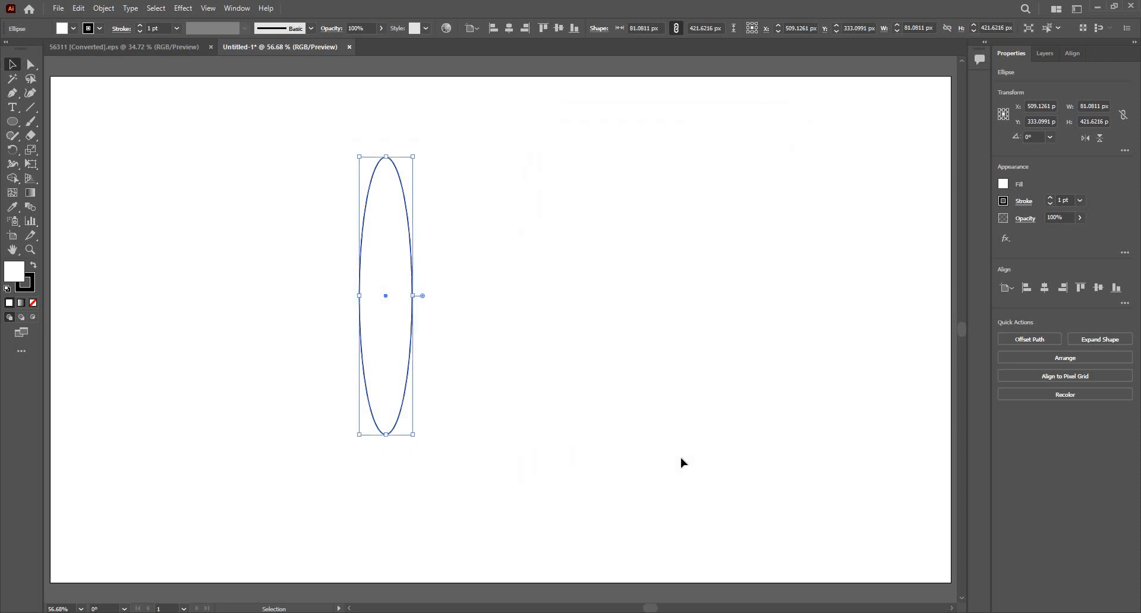
key(ctrl+z)
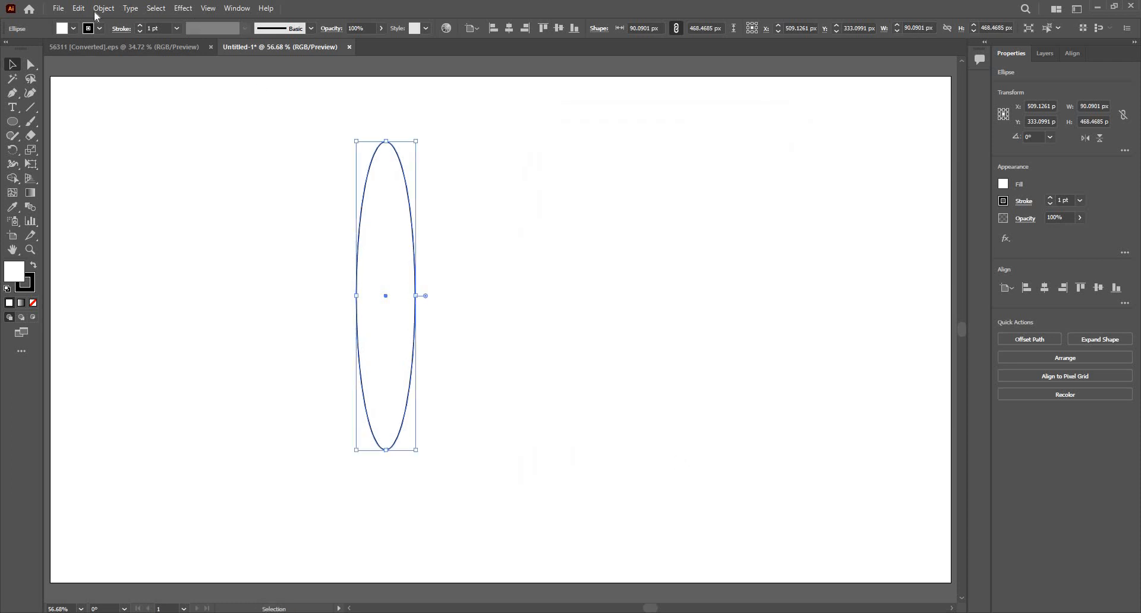
Create a concentric copy of the ellipse scaled to 90% with Transform Each.
click(103, 8)
mouse_move(178, 22)
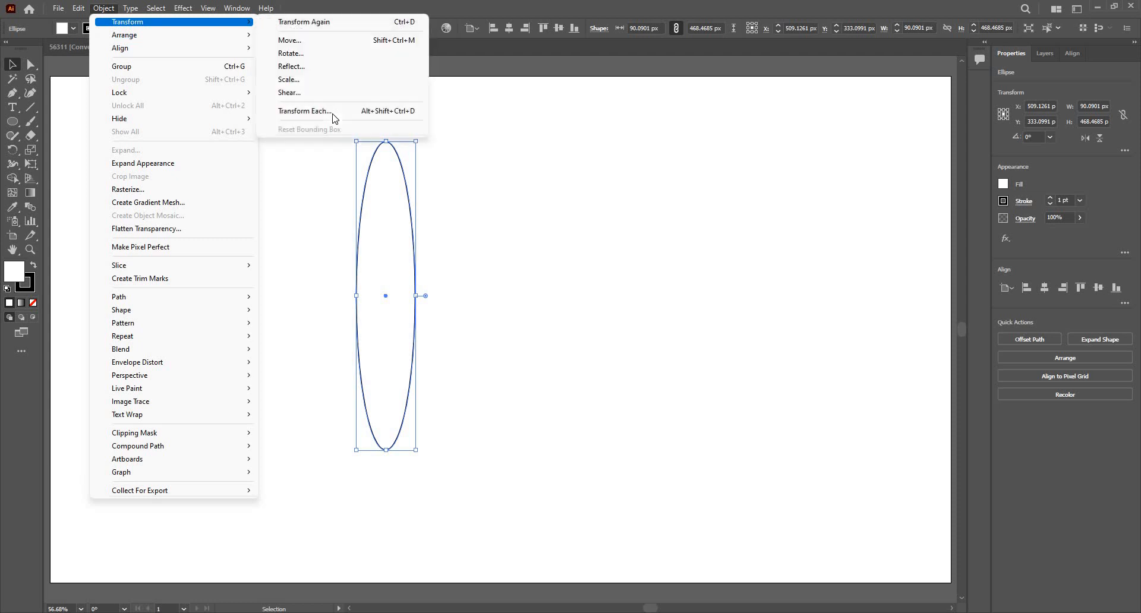
click(333, 114)
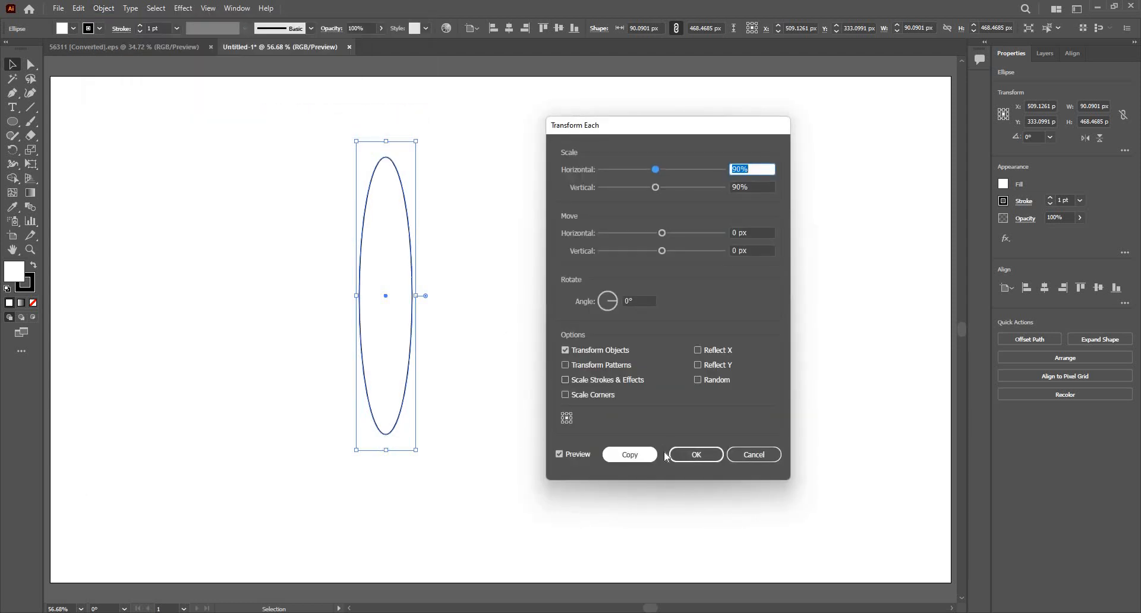
click(630, 455)
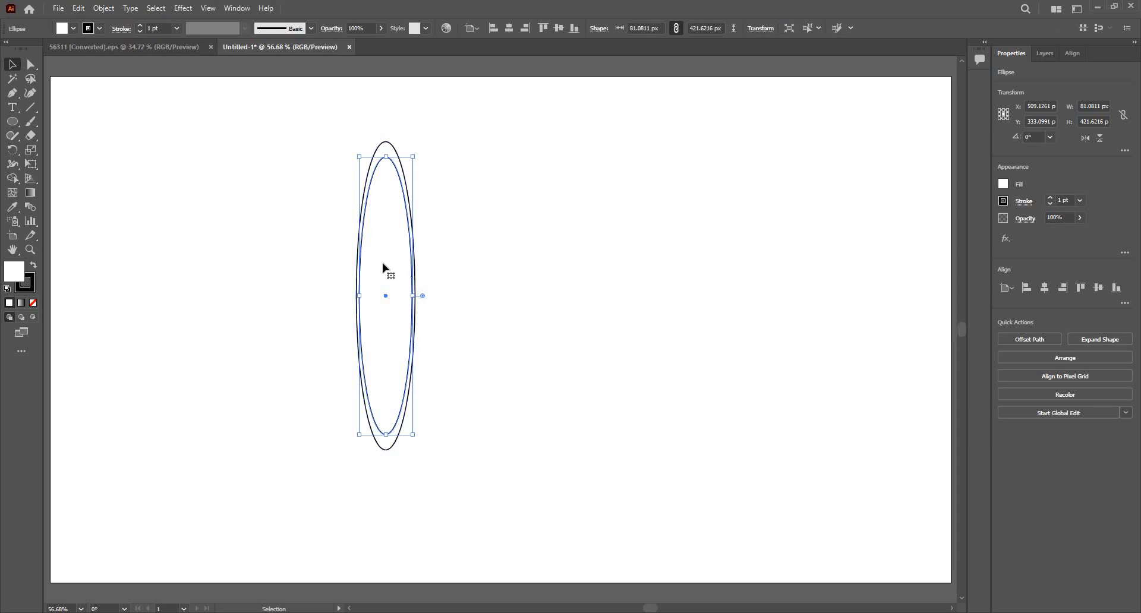
Repeat the scaled copy once with Transform Again and deselect the ellipses.
click(113, 9)
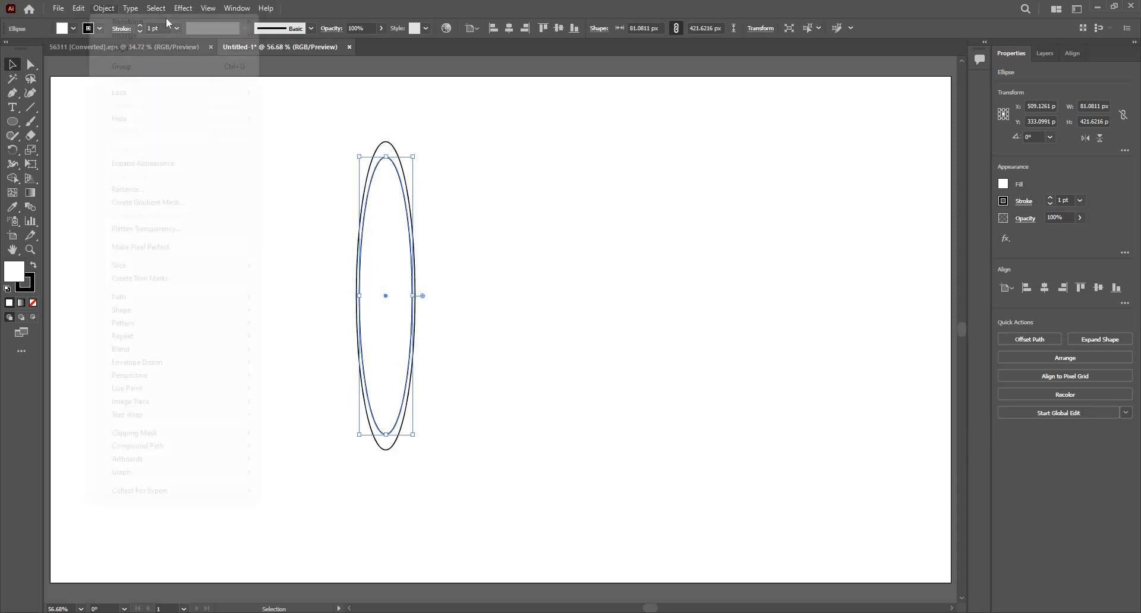
mouse_move(244, 23)
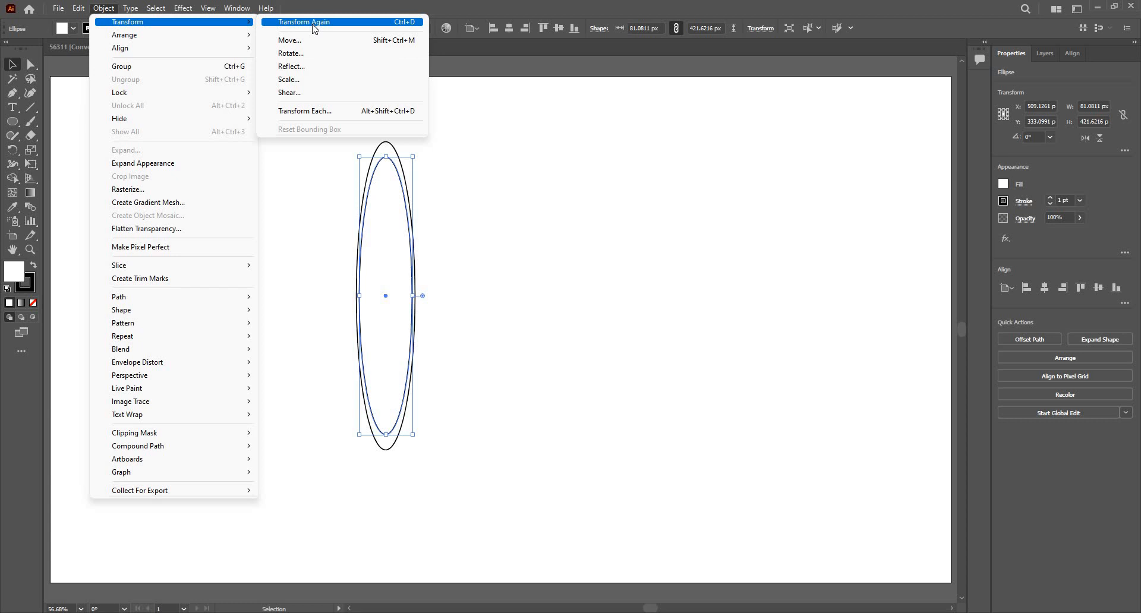
click(315, 22)
click(414, 231)
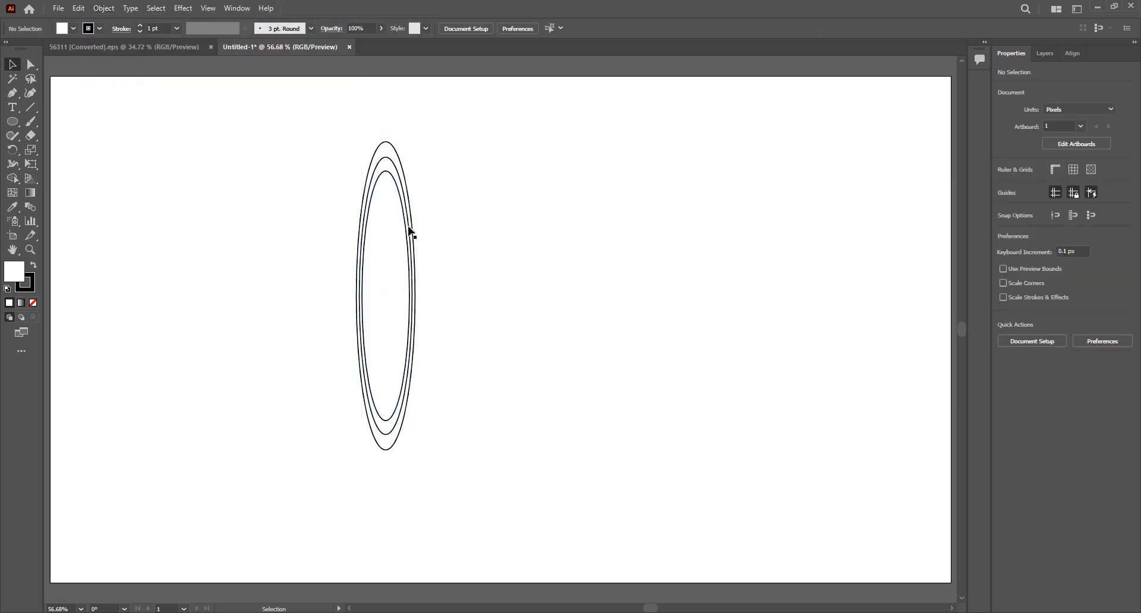
Repeat Transform Again from the innermost ellipse until the shrinking nested copies nearly fill the center.
scroll(386, 169, up, 1)
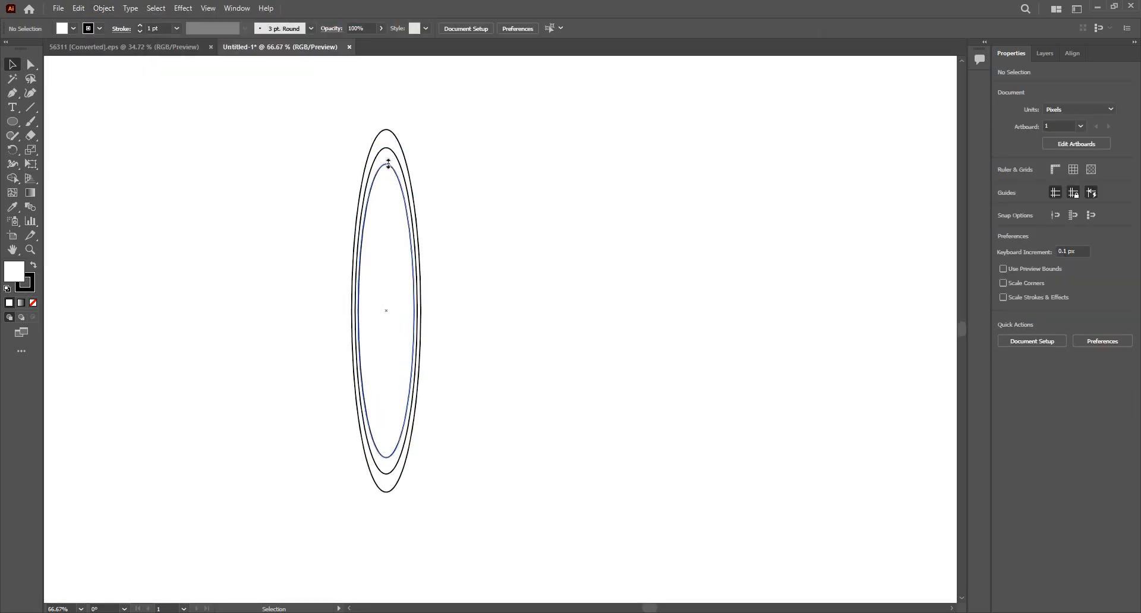
click(388, 164)
click(103, 7)
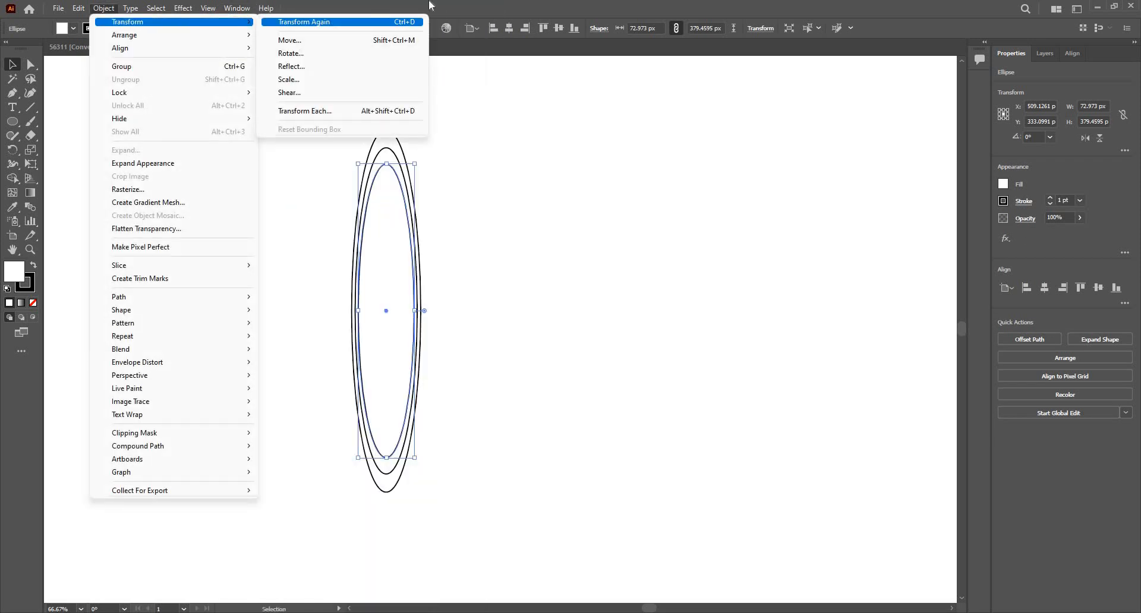
click(388, 210)
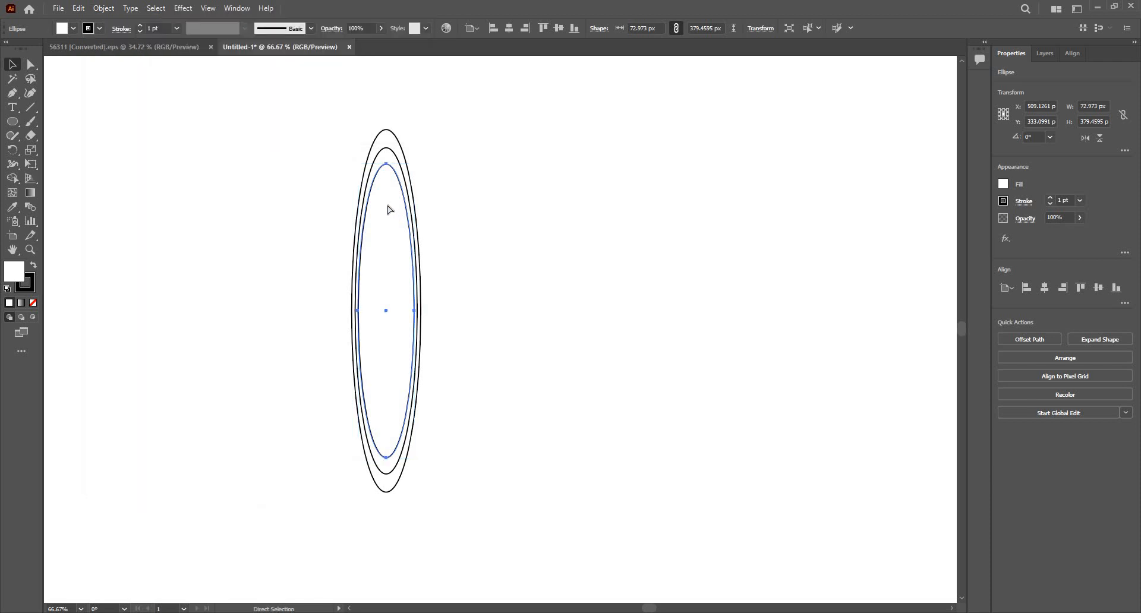
key(ctrl+d)
key(ctrl+d)
key(ctrl+d)
key(ctrl+d)
key(ctrl+d)
key(ctrl+d)
key(ctrl+d)
key(ctrl+d)
key(ctrl+d)
key(ctrl+d)
key(ctrl+d)
key(ctrl+d)
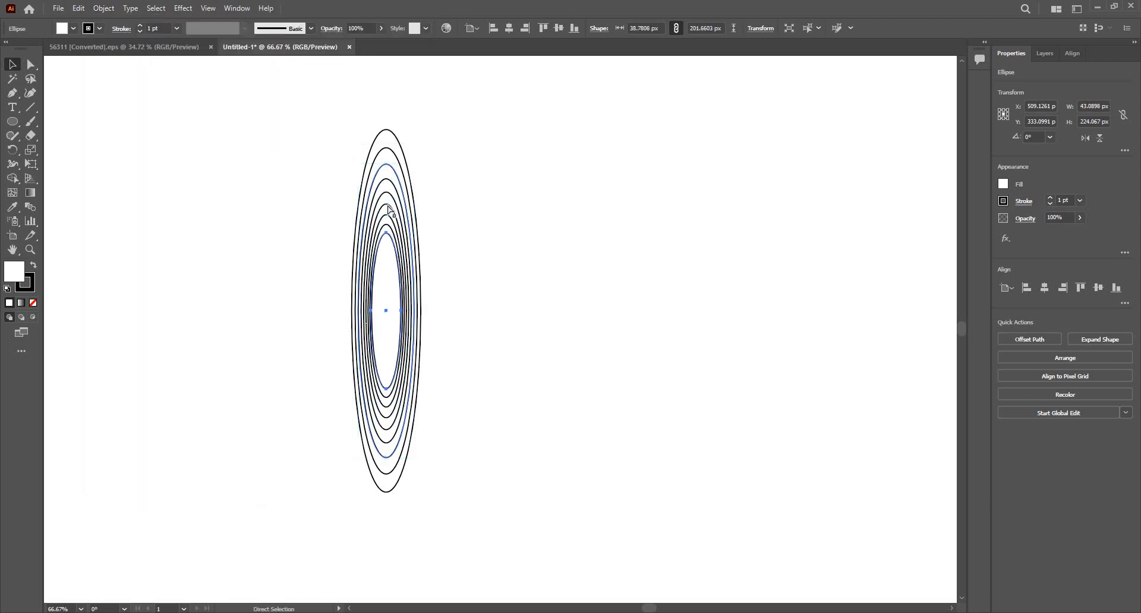
key(ctrl+d)
key(ctrl+d)
key(ctrl+d)
key(ctrl+d)
key(ctrl+d)
key(ctrl+d)
key(ctrl+d)
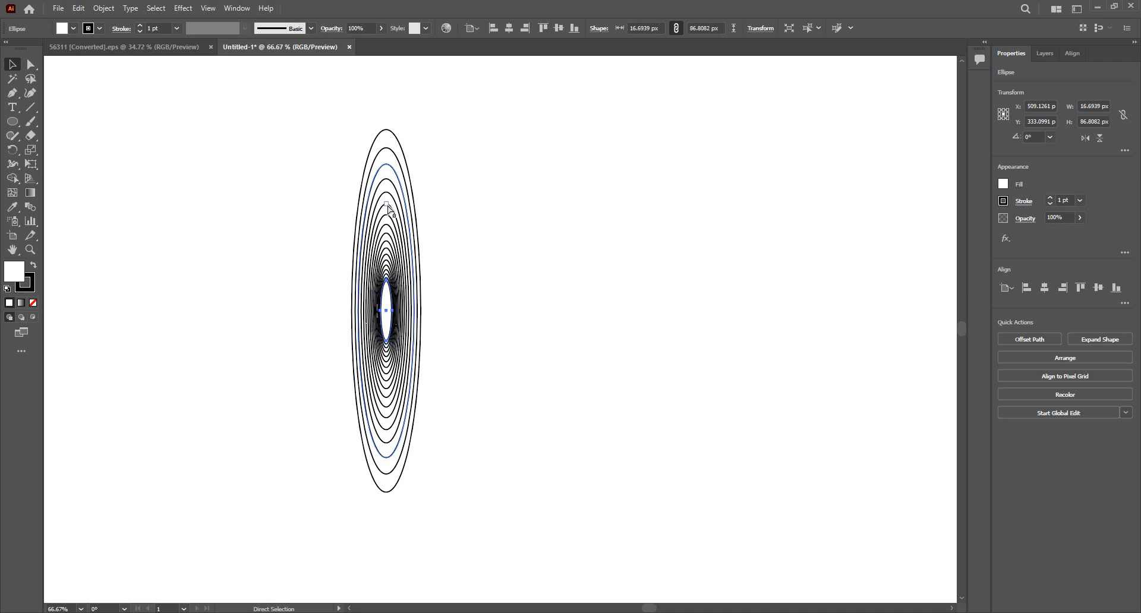
click(476, 315)
scroll(476, 316, down, 2)
scroll(447, 329, up, 2)
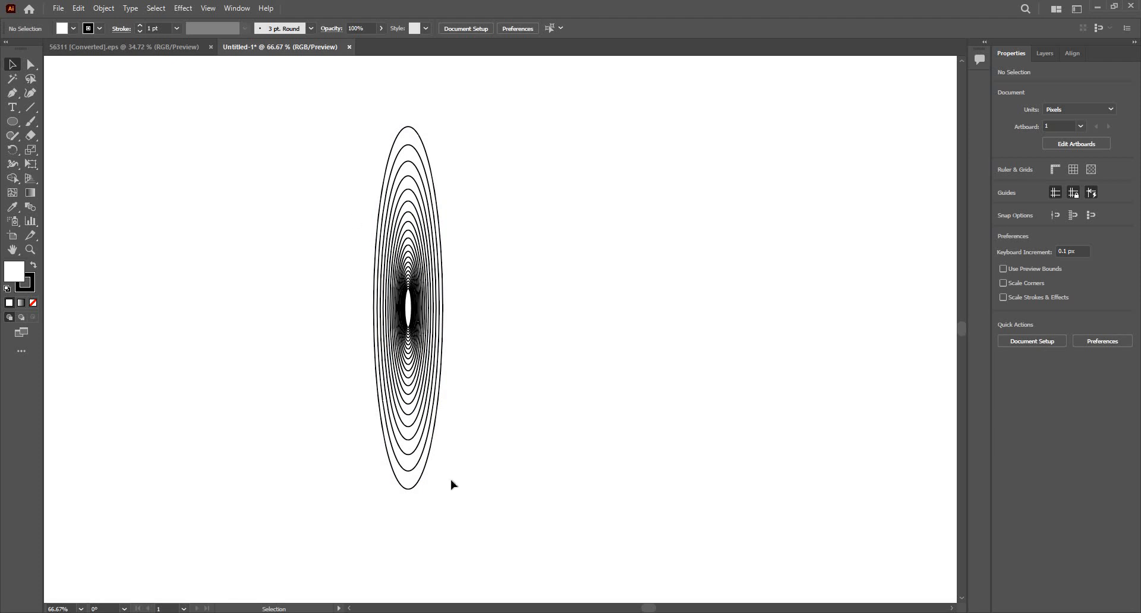
drag(291, 87, 492, 532)
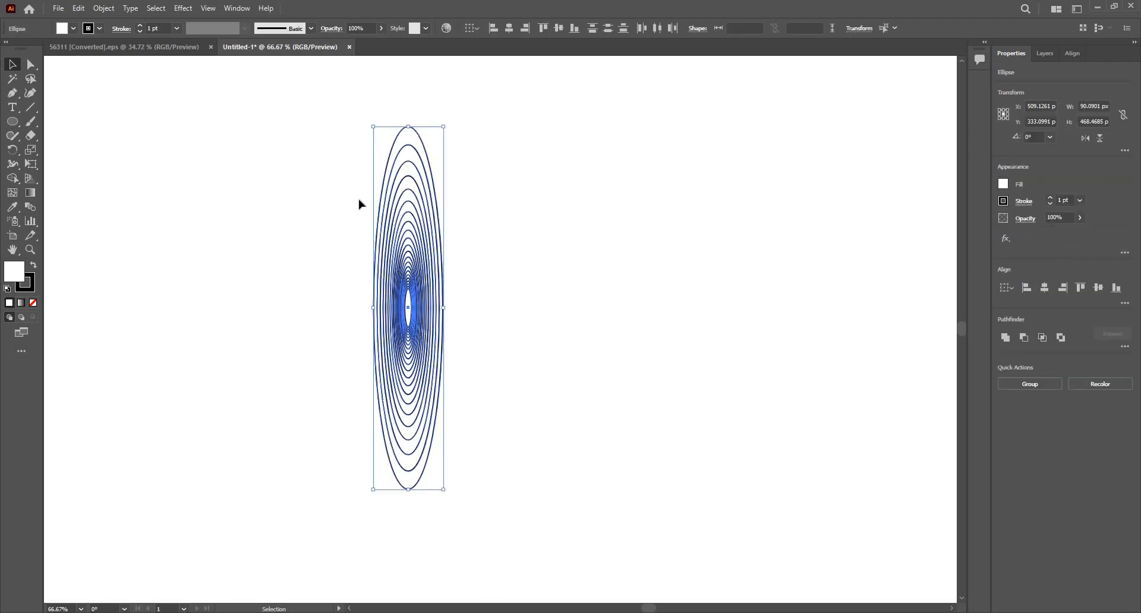
click(329, 176)
key(ctrl+a)
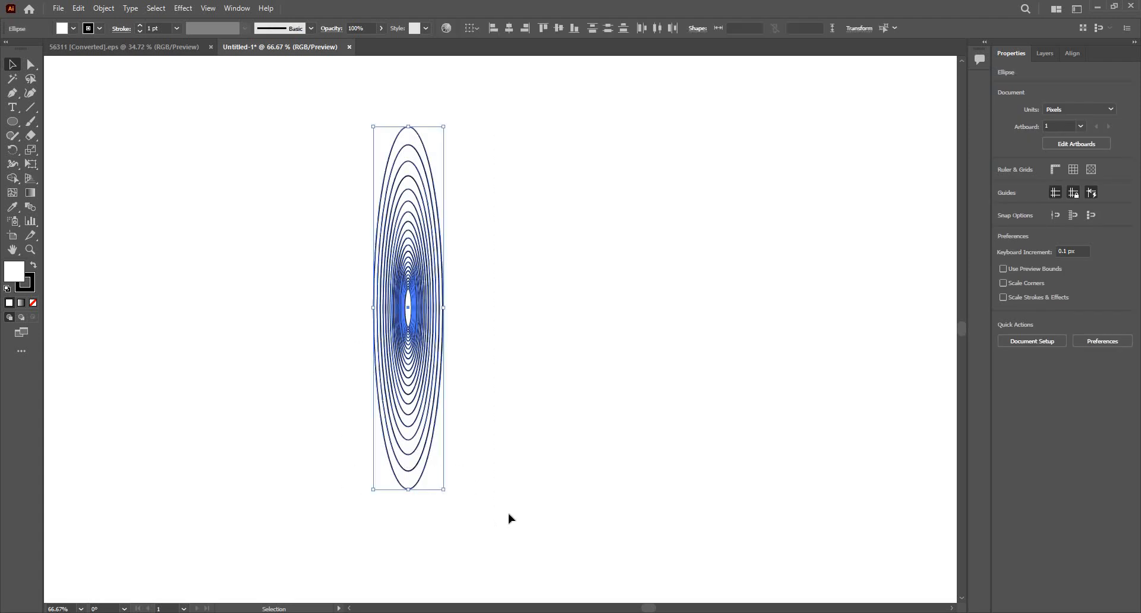
click(287, 112)
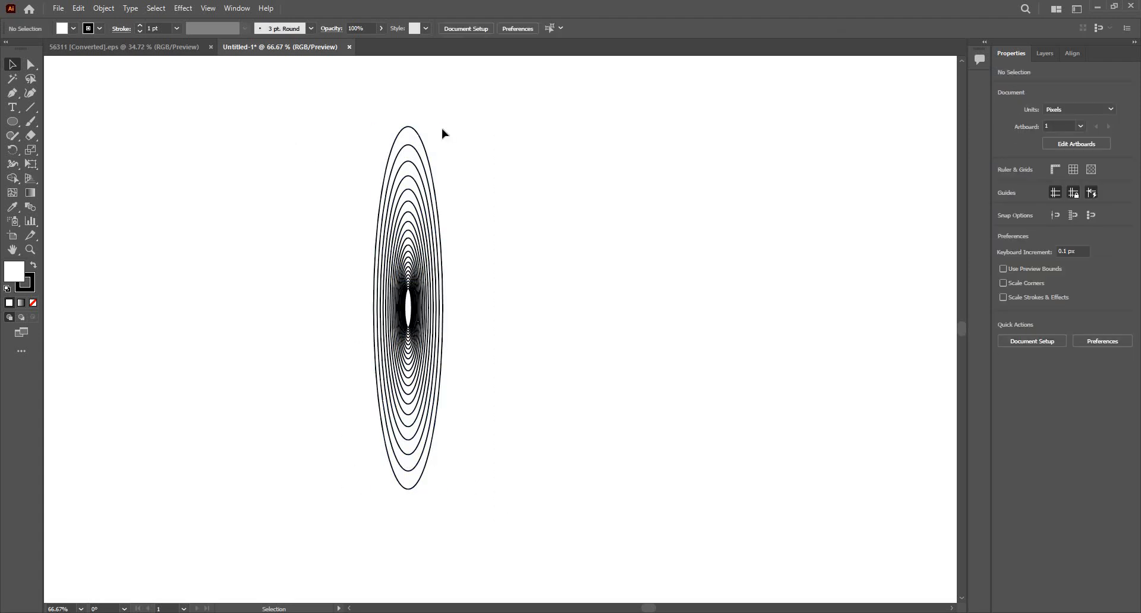
Delete all the nested copies, keeping only the outermost ellipse, and move that ellipse near its former place.
click(417, 131)
drag(434, 141, 669, 142)
drag(306, 122, 449, 545)
key(Delete)
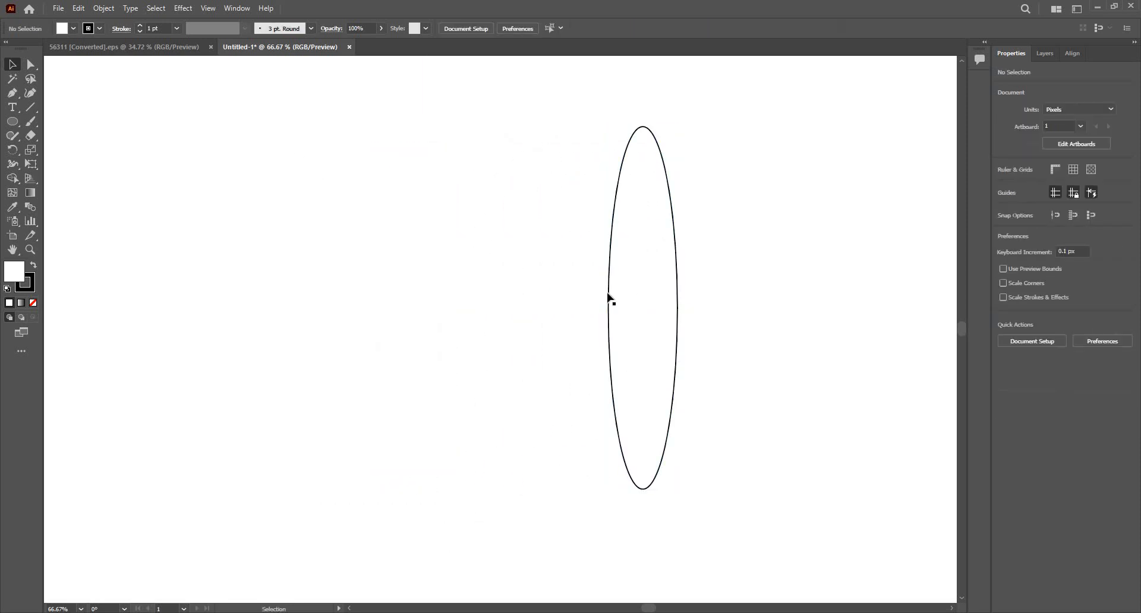
drag(608, 294, 407, 290)
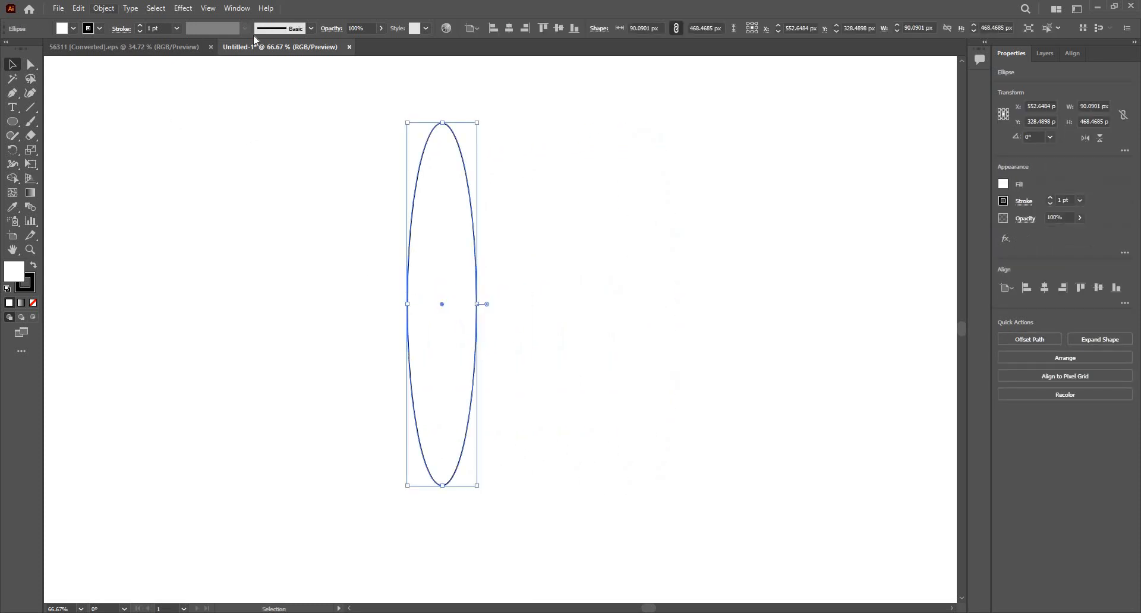
Create a copy of the ellipse rotated 5° about its center at 100% scale with Transform Each.
click(103, 9)
mouse_move(255, 24)
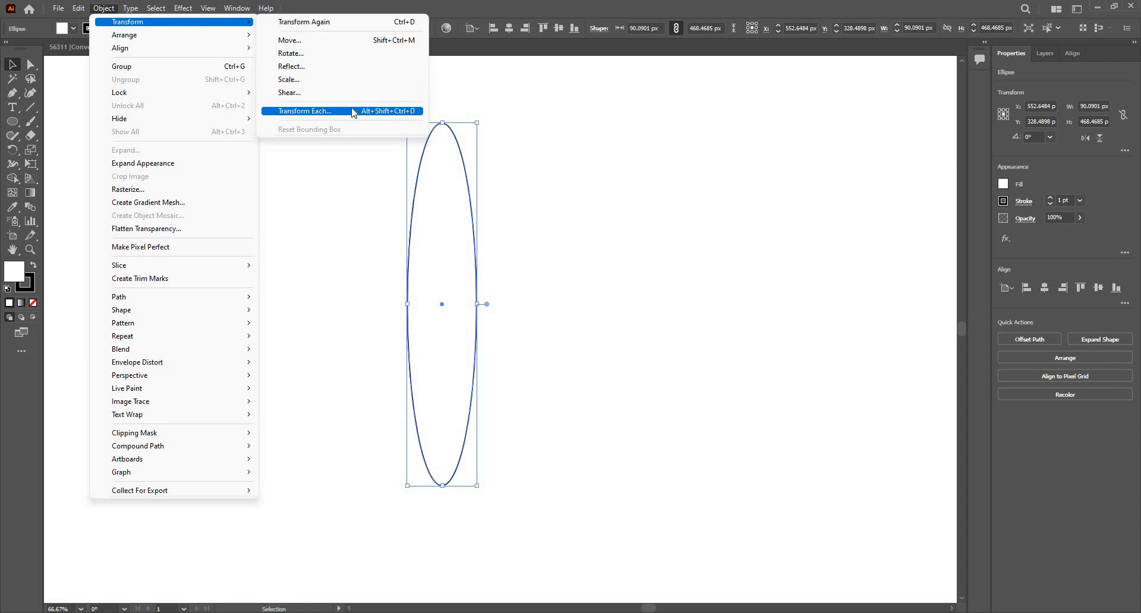
click(377, 111)
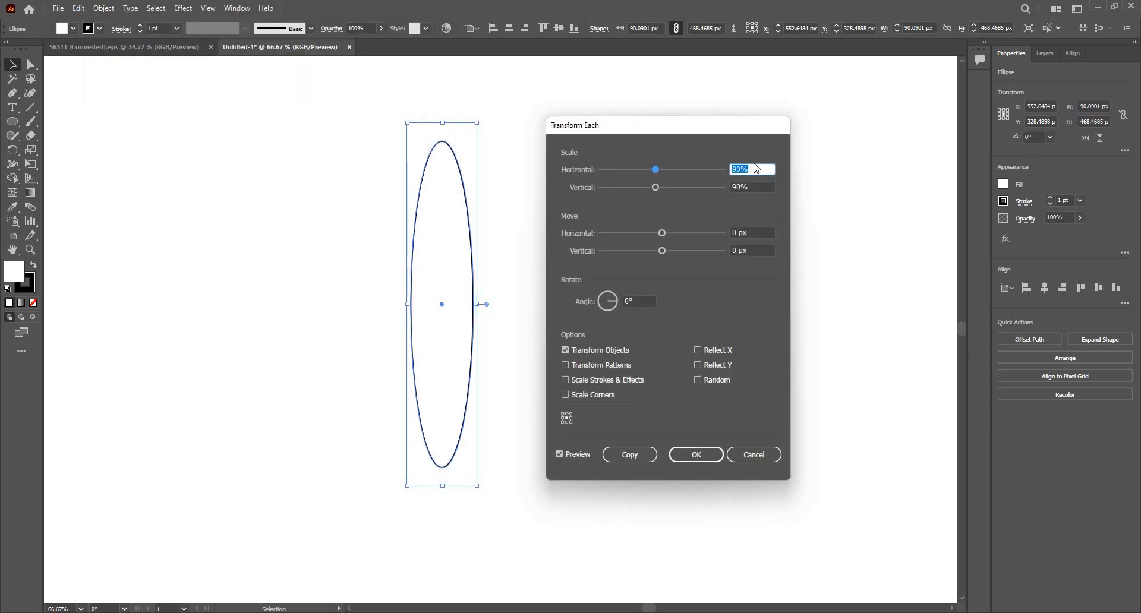
text(100)
key(Tab)
text(100)
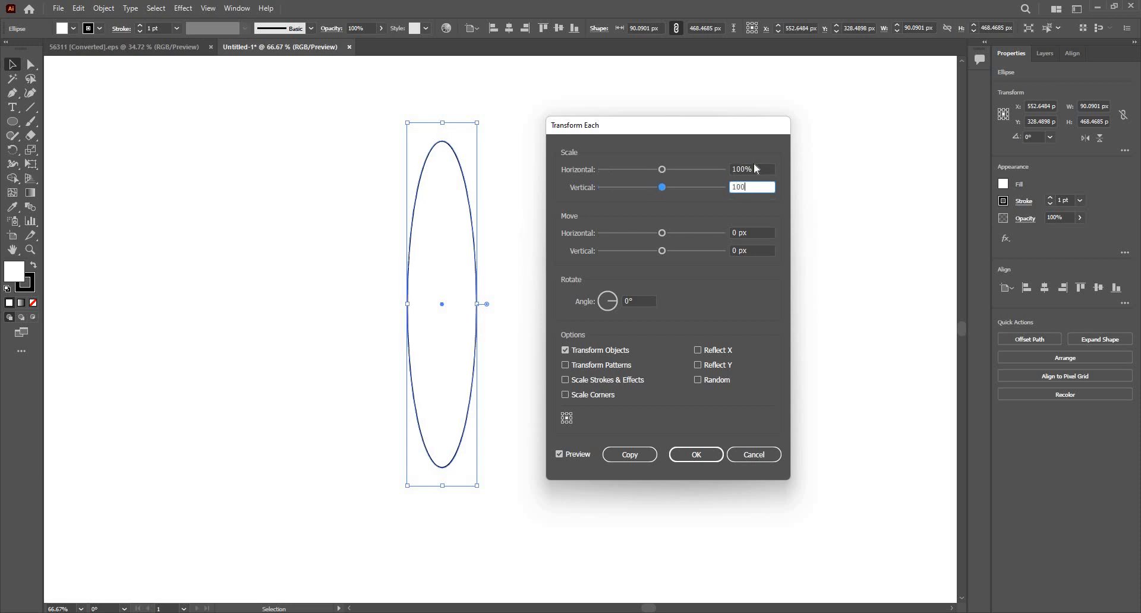
key(Tab)
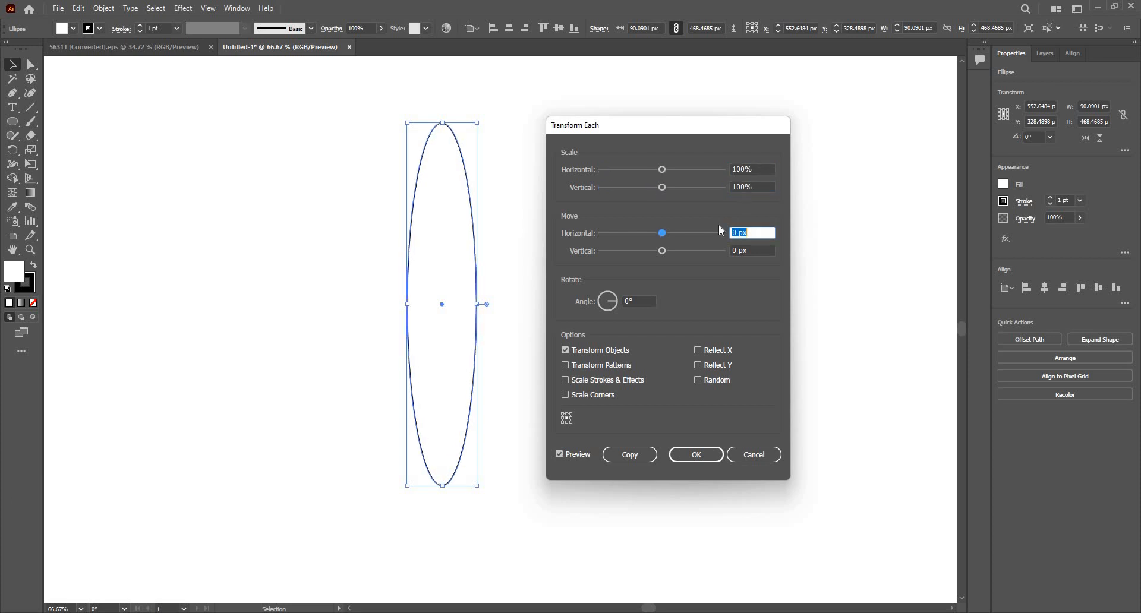
click(606, 302)
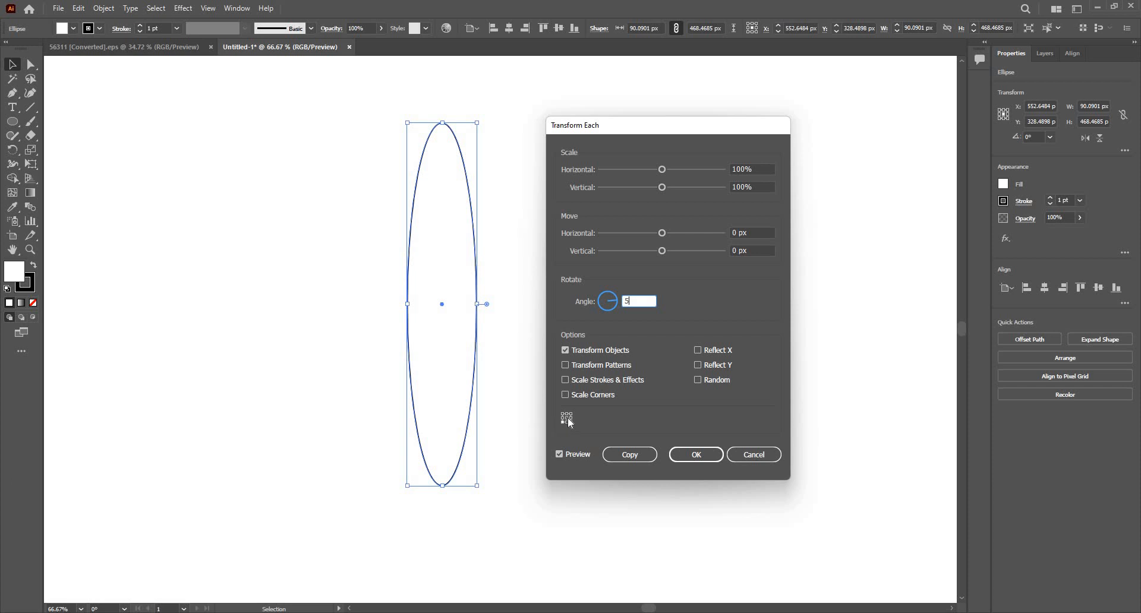
click(629, 454)
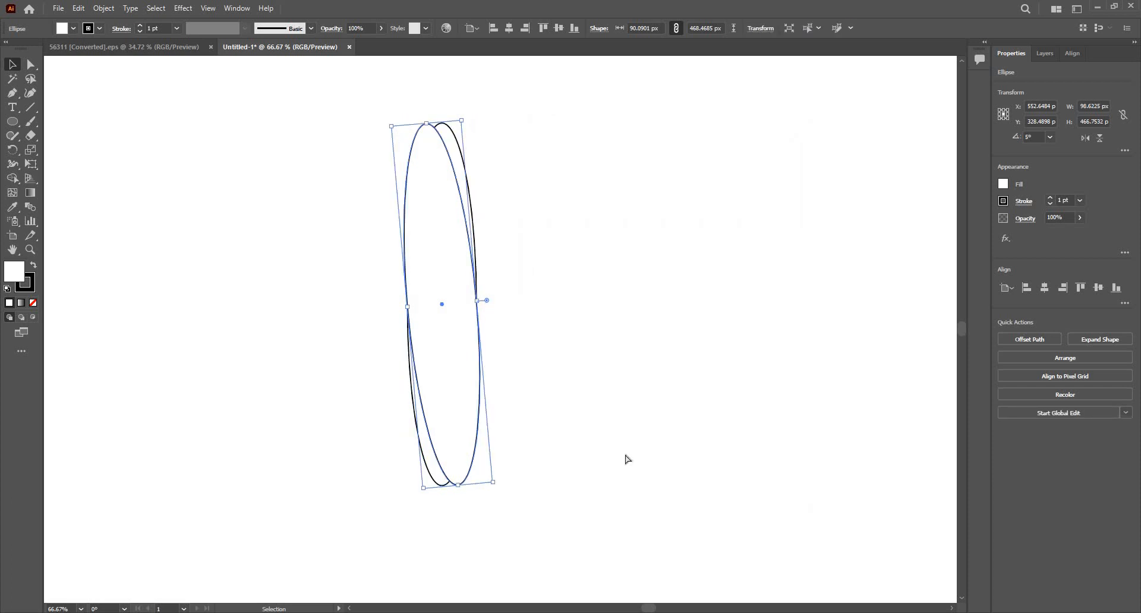
Repeat Transform Again on the rotated ellipse until the copies complete a full circular rosette.
key(ctrl+d)
key(ctrl+d)
key(ctrl+d)
key(ctrl+d)
key(ctrl+d)
key(ctrl+d)
key(ctrl+d)
key(ctrl+d)
key(ctrl+d)
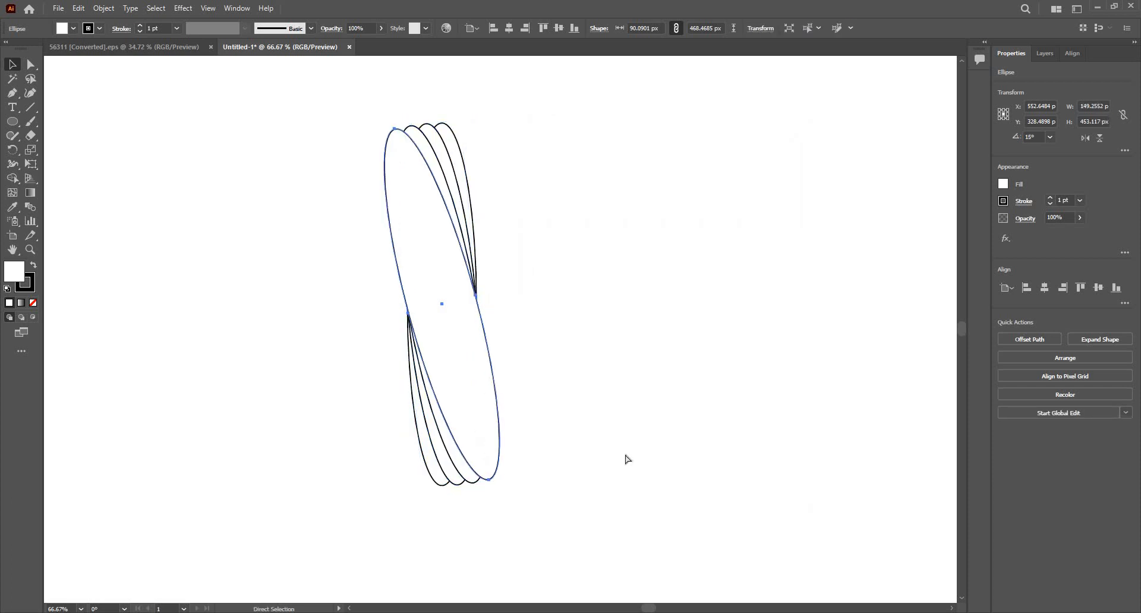
key(ctrl+d)
key(ctrl+d)
key(ctrl+d)
key(ctrl+d)
key(ctrl+d)
key(ctrl+d)
key(ctrl+d)
key(ctrl+d)
key(ctrl+d)
key(ctrl+d)
key(ctrl+d)
key(ctrl+d)
key(ctrl+d)
key(ctrl+d)
key(ctrl+d)
key(ctrl+d)
key(ctrl+d)
key(ctrl+d)
key(ctrl+d)
key(ctrl+d)
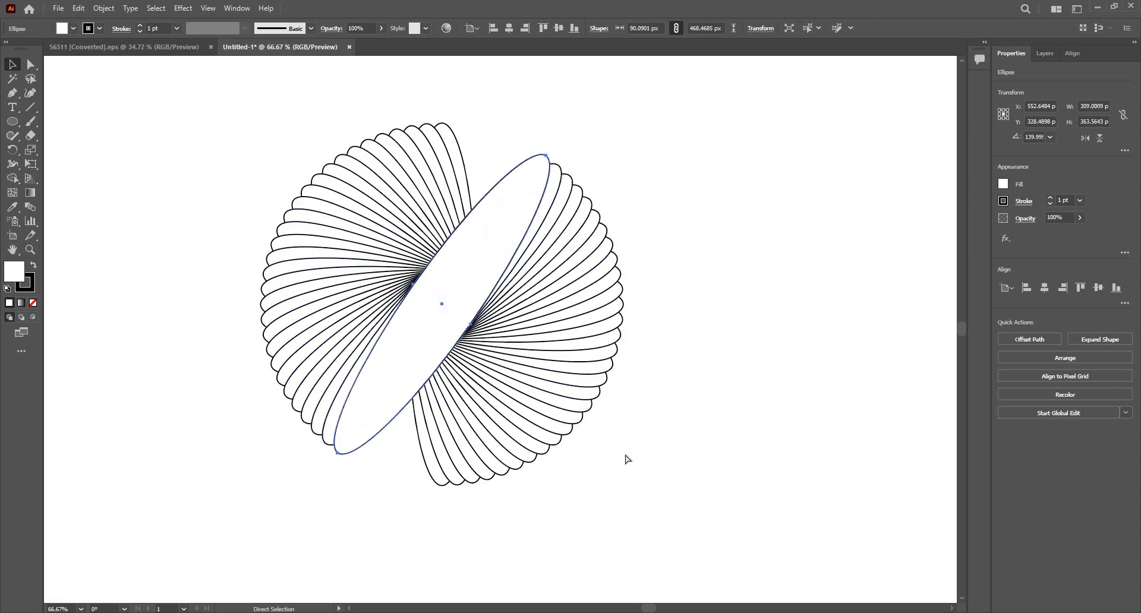
key(ctrl+d)
key(ctrl+d)
key(ctrl+d)
key(ctrl+d)
key(ctrl+d)
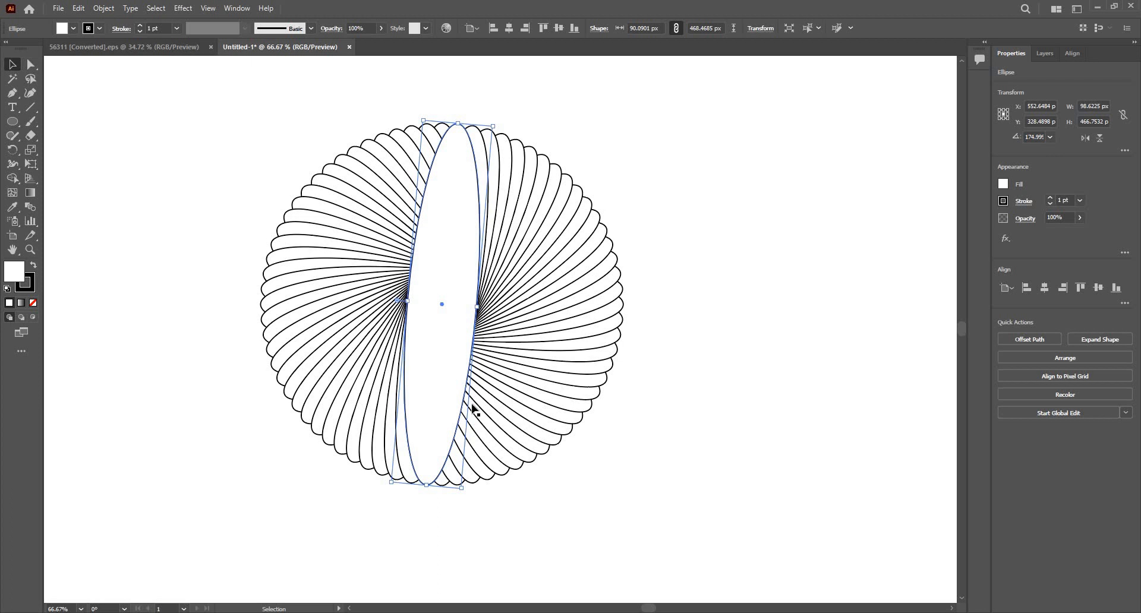
Remove the fill from all ellipses of the rosette so only their outlines remain, and deselect them.
click(277, 97)
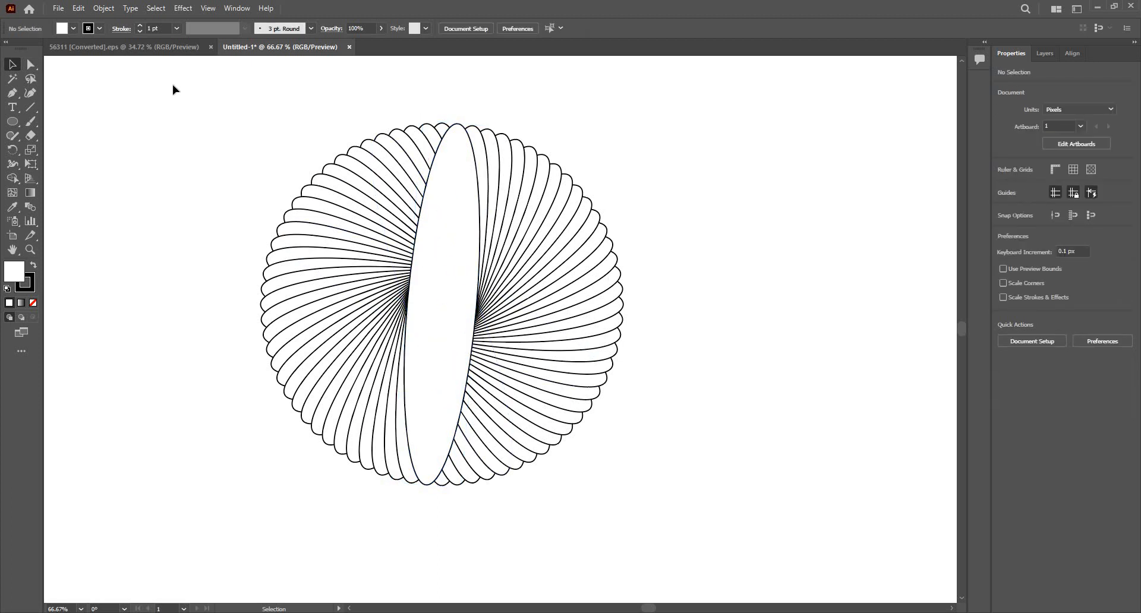
drag(173, 82, 672, 542)
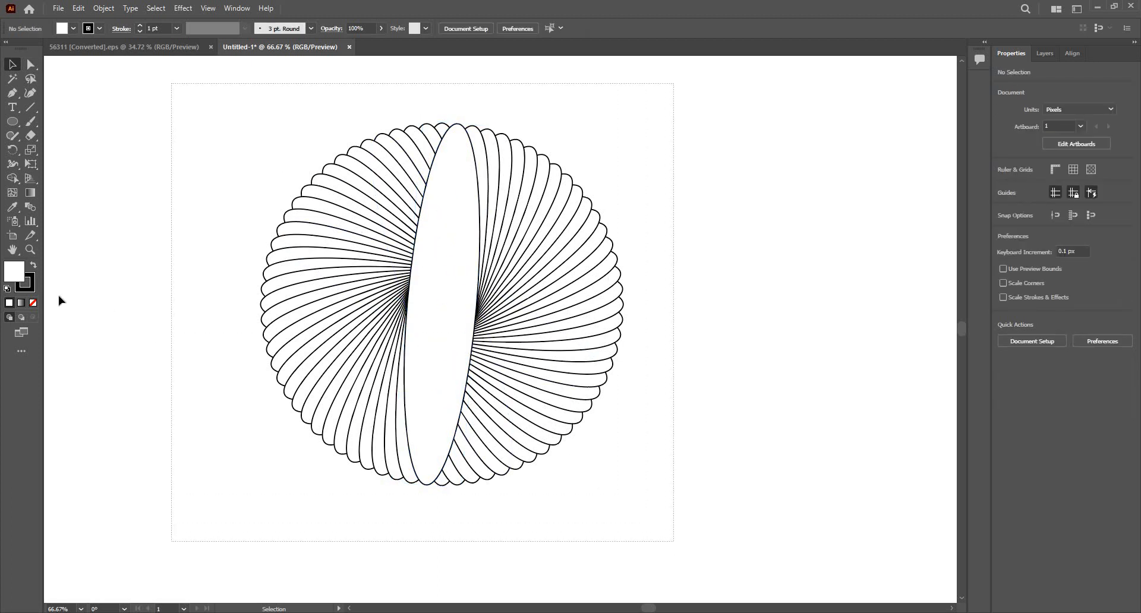
click(34, 303)
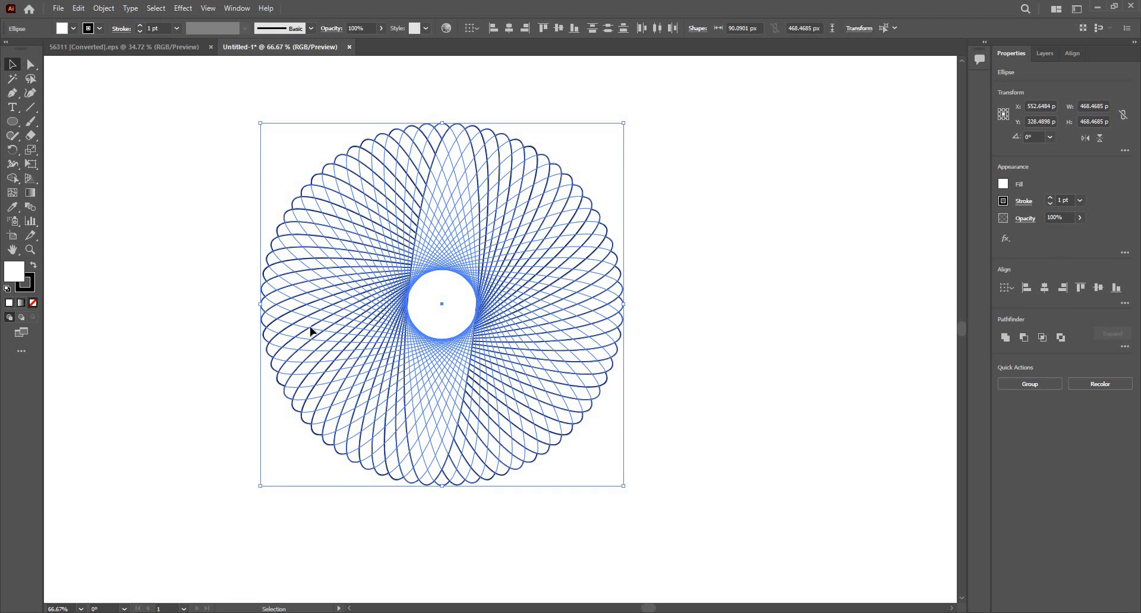
click(688, 215)
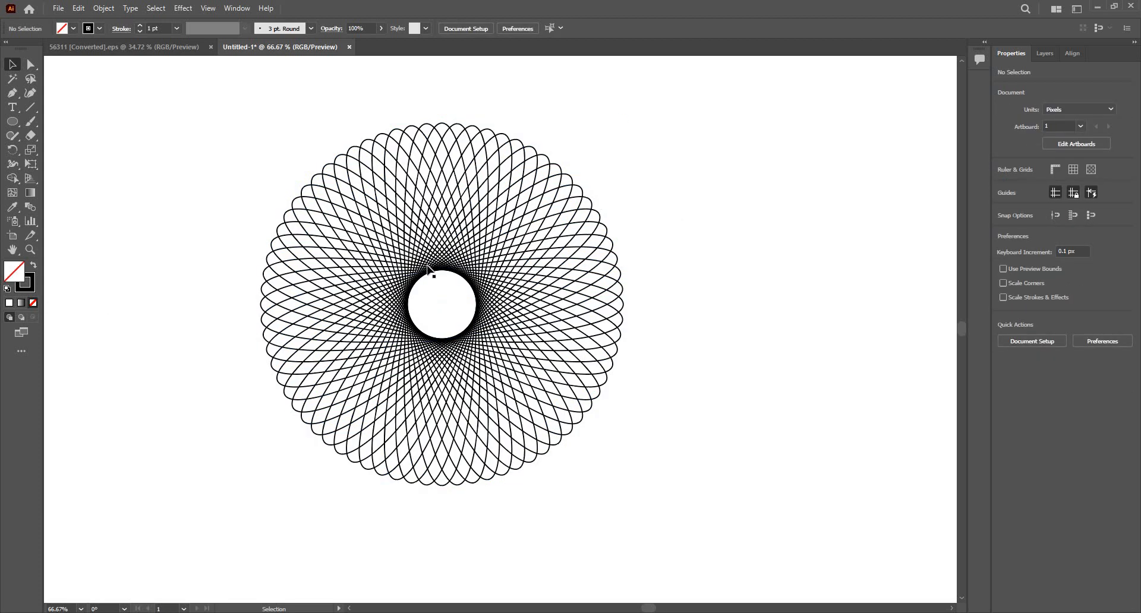
Reduce the stroke weight of all the rosette's ellipses to 0.25 pt and deselect them.
scroll(443, 253, down, 1)
scroll(473, 253, up, 1)
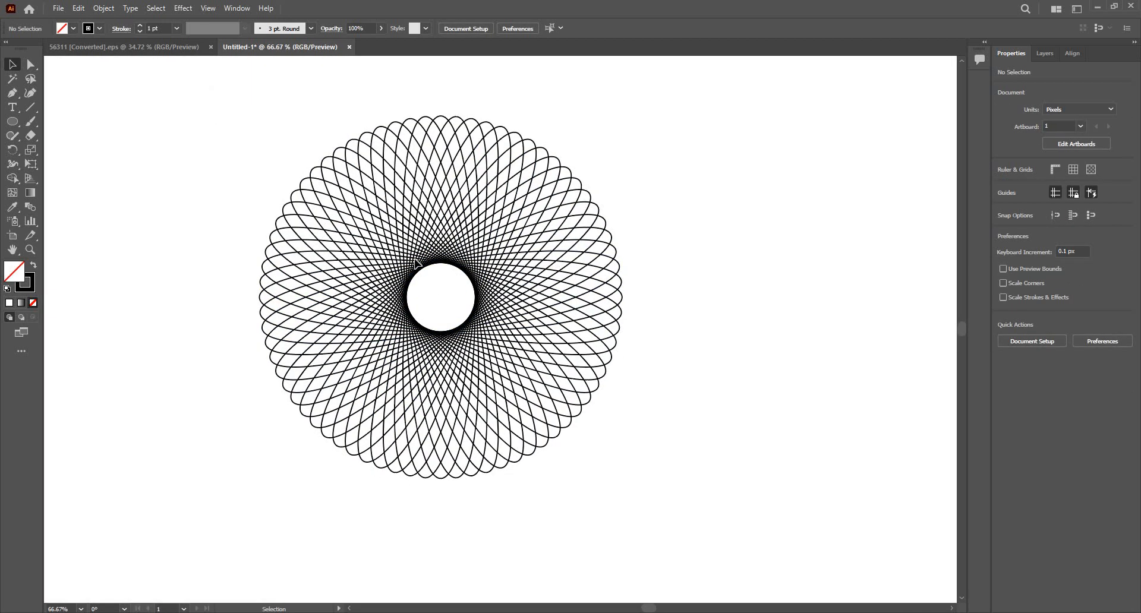
key(ctrl+a)
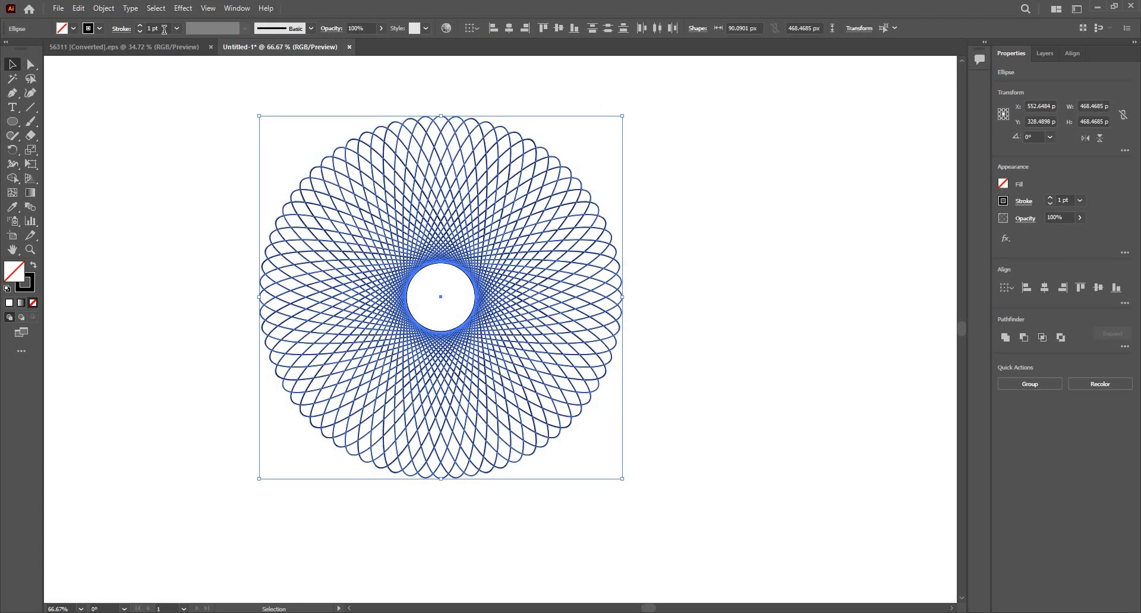
click(141, 31)
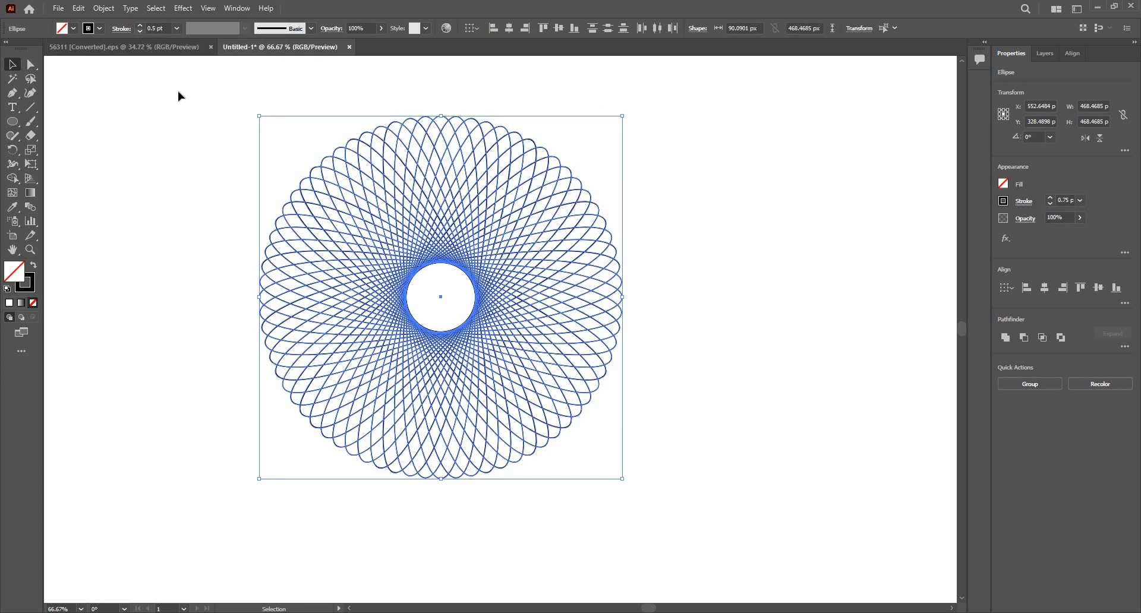
click(664, 303)
scroll(545, 271, down, 2)
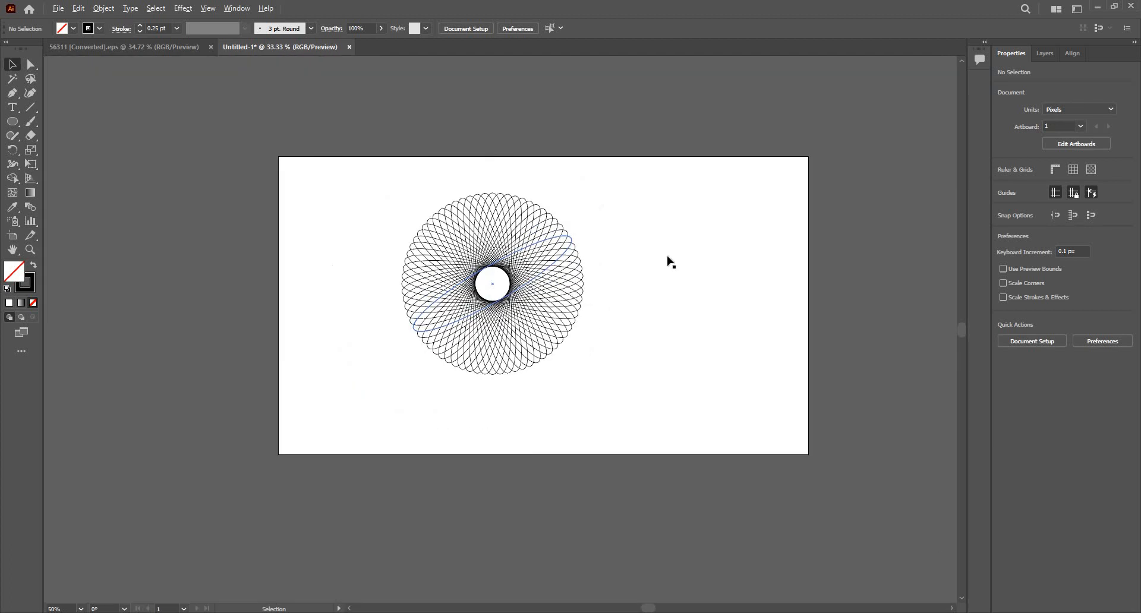
scroll(461, 260, up, 2)
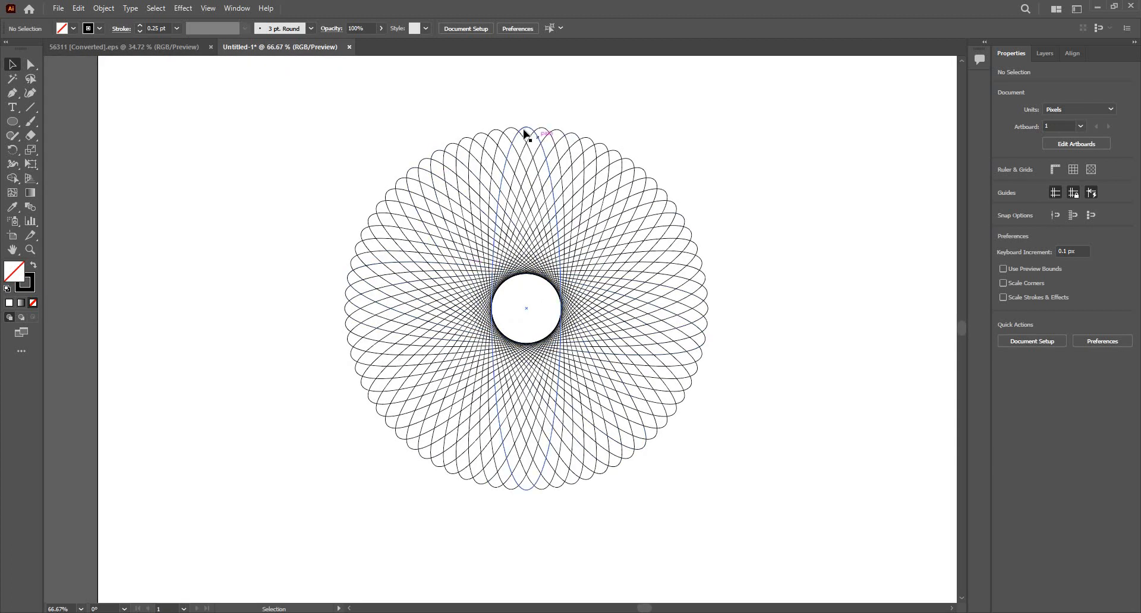
Duplicate the rosette's upright ellipse into the empty area to the right of the rosette and leave the duplicate selected.
click(515, 135)
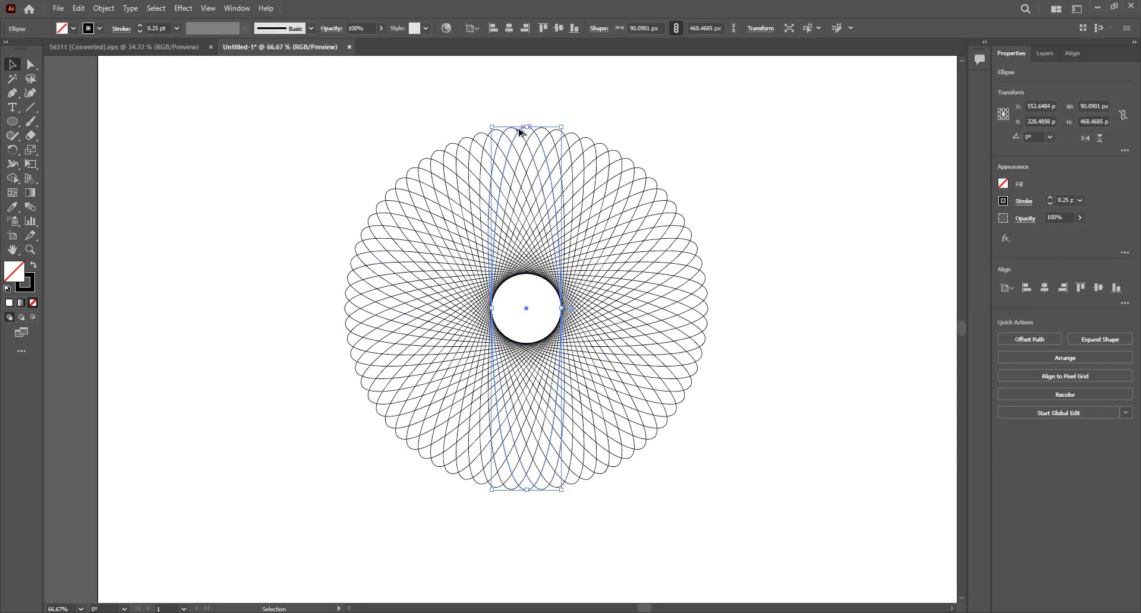
drag(520, 129, 898, 157)
drag(739, 132, 250, 491)
drag(625, 266, 290, 244)
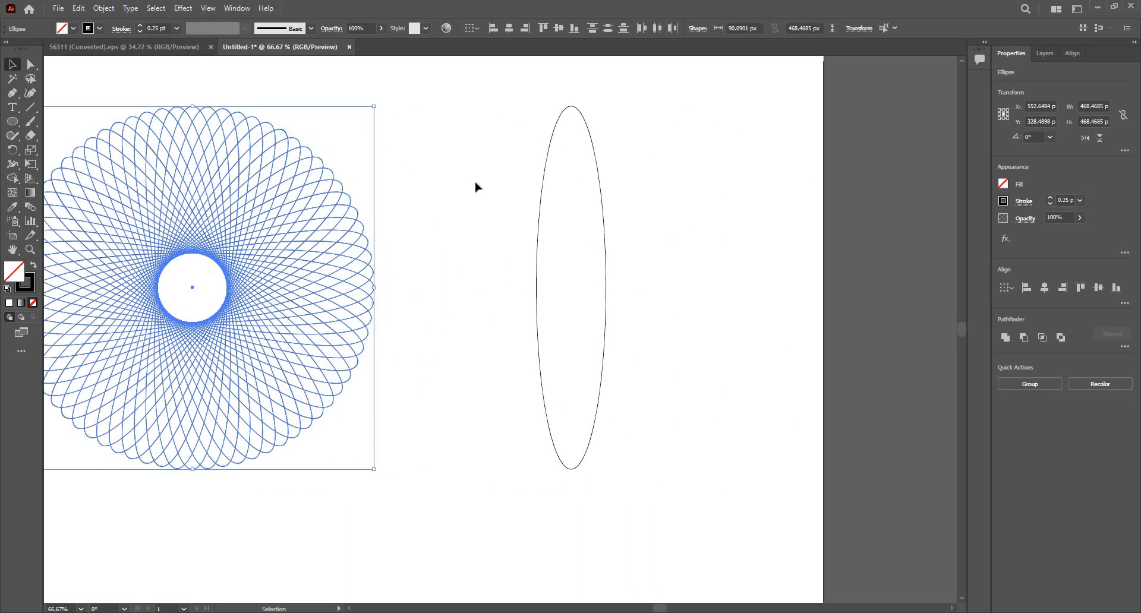
drag(630, 308, 436, 244)
key(ctrl+minus)
key(ctrl+minus)
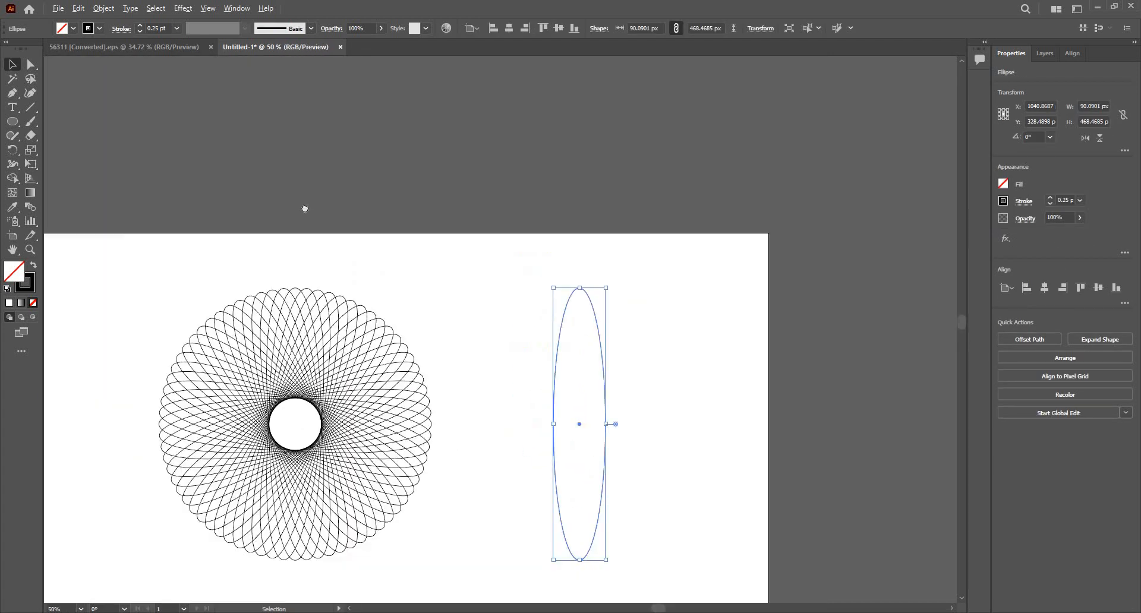
Create a copy of the separate ellipse rotated 5° about its bottom-left reference point with Transform Each.
click(112, 9)
mouse_move(220, 22)
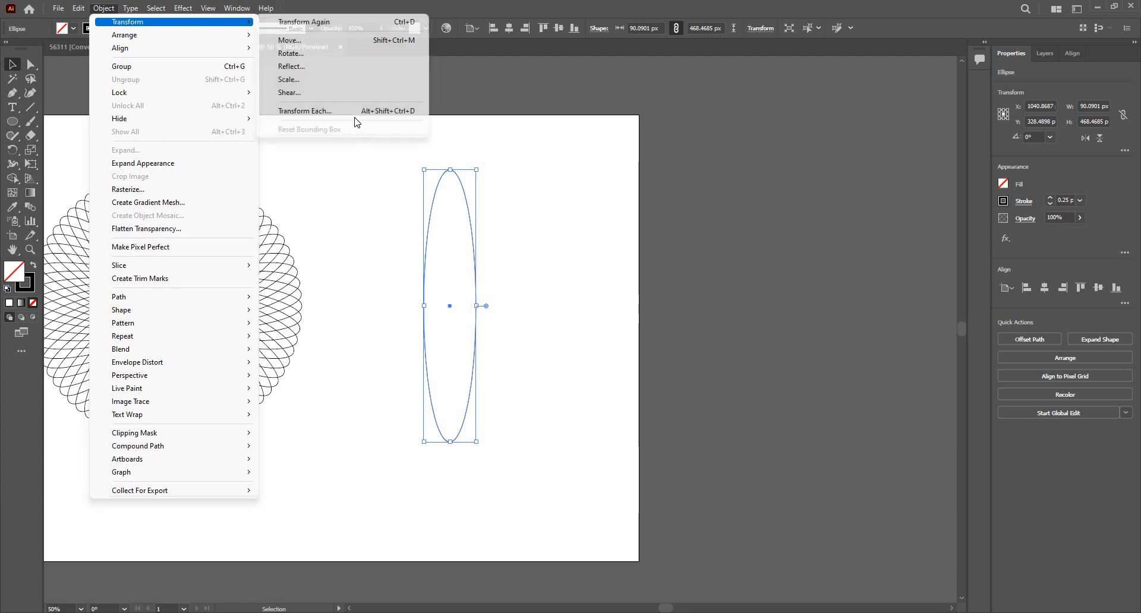
click(356, 112)
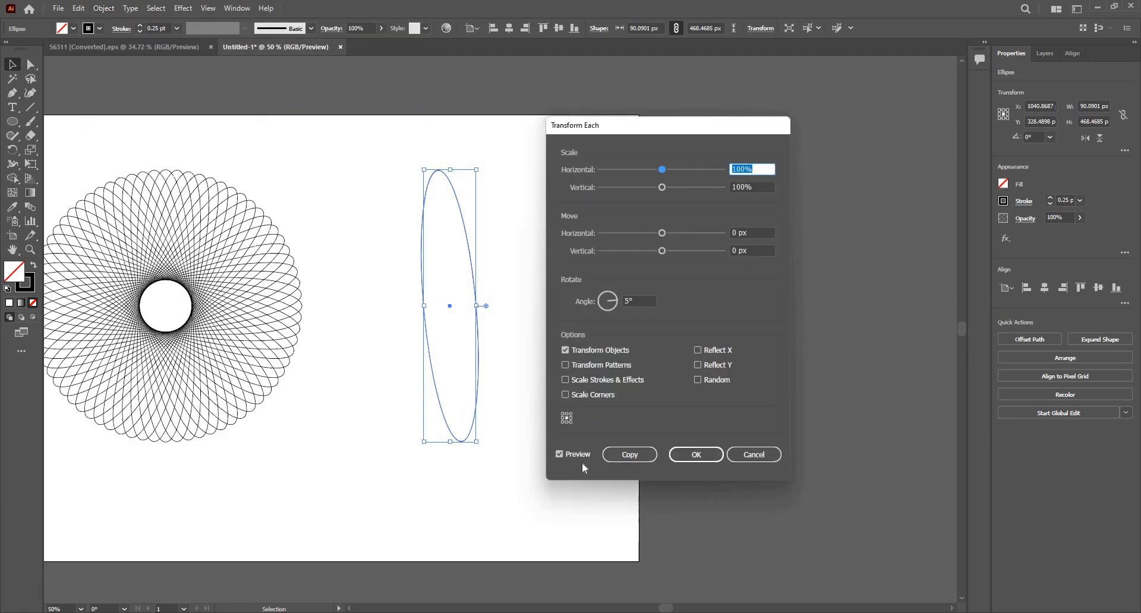
click(562, 422)
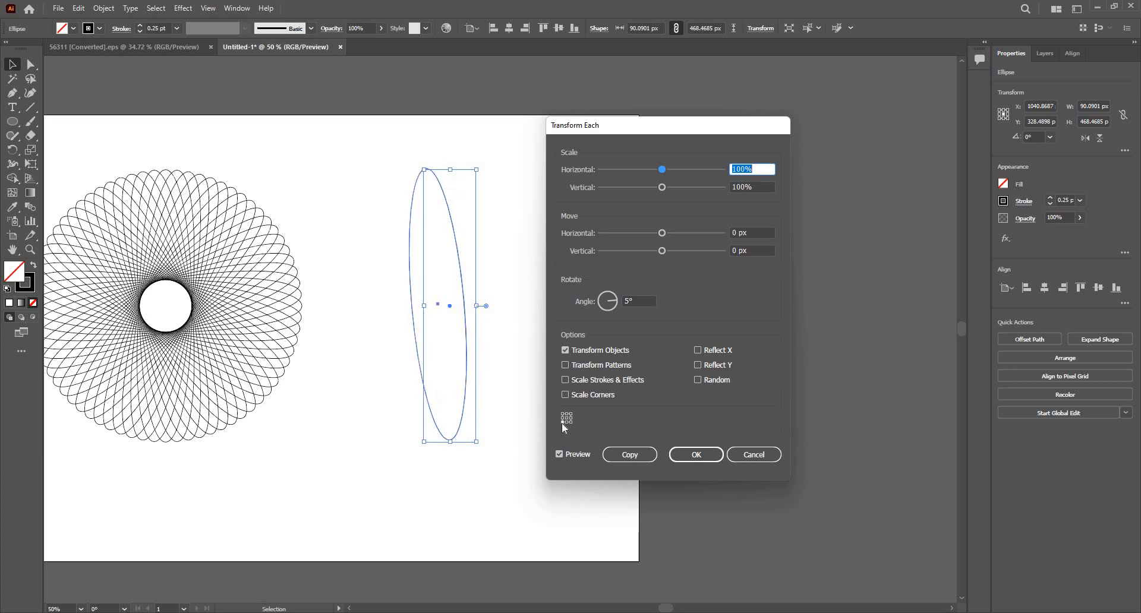
click(567, 419)
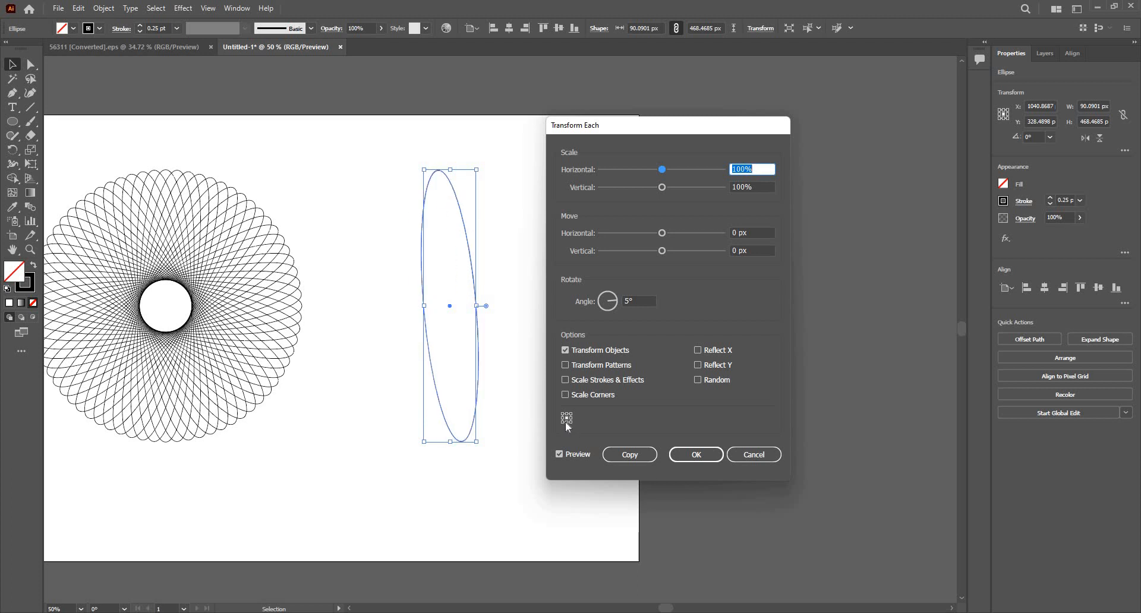
click(562, 422)
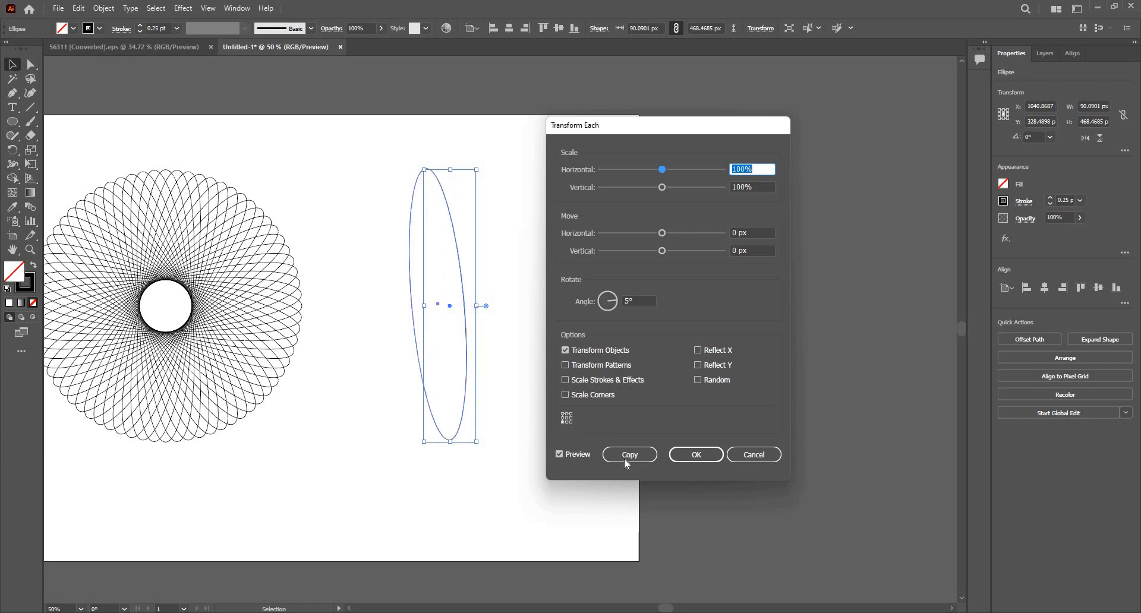
click(629, 454)
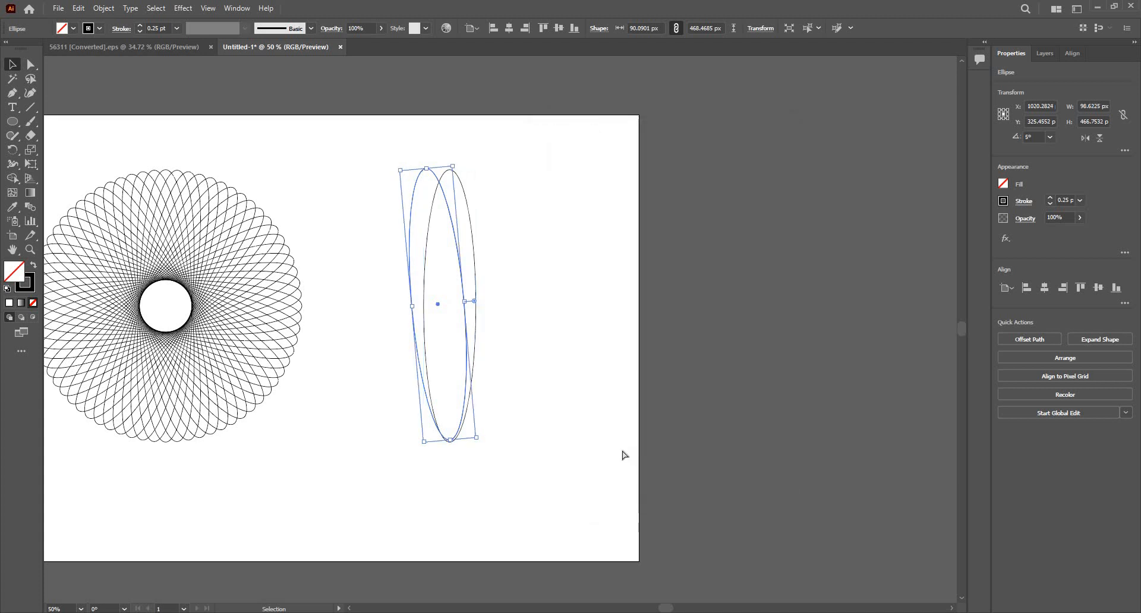
Repeat Transform Again on the offset copy until the ellipses form a curved fan reaching above the artboard.
key(ctrl+d)
key(ctrl+d)
key(ctrl+d)
key(ctrl+d)
key(ctrl+d)
key(ctrl+d)
key(ctrl+d)
key(ctrl+d)
key(ctrl+d)
key(ctrl+d)
key(ctrl+d)
key(ctrl+d)
key(ctrl+d)
key(ctrl+d)
key(ctrl+d)
key(ctrl+d)
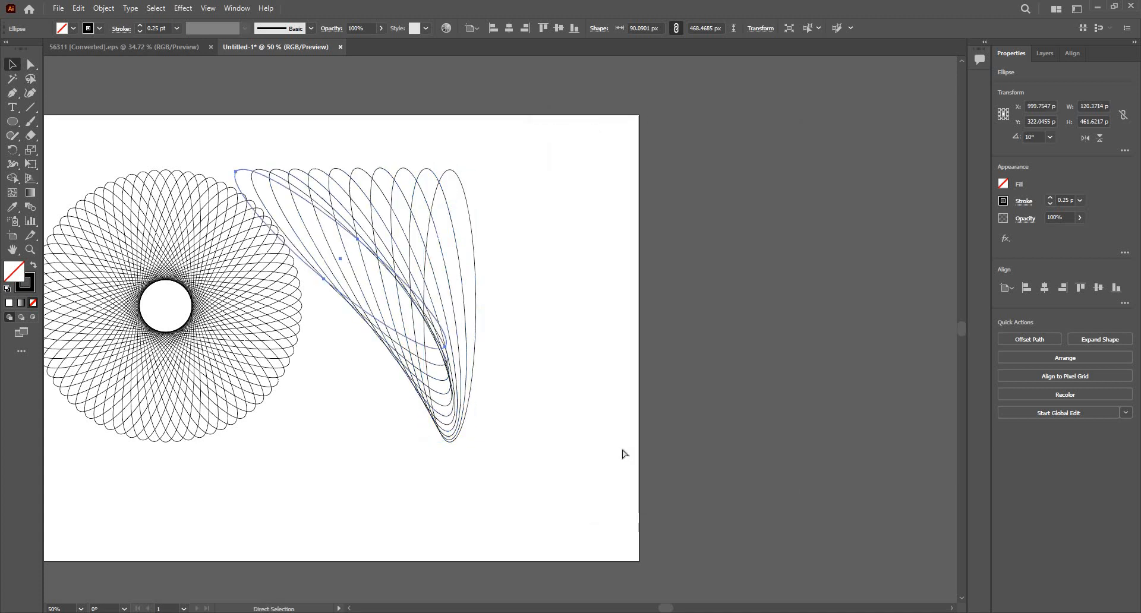
key(ctrl+d)
key(ctrl+d)
key(ctrl+d)
key(ctrl+d)
key(ctrl+d)
key(ctrl+d)
key(ctrl+d)
key(ctrl+d)
key(ctrl+d)
key(ctrl+d)
key(ctrl+d)
key(ctrl+d)
key(ctrl+d)
key(ctrl+d)
key(ctrl+d)
key(ctrl+d)
key(ctrl+d)
key(ctrl+d)
key(ctrl+d)
key(ctrl+d)
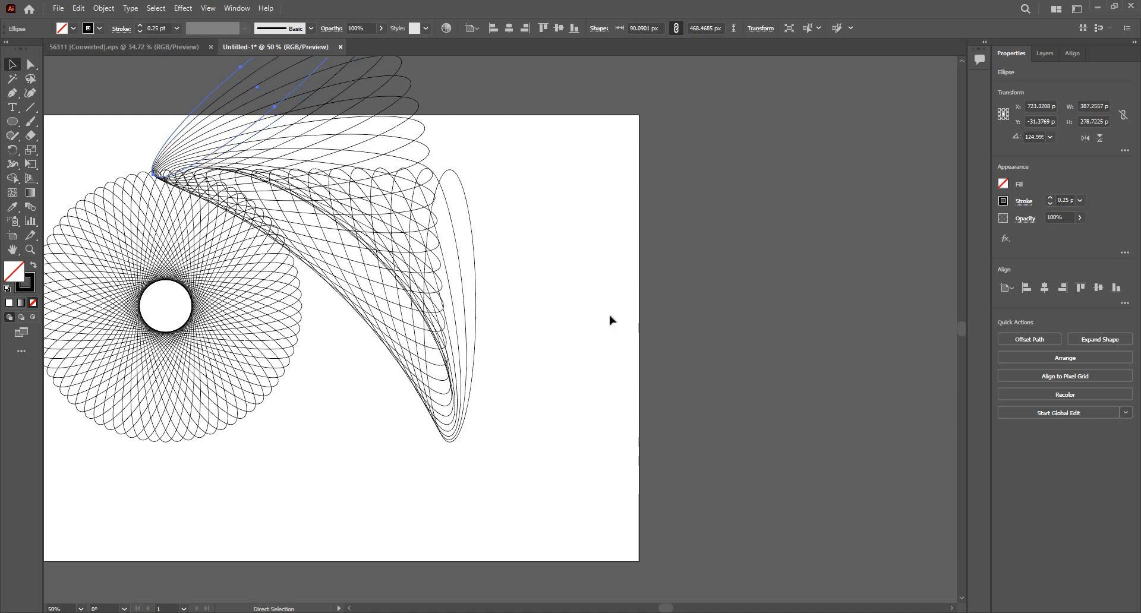
Move the whole rosette left and slightly down, clear of the fan pattern, and deselect it.
scroll(579, 319, down, 3)
scroll(580, 318, up, 2)
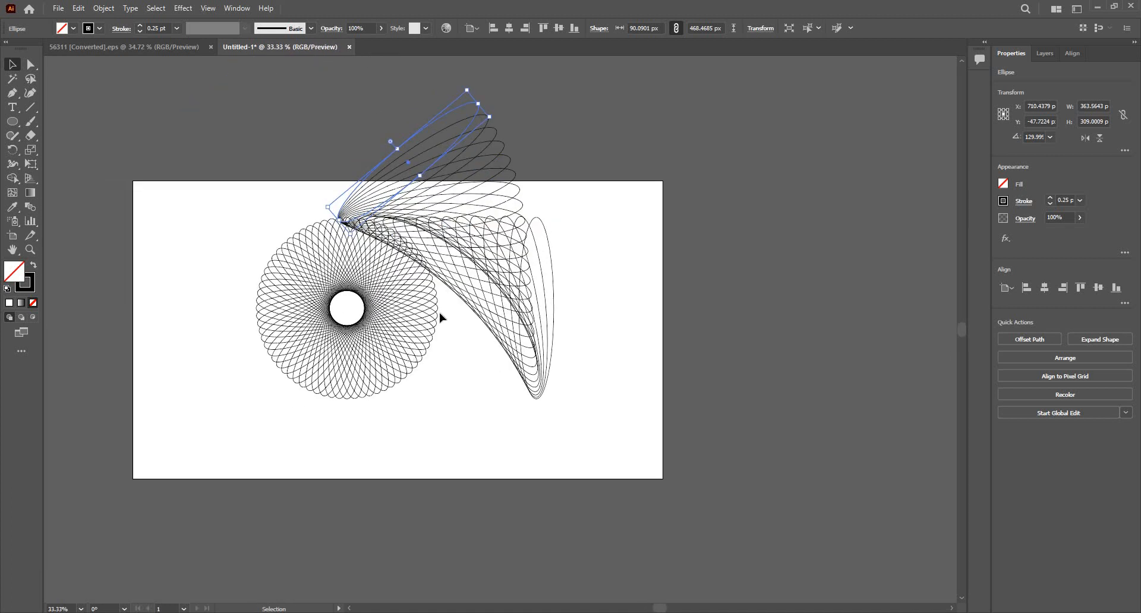
drag(258, 426, 440, 312)
drag(349, 327, 248, 356)
click(333, 94)
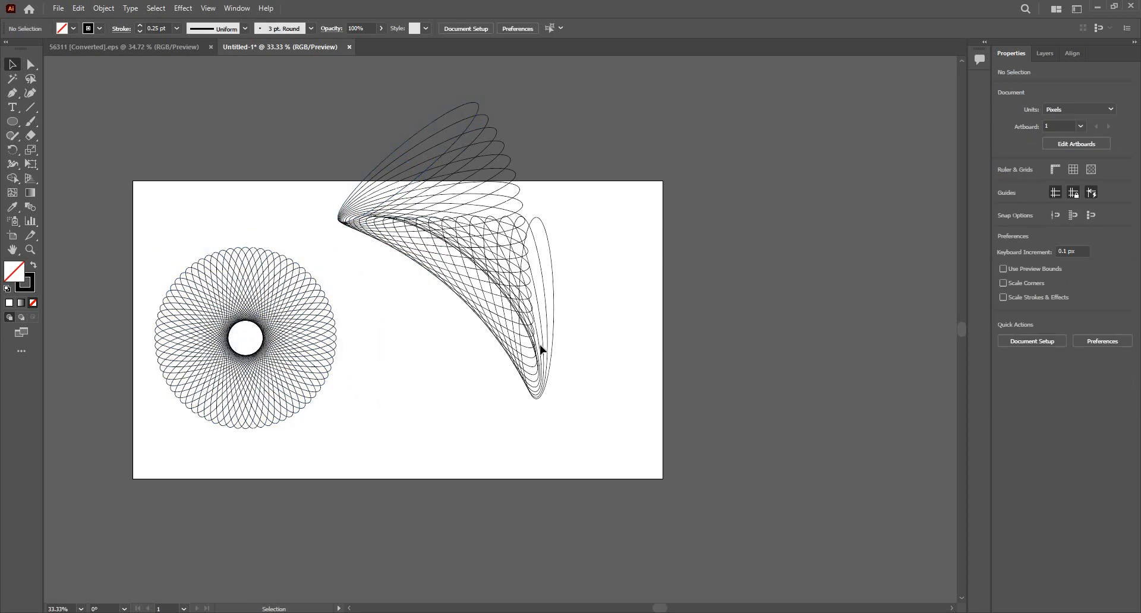
Move the whole fan pattern down and to the right, beside the rosette, and deselect it.
drag(332, 185, 586, 323)
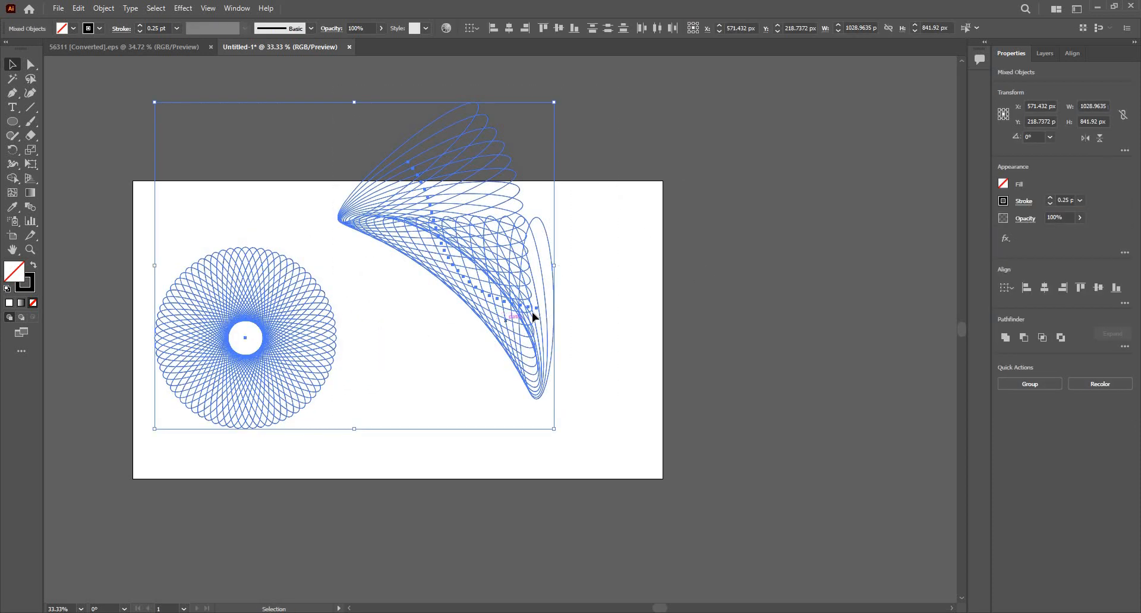
drag(684, 167, 473, 429)
drag(522, 293, 565, 360)
key(ctrl+z)
drag(542, 255, 585, 493)
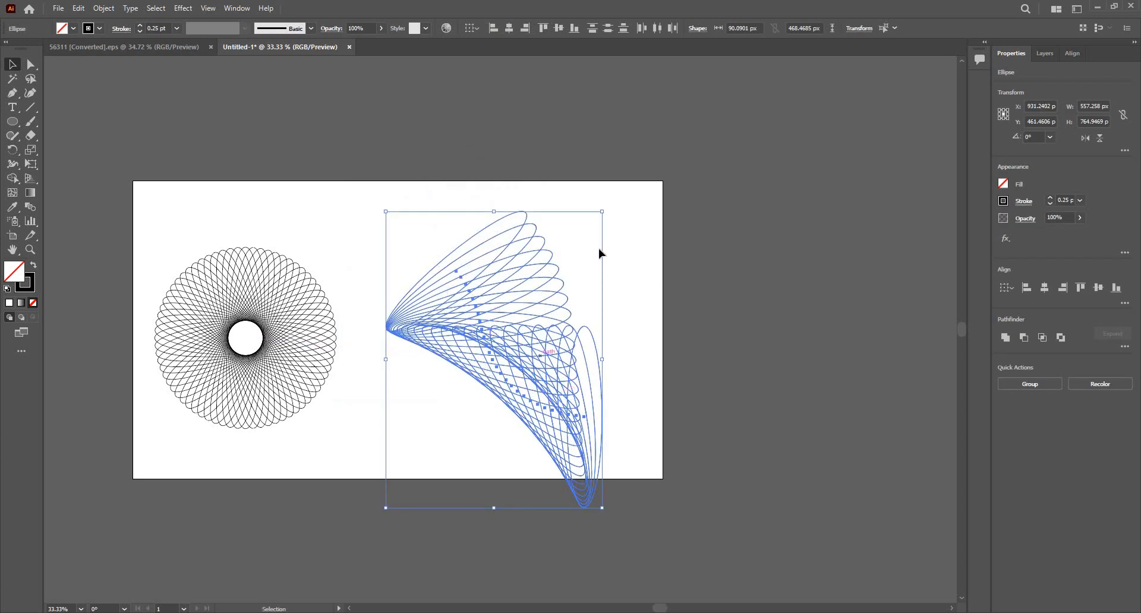
click(594, 362)
Delete the whole fan pattern beside the rosette and leave nothing selected.
scroll(511, 309, down, 2)
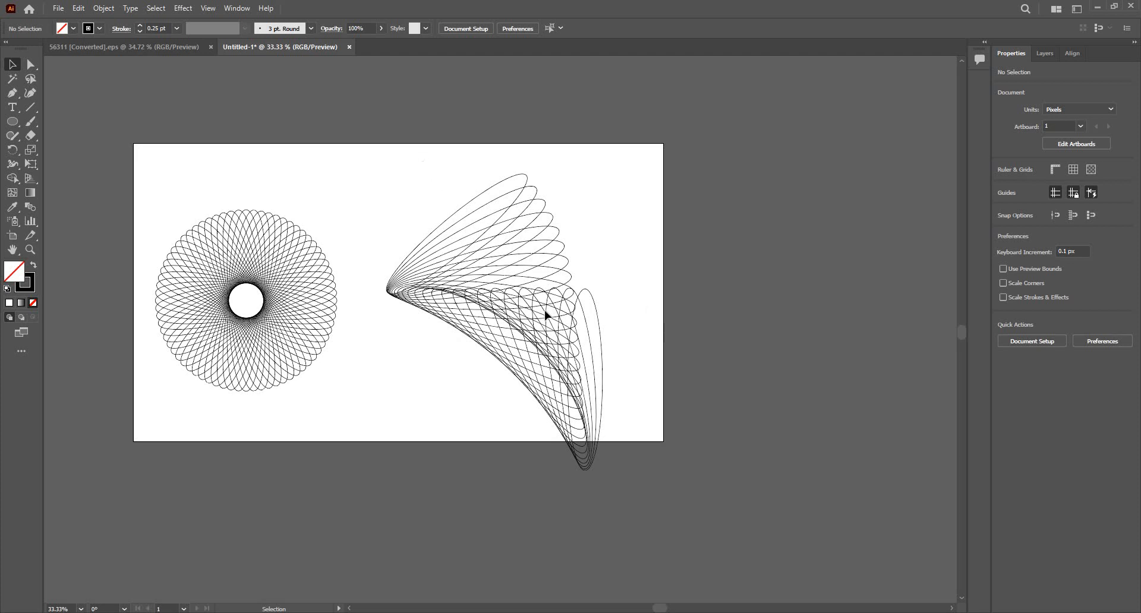
drag(645, 459, 419, 153)
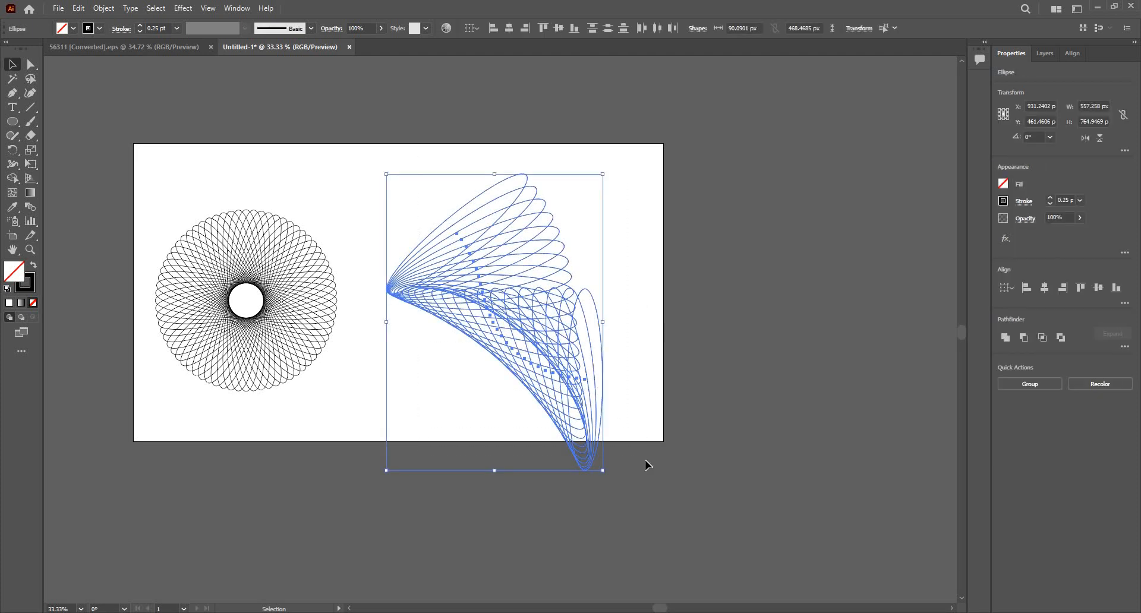
key(Delete)
click(248, 210)
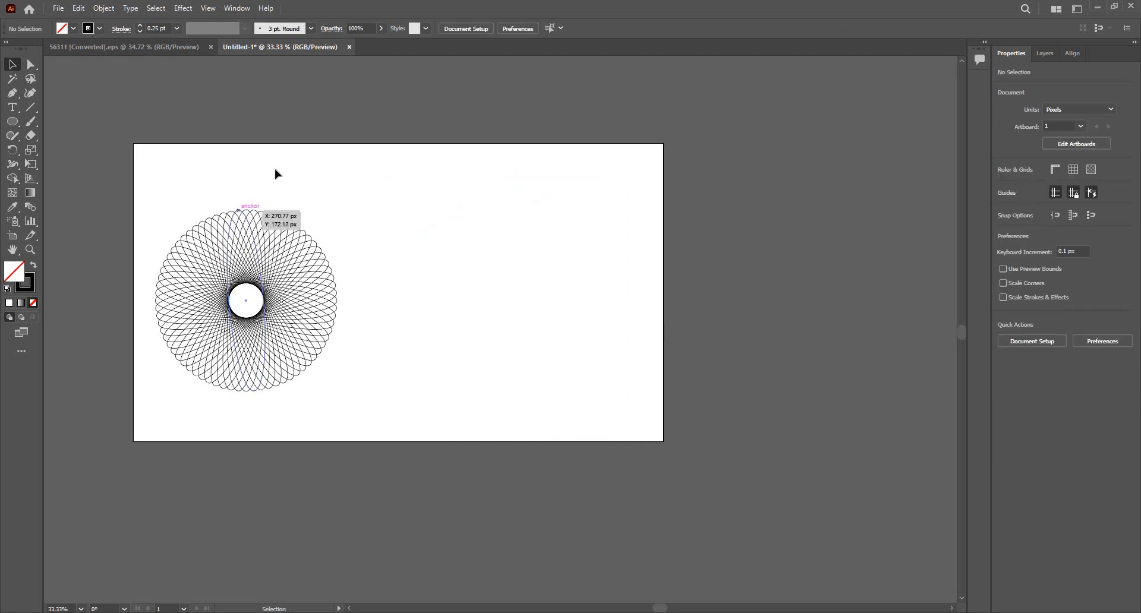
click(275, 173)
Draw a tall narrow ellipse about 116 × 593 px on the empty area beside the rosette.
drag(10, 125, 90, 154)
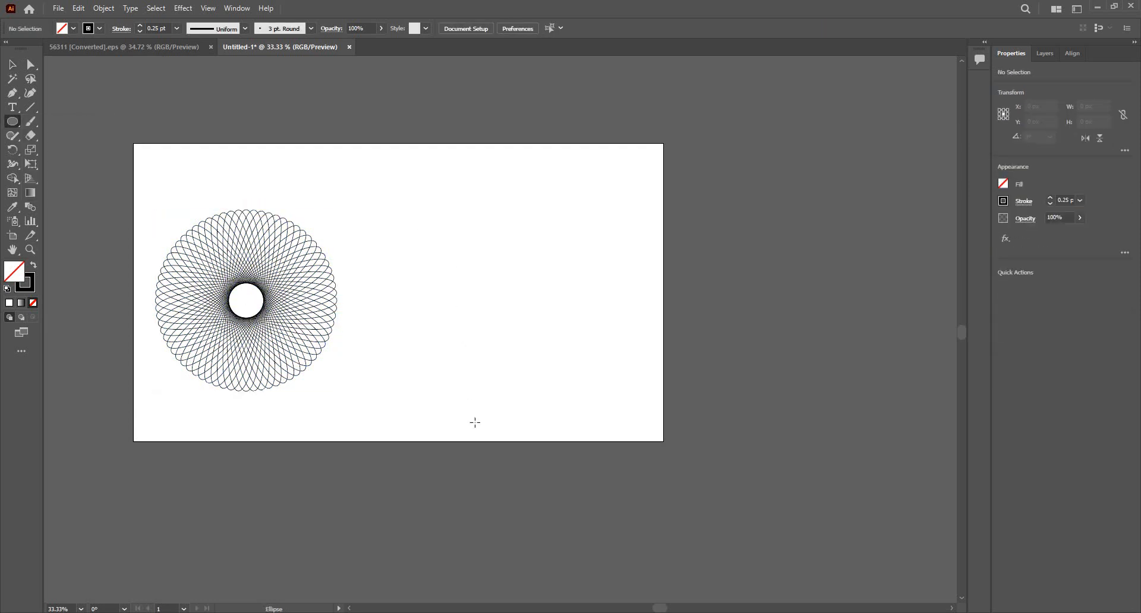
mouse_move(443, 186)
mouse_down()
mouse_move(466, 407)
mouse_move(488, 416)
mouse_up()
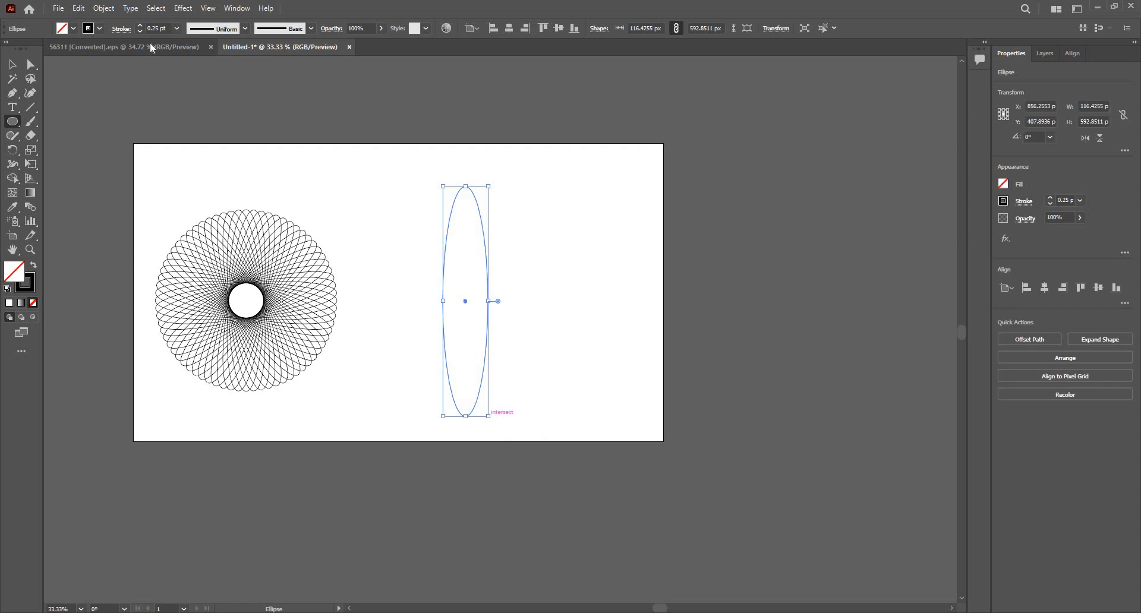
Convert the tall ellipse's top and bottom anchor points to corners, forming a pointed leaf shape.
key(a)
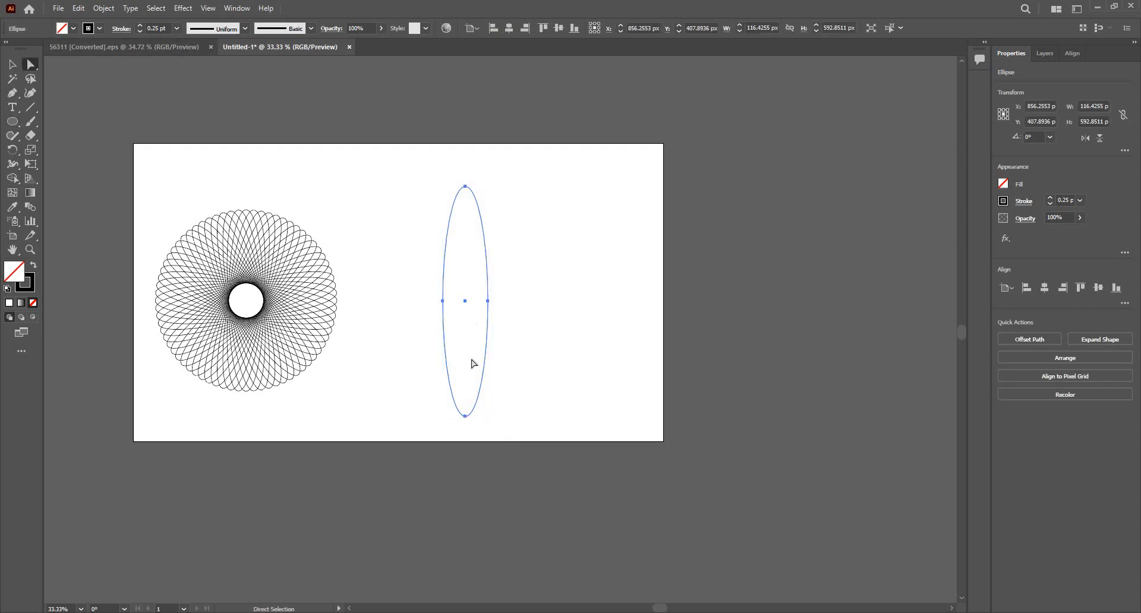
drag(472, 359, 475, 429)
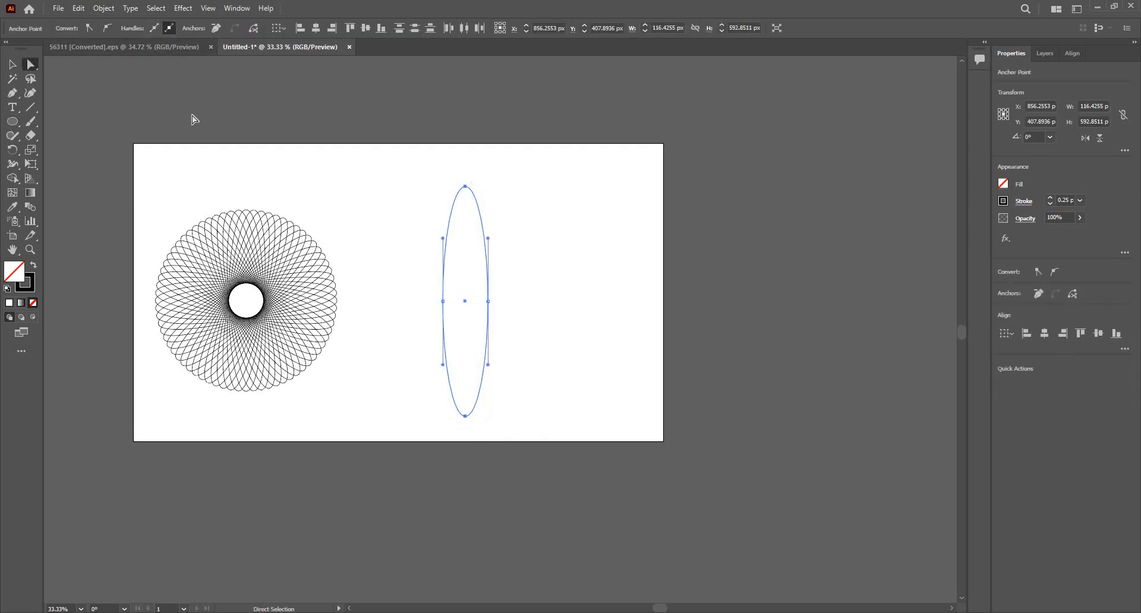
click(89, 29)
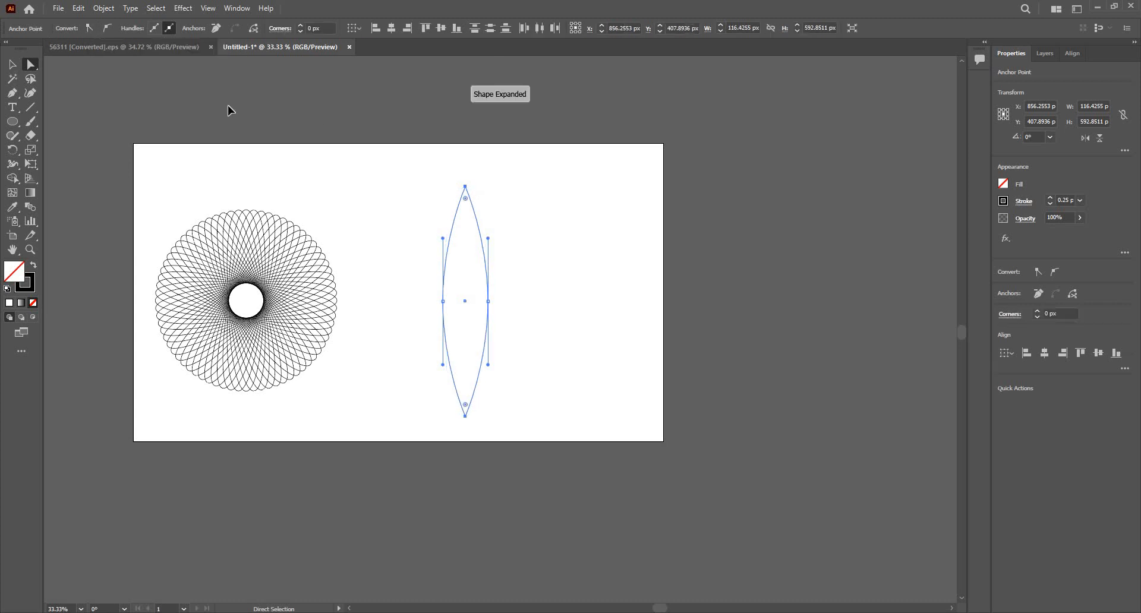
Apply Transform Each to the leaf itself with a centre reference point, 90% horizontal and vertical scale, and 5° rotation.
key(v)
click(458, 245)
scroll(457, 242, up, 2)
click(454, 185)
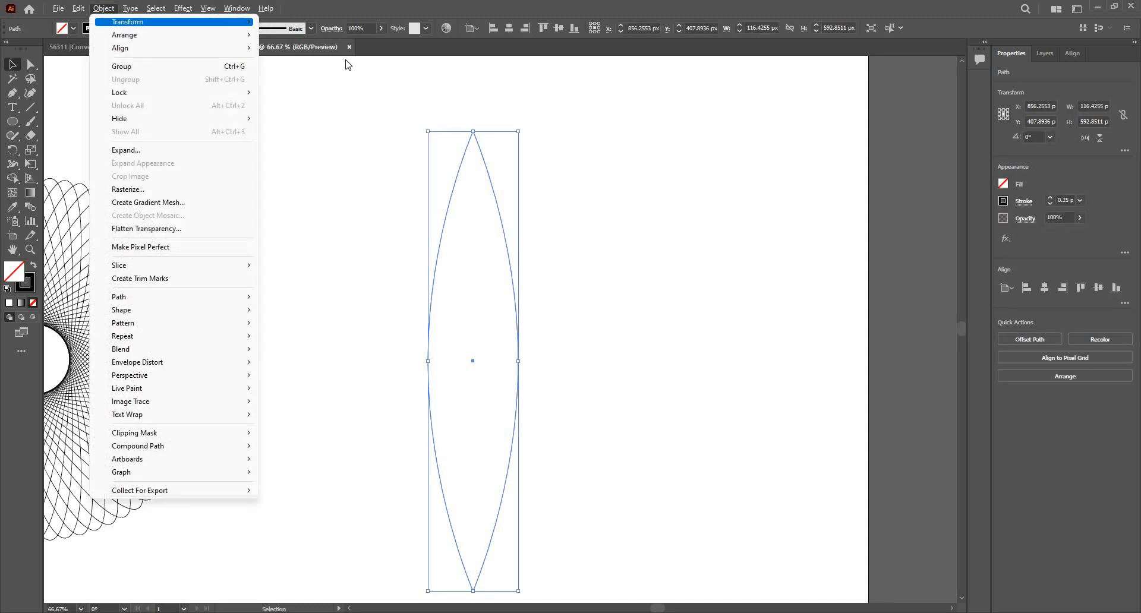
mouse_move(170, 22)
key(Return)
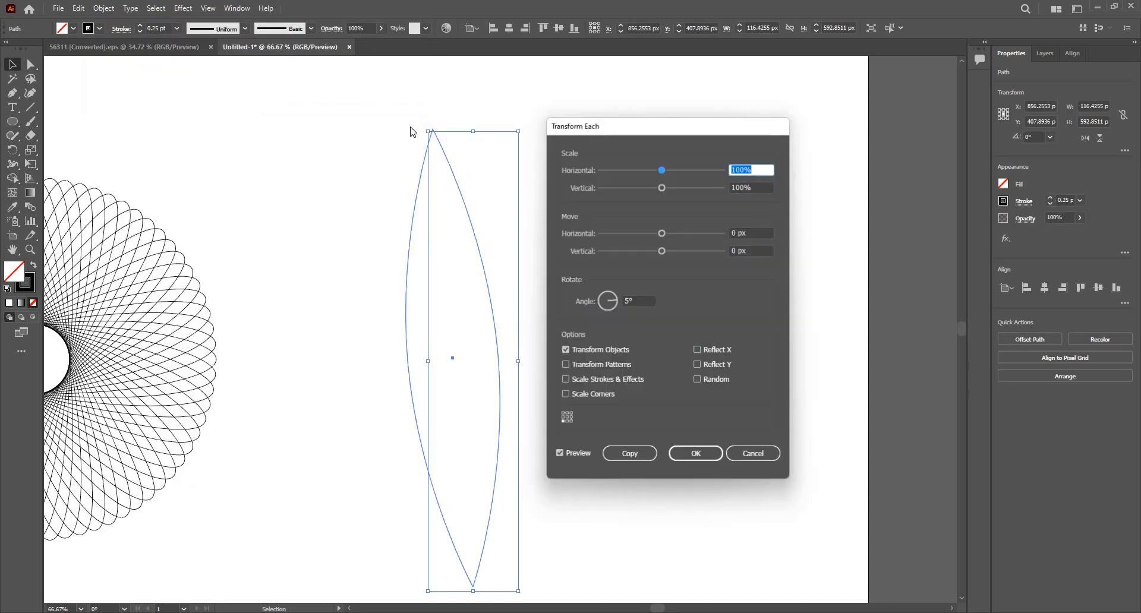
click(566, 418)
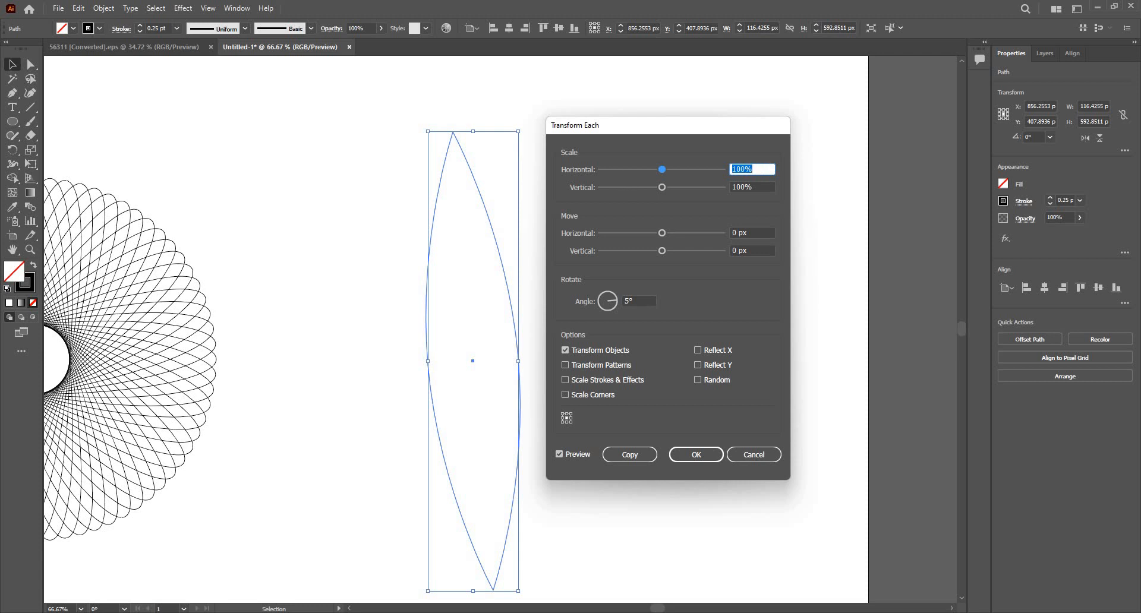
text(90)
key(Tab)
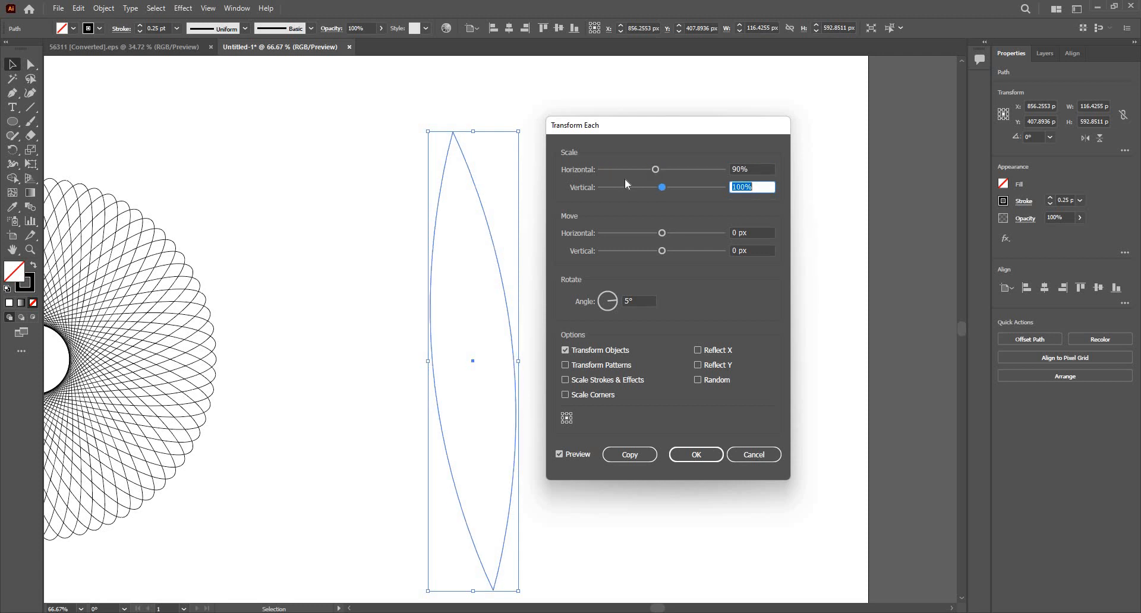
text(90)
key(Tab)
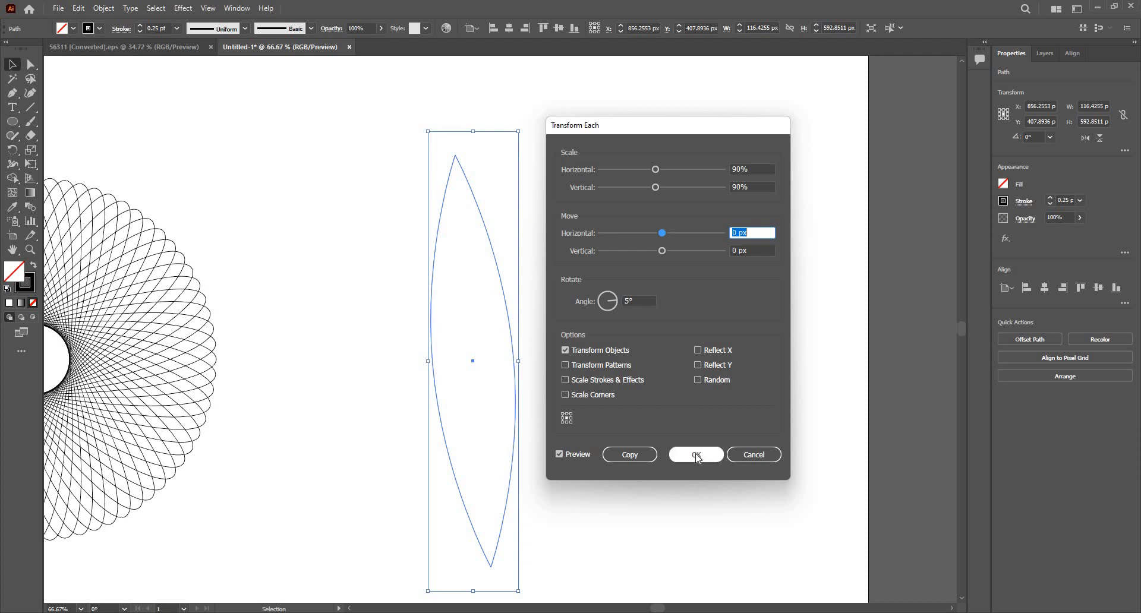
key(Return)
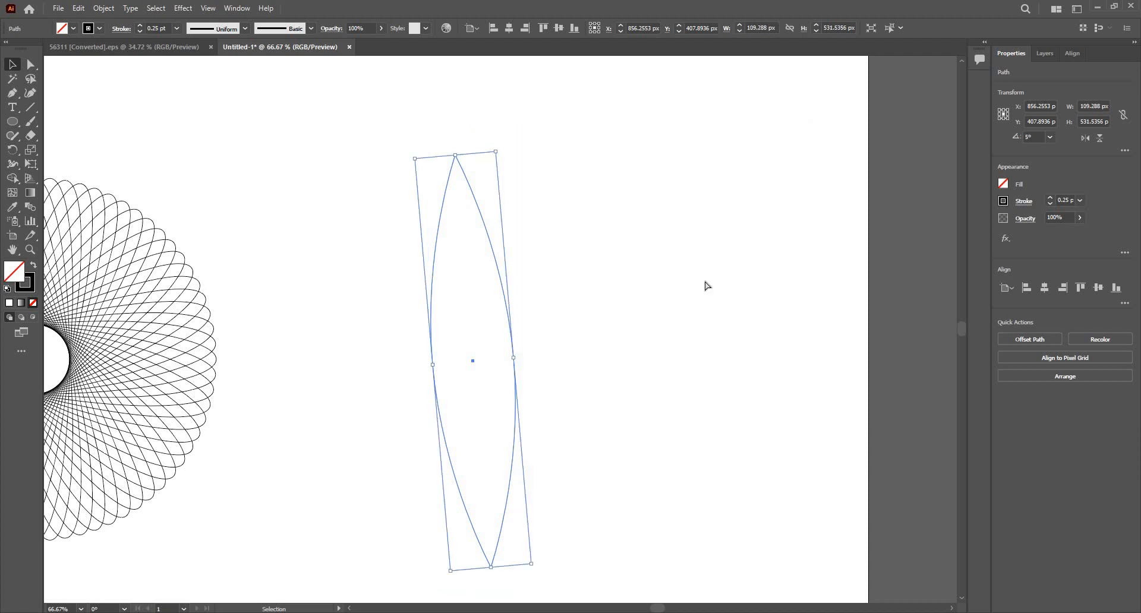
Repeat Transform Again on the single leaf shape until it shrinks to a tiny sliver.
scroll(706, 285, down, 1)
key(a)
key(ctrl+d)
key(ctrl+d)
key(ctrl+d)
key(ctrl+d)
key(ctrl+d)
key(ctrl+d)
key(ctrl+d)
key(ctrl+d)
key(ctrl+d)
key(ctrl+d)
key(ctrl+d)
key(ctrl+d)
key(ctrl+d)
key(ctrl+d)
key(ctrl+d)
key(ctrl+d)
key(ctrl+d)
key(ctrl+d)
key(ctrl+d)
key(ctrl+d)
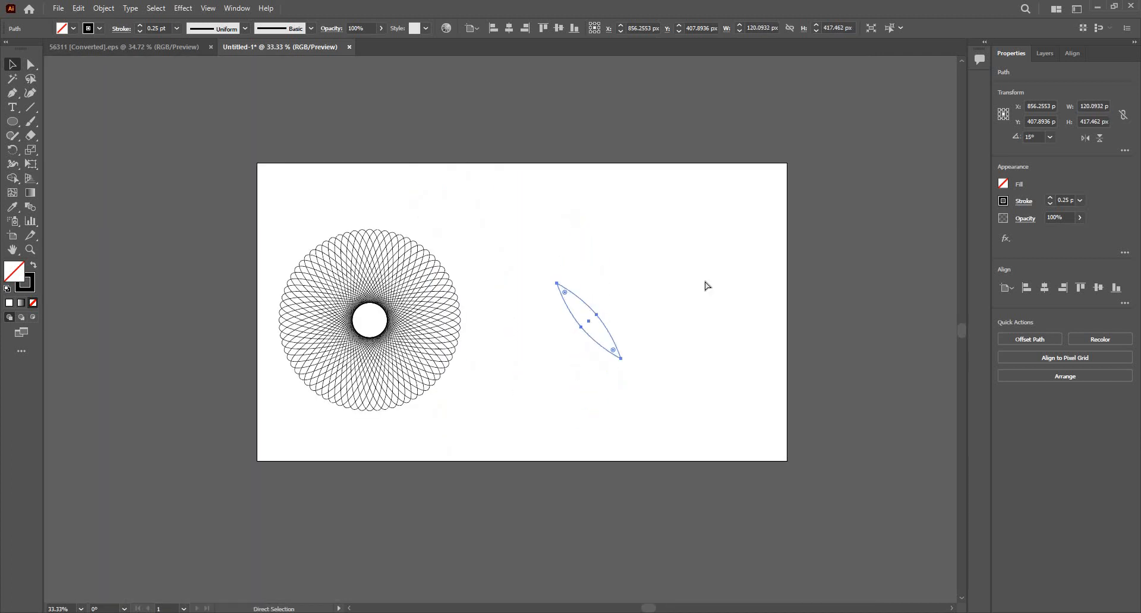
key(v)
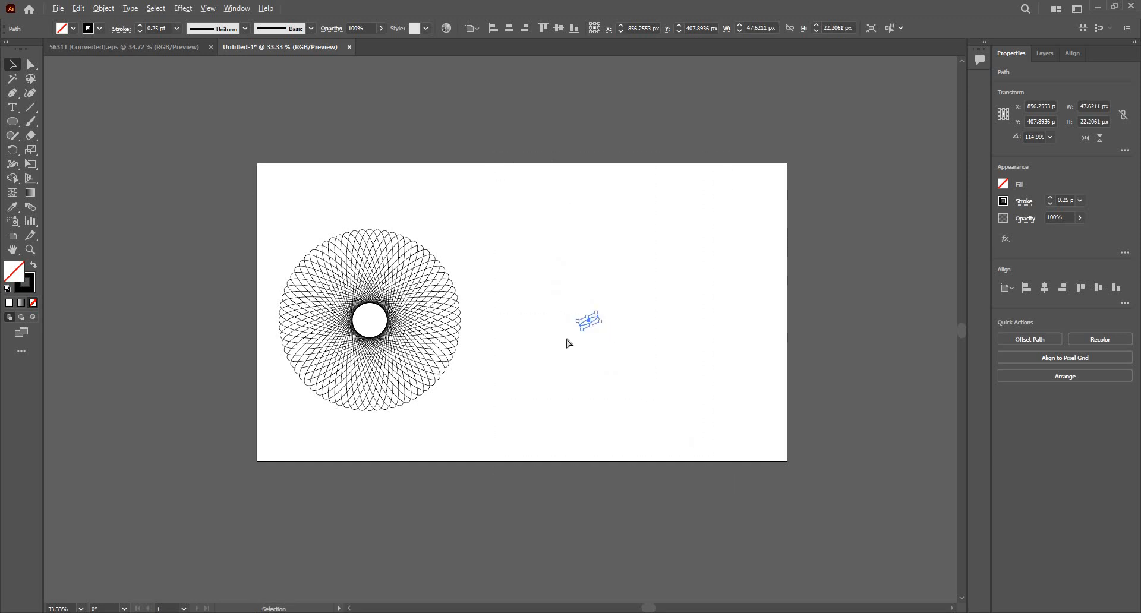
Undo the repeated transforms, the Transform Each and the corner conversion, back to the plain tall ellipse.
key(ctrl+1)
key(ctrl+shift+a)
key(ctrl+z)
key(ctrl+z)
key(ctrl+z)
key(ctrl+z)
key(ctrl+z)
key(ctrl+z)
key(ctrl+z)
key(ctrl+z)
key(ctrl+z)
key(ctrl+z)
key(ctrl+z)
key(ctrl+z)
key(ctrl+z)
key(ctrl+z)
key(ctrl+z)
key(ctrl+z)
key(ctrl+z)
key(ctrl+z)
key(ctrl+z)
key(ctrl+z)
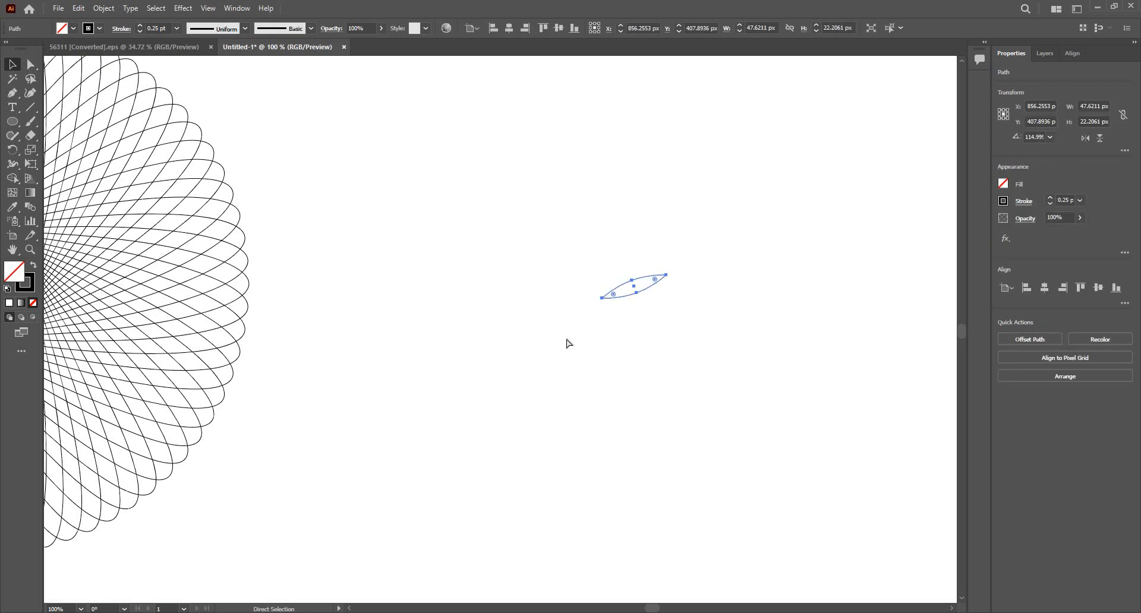
key(ctrl+z)
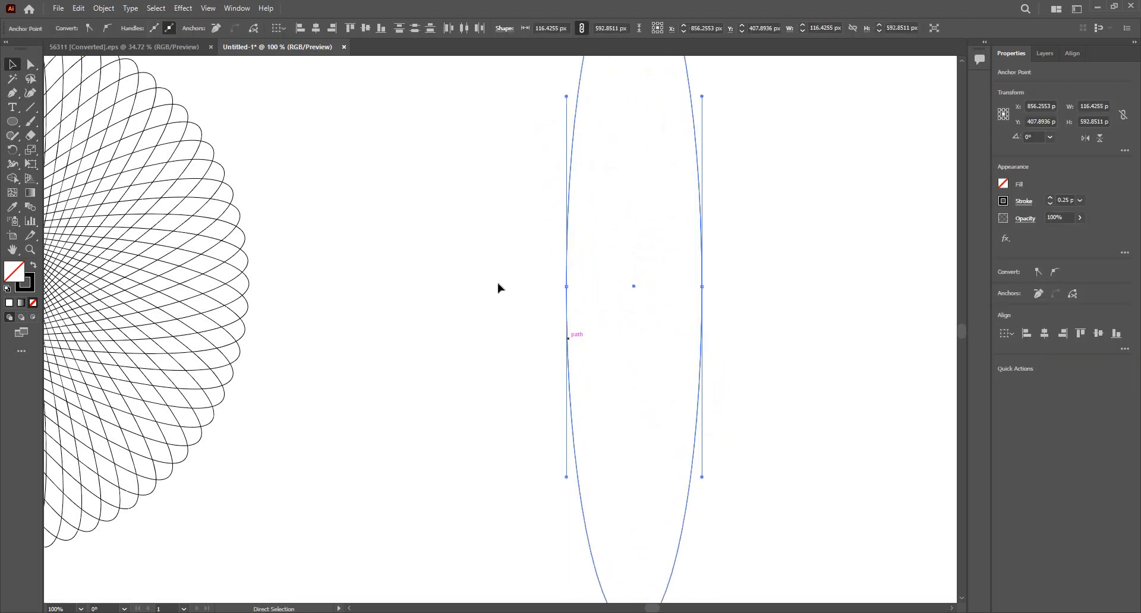
Select the tall ellipse's top and bottom anchor points and convert them to corners.
key(ctrl+minus)
key(ctrl+minus)
key(ctrl+shift+a)
key(a)
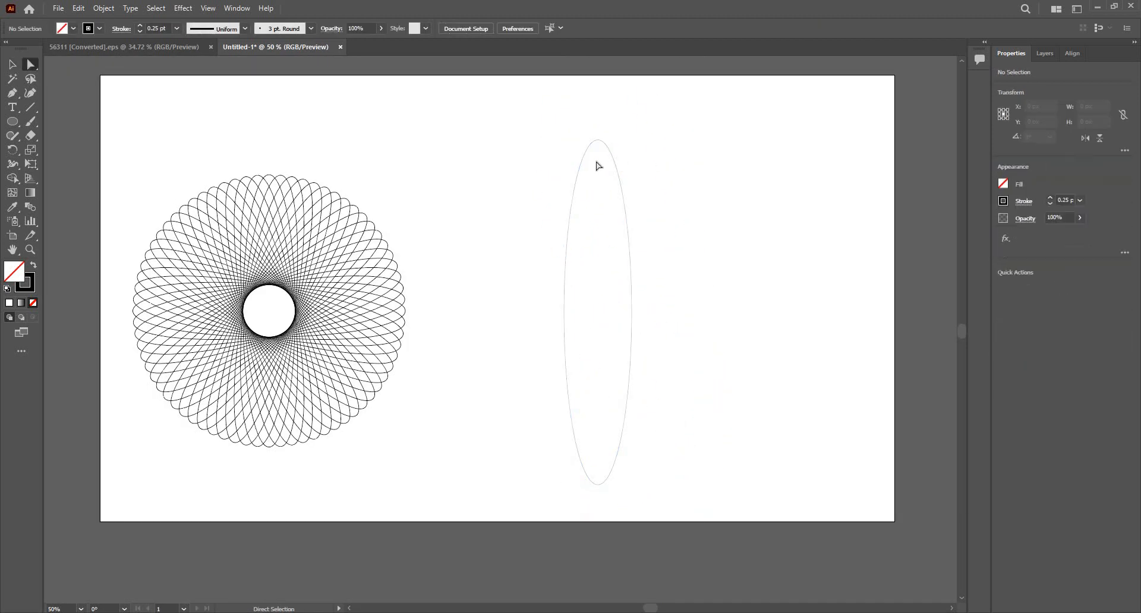
drag(585, 114, 610, 499)
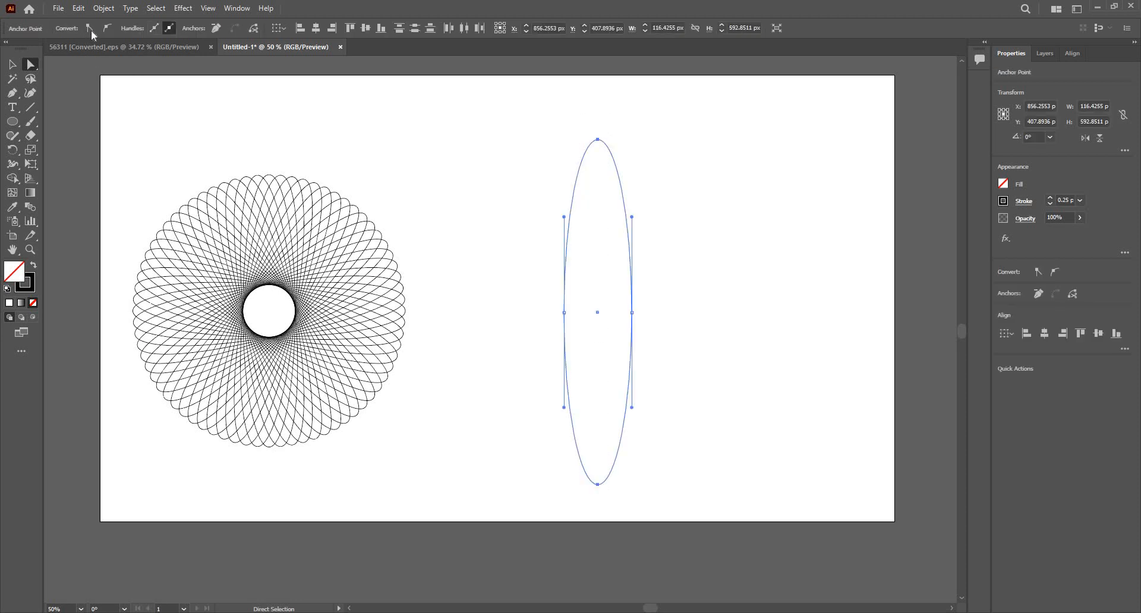
click(91, 28)
Create a copy of the leaf shape scaled to 90% and rotated 5° about its centre with Transform Each.
click(104, 8)
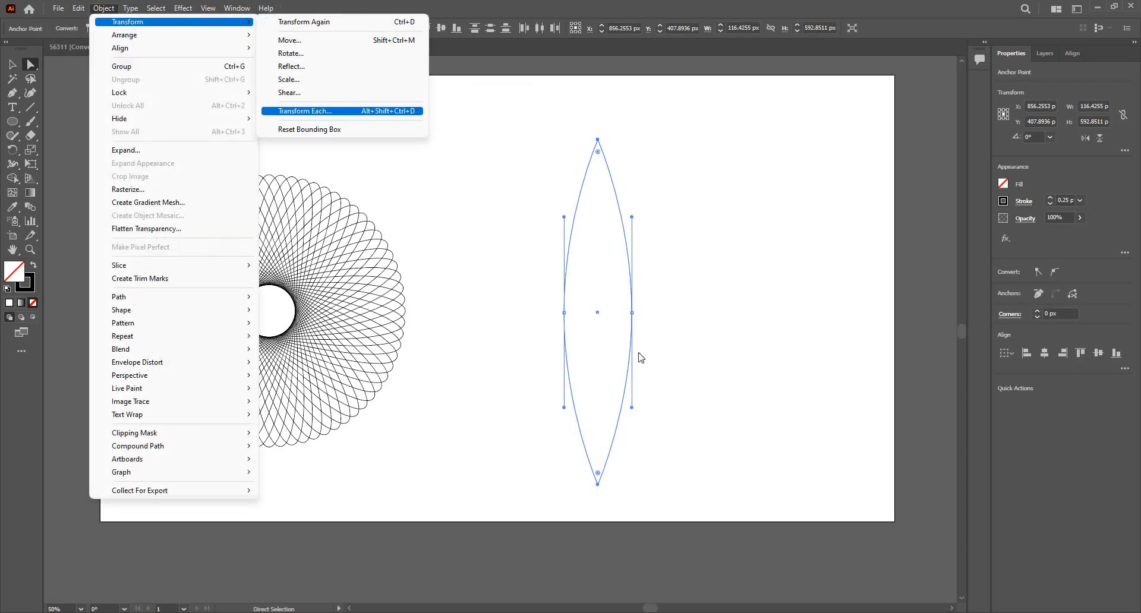
click(342, 111)
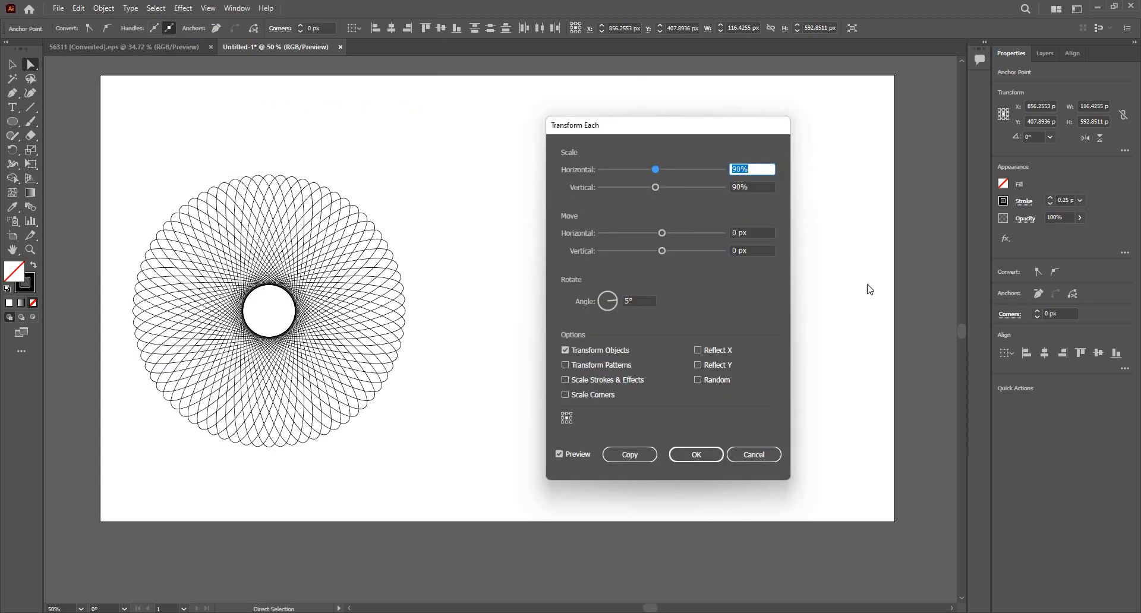
drag(647, 125, 868, 135)
click(852, 465)
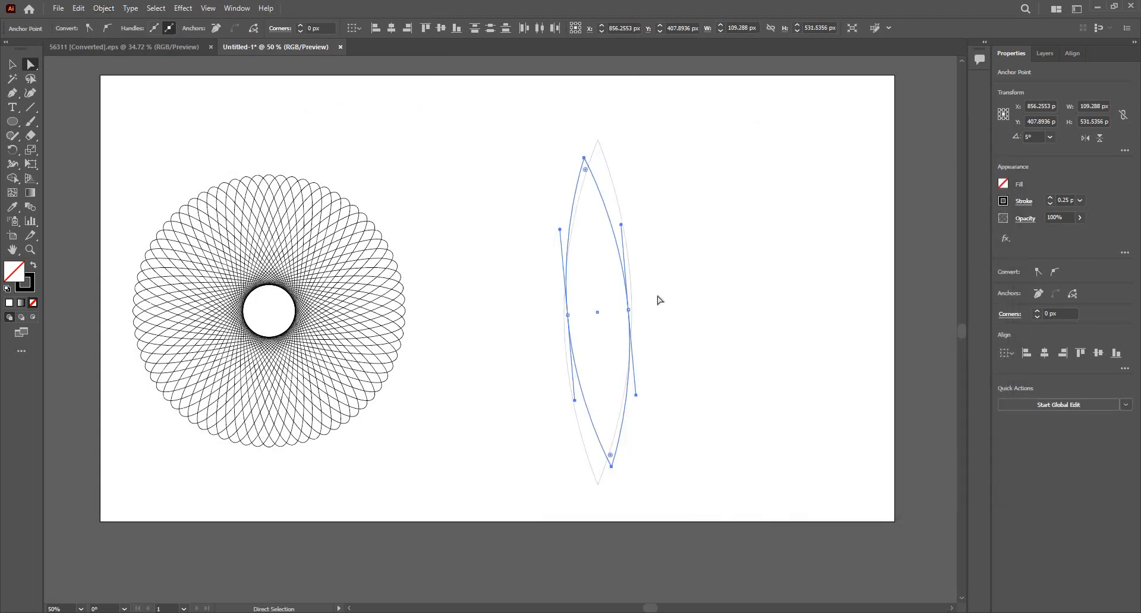
Repeat Transform Again on the rotated leaf copy until the shrinking copies spiral into the centre, and deselect.
click(619, 315)
key(ctrl)
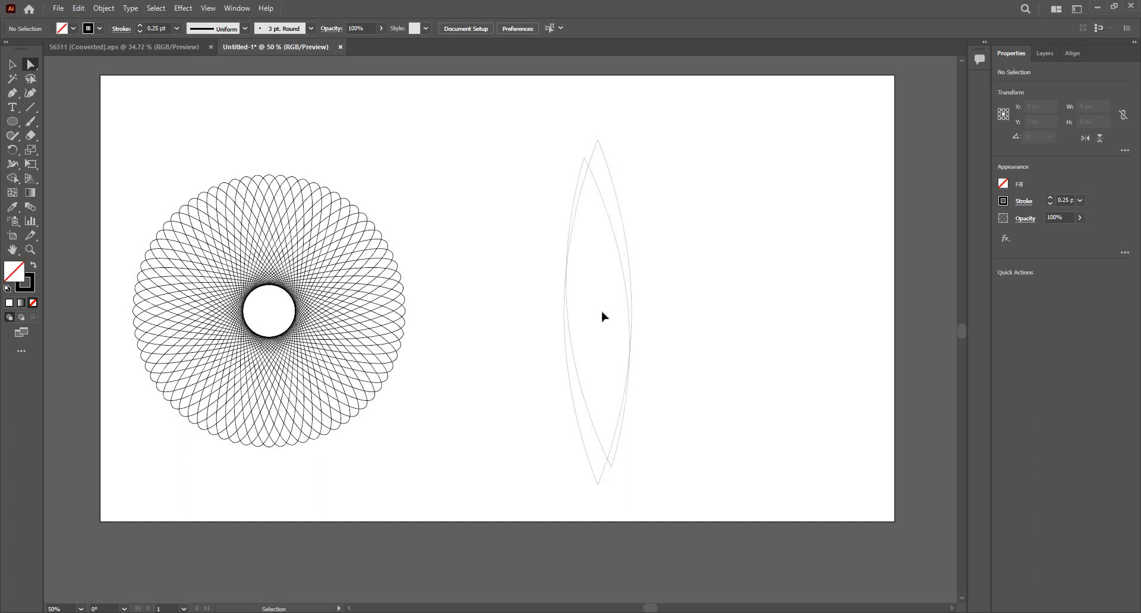
ctrl+click(582, 173)
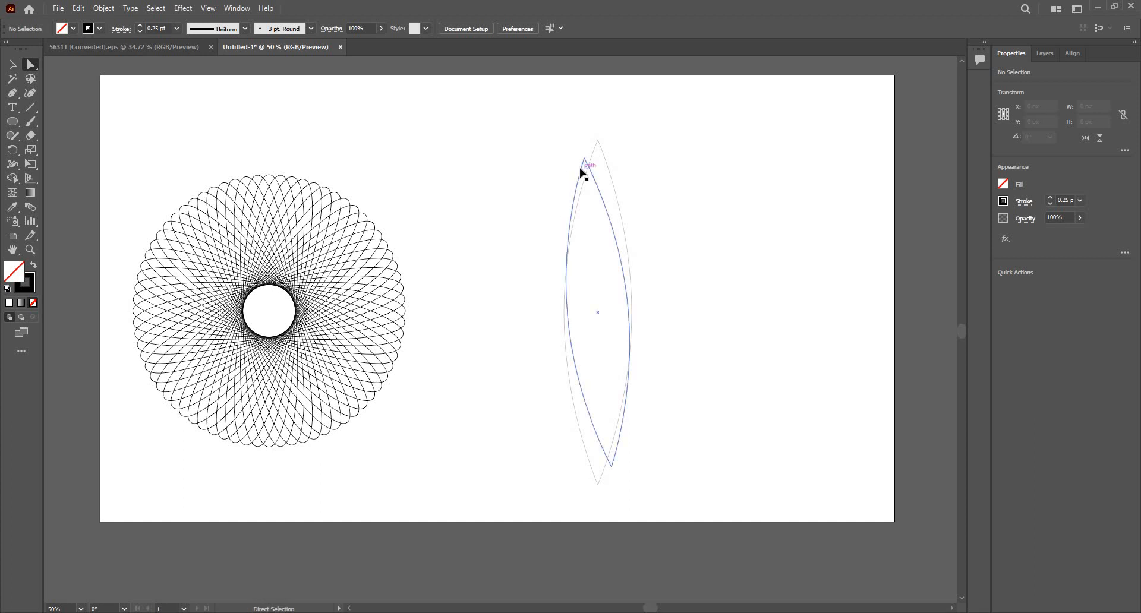
key(v)
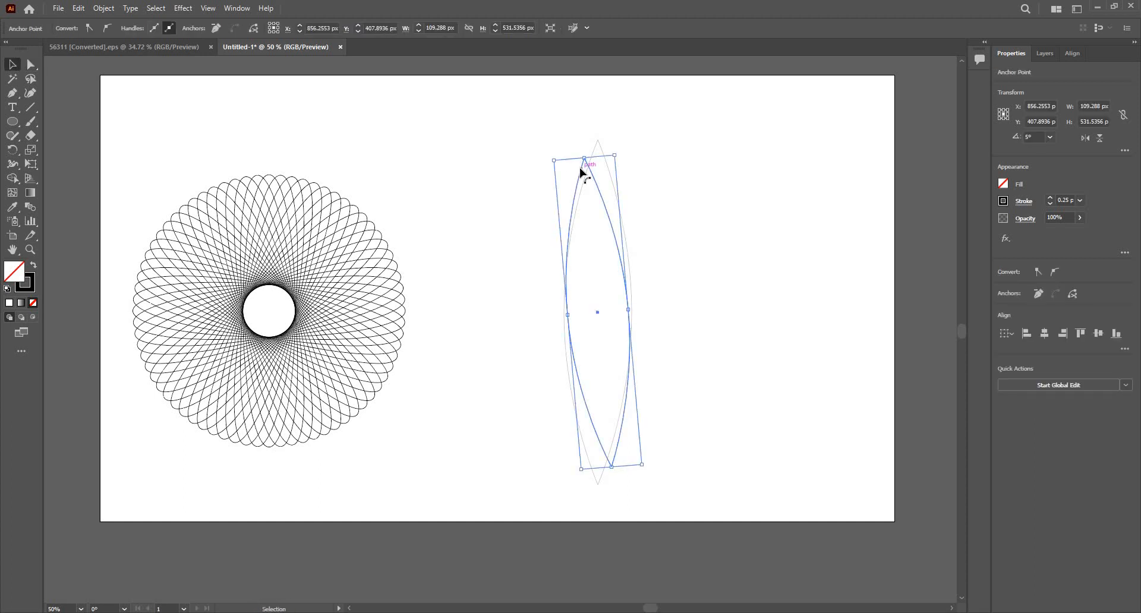
key(ctrl+d)
key(ctrl+d)
key(ctrl+d)
key(ctrl+d)
key(ctrl+d)
key(ctrl+d)
key(ctrl+d)
key(ctrl+d)
key(ctrl+d)
key(ctrl+d)
key(ctrl+d)
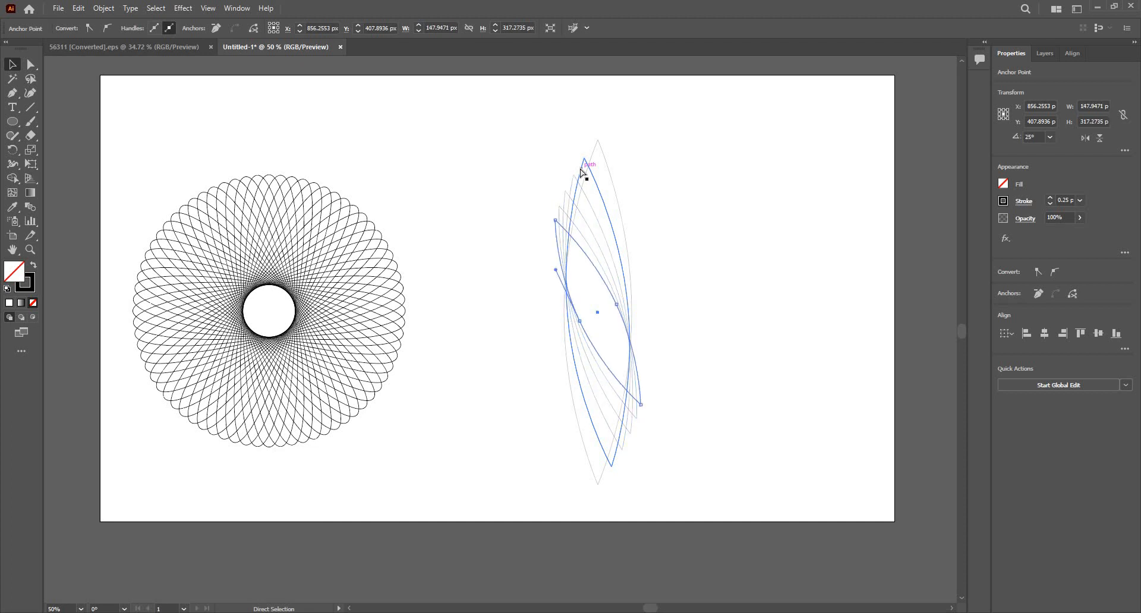
key(ctrl+d)
key(ctrl+d)
key(ctrl+d)
key(ctrl+d)
key(ctrl+d)
key(ctrl+d)
key(ctrl+d)
key(ctrl+d)
key(ctrl+d)
key(ctrl+d)
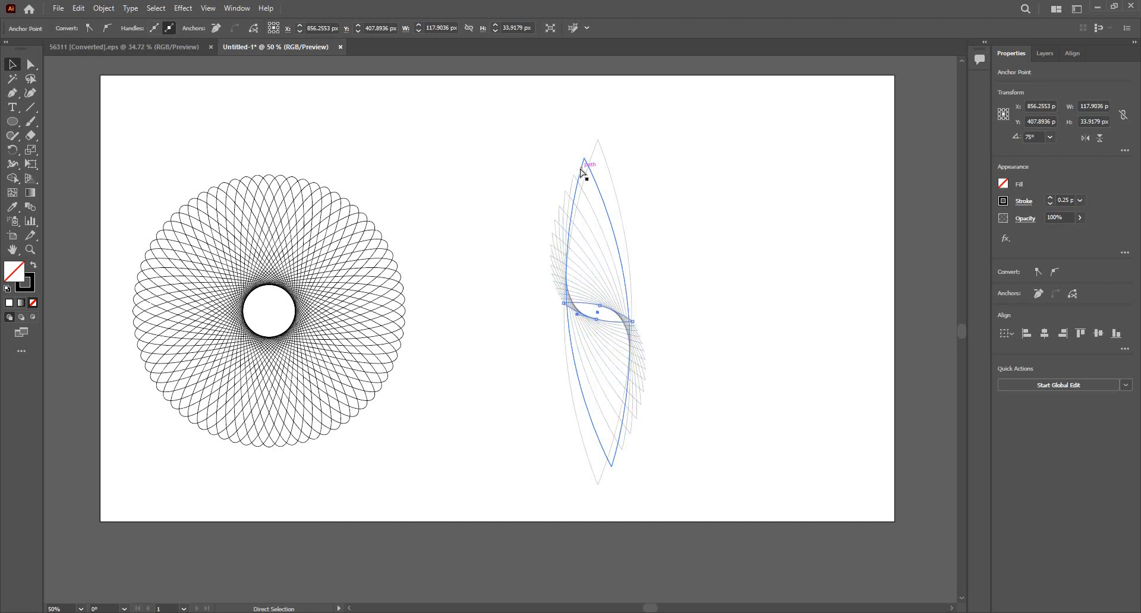
key(ctrl+d)
key(ctrl+d)
key(ctrl+d)
key(ctrl+d)
key(ctrl+d)
key(ctrl+d)
key(ctrl+d)
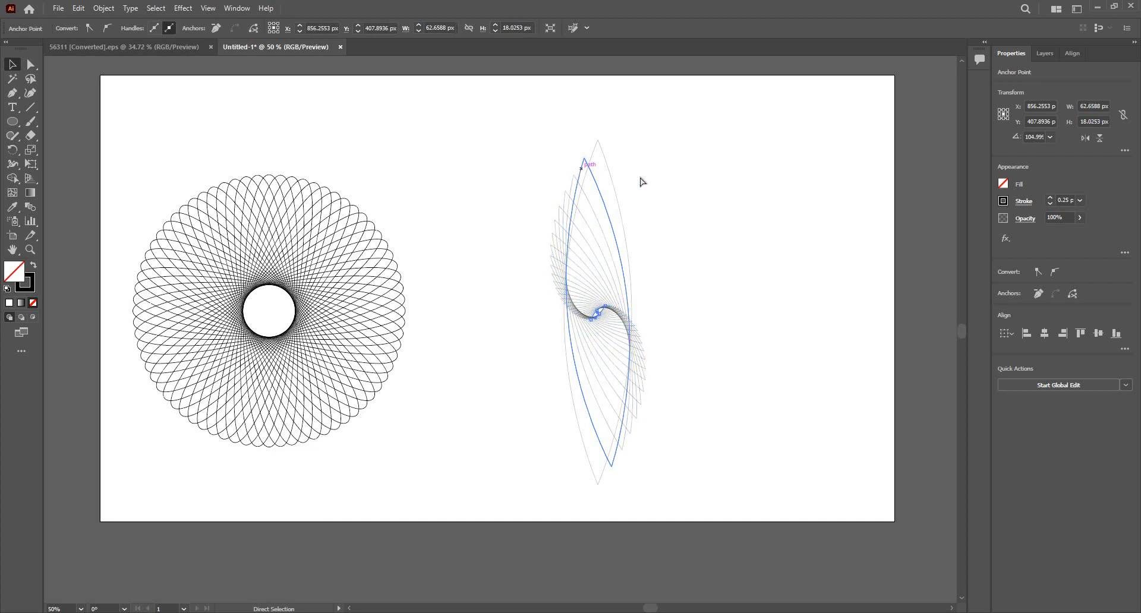
key(ctrl+d)
click(695, 362)
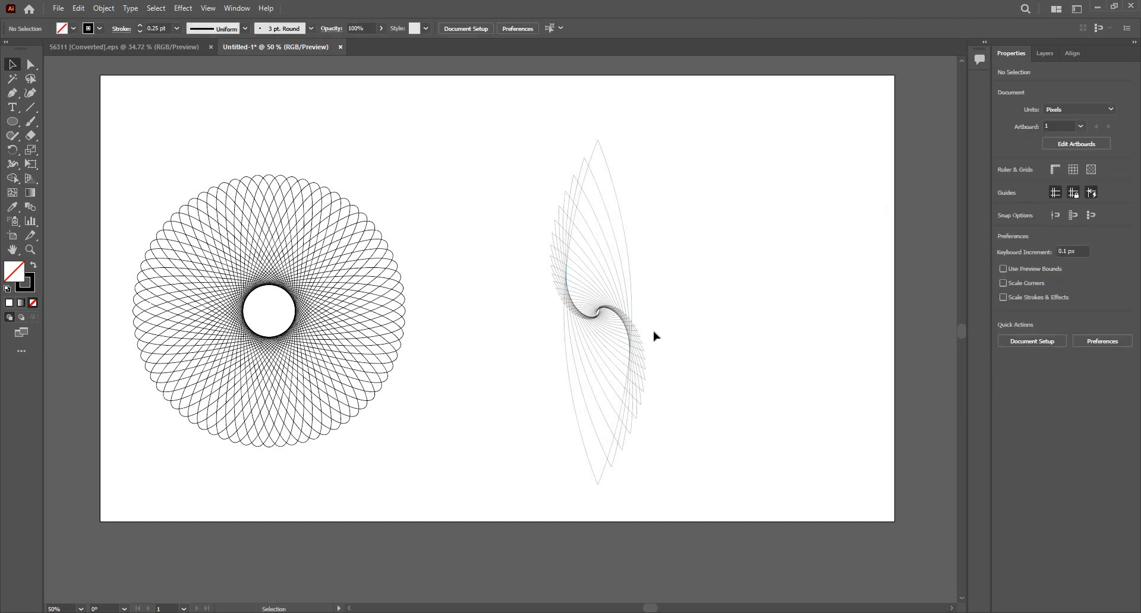
Delete the whole spiral leaf pattern and the rosette, leaving the artboard empty.
scroll(694, 360, up, 2)
scroll(655, 334, down, 2)
drag(501, 107, 704, 509)
click(629, 290)
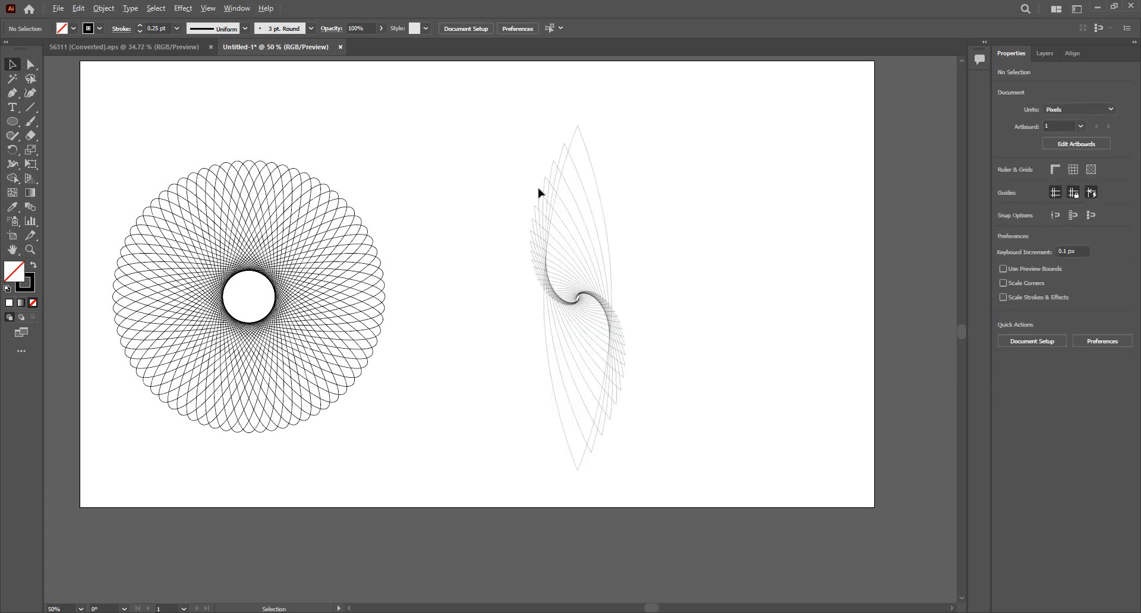
scroll(636, 290, down, 1)
drag(542, 155, 693, 403)
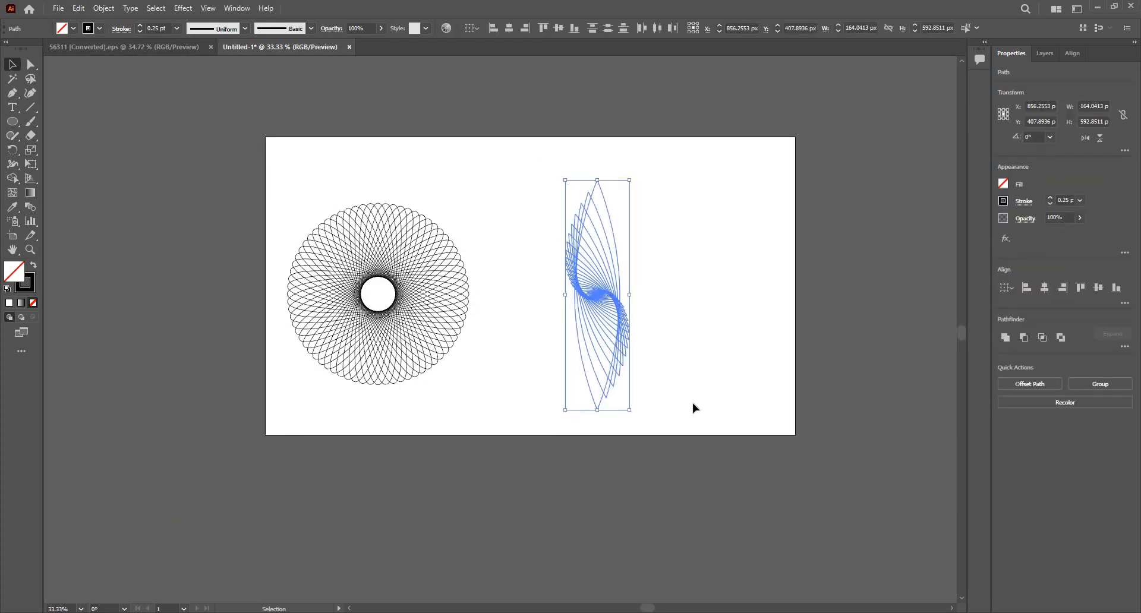
key(Delete)
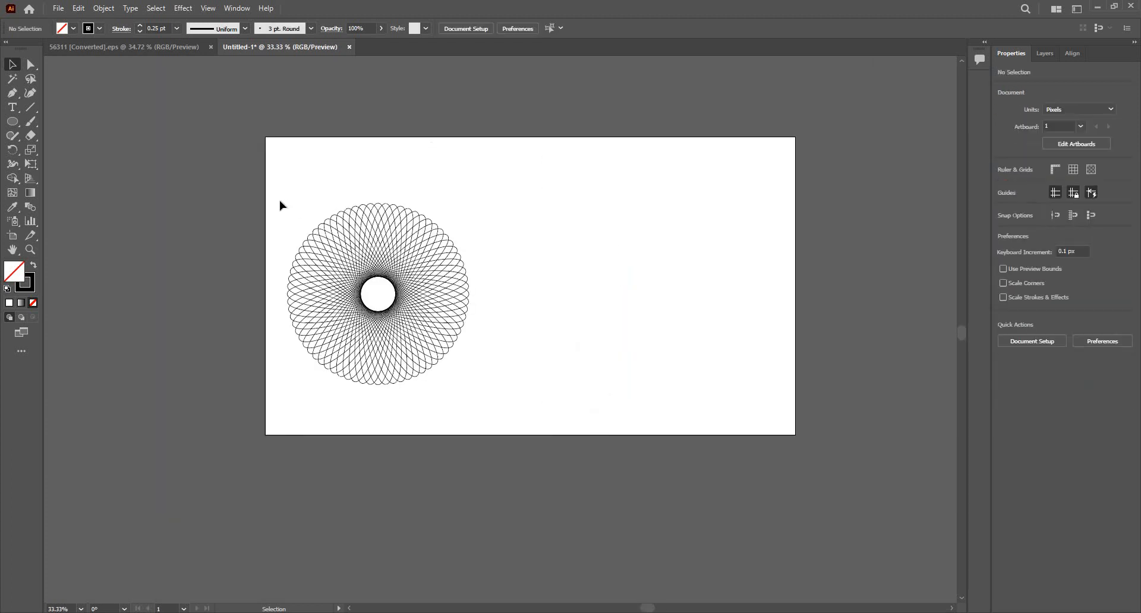
drag(277, 191, 563, 397)
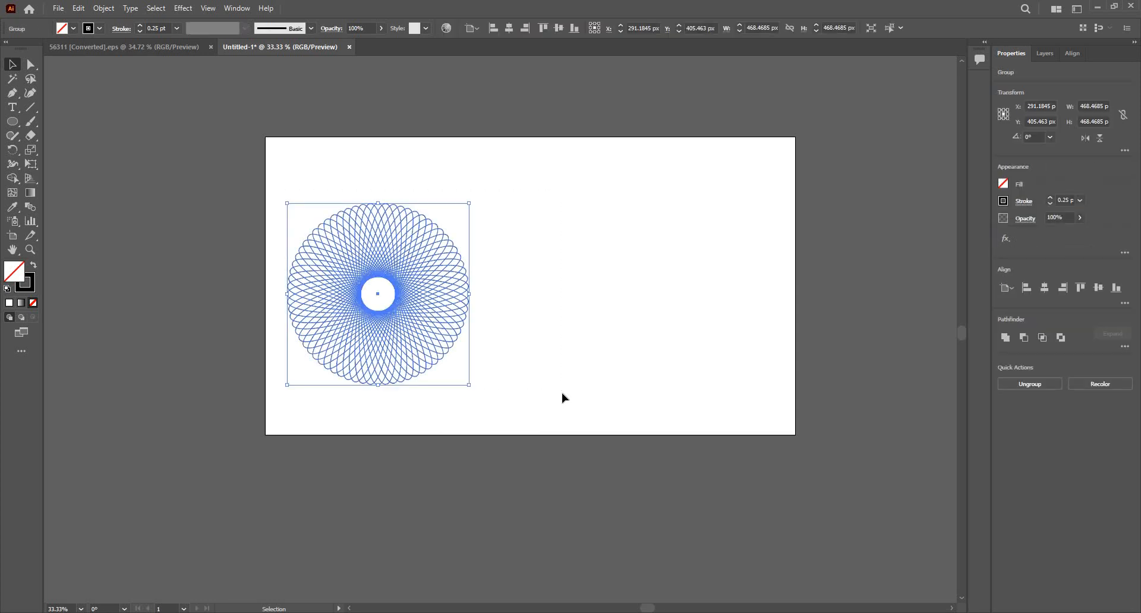
key(Delete)
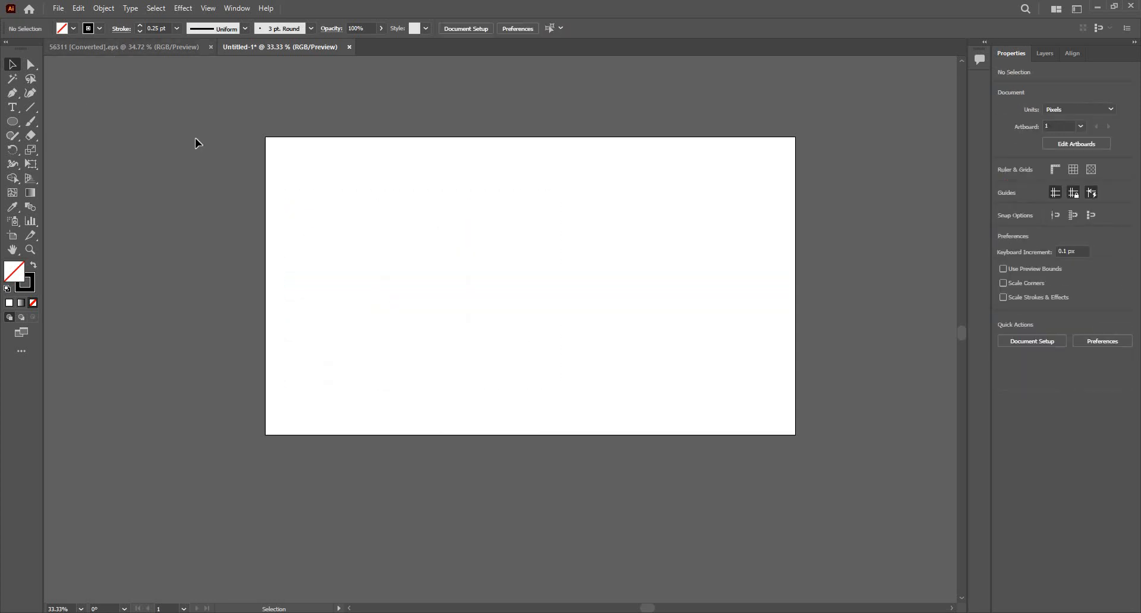
Draw an unfilled horizontal rectangle about 285 by 65 px near the artboard's upper-left corner.
scroll(279, 120, up, 1)
drag(10, 122, 86, 121)
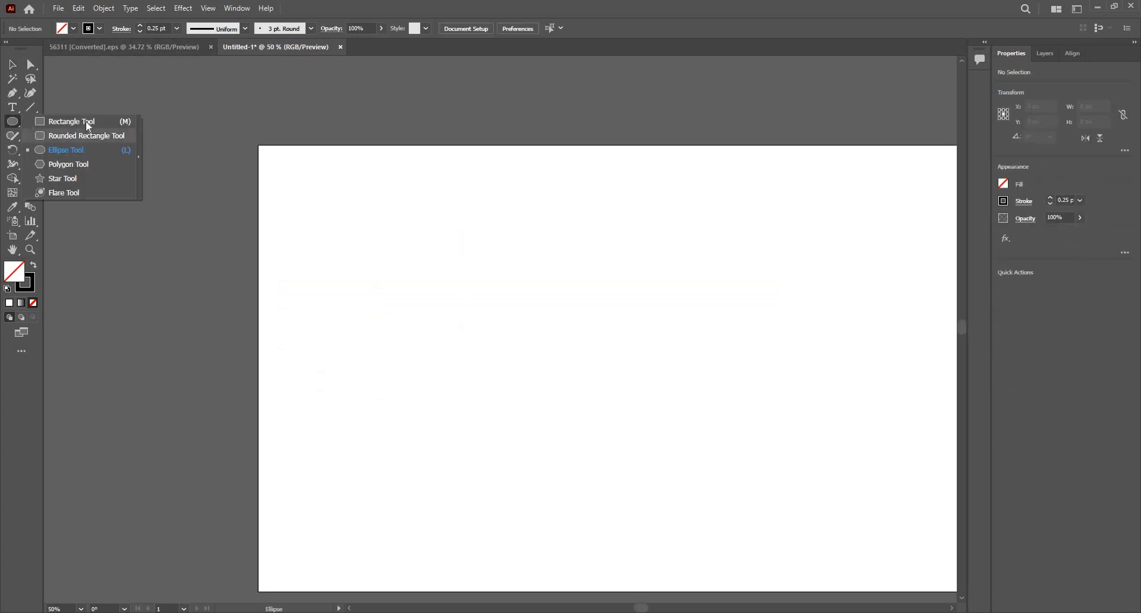
drag(341, 209, 508, 248)
key(v)
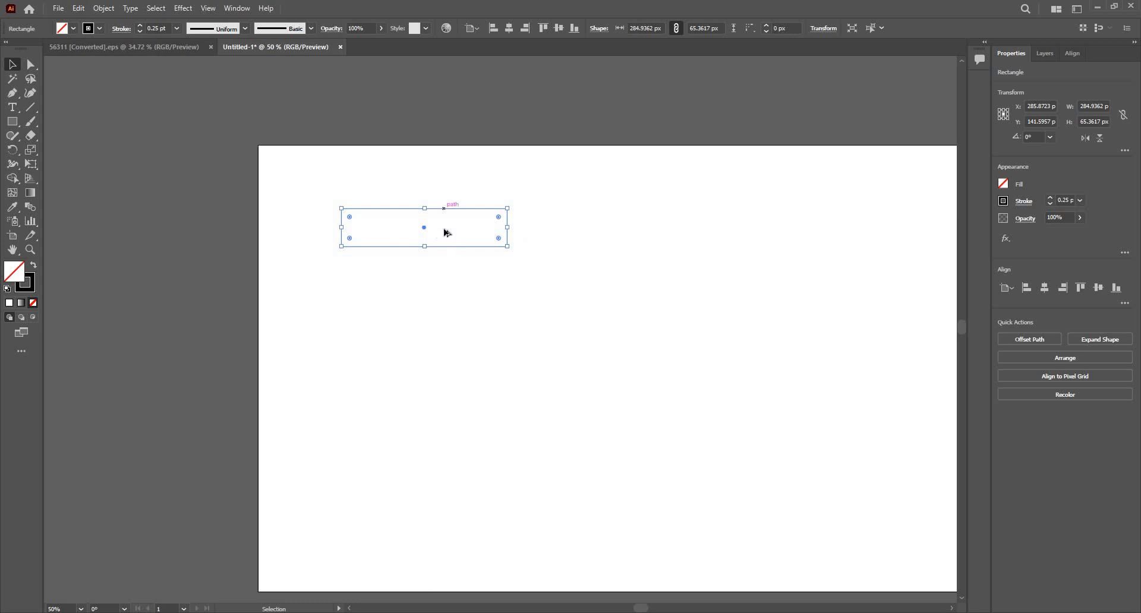
Copy the rectangle straight down by about 100 px and repeat the copy with Transform Again five times.
alt+shift+drag(444, 208, 446, 267)
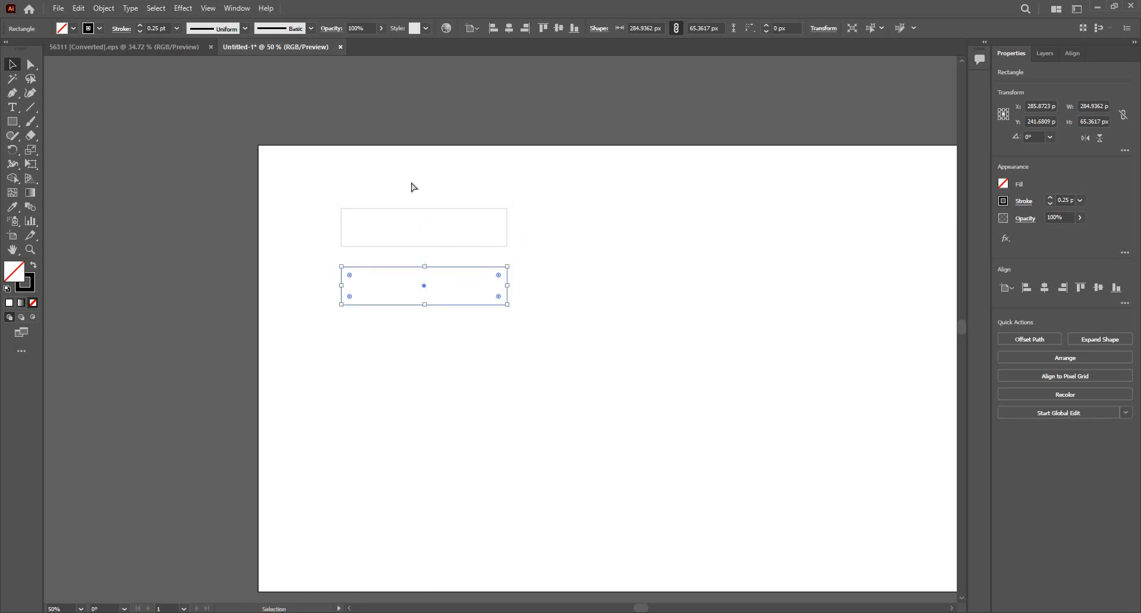
key(ctrl+d)
key(ctrl+d)
key(ctrl+d)
key(ctrl+d)
key(ctrl+d)
key(ctrl+minus)
key(ctrl+minus)
key(ctrl+minus)
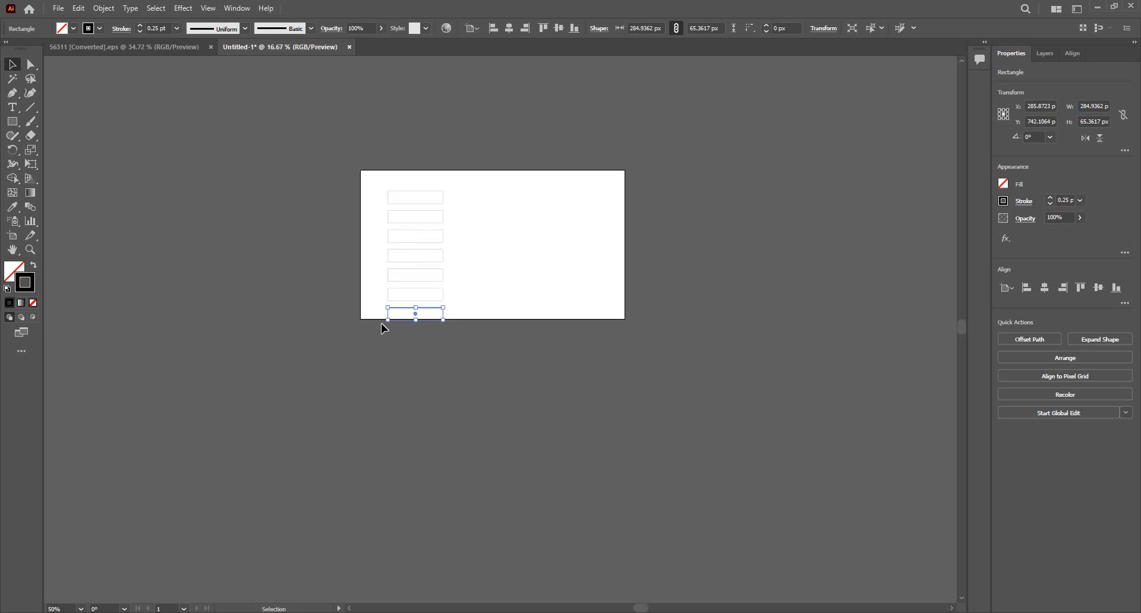
Delete the lowest rectangle of the column.
key(ctrl+plus)
click(492, 396)
click(492, 396)
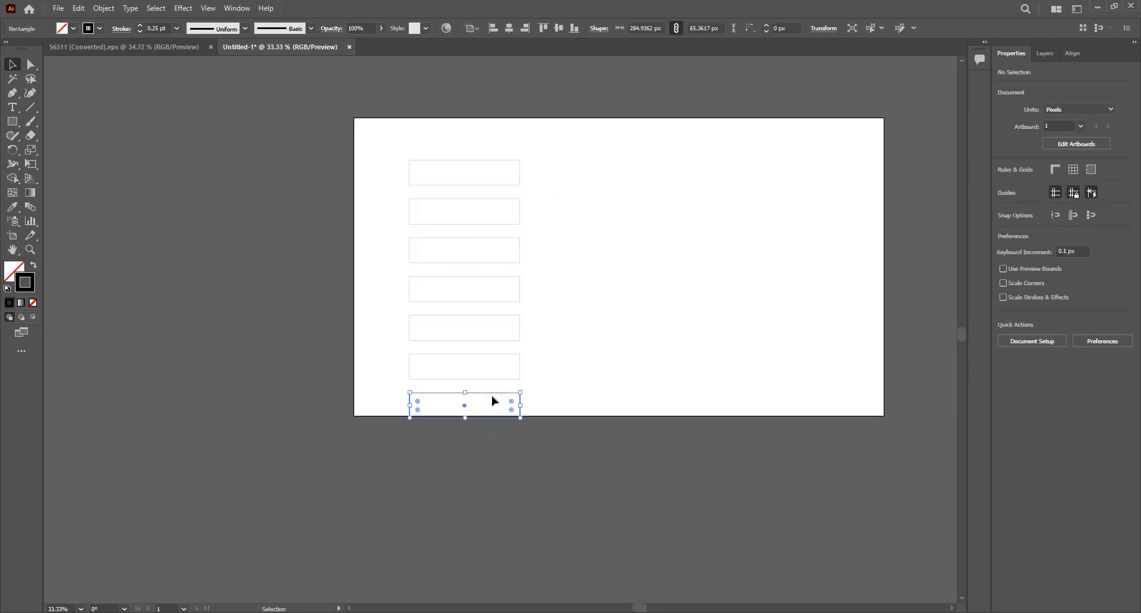
key(Delete)
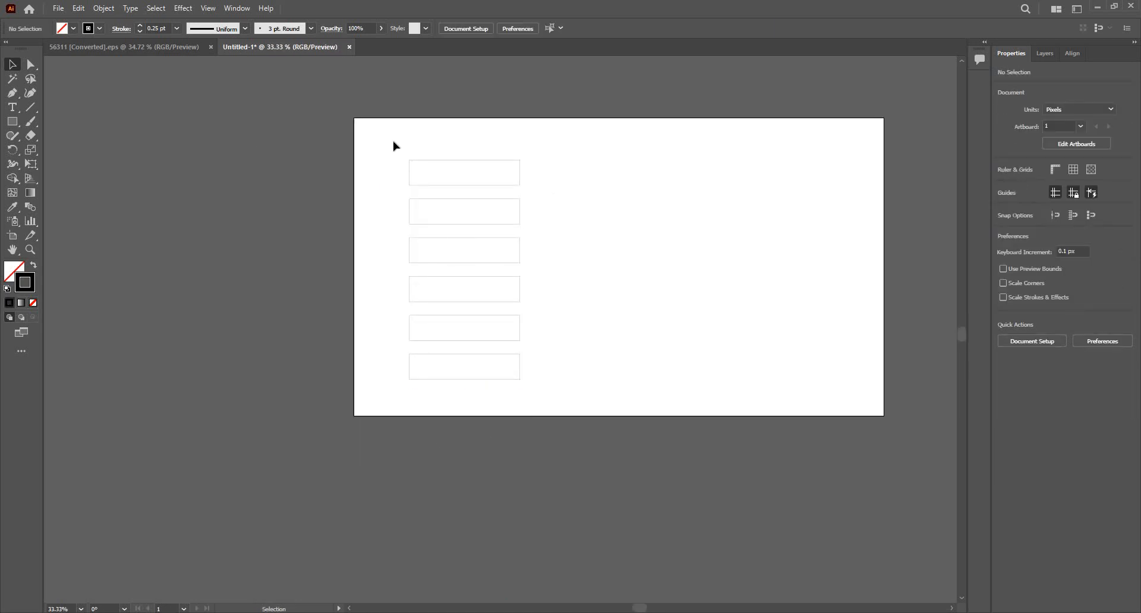
Group the six remaining rectangles and centre the group vertically on the artboard.
drag(390, 142, 600, 410)
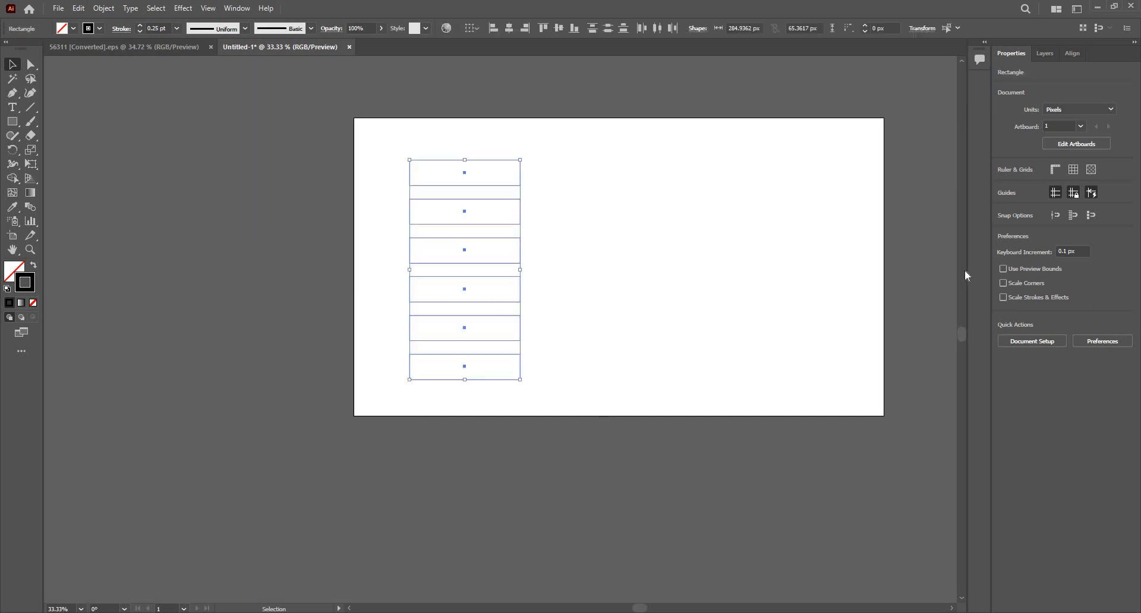
key(ctrl+g)
key(v)
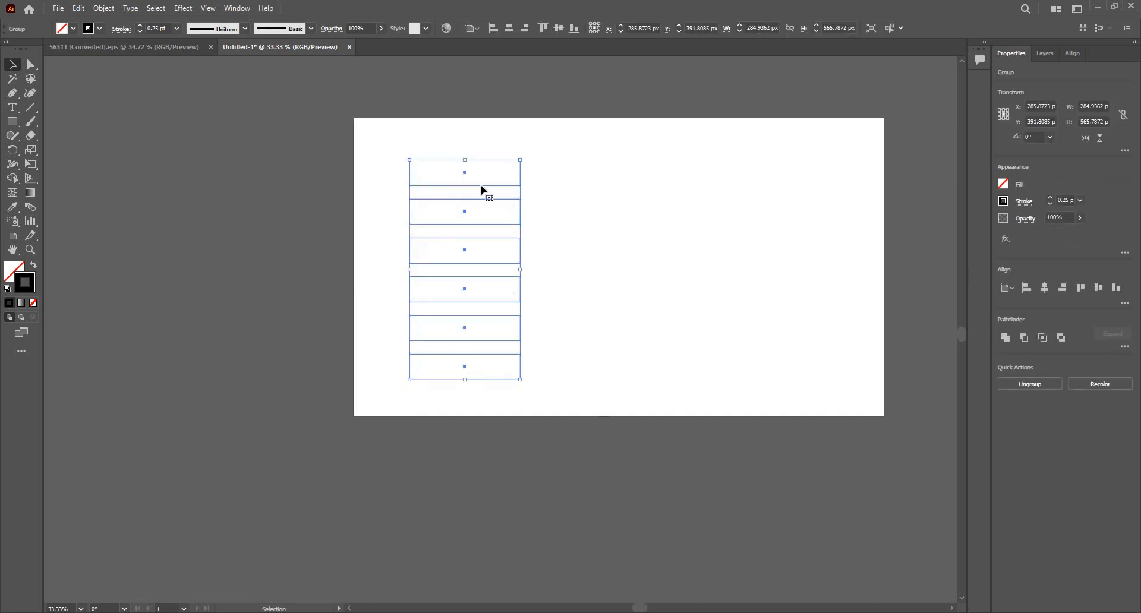
click(560, 31)
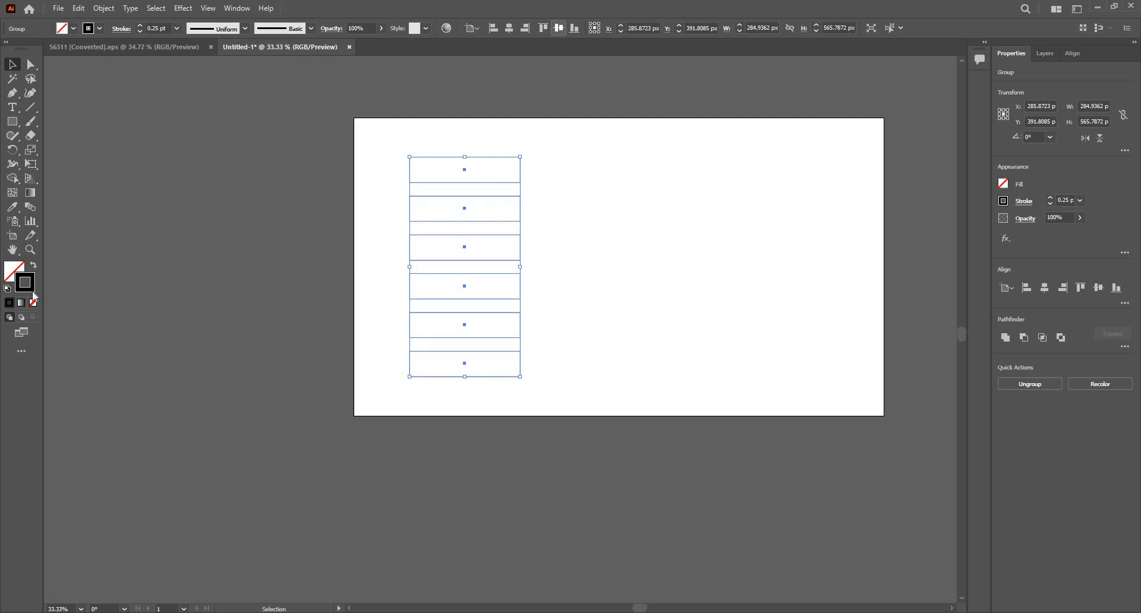
Swap the rectangle group's fill and stroke to get solid black bars, and deselect.
key(shift+x)
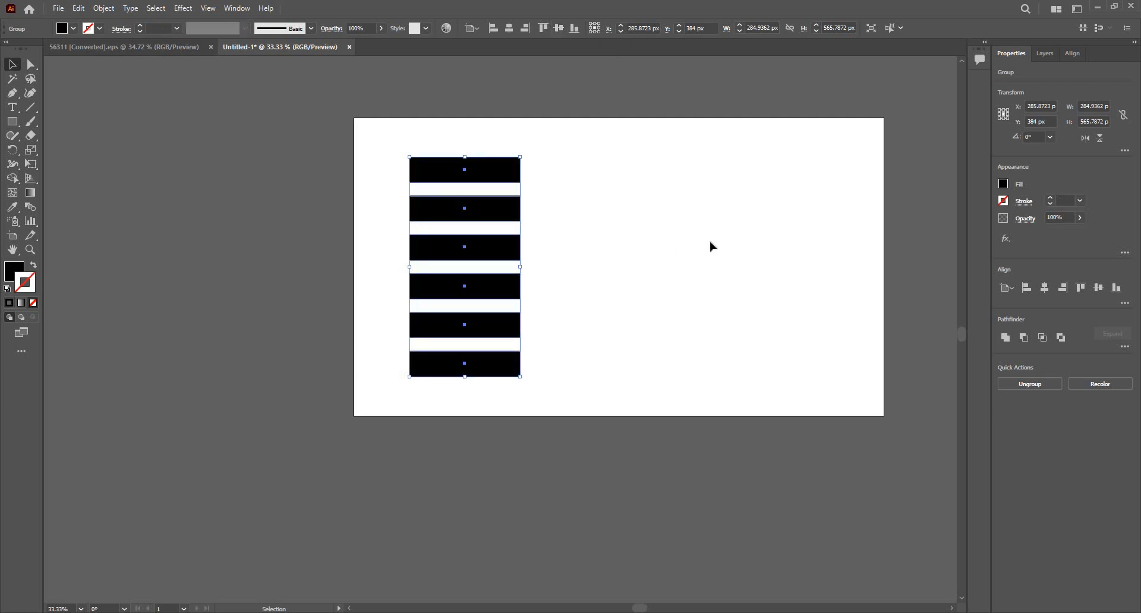
click(528, 283)
Delete the whole group of black bars from the artboard.
key(ctrl+plus)
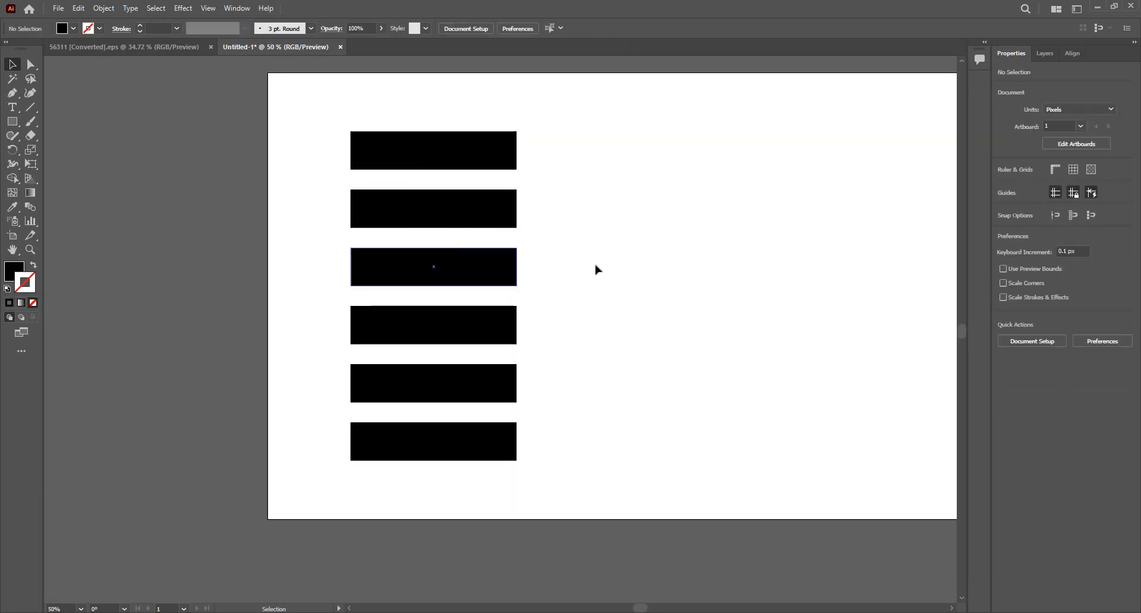
key(space)
drag(543, 266, 435, 283)
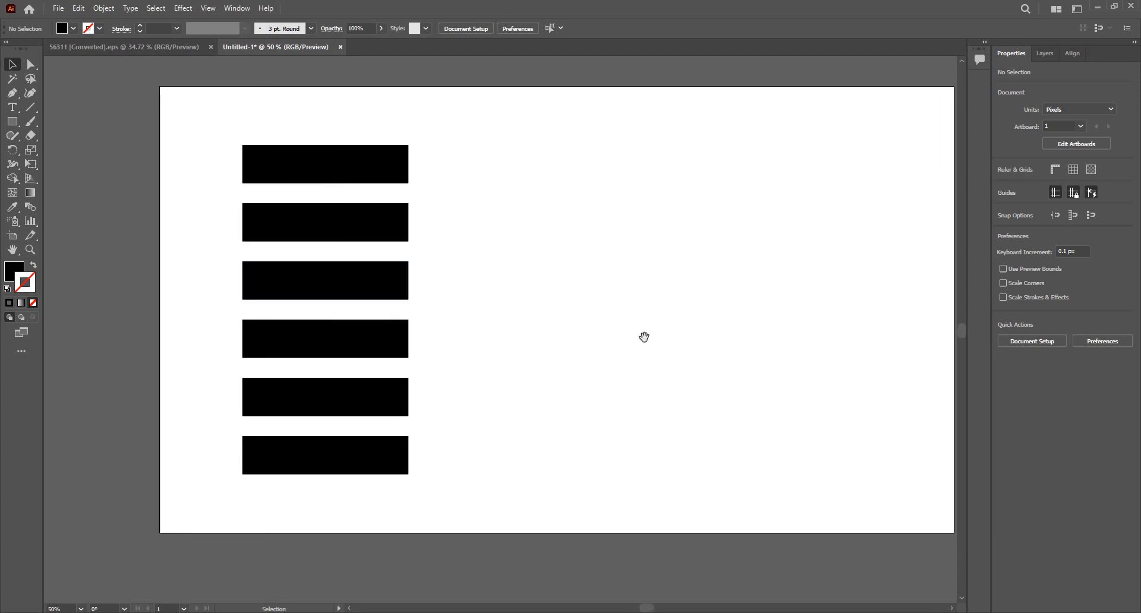
drag(612, 358, 569, 361)
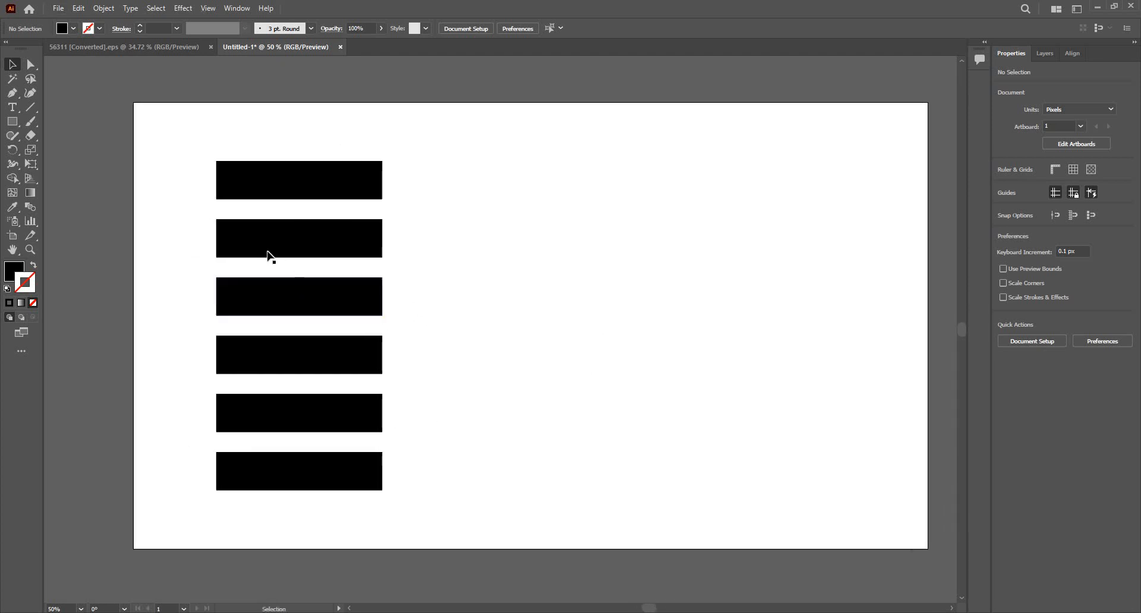
scroll(190, 212, up, 1)
scroll(220, 160, down, 1)
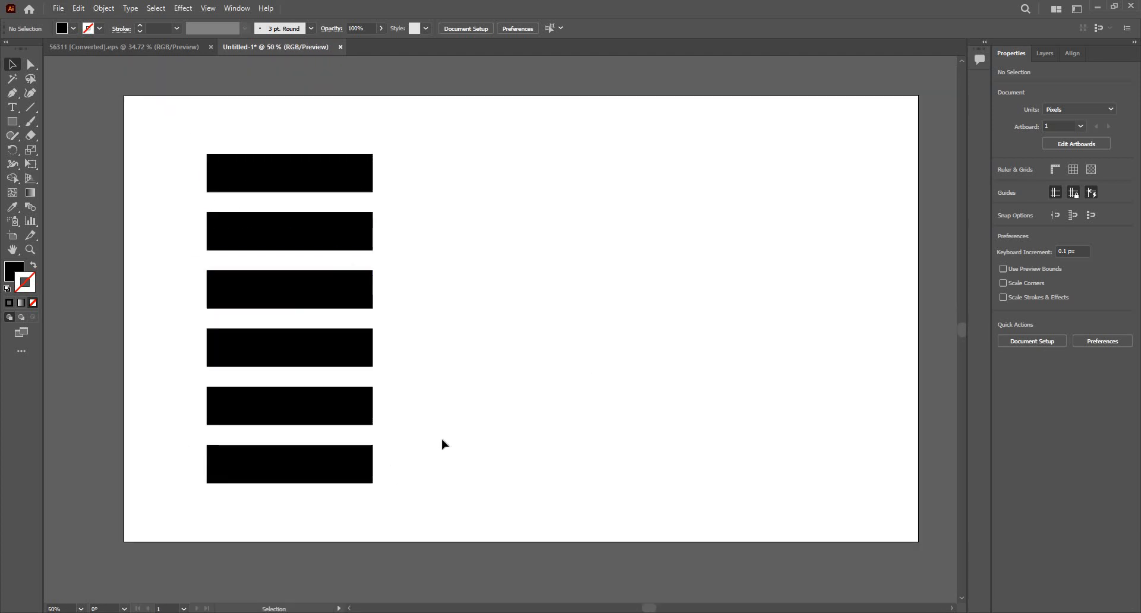
key(ctrl+a)
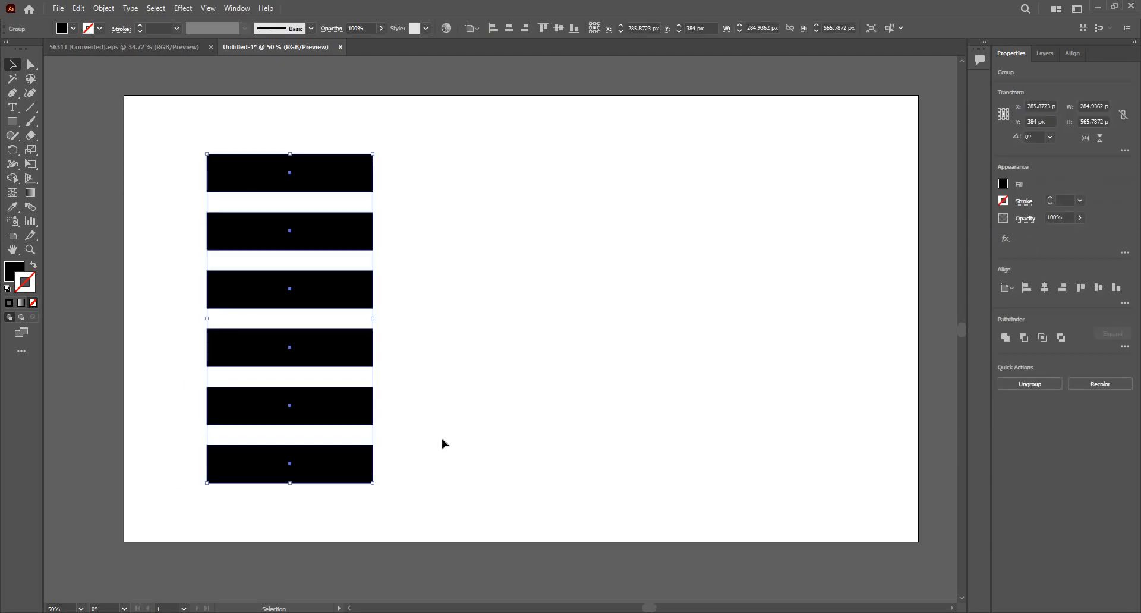
key(Delete)
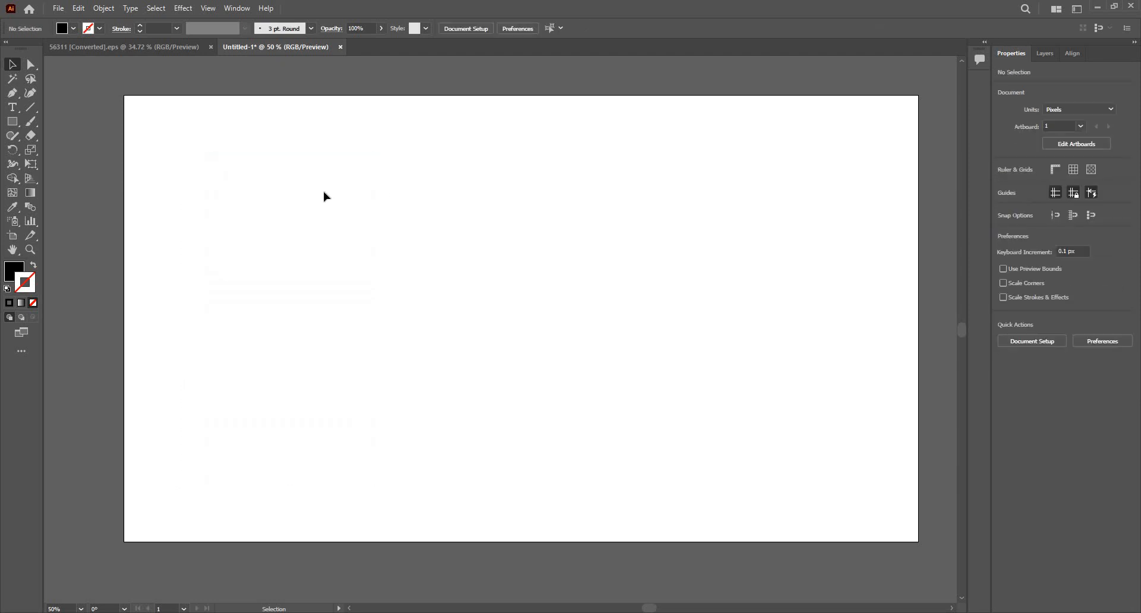
click(183, 9)
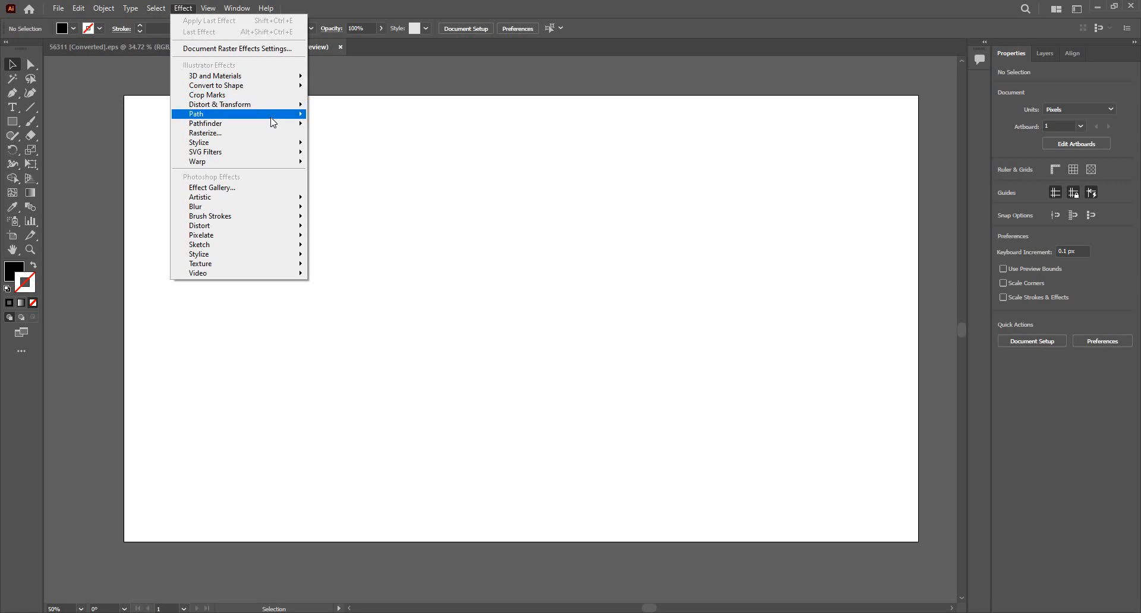
mouse_move(283, 111)
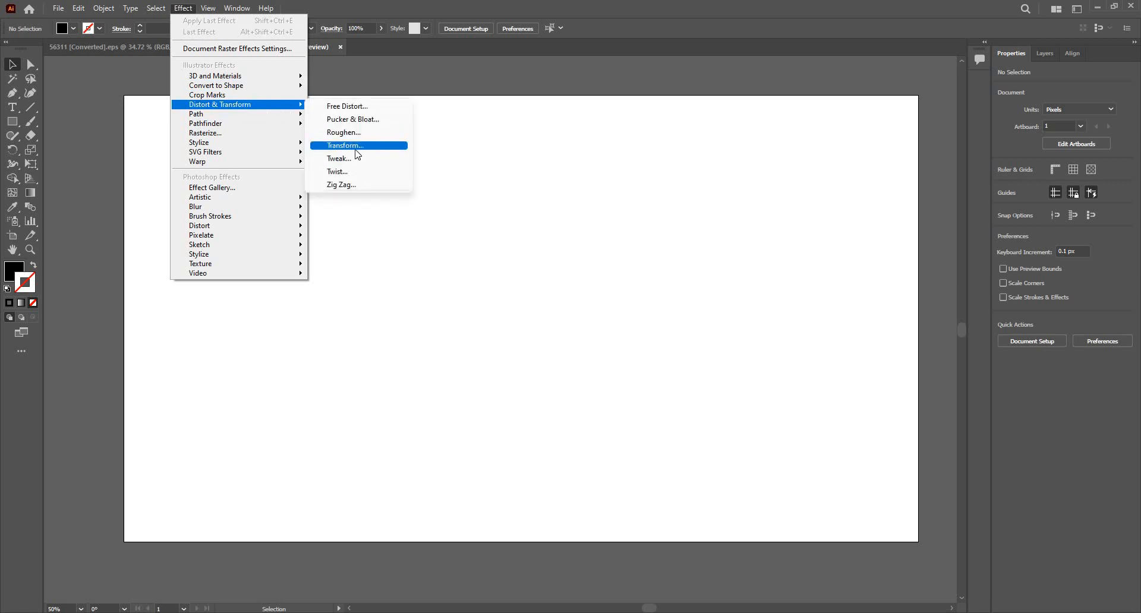
click(13, 97)
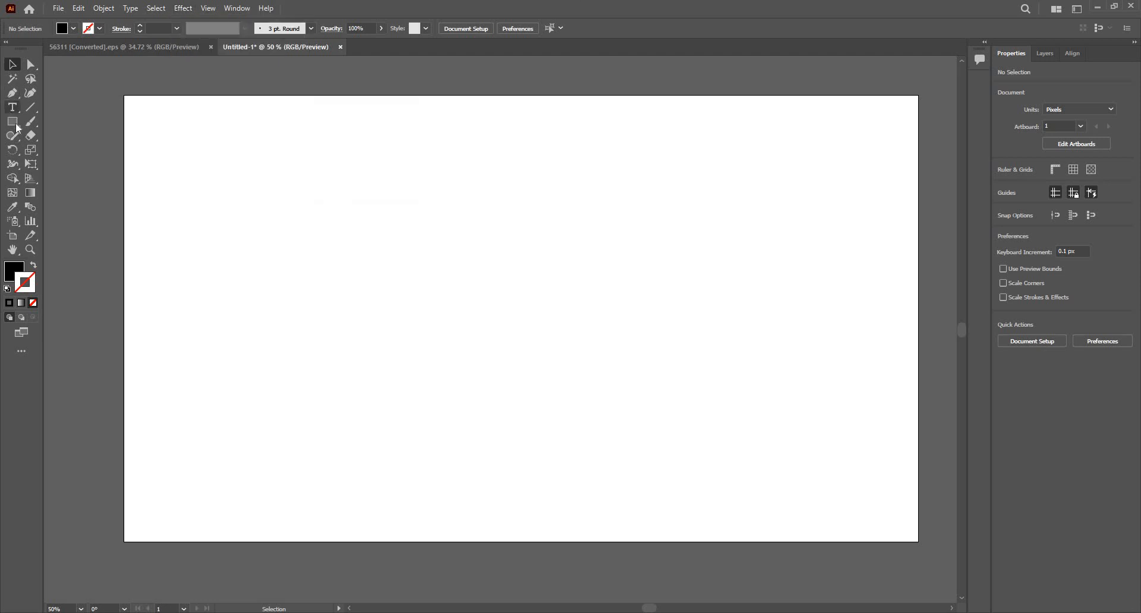
Draw a tall, narrow black ellipse about 64 by 411 px in the left part of the artboard.
click(12, 122)
click(21, 123)
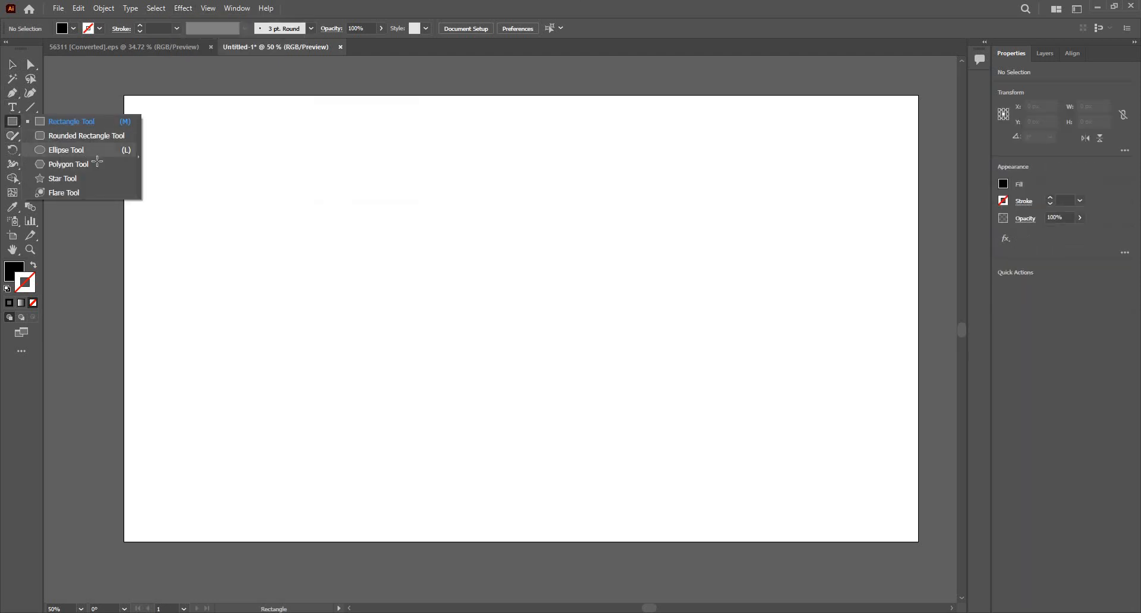
key(l)
drag(296, 161, 335, 401)
Convert the ellipse's top anchor point to a corner and move the shape up to the artboard's upper edge.
click(31, 64)
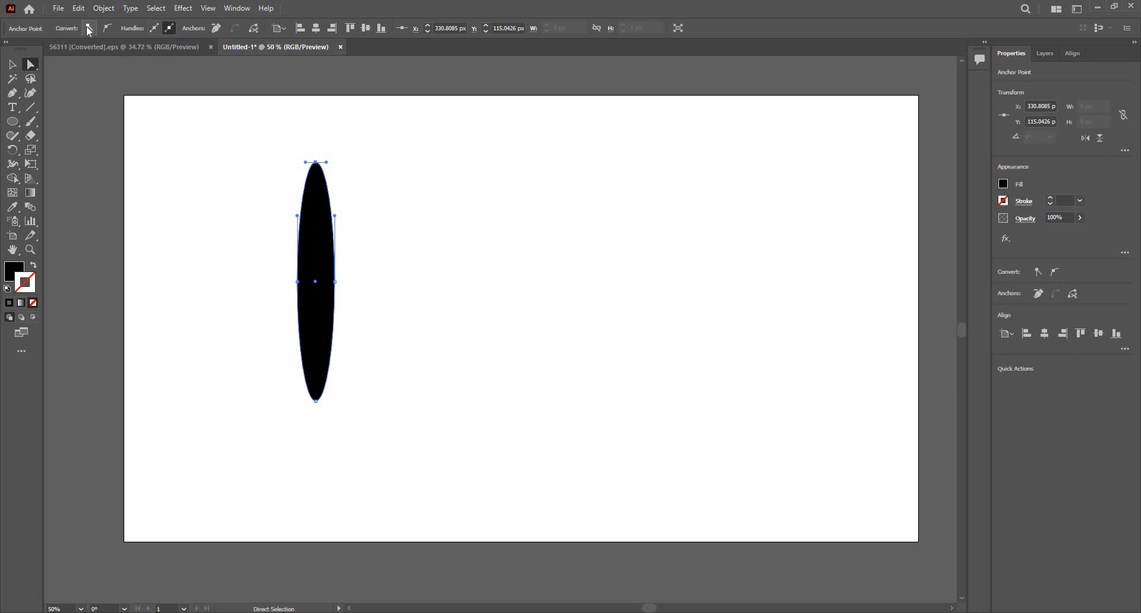
click(88, 27)
key(v)
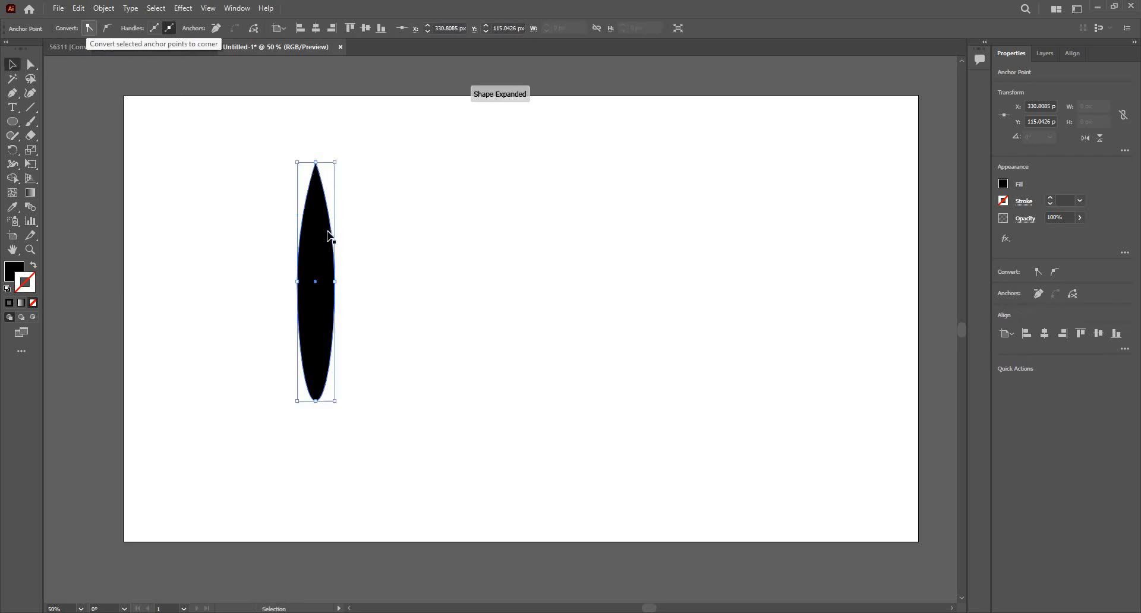
click(336, 237)
click(311, 241)
drag(324, 235, 373, 159)
Start the Distort & Transform Transform effect on the petal shape, with a bottom-centre reference point and a 5° rotation.
click(180, 10)
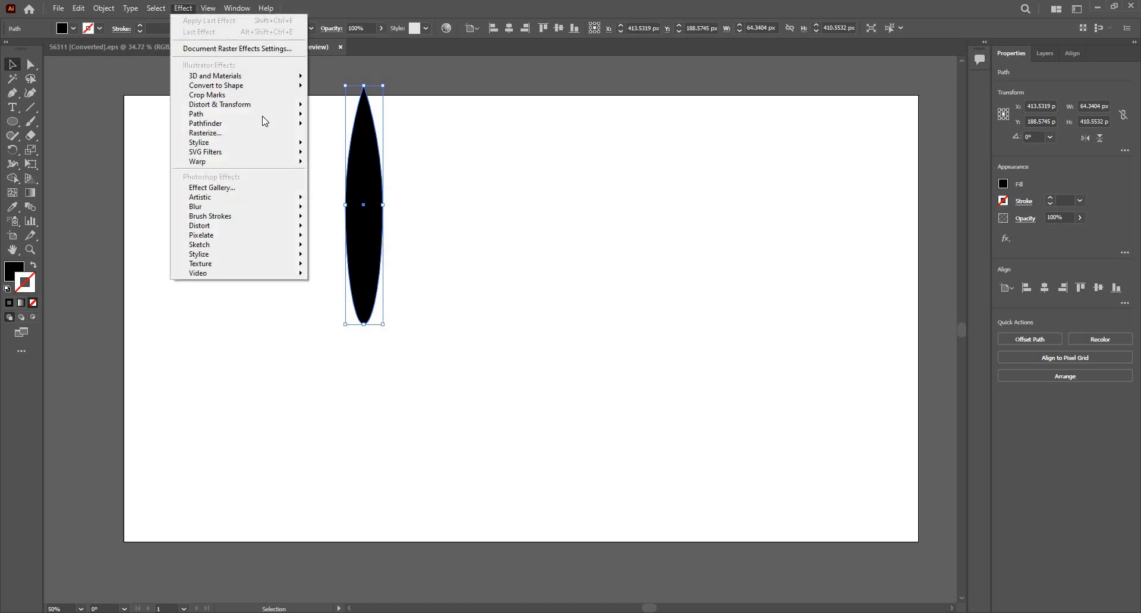
mouse_move(268, 110)
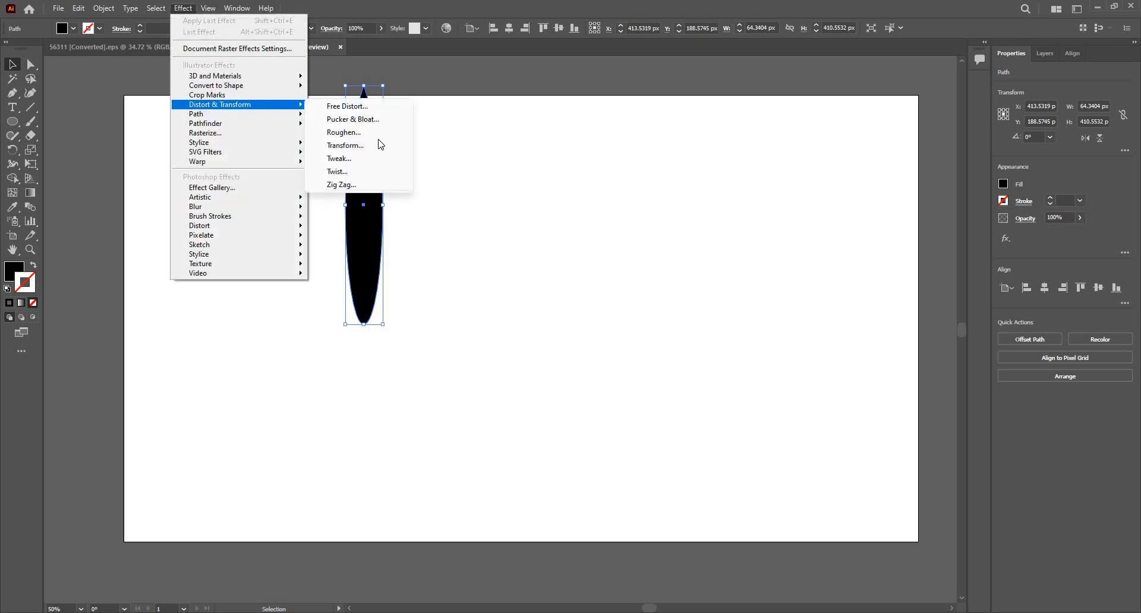
click(381, 147)
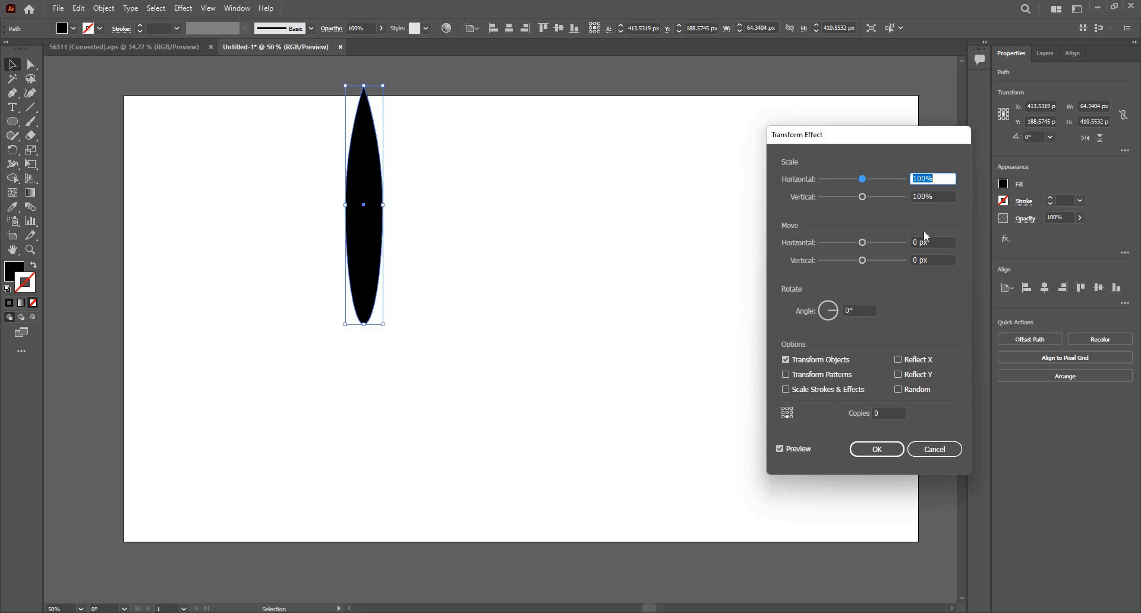
key(Tab)
key(Tab)
key(Tab)
key(Tab)
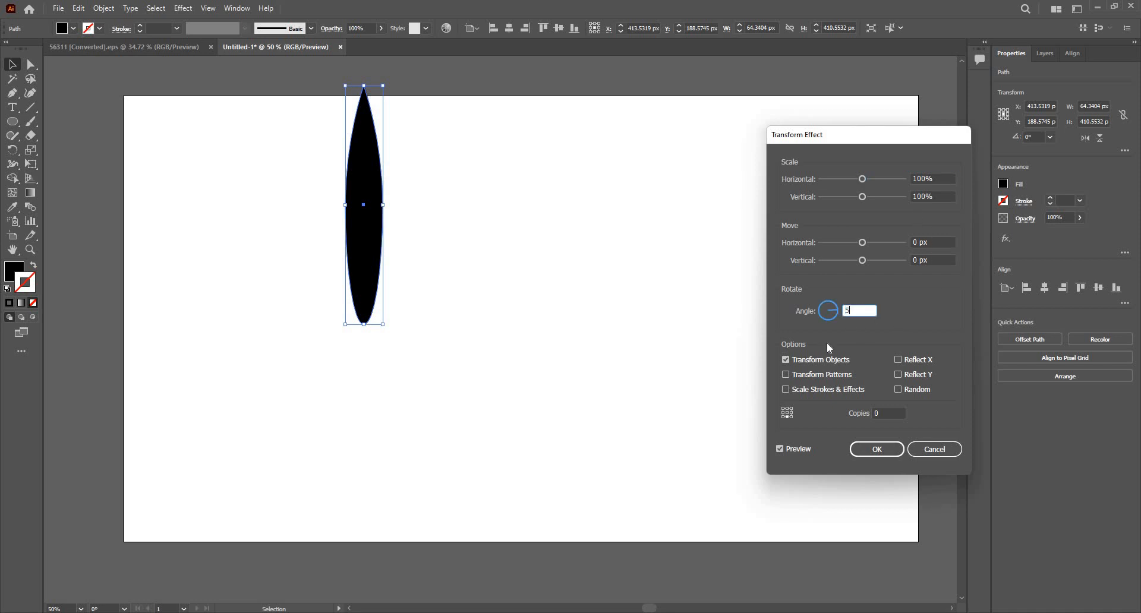
key(Tab)
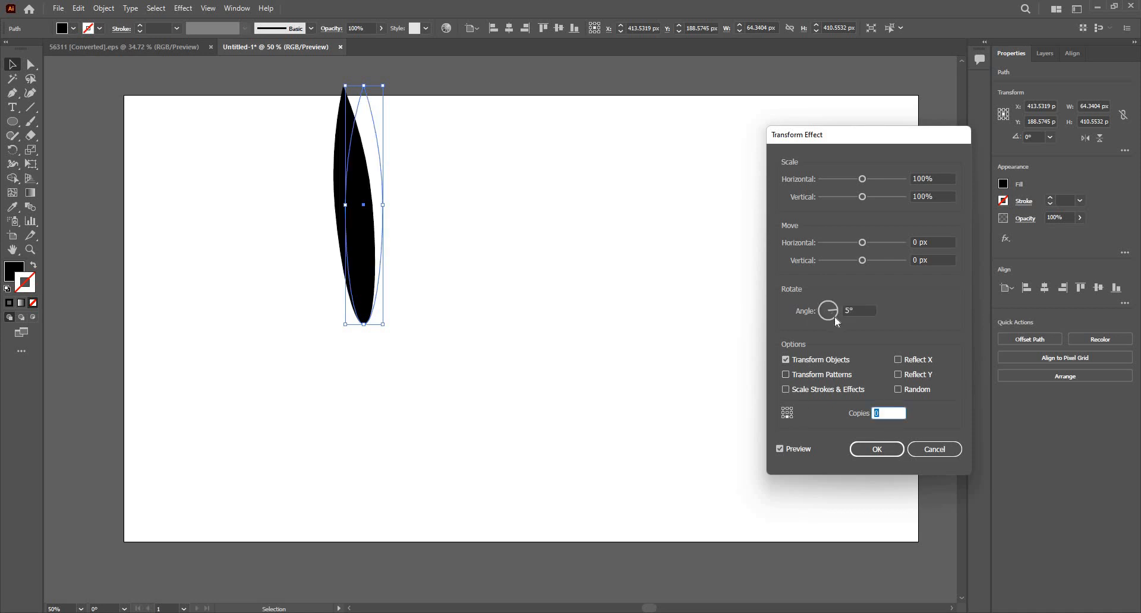
Increase the Transform effect's rotation angle to 20°.
click(852, 306)
scroll(853, 306, up, 3)
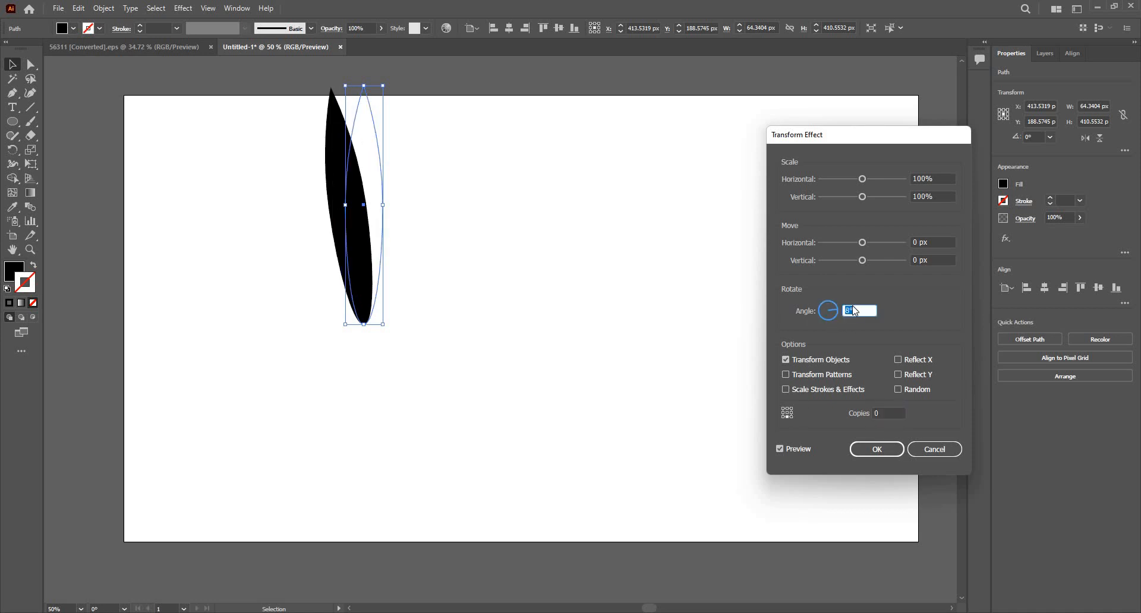
scroll(855, 310, up, 8)
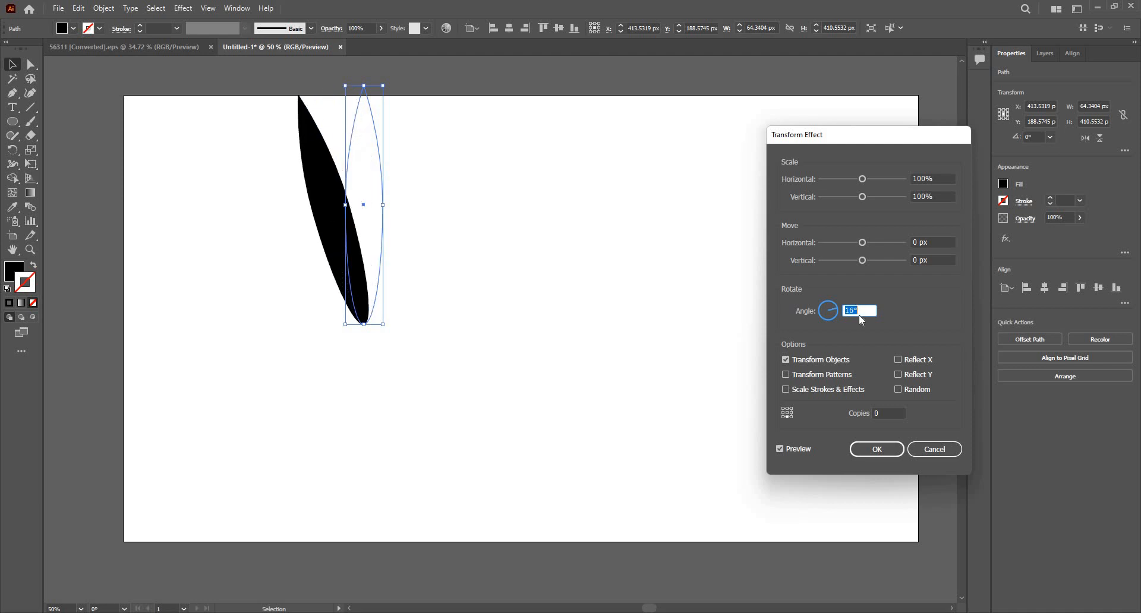
scroll(864, 320, up, 5)
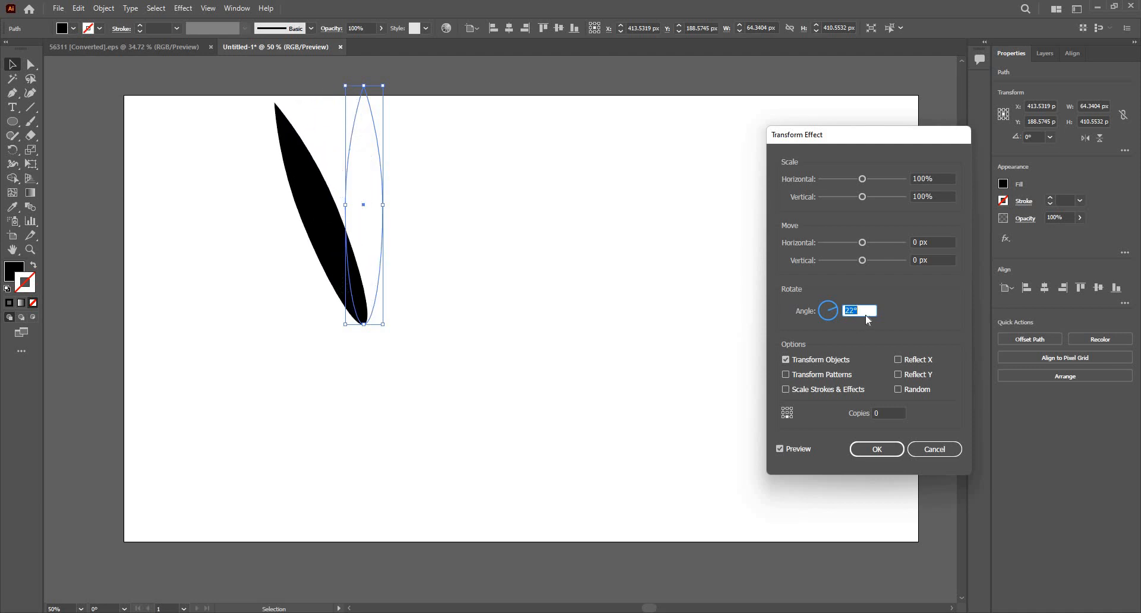
scroll(868, 321, down, 1)
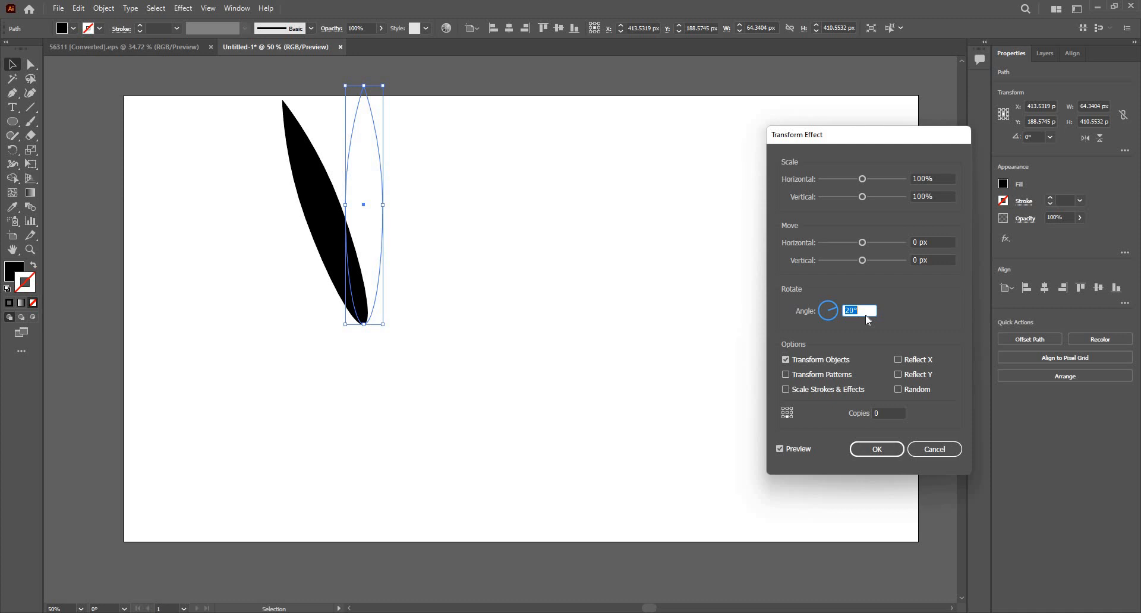
Set the Transform effect to 12 copies and apply it to the petal.
key(Tab)
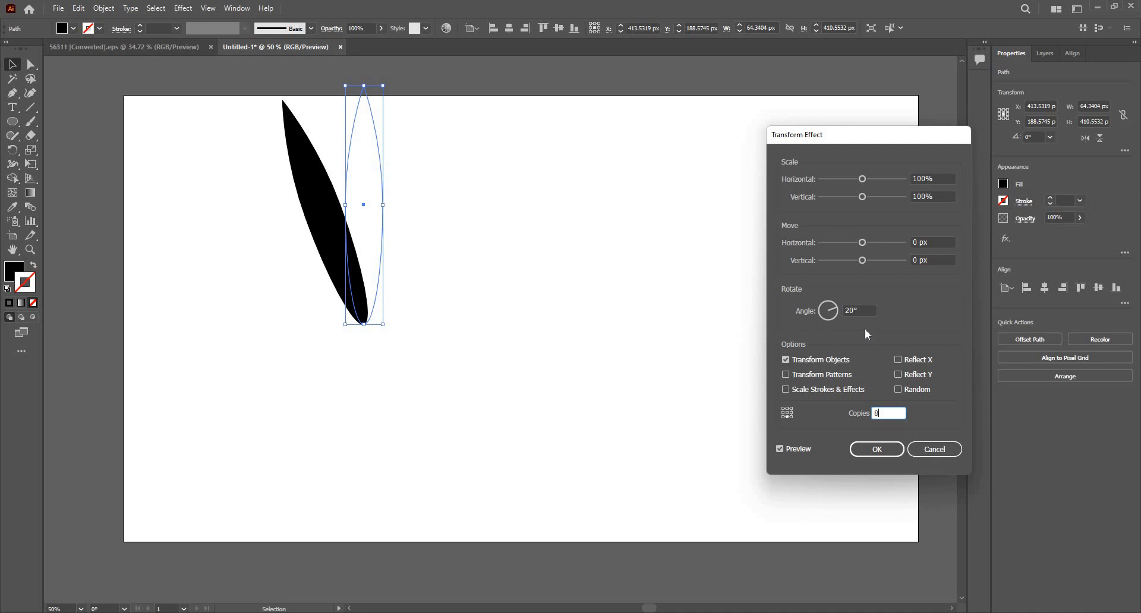
key(BackSpace)
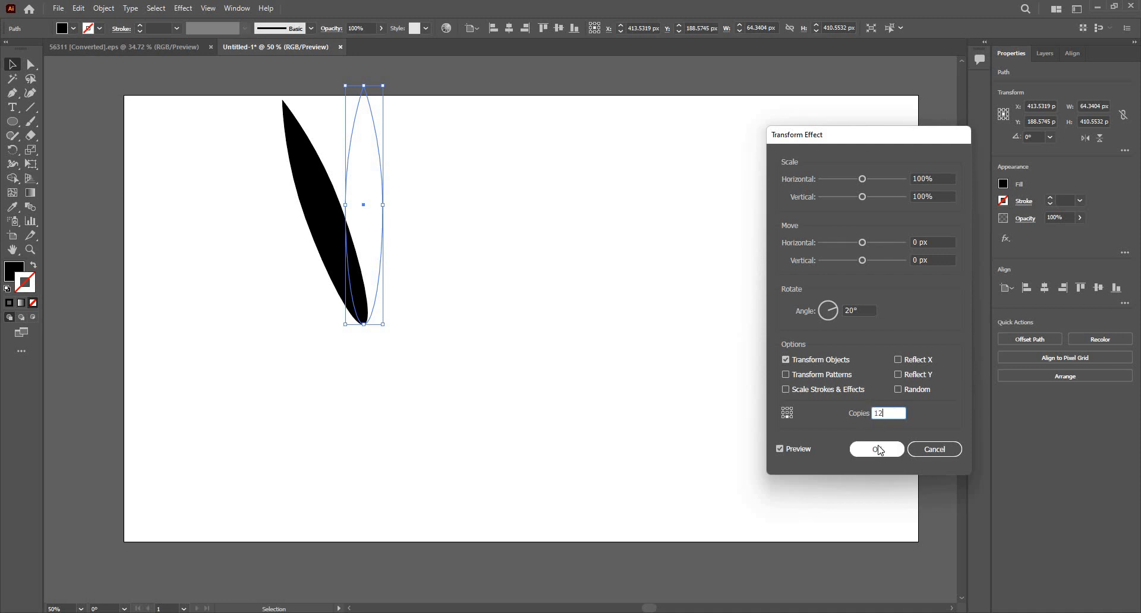
key(Return)
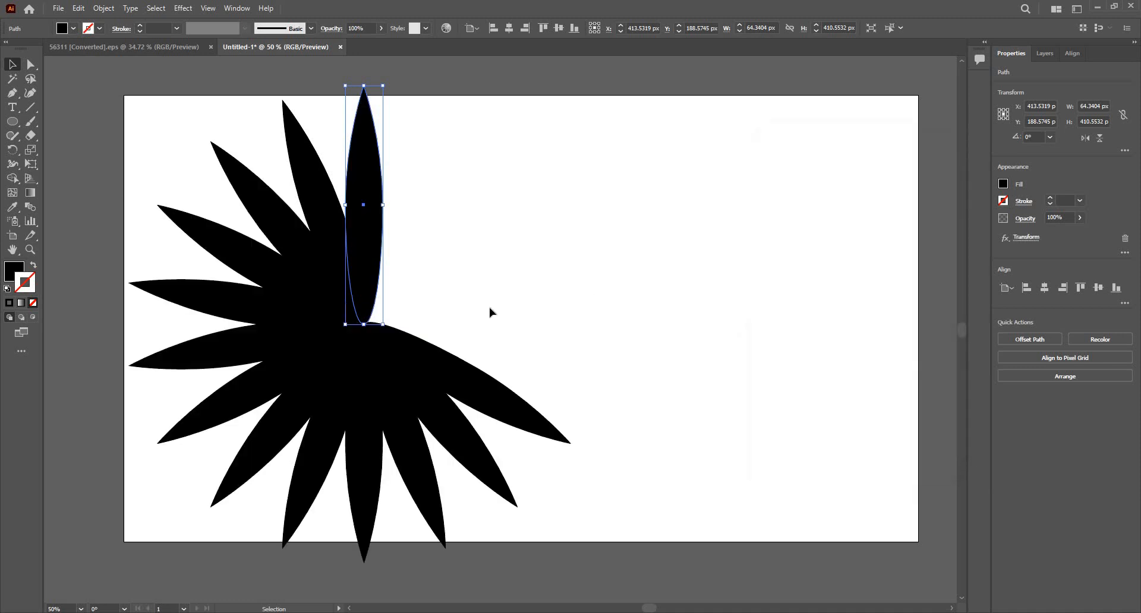
click(366, 334)
key(ctrl+=)
click(466, 363)
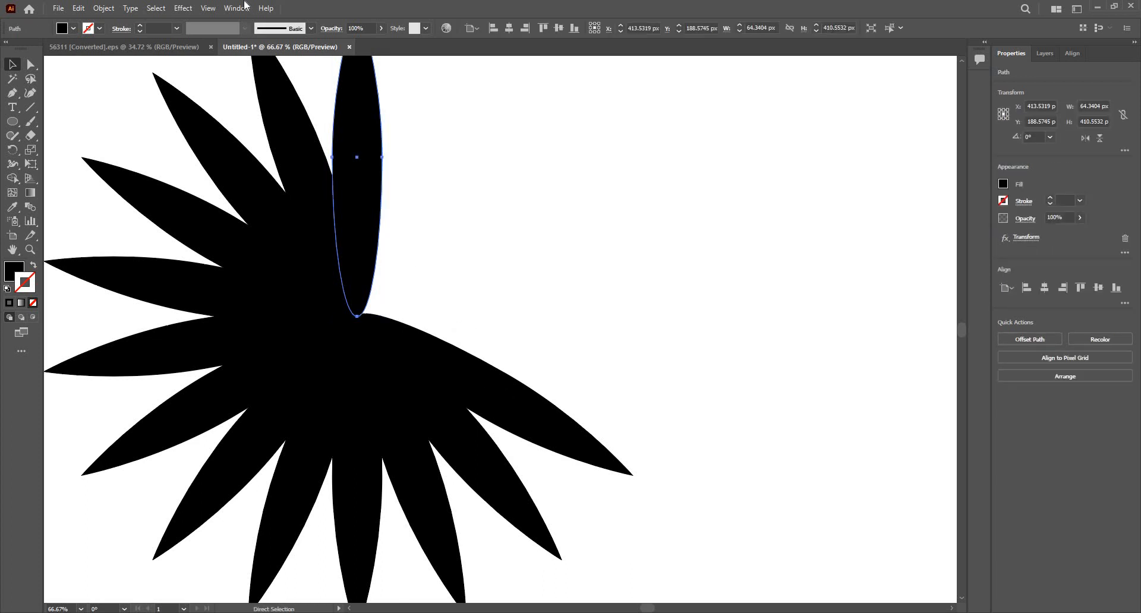
Undo the petal's Transform effect and start the effect again with a 20° rotation angle.
key(ctrl+z)
click(184, 10)
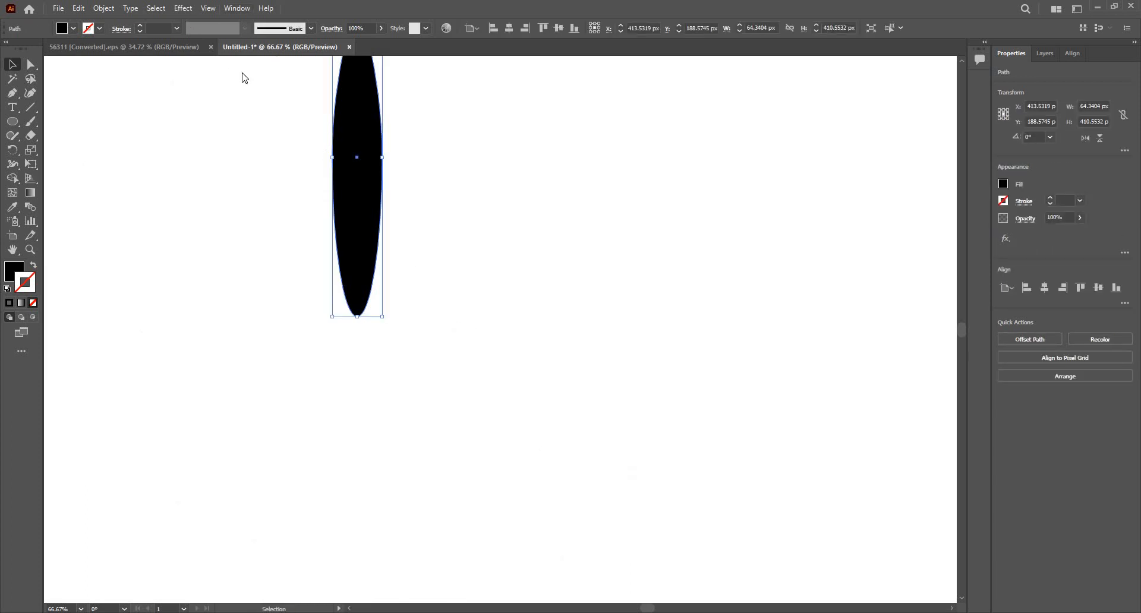
mouse_move(294, 104)
click(370, 153)
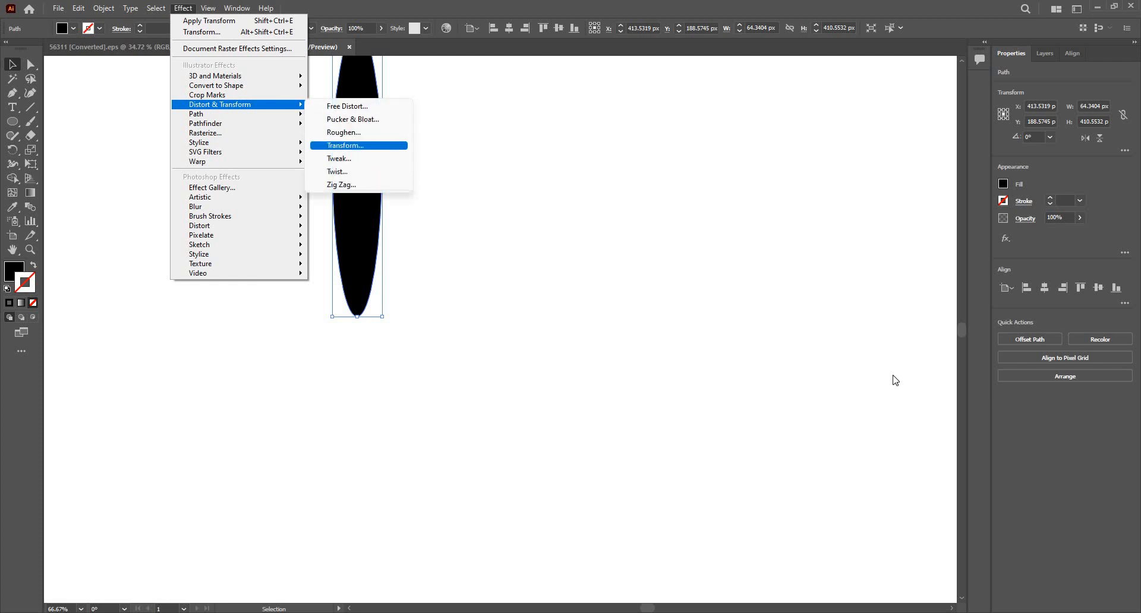
click(868, 311)
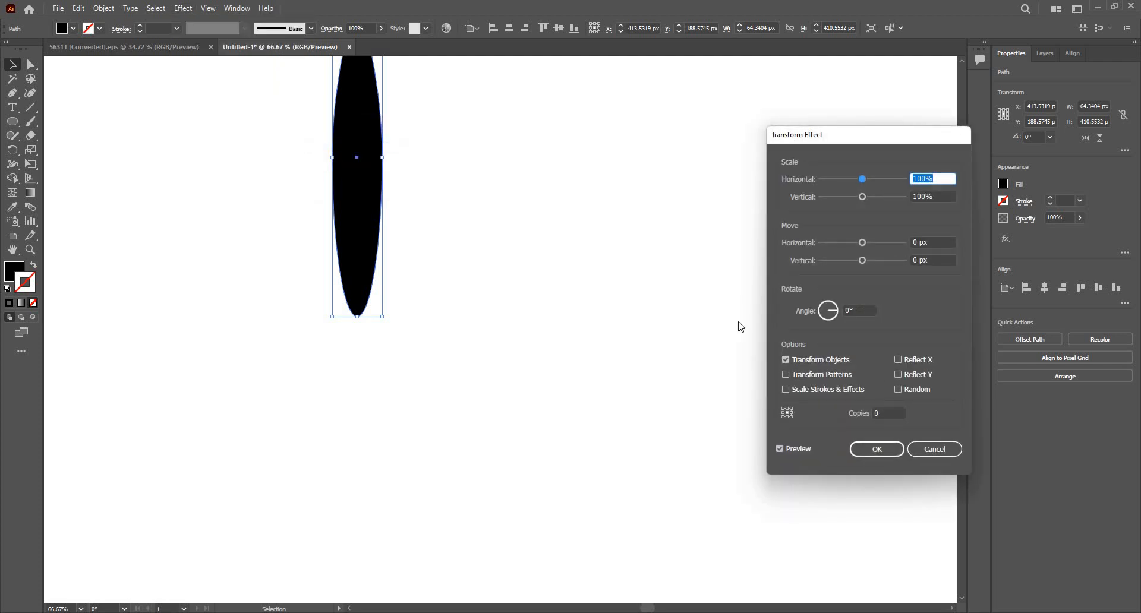
text(20)
key(Tab)
key(Tab)
key(Tab)
key(Tab)
key(Tab)
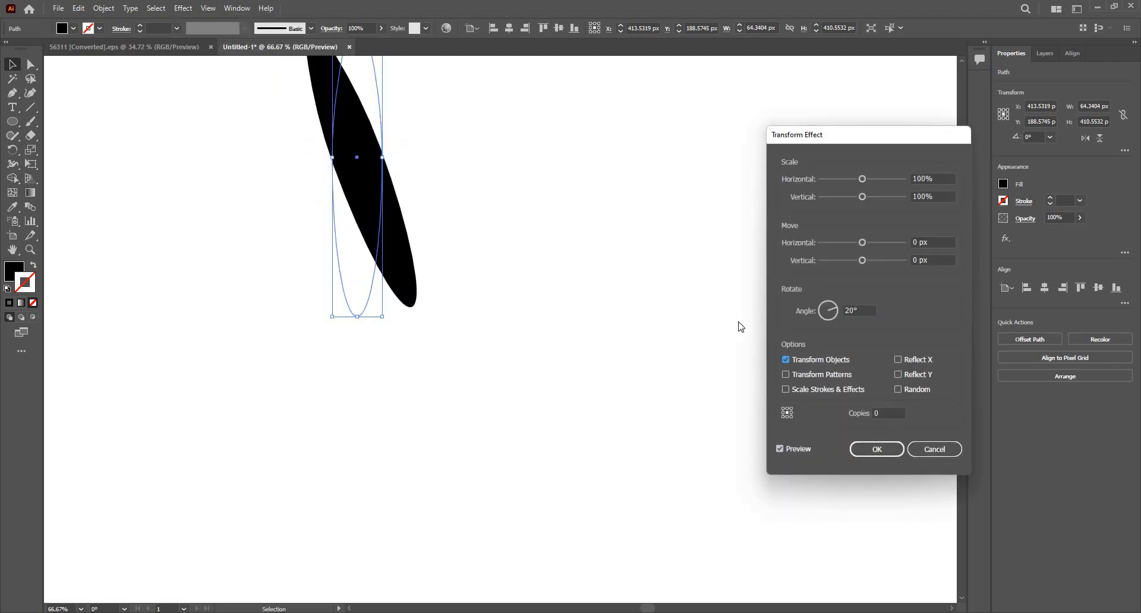
Set the Transform effect to 12 copies rotated around the petal's bottom-centre reference point.
key(Tab)
key(Tab)
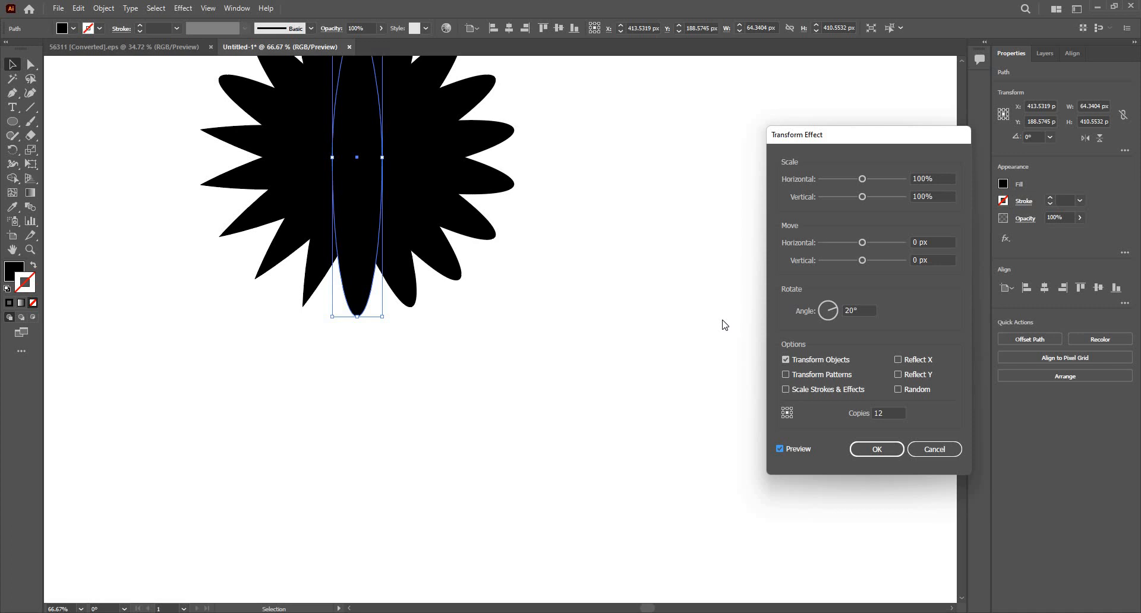
click(787, 417)
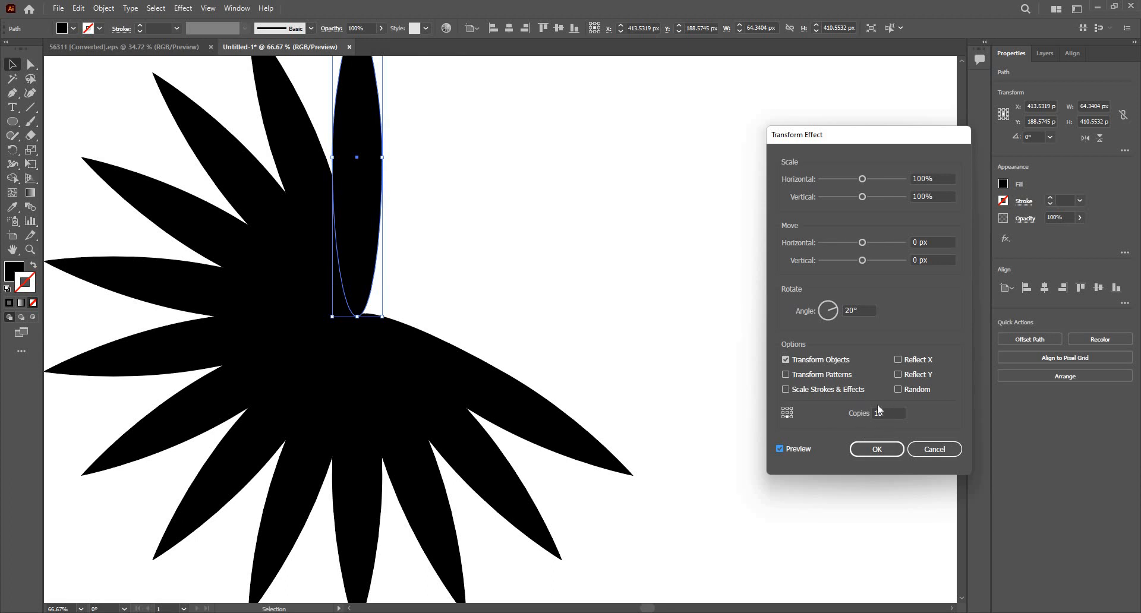
Increase the Transform effect's copies to 17 and apply it to the petal.
click(894, 411)
key(Up)
key(Up)
key(Up)
key(Up)
key(Up)
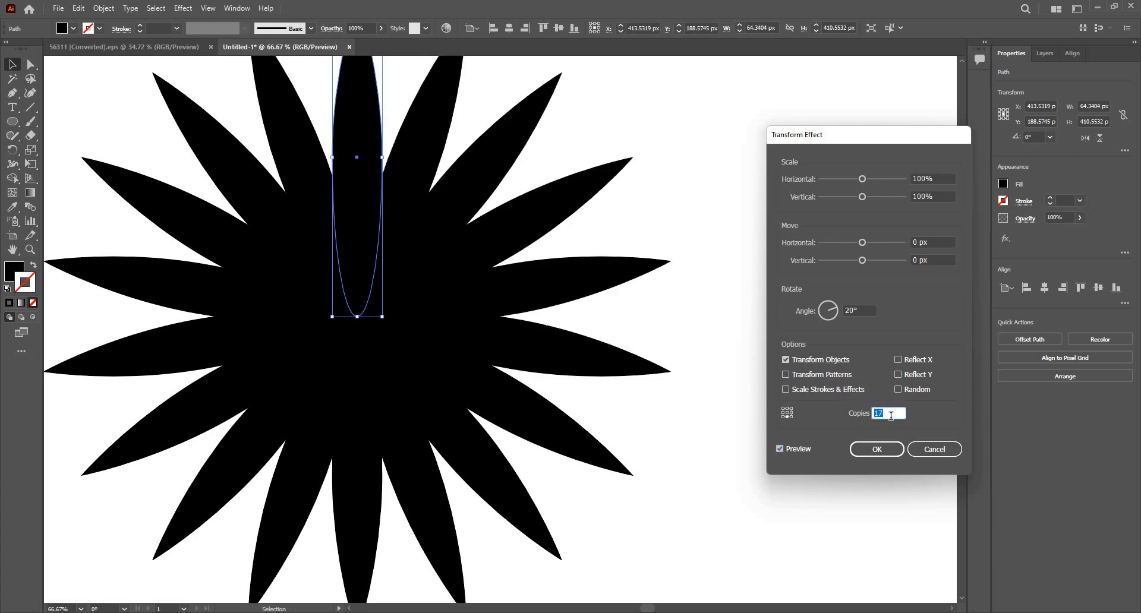
key(Down)
key(Up)
click(895, 452)
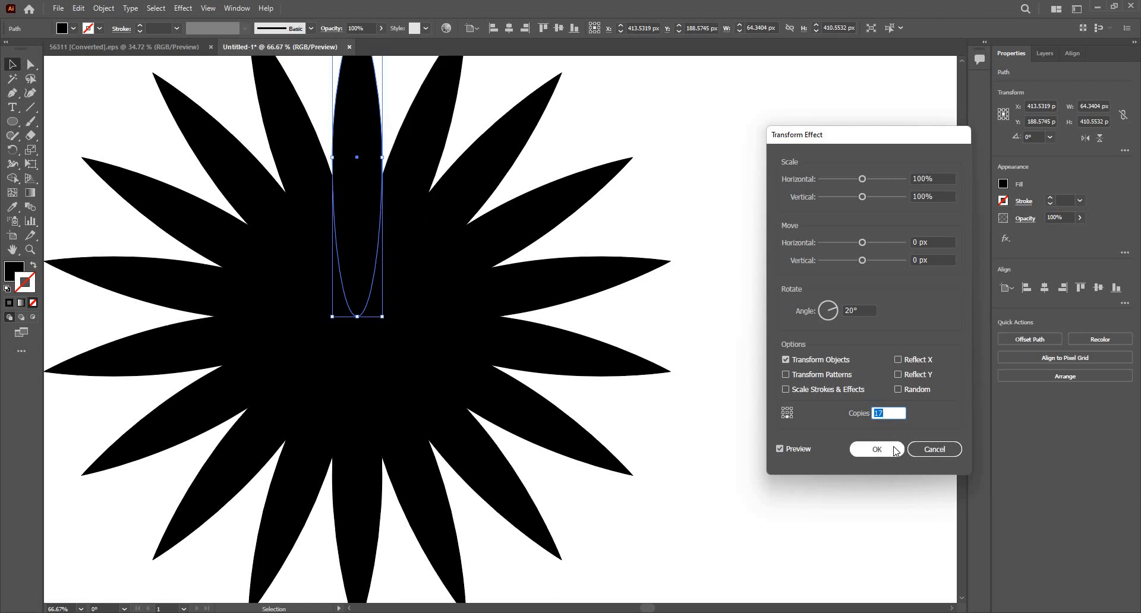
Swap the petal's fill and stroke to turn the black flower into unfilled black outlines.
key(ctrl+minus)
key(ctrl+minus)
click(332, 74)
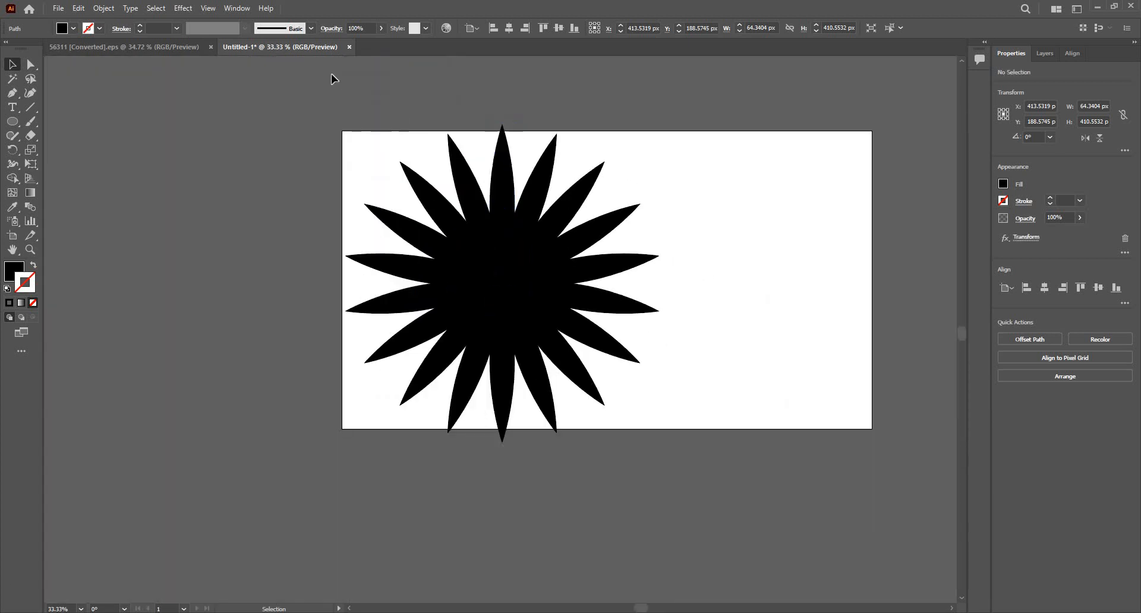
click(533, 286)
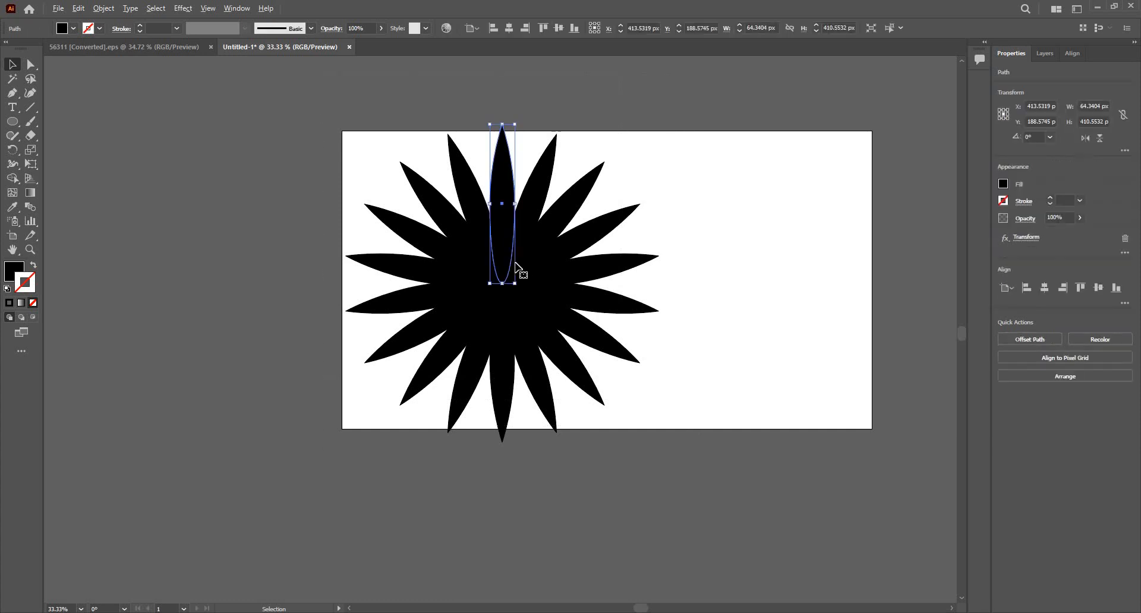
key(ctrl+plus)
key(shift+x)
click(562, 300)
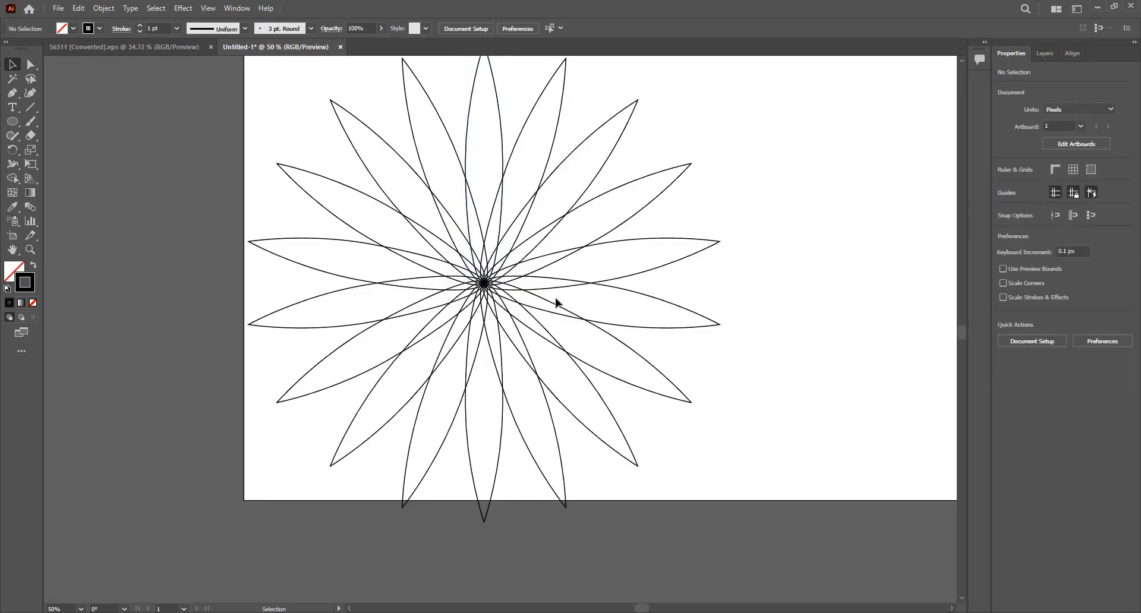
key(ctrl+plus)
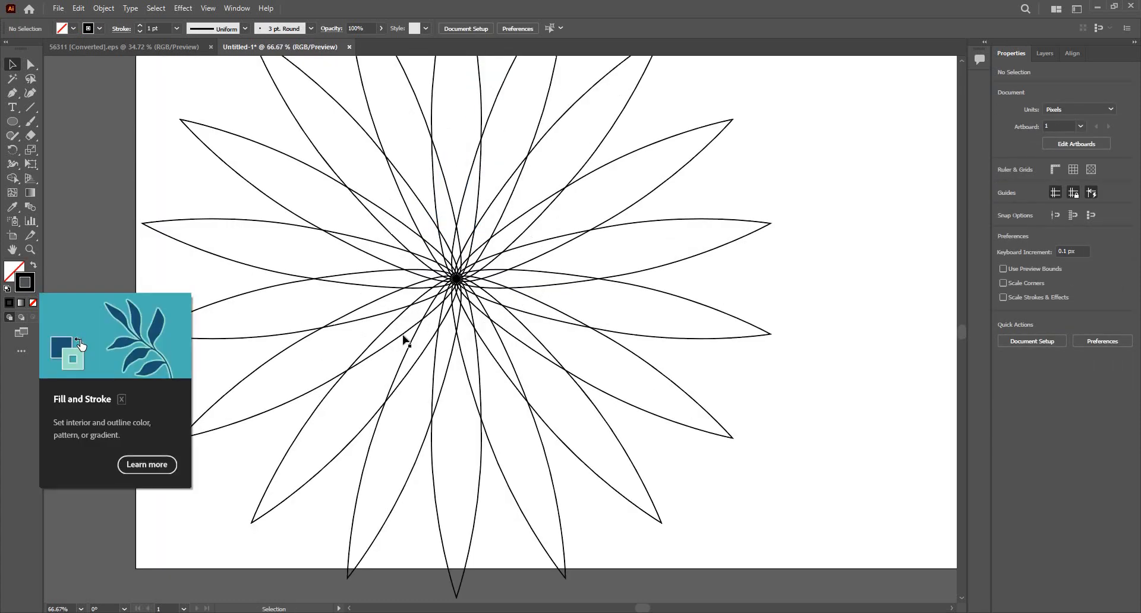
Move the outlined flower so the tip of its top petal meets the artboard's upper edge.
key(ctrl+minus)
key(ctrl+minus)
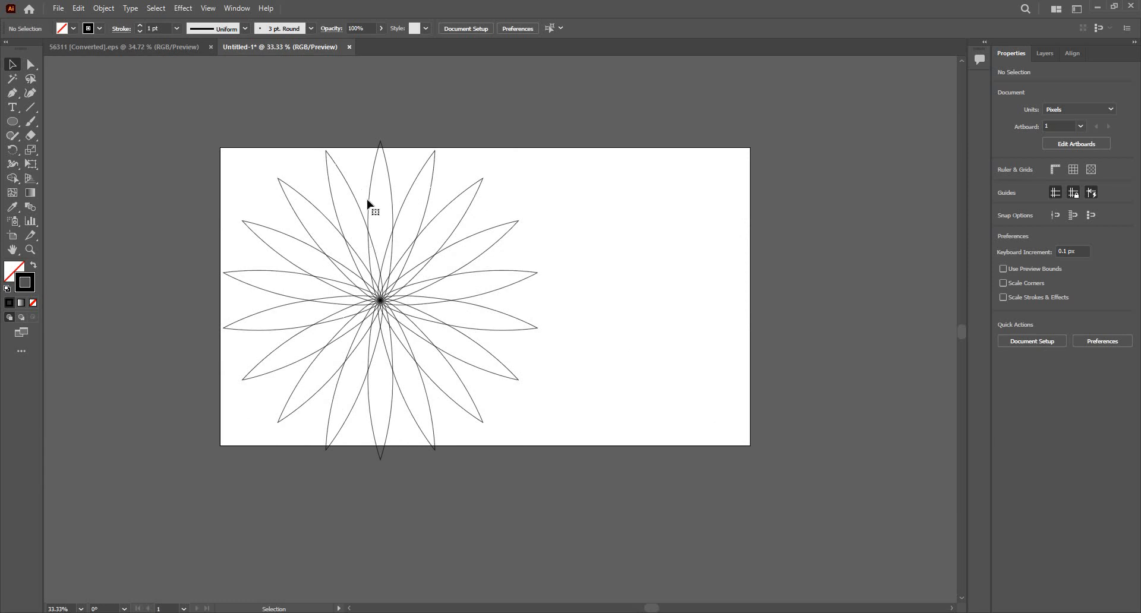
drag(368, 201, 382, 110)
key(ctrl+plus)
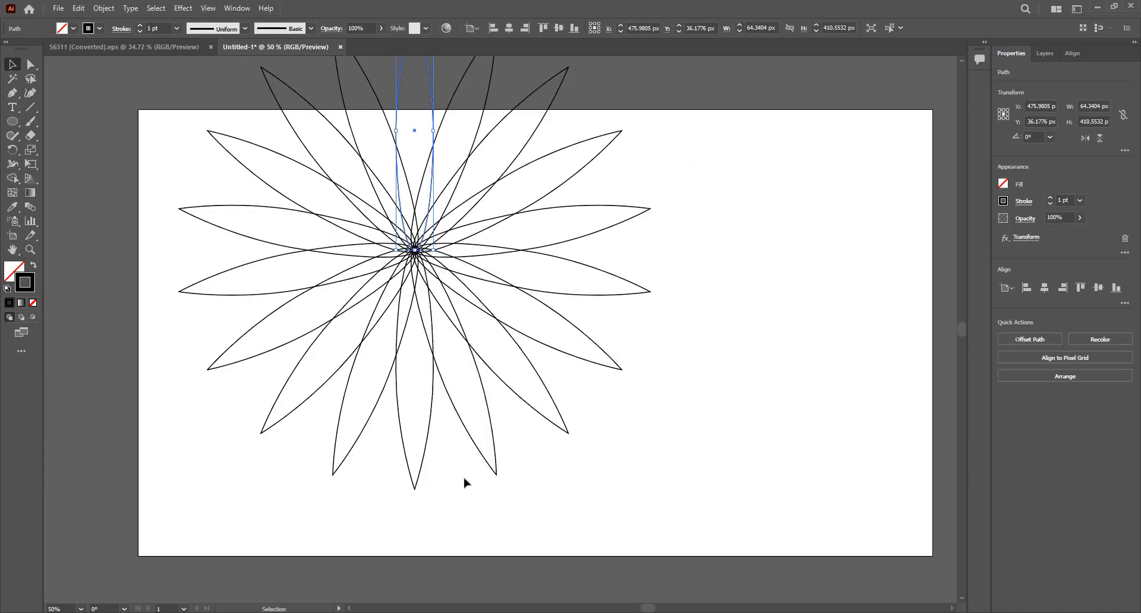
key(ctrl+minus)
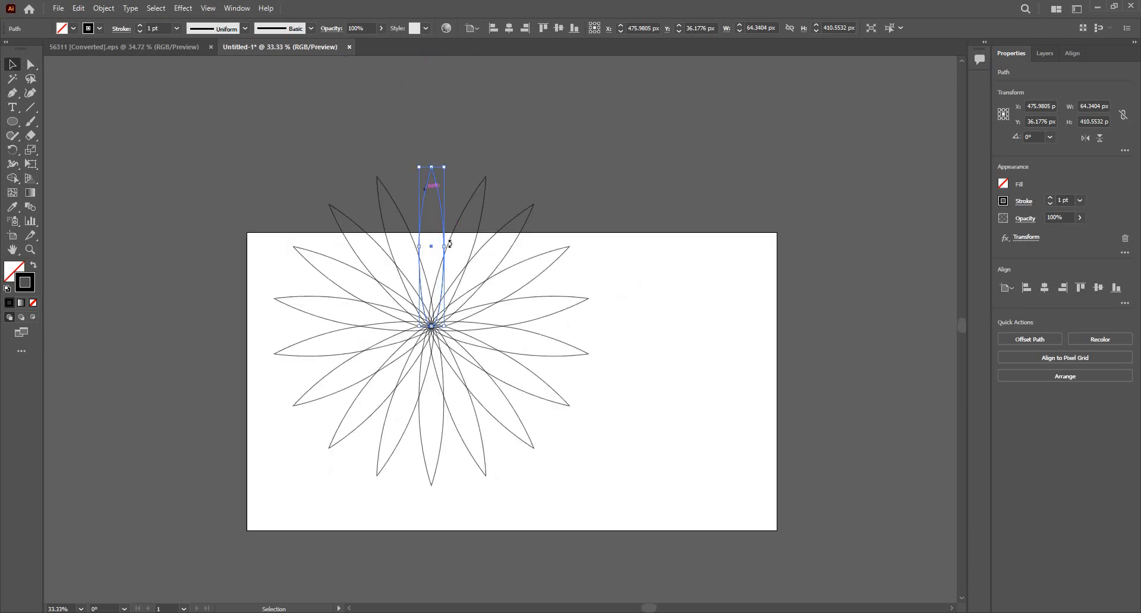
drag(455, 273, 470, 339)
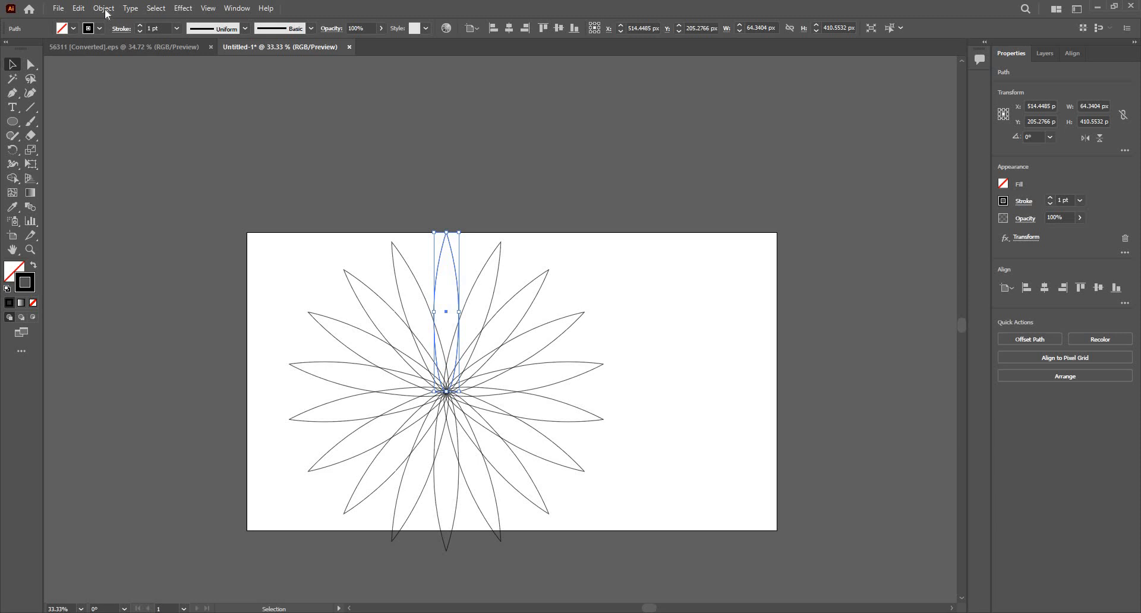
Expand the appearance of the flower's Transform effect and ungroup the resulting petals.
click(105, 8)
click(190, 164)
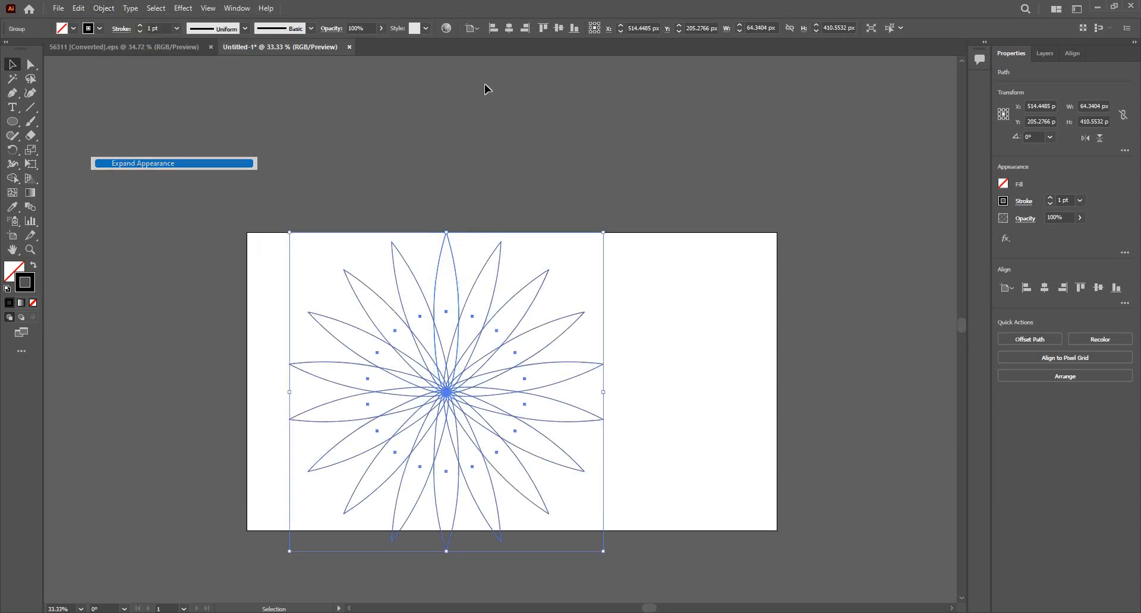
click(459, 285)
click(457, 288)
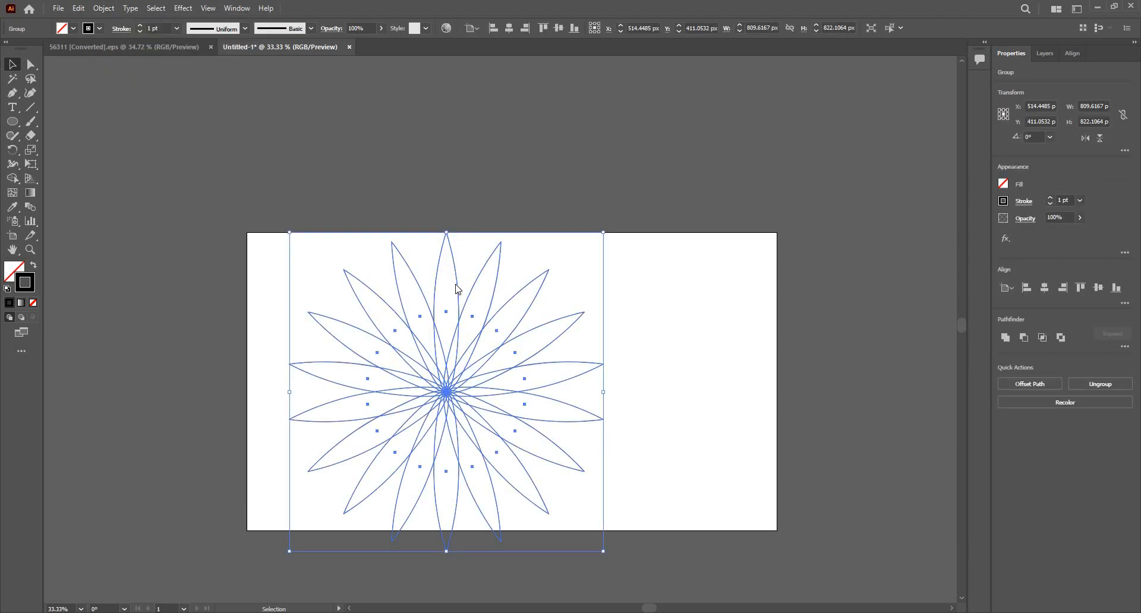
right_click(456, 289)
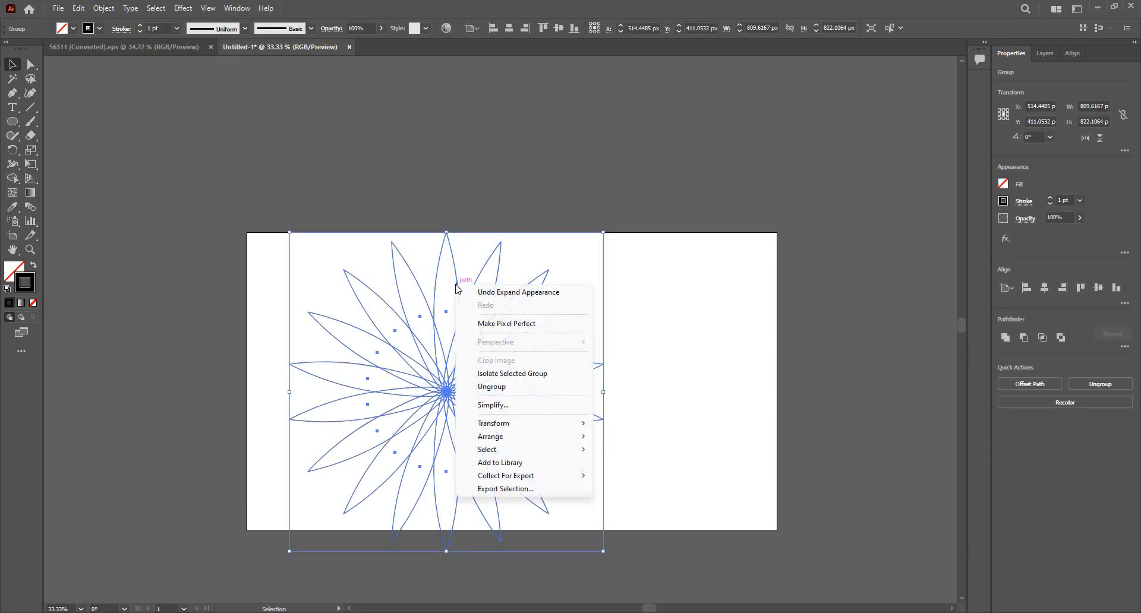
click(492, 388)
click(545, 373)
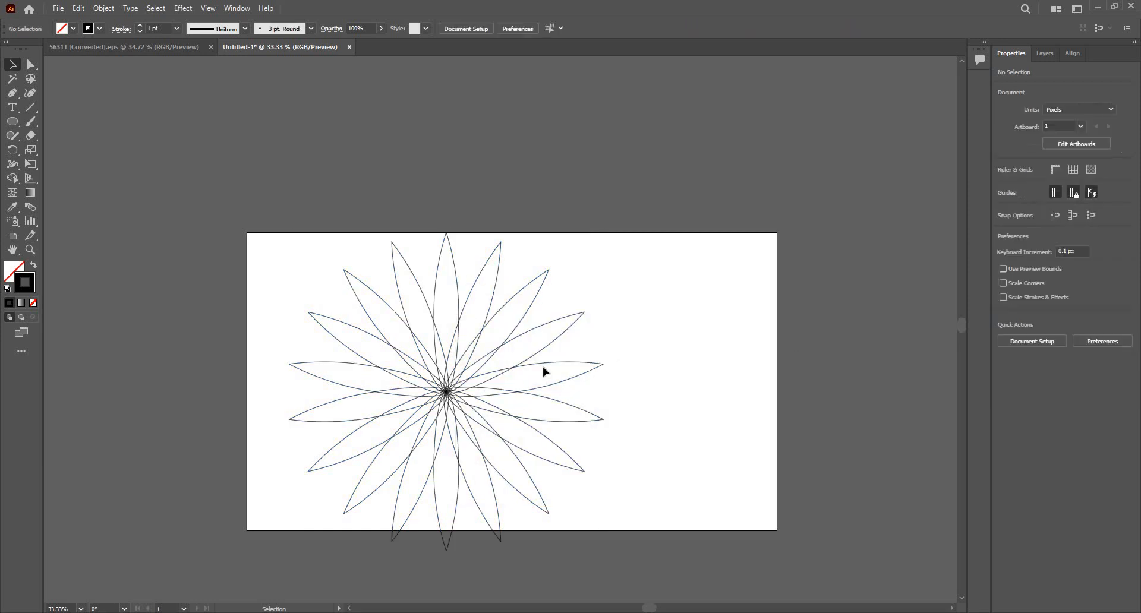
Try moving two separate petals away from the flower to the artboard's empty area, and undo the moves.
drag(543, 363, 696, 365)
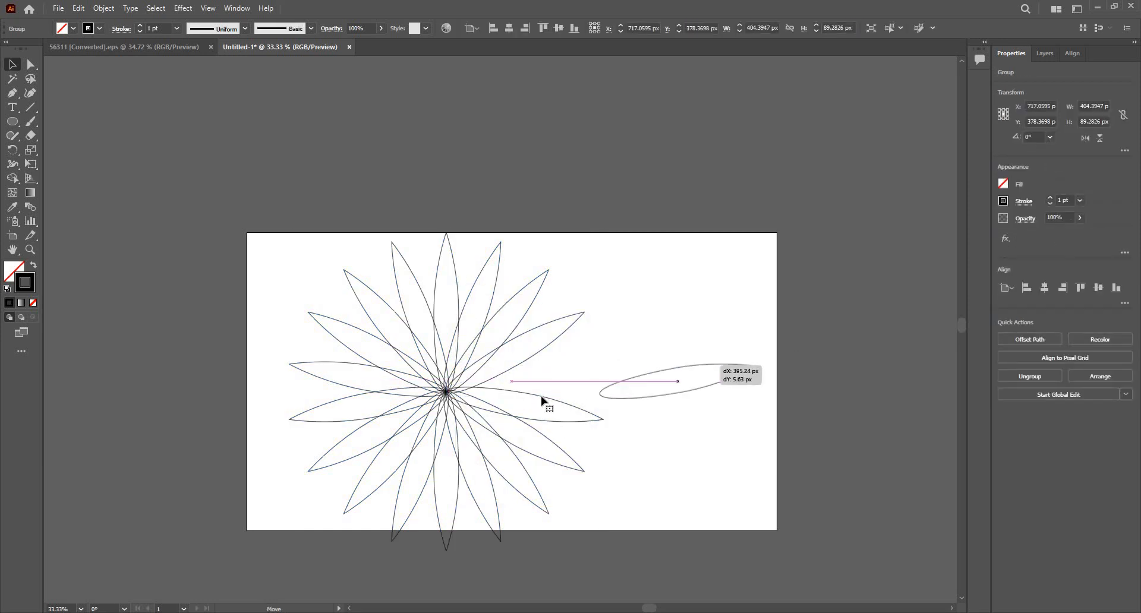
drag(544, 422, 672, 467)
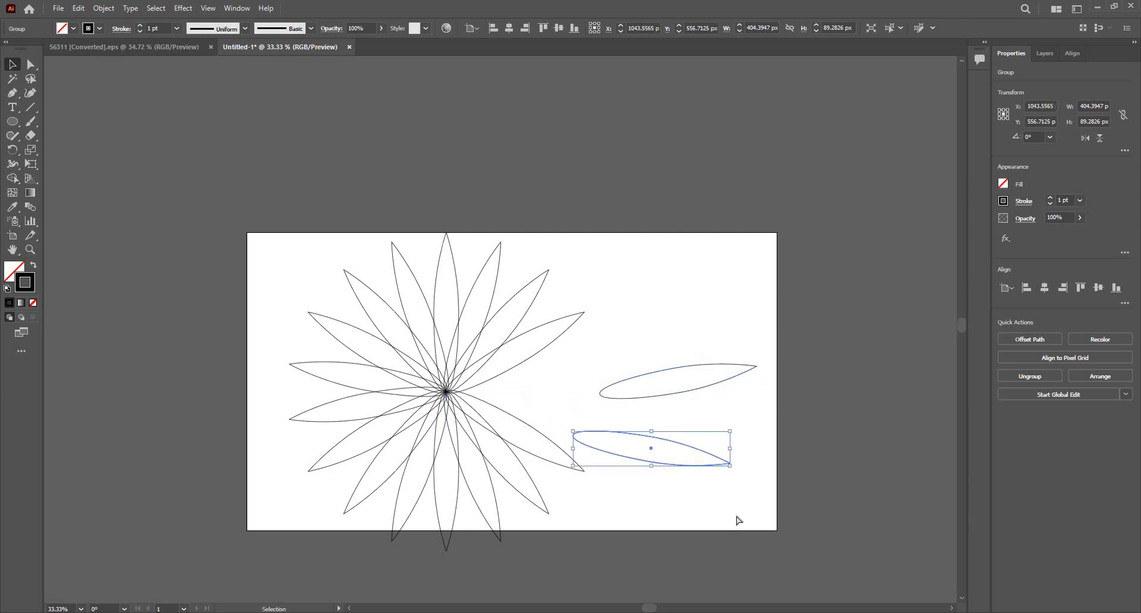
key(ctrl+z)
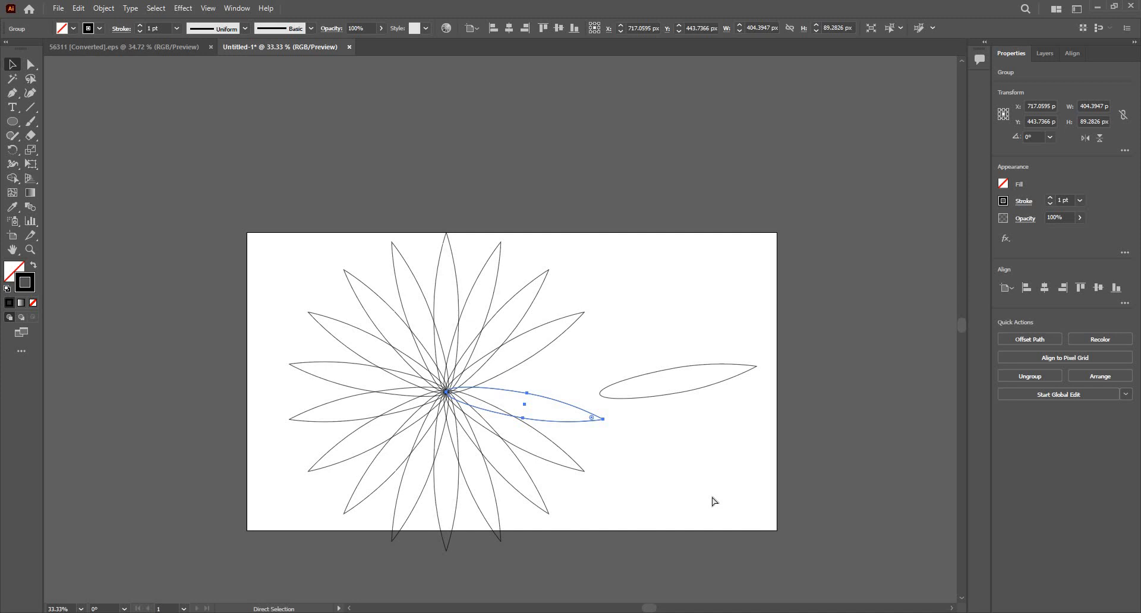
click(258, 250)
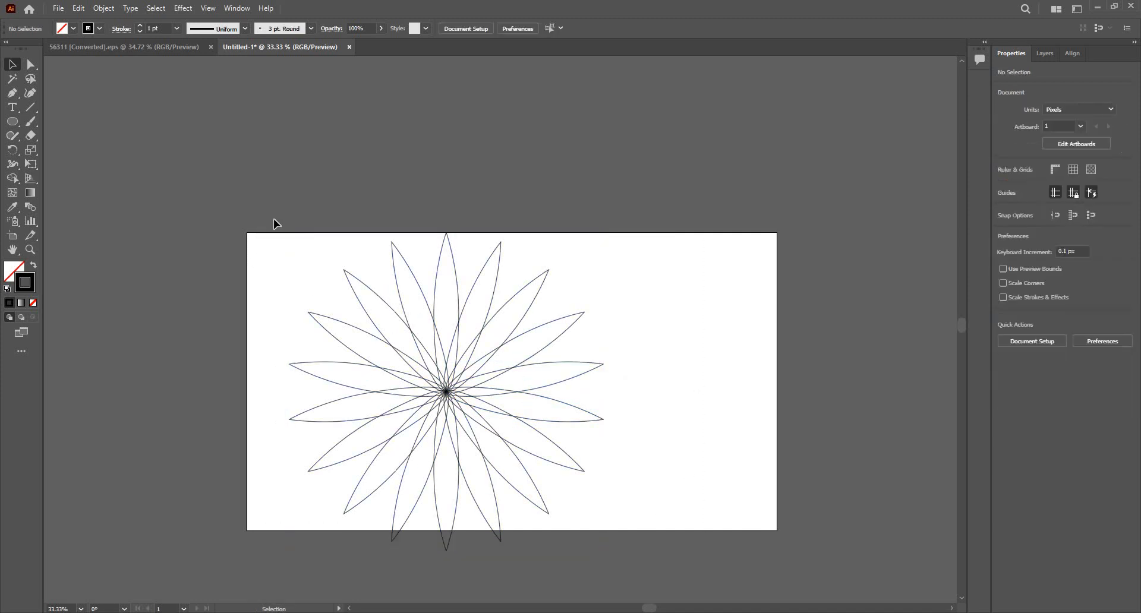
Select all the flower's petals and delete them from the artboard.
drag(645, 522, 273, 233)
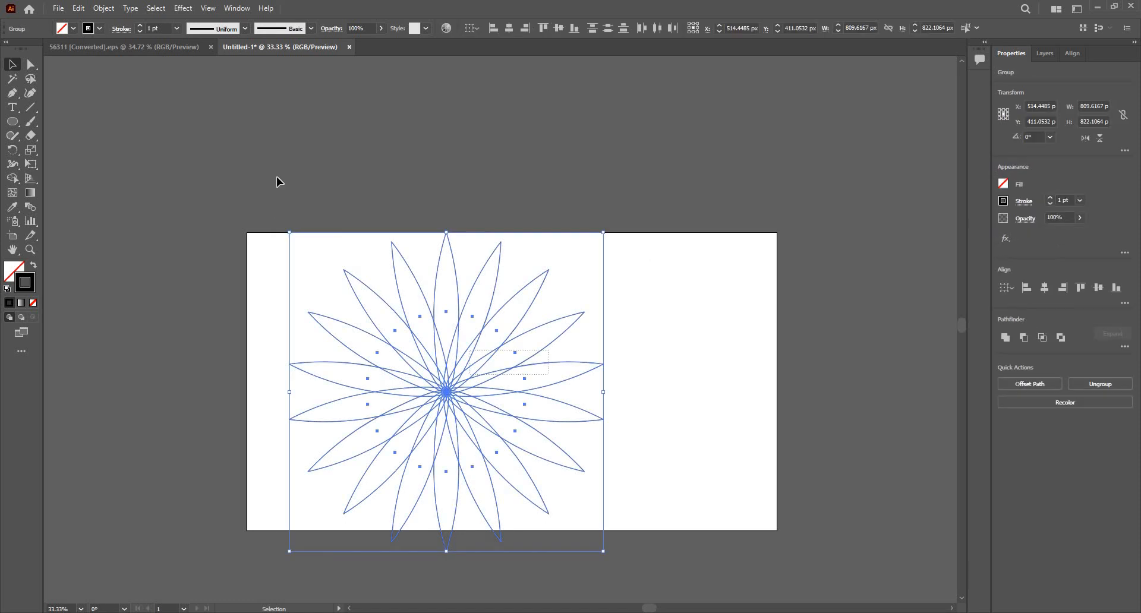
click(276, 177)
click(457, 387)
key(ctrl+a)
key(Delete)
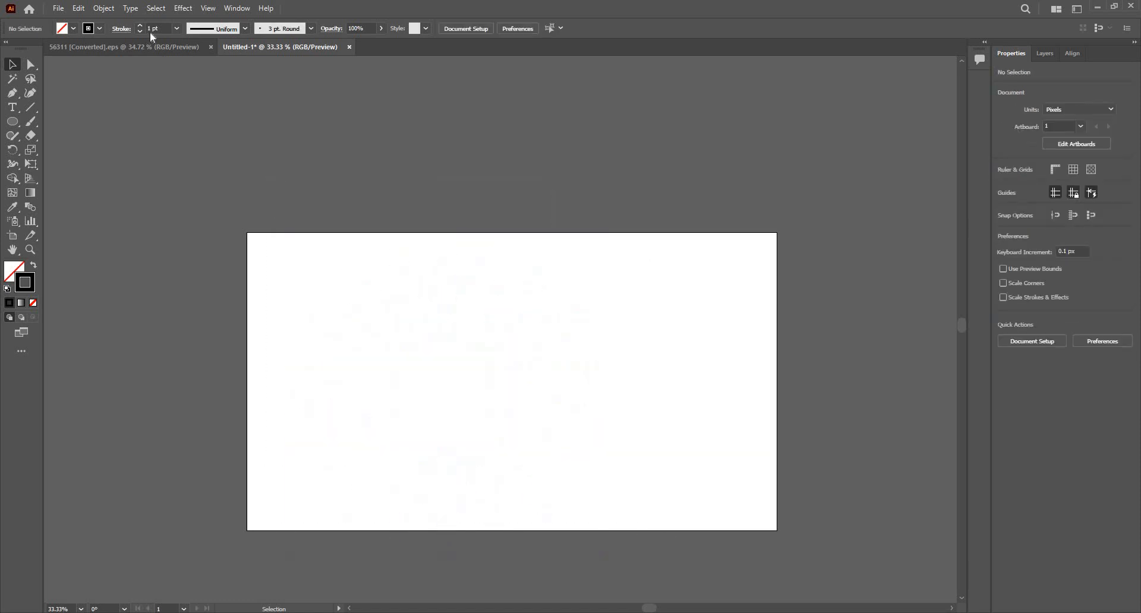
click(6, 123)
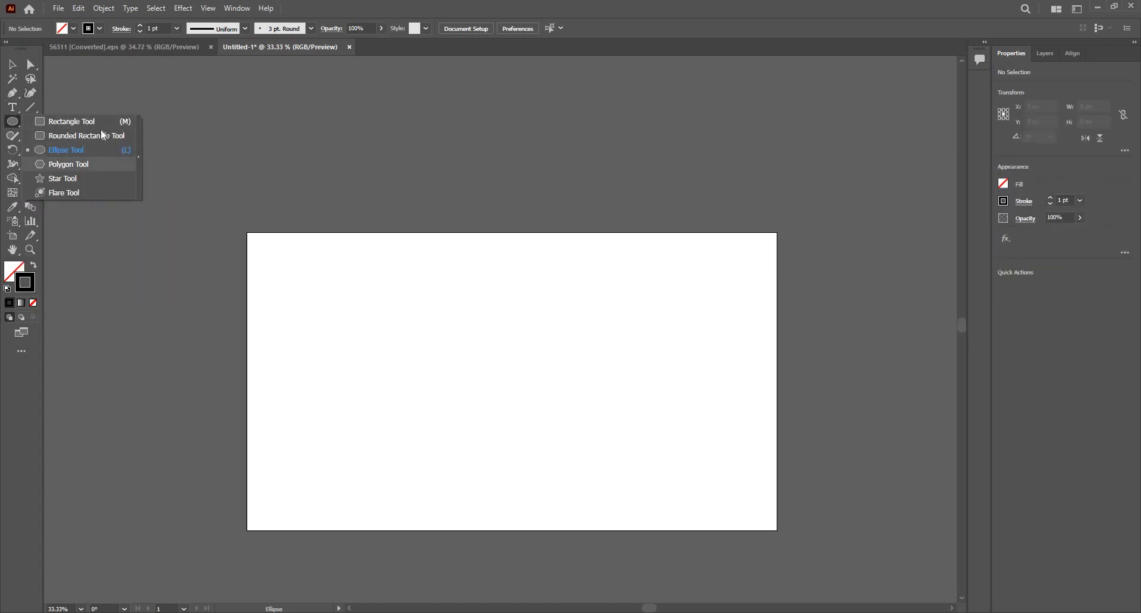
click(95, 122)
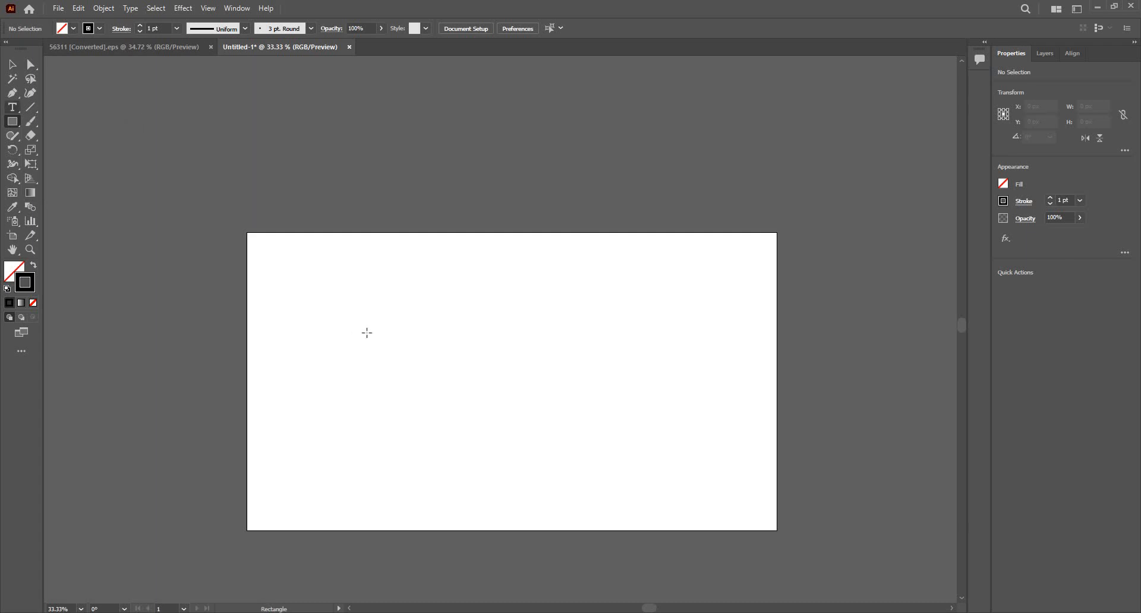
key(backslash)
mouse_move(352, 267)
mouse_down()
mouse_move(350, 351)
mouse_move(385, 420)
mouse_up()
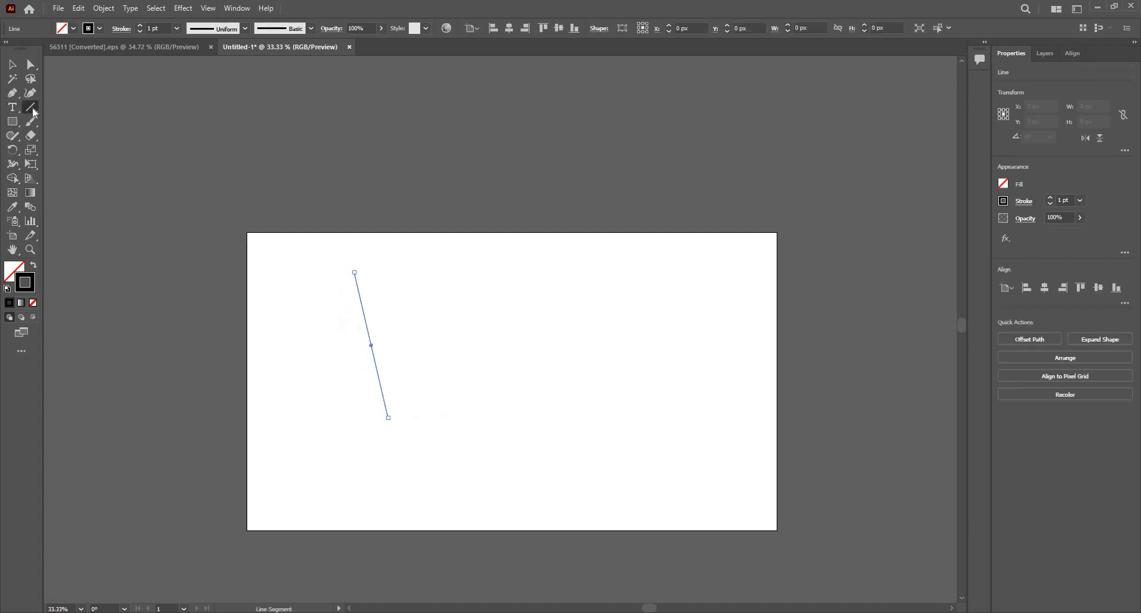
key(ctrl+z)
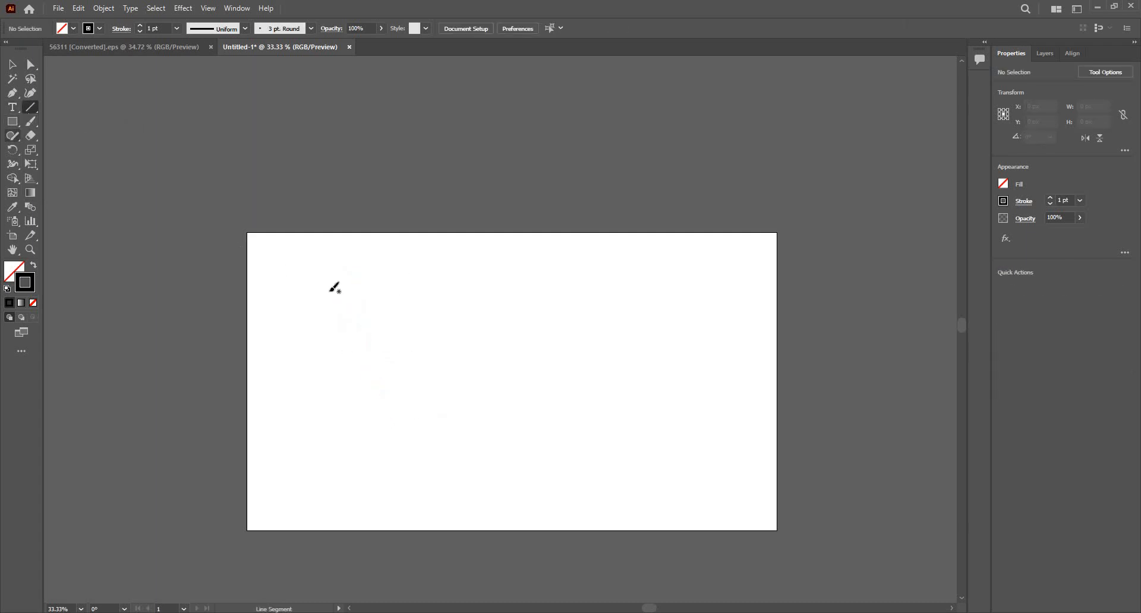
key(b)
drag(380, 377, 362, 482)
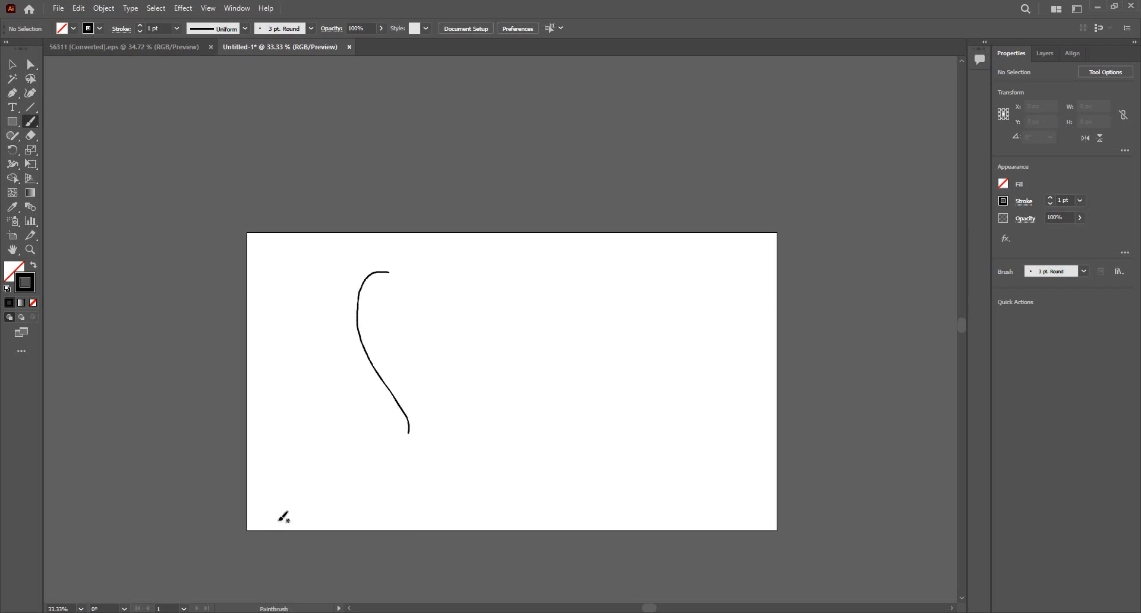
key(ctrl+z)
Paint an S-shaped curve about 132 by 622 px with the Paintbrush and move it across the artboard's upper edge.
double_click(29, 122)
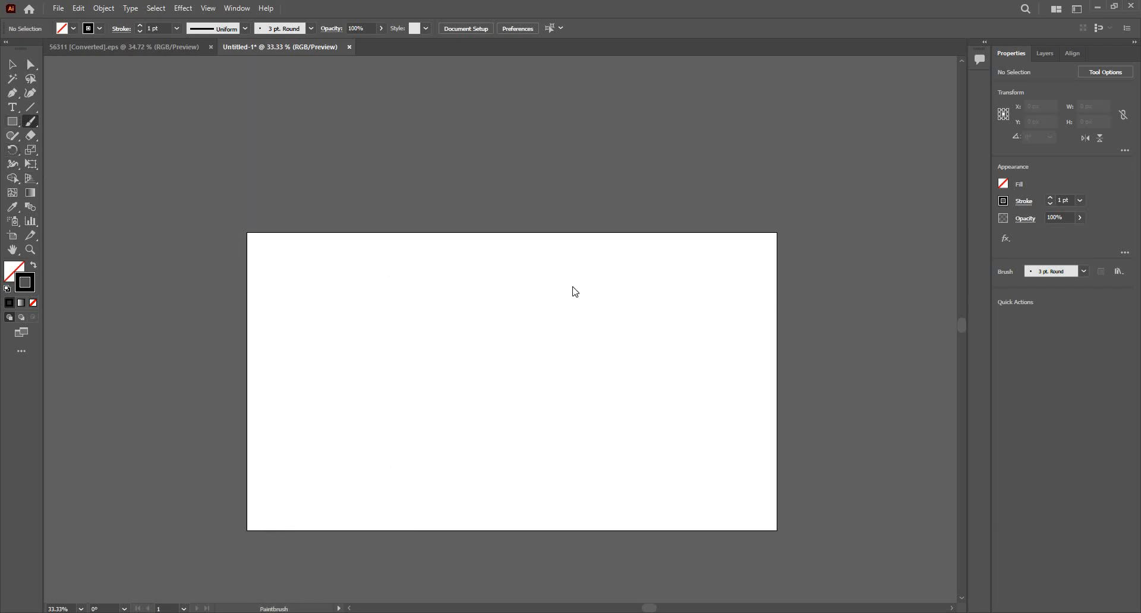
click(594, 387)
drag(351, 260, 327, 313)
mouse_move(344, 461)
mouse_down()
mouse_move(288, 525)
mouse_move(306, 498)
mouse_up()
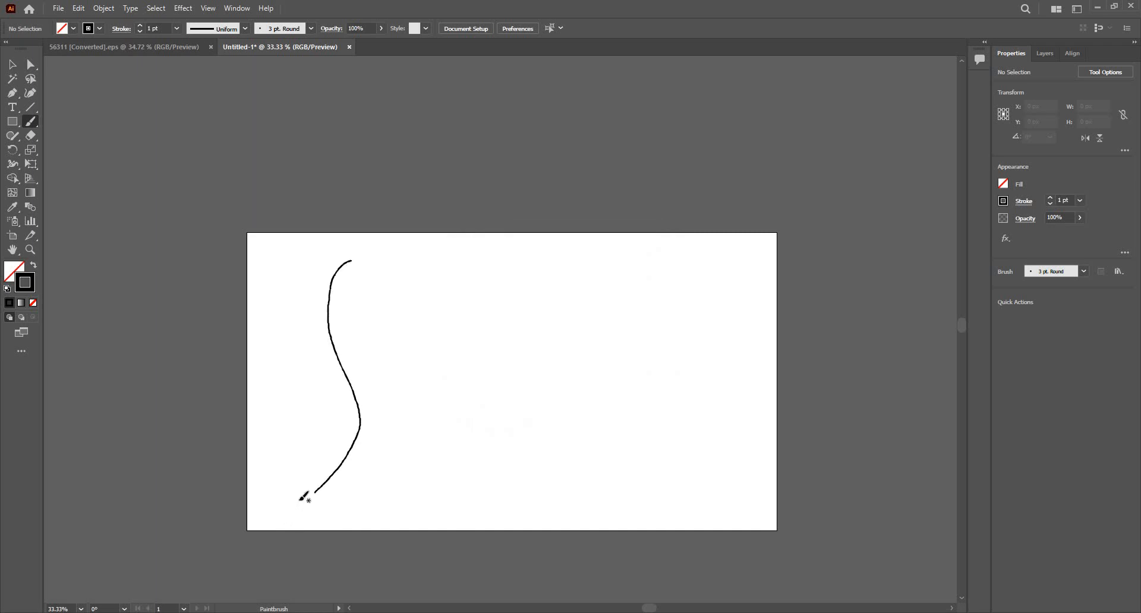
key(v)
mouse_move(341, 356)
mouse_down()
mouse_move(509, 254)
mouse_move(499, 173)
mouse_up()
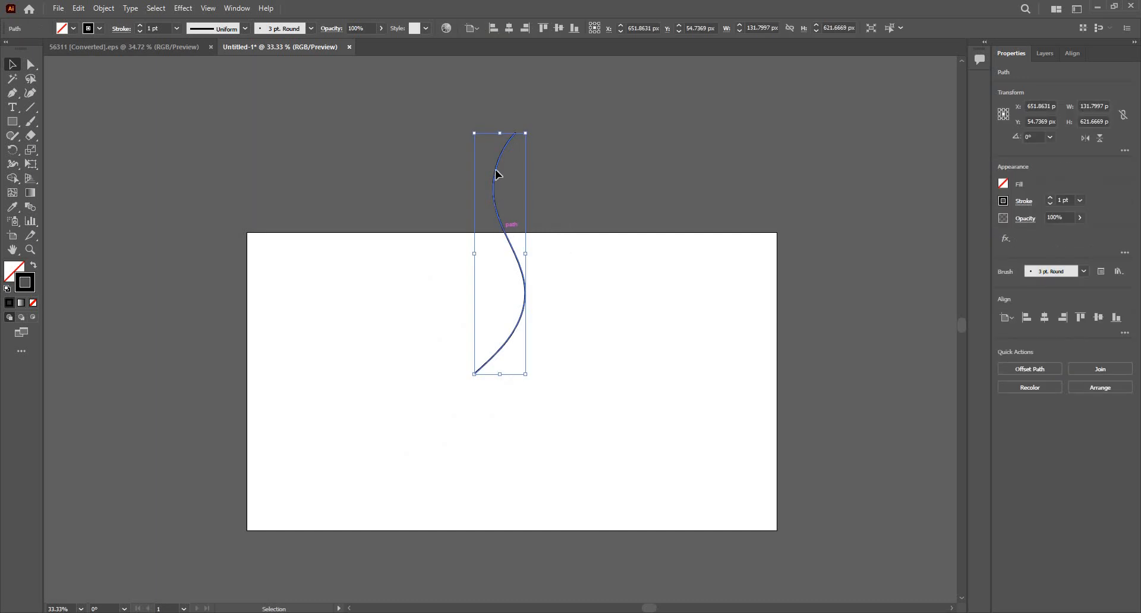
click(184, 8)
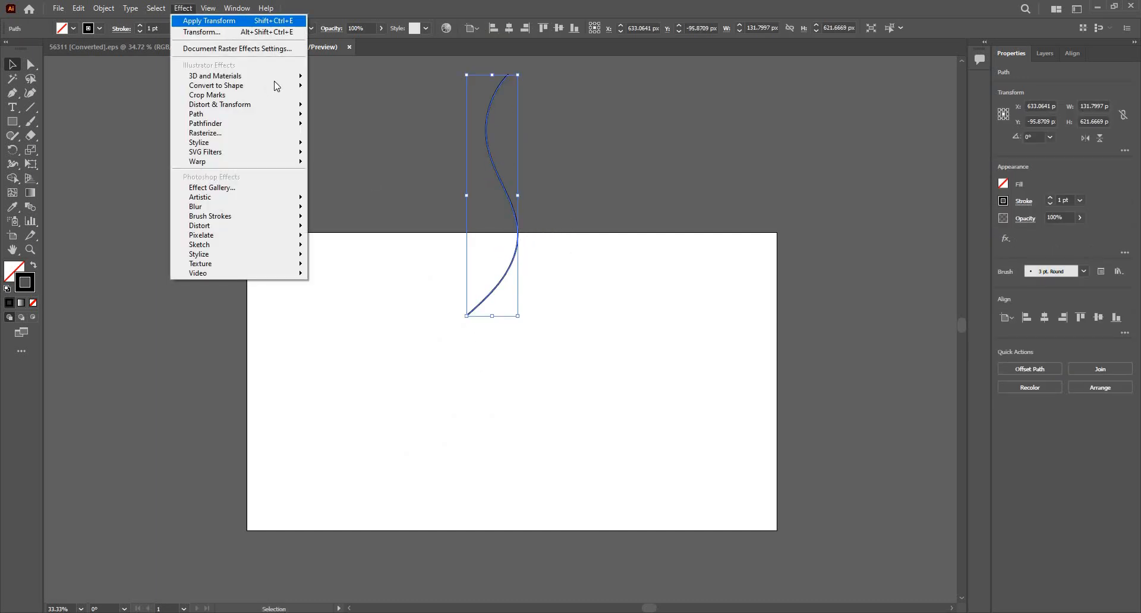
click(281, 32)
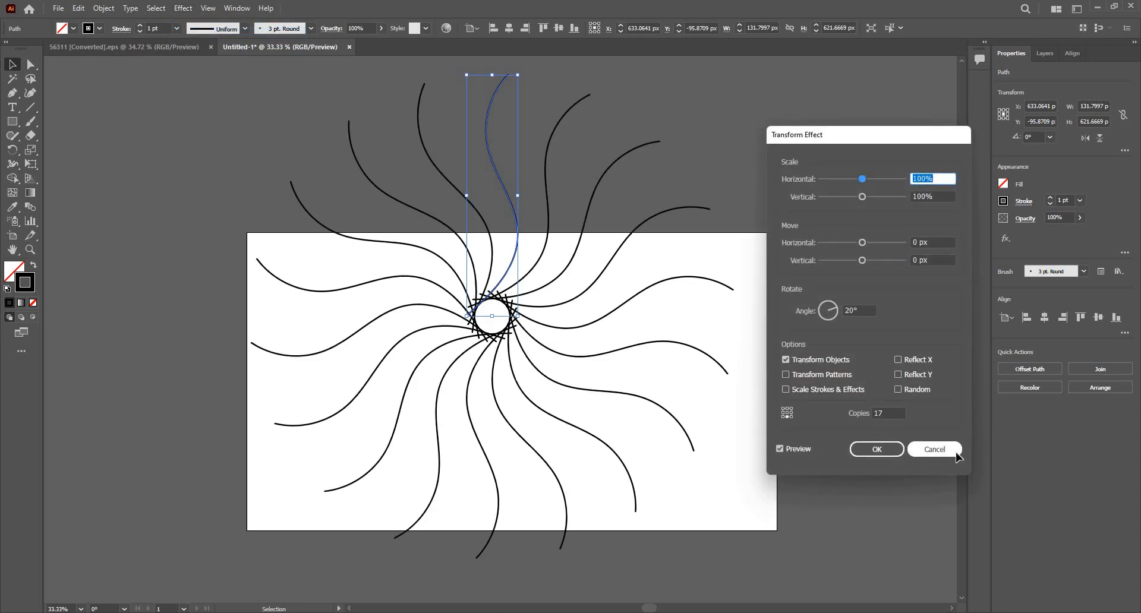
key(Escape)
Start a new Transform effect on the curve with a 5° rotation about its bottom-left reference point.
click(183, 8)
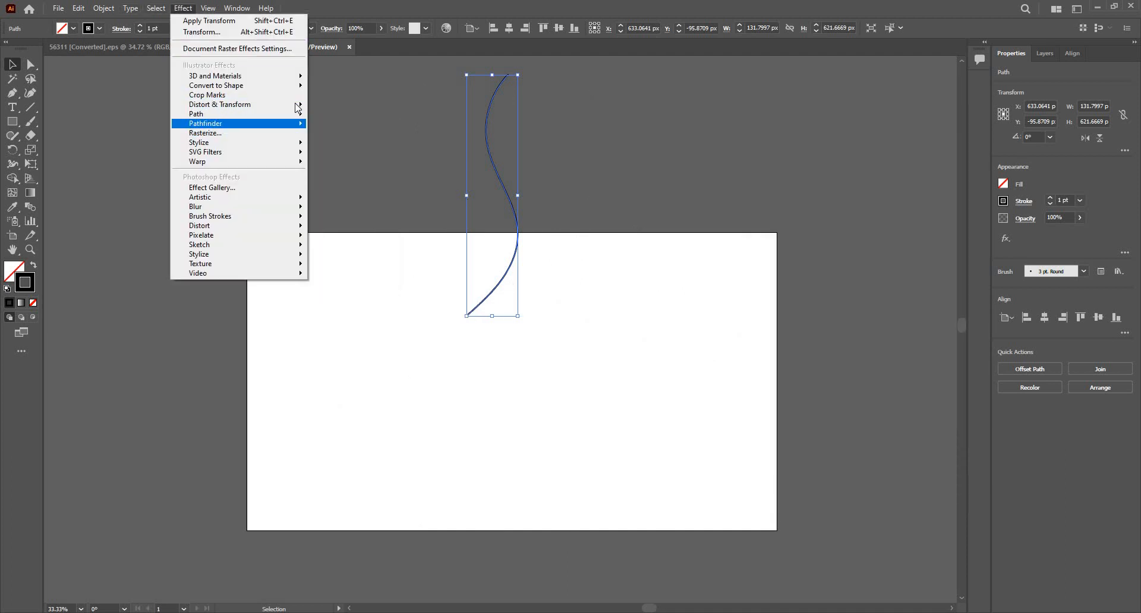
click(376, 146)
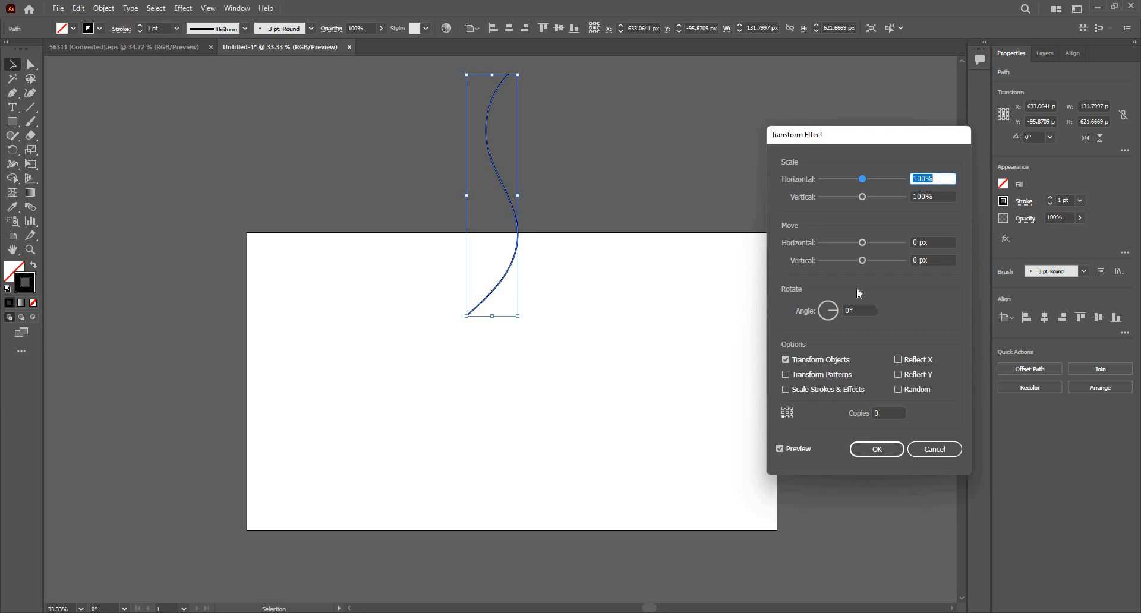
click(856, 310)
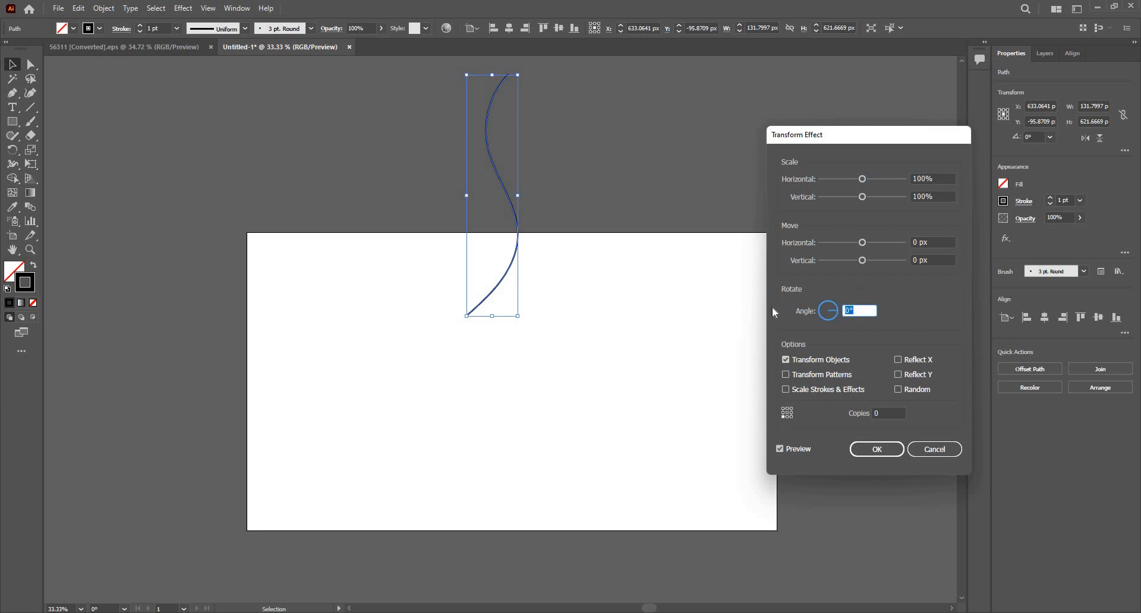
text(5)
key(Tab)
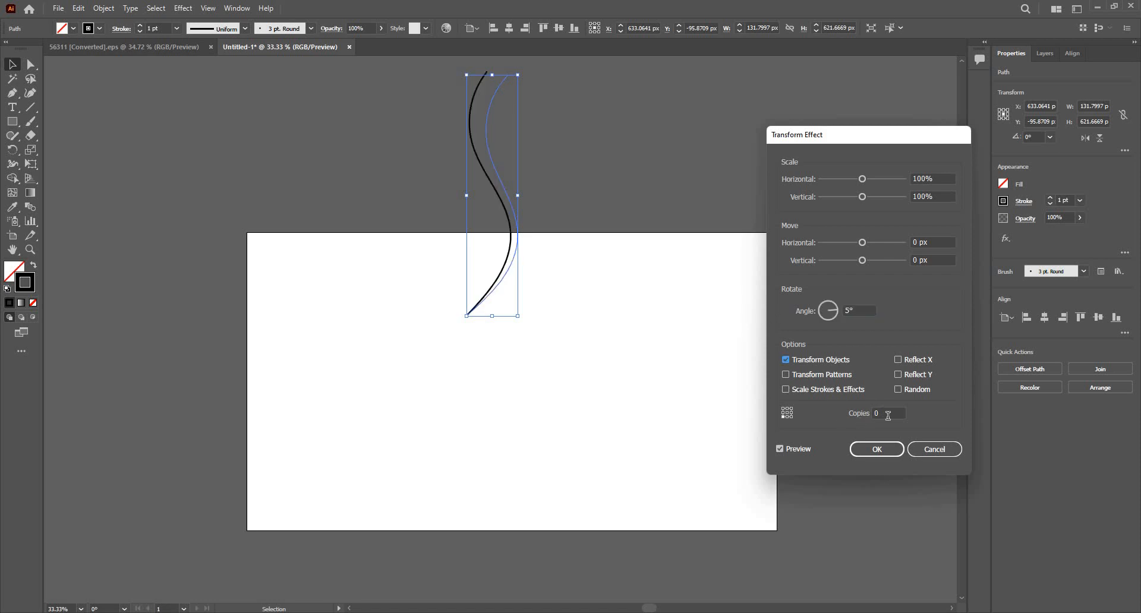
Set the Transform effect's copies to 71 to form a full swirl, and apply the effect.
click(889, 414)
key(Up)
key(Up)
key(Up)
key(Up)
key(Up)
key(Up)
key(Up)
key(Up)
key(Up)
key(Up)
key(Up)
key(Up)
key(Up)
key(Up)
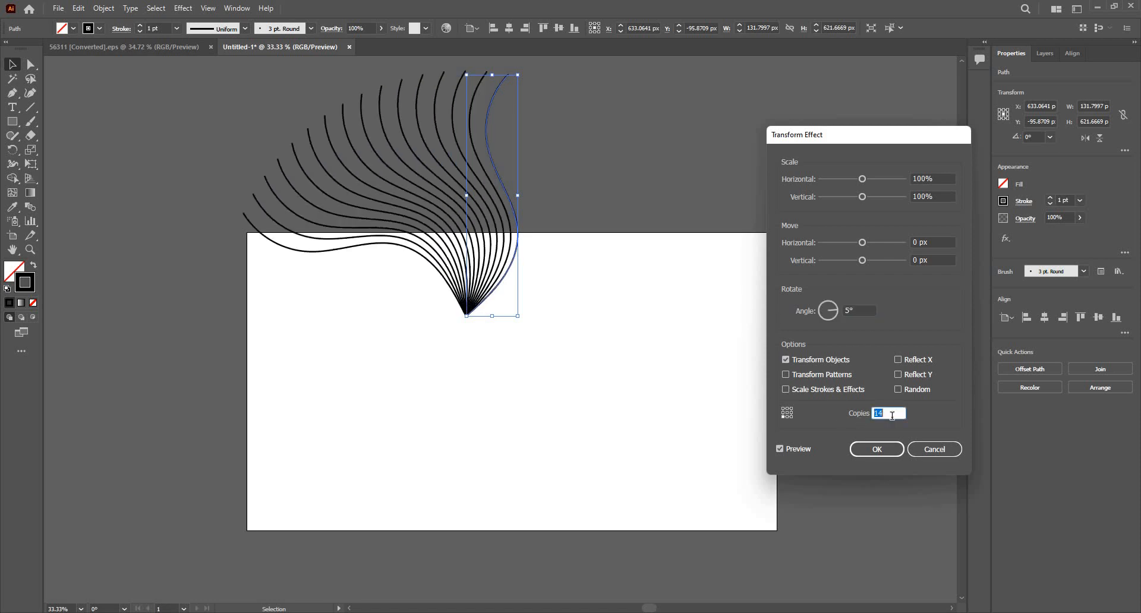
key(Up)
key(Up)
key(Up)
key(Up)
key(Up)
key(Up)
key(Up)
key(Up)
key(Up)
key(Up)
key(Up)
key(Up)
key(Up)
key(Up)
key(Up)
key(Up)
key(Up)
key(Up)
key(Up)
key(Up)
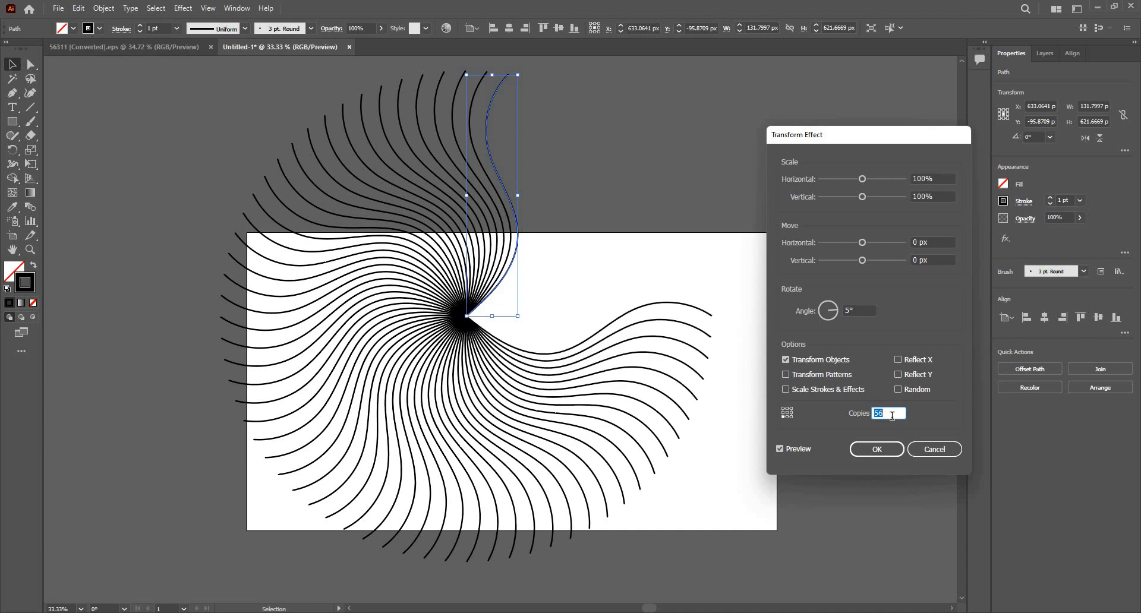
key(Up)
key(Up)
key(Up)
key(Up)
key(Up)
key(Up)
key(Up)
key(Up)
key(Up)
key(Up)
key(Up)
key(Up)
key(Up)
key(Up)
key(Up)
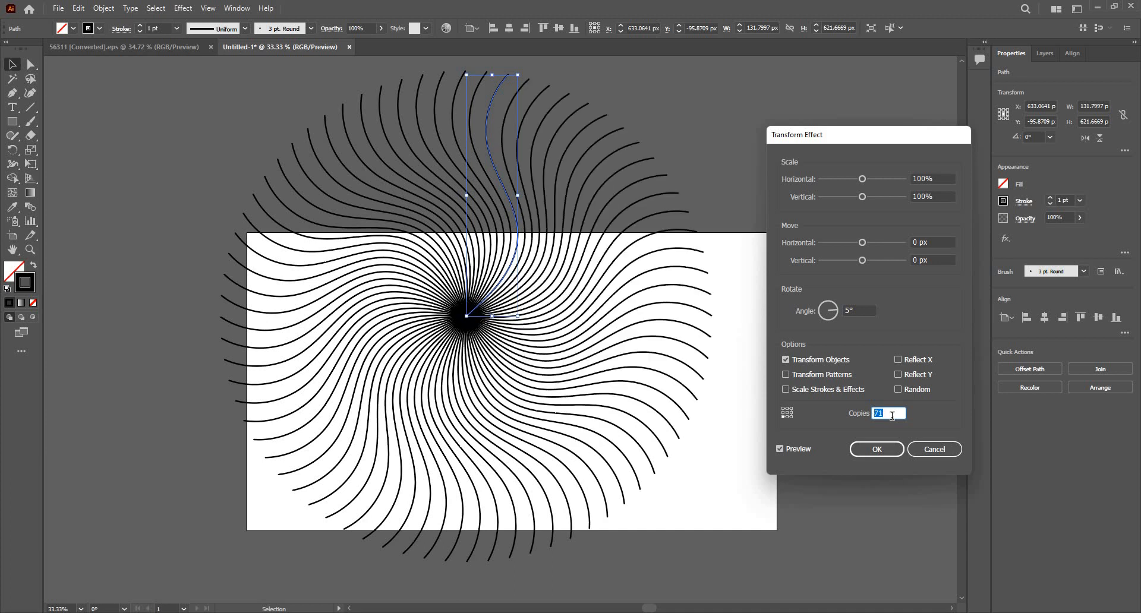
click(884, 454)
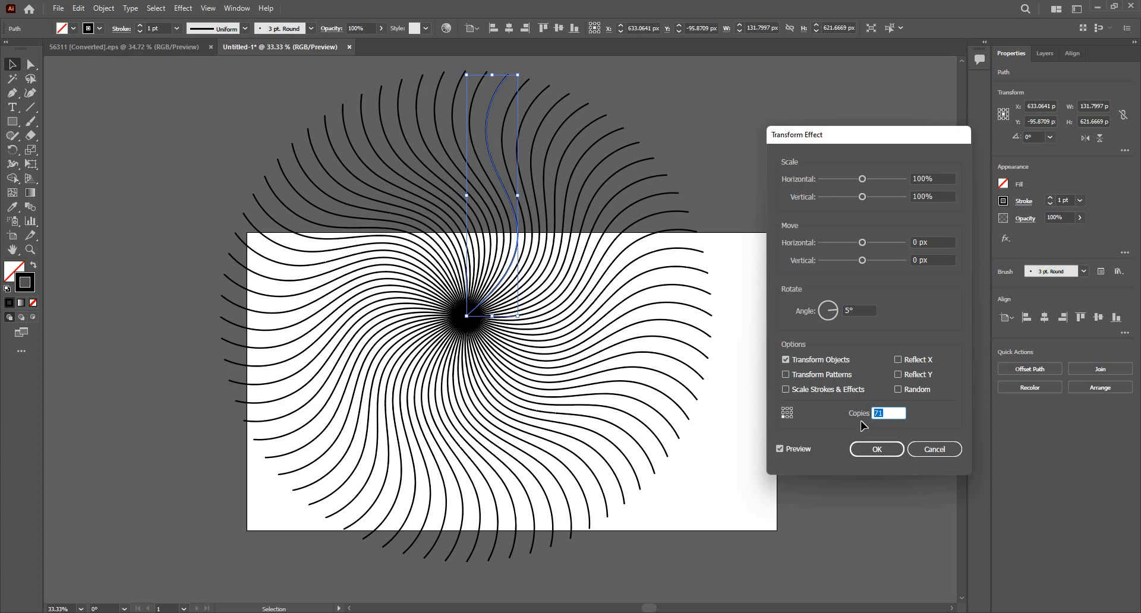
Move the swirl pattern down so that its centre lies in the artboard's lower half.
click(717, 296)
scroll(758, 285, down, 1)
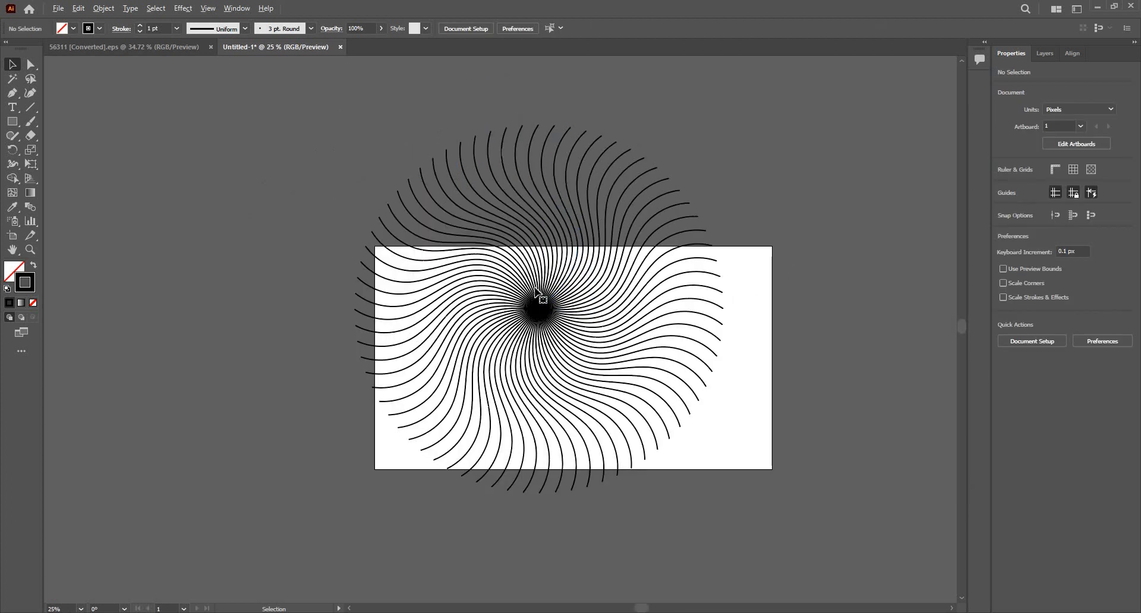
drag(566, 277, 544, 189)
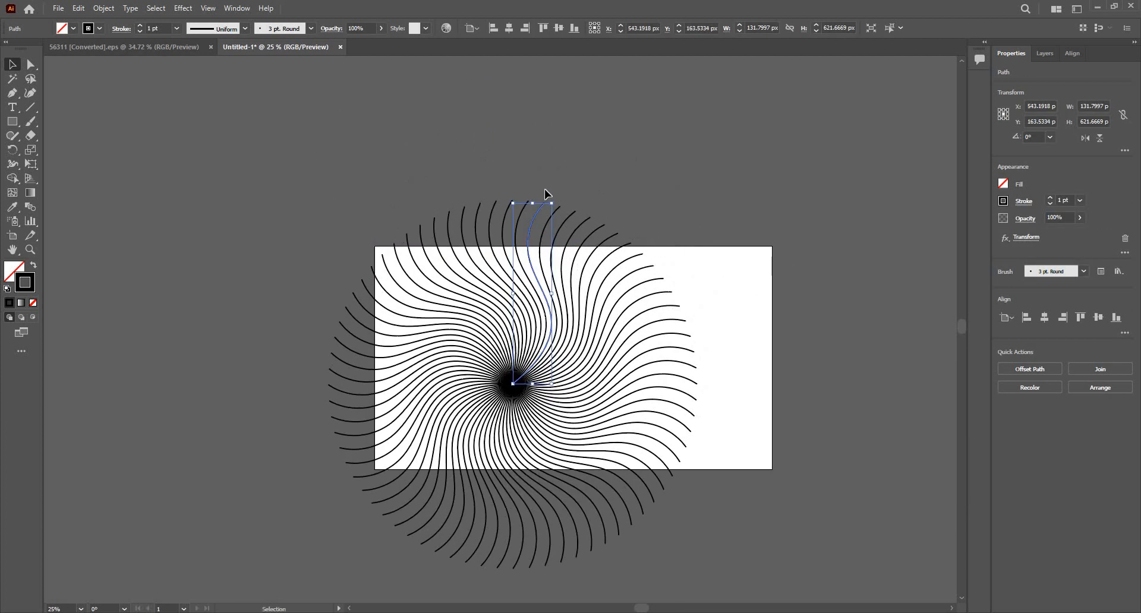
Reshape the upper end of the swirl's original curve by dragging its anchor handles with the Direct Selection tool.
scroll(561, 175, up, 1)
click(537, 228)
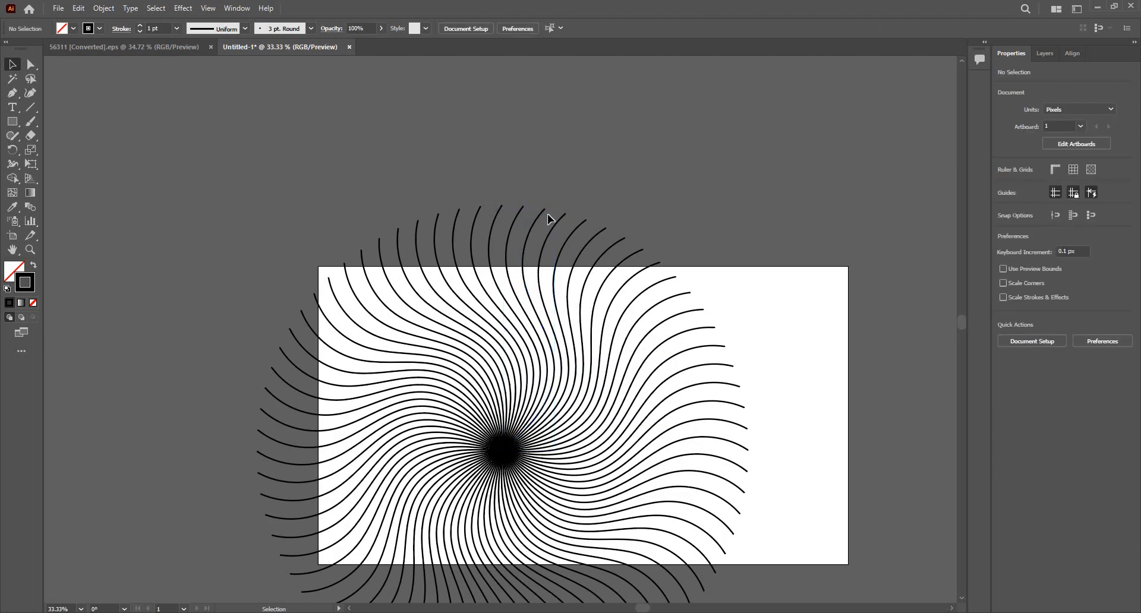
click(548, 217)
key(a)
click(543, 212)
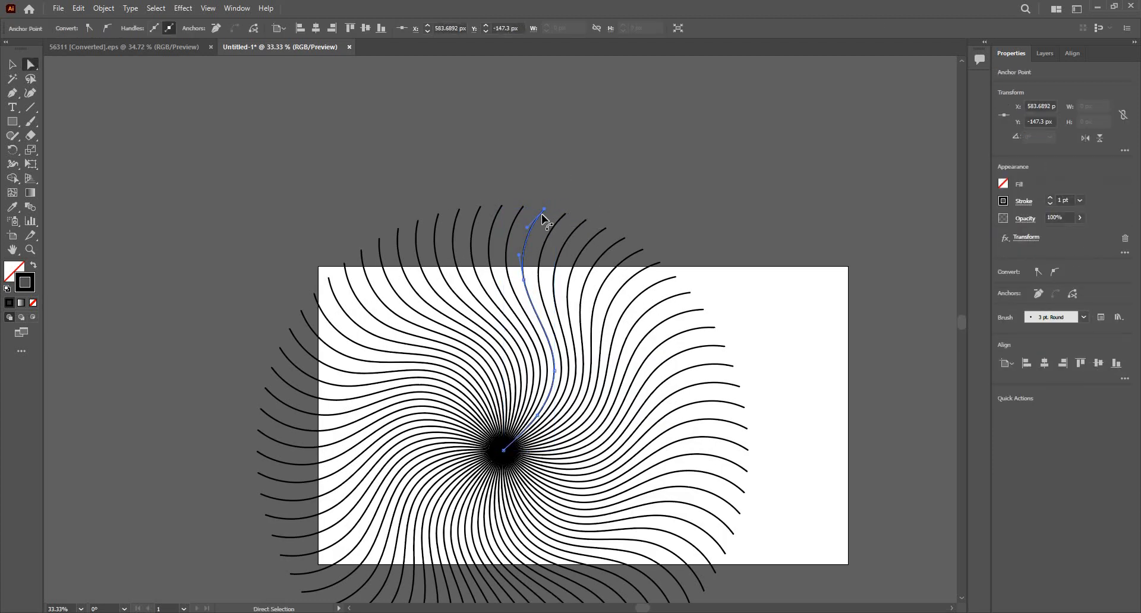
mouse_move(514, 212)
mouse_down()
mouse_move(512, 233)
mouse_move(552, 276)
mouse_move(587, 241)
mouse_move(606, 264)
mouse_up()
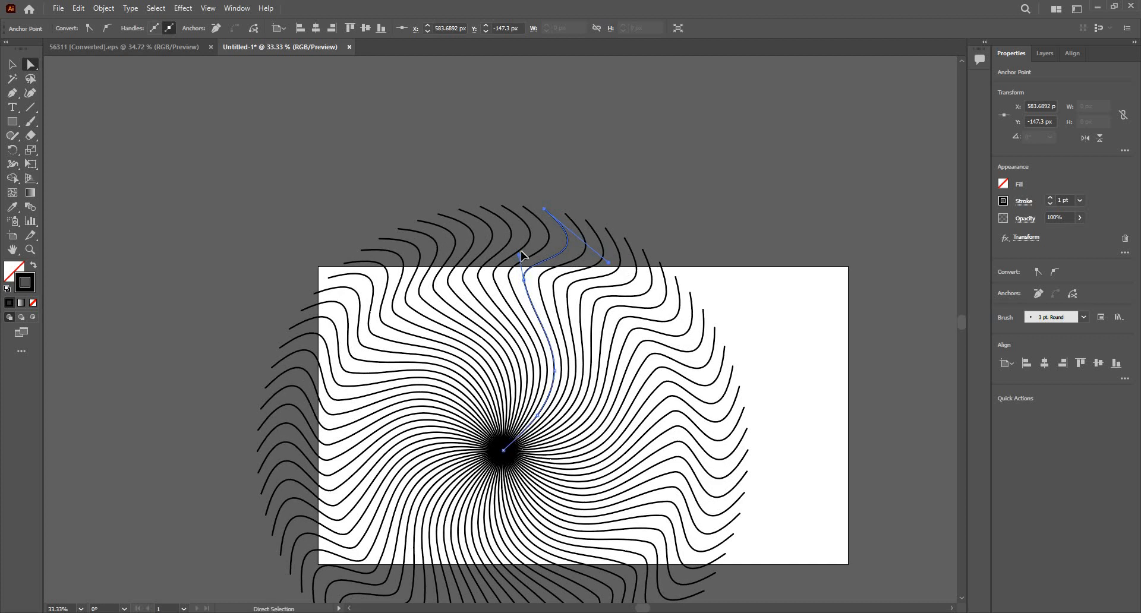
drag(524, 242, 527, 224)
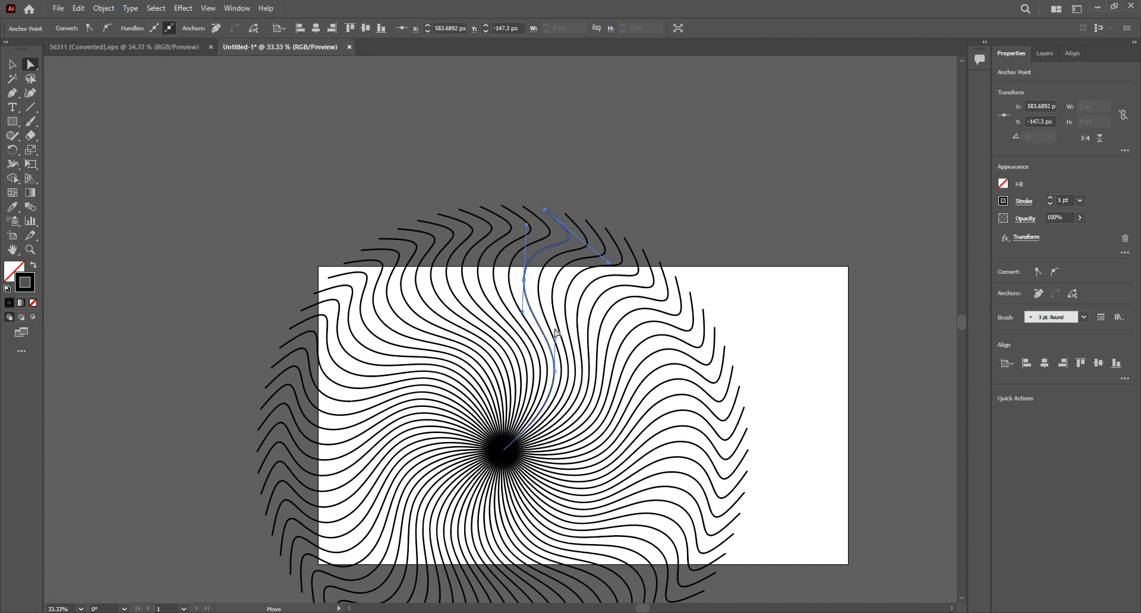
scroll(560, 322, down, 2)
scroll(555, 324, up, 1)
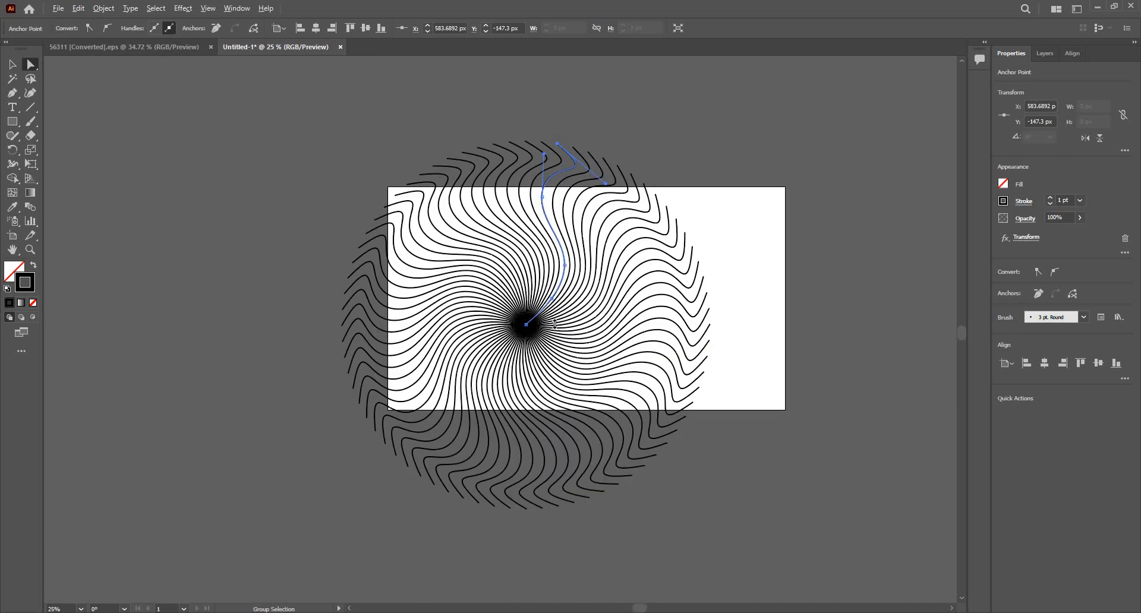
Delete the swirl pattern from the artboard.
key(v)
scroll(535, 279, up, 1)
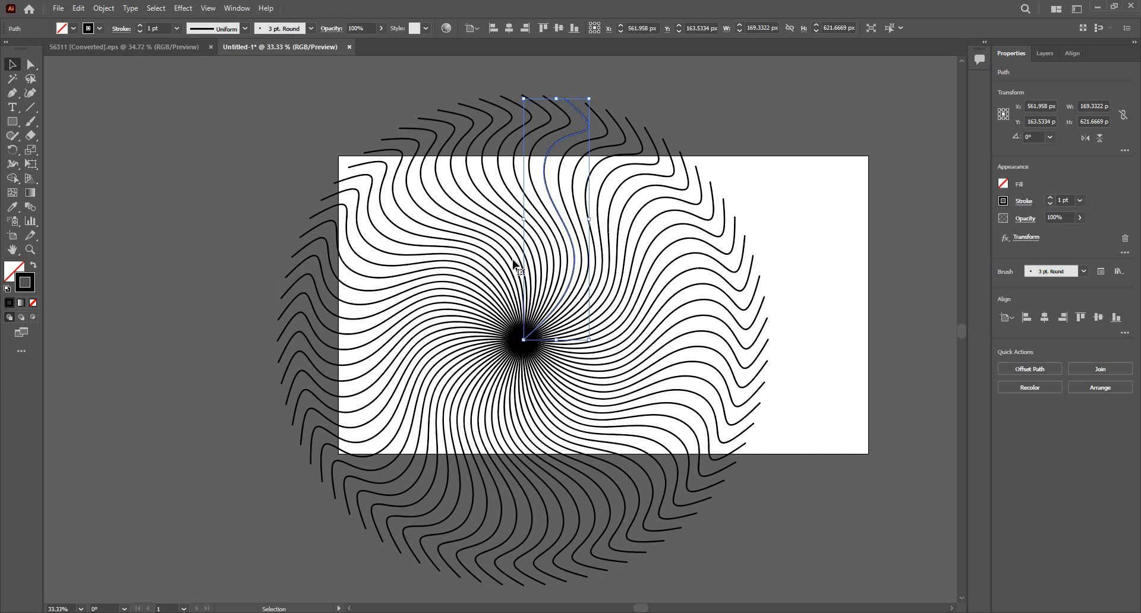
key(Delete)
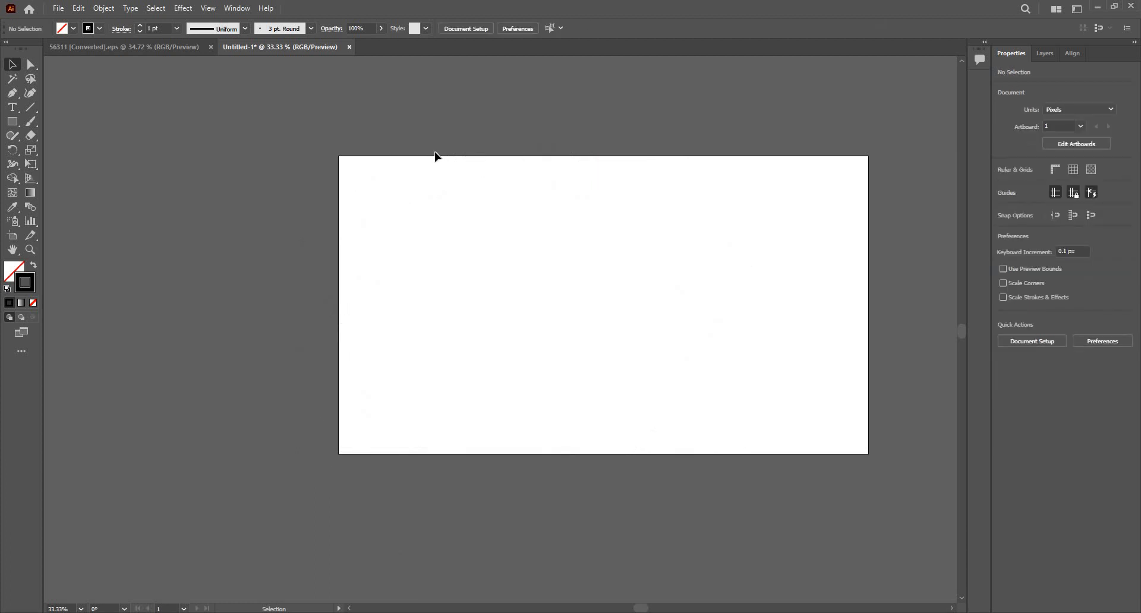
key(ctrl+minus)
key(ctrl+plus)
Copy the golden fleur-de-lis ornament from 56311 [Converted].eps and paste it onto the artboard of Untitled-1.
click(94, 42)
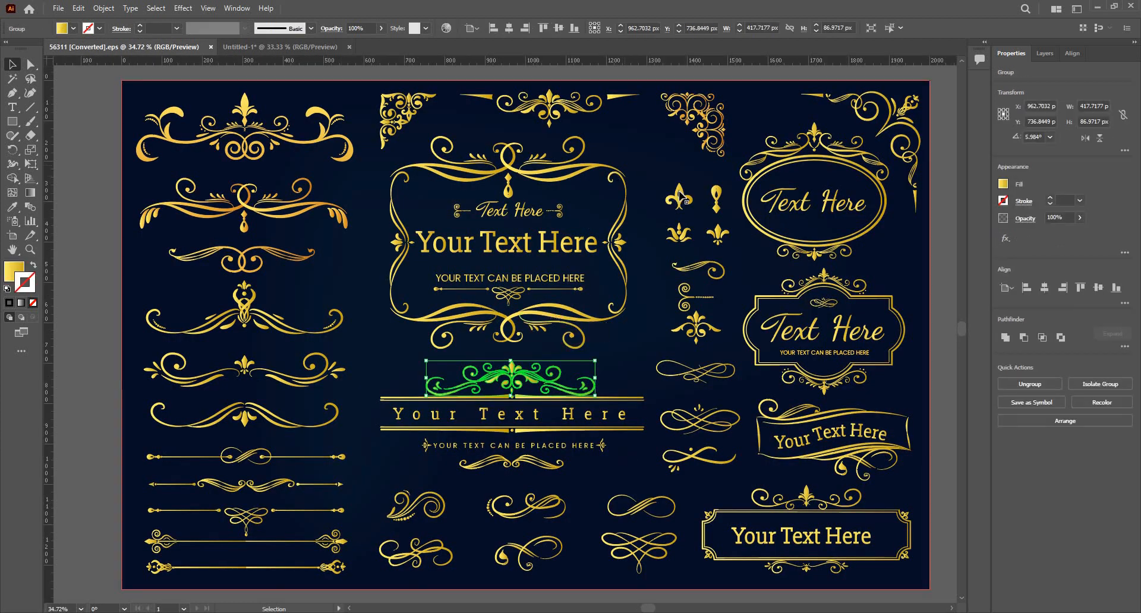
click(676, 200)
key(a)
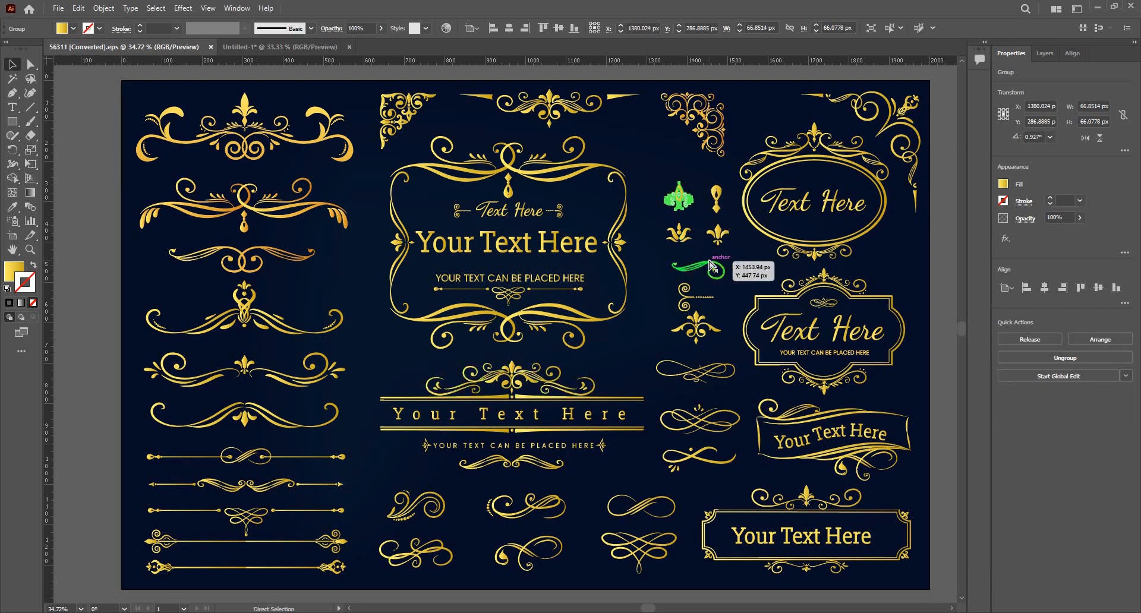
click(268, 46)
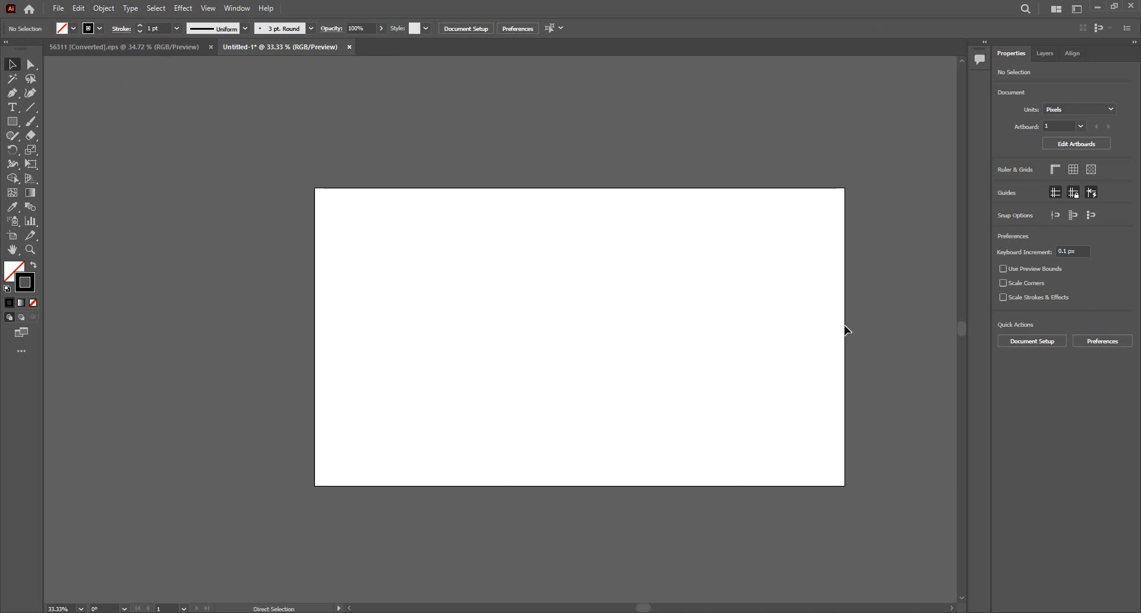
key(ctrl+f)
drag(848, 296, 499, 252)
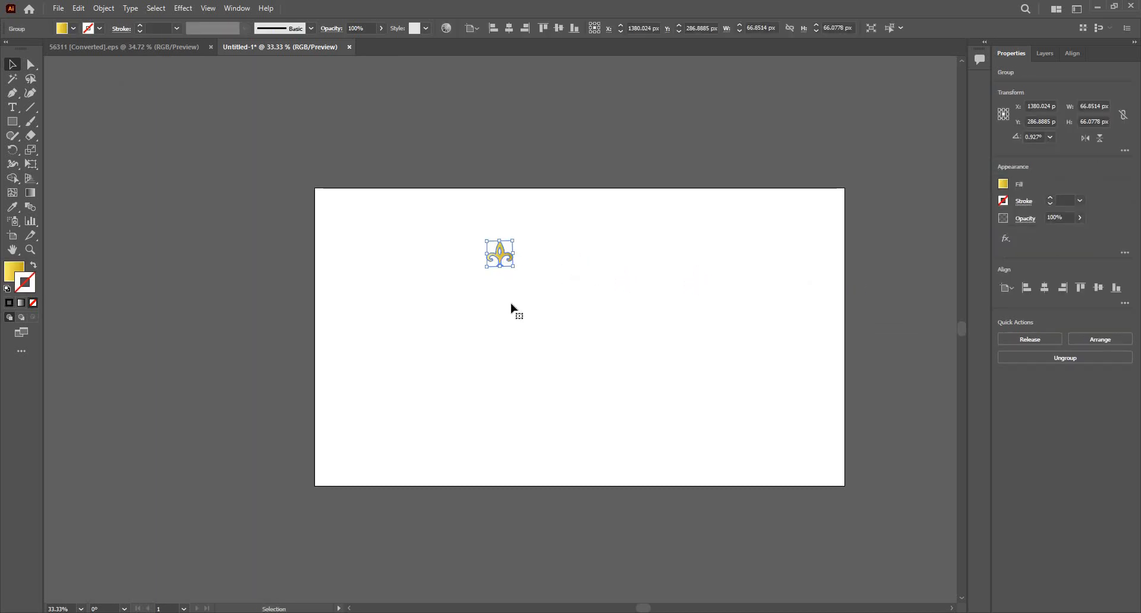
Move the fleur-de-lis ornament near the artboard's upper edge, at about X 554 px and Y 81 px.
scroll(499, 251, up, 3)
scroll(512, 304, down, 1)
drag(513, 293, 572, 224)
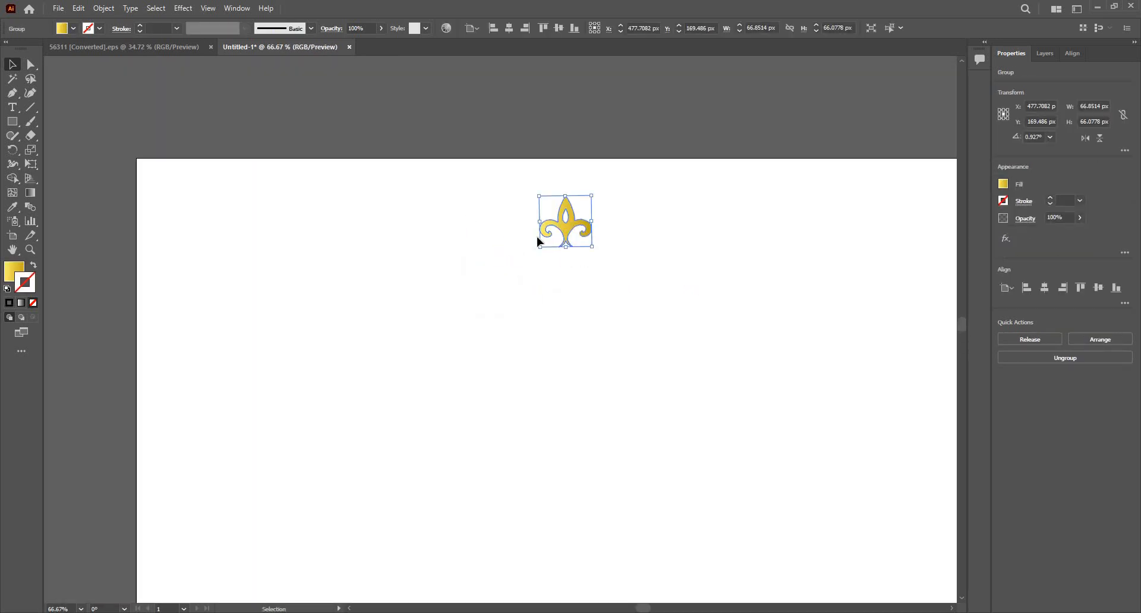
click(537, 237)
click(575, 233)
Create a radial repeat from the fleur-de-lis ornament and reduce it to four instances.
click(107, 8)
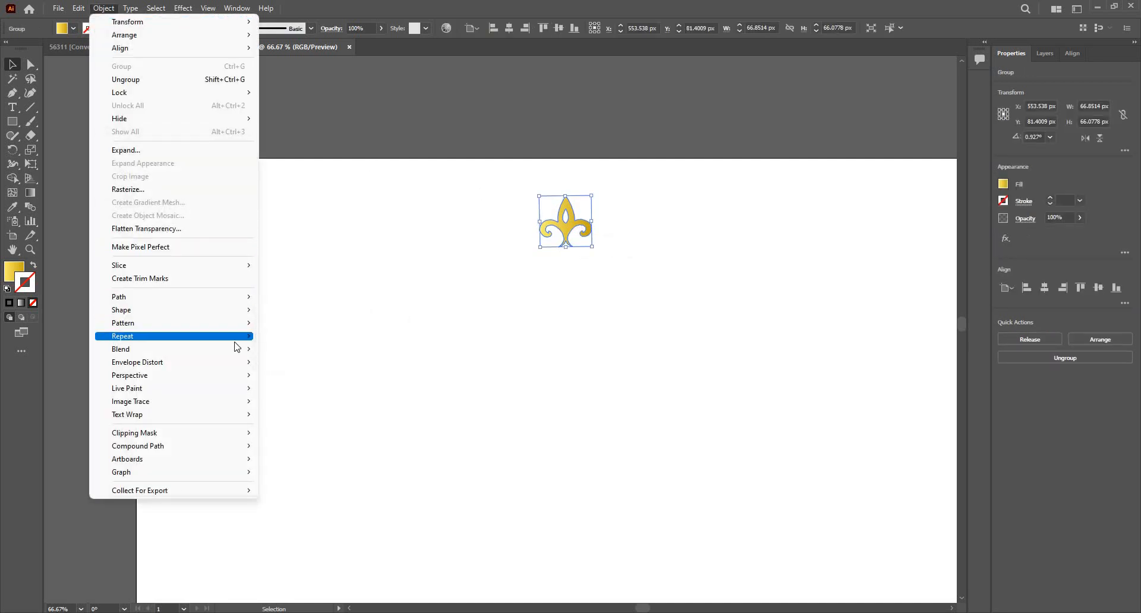
mouse_move(235, 337)
click(291, 336)
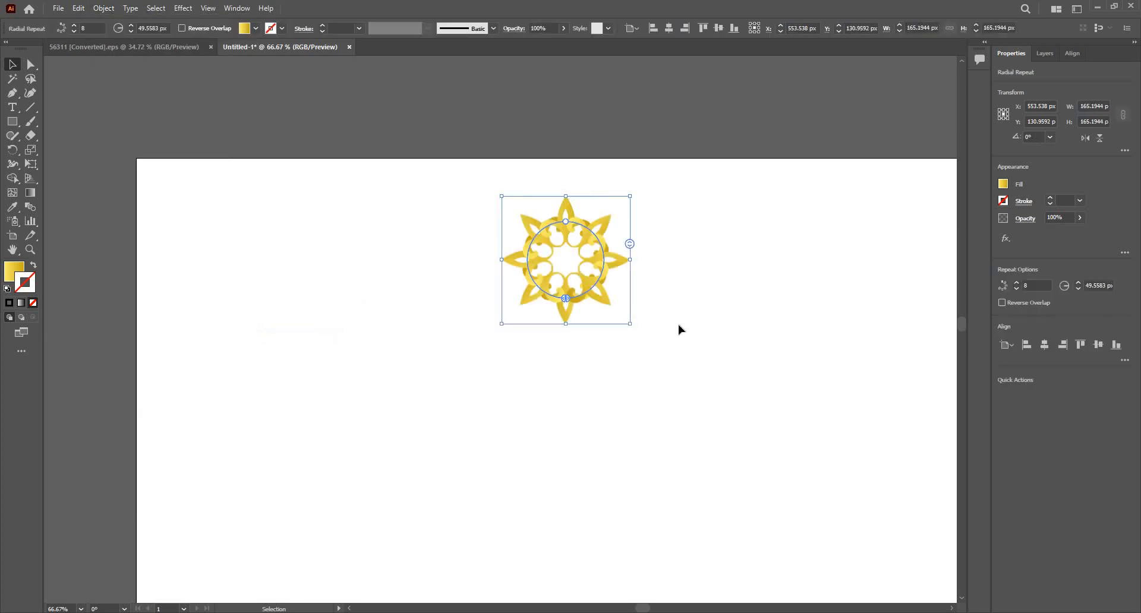
alt+scroll(609, 243, up, 3)
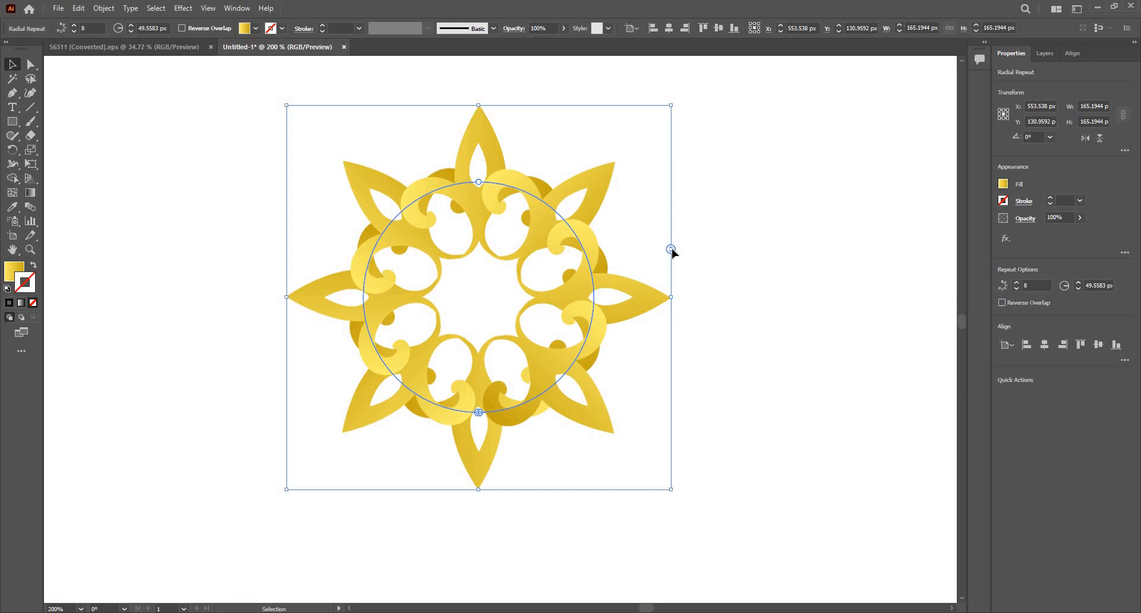
mouse_move(672, 252)
mouse_down()
mouse_move(683, 232)
mouse_move(700, 288)
mouse_move(581, 268)
mouse_move(657, 253)
mouse_up()
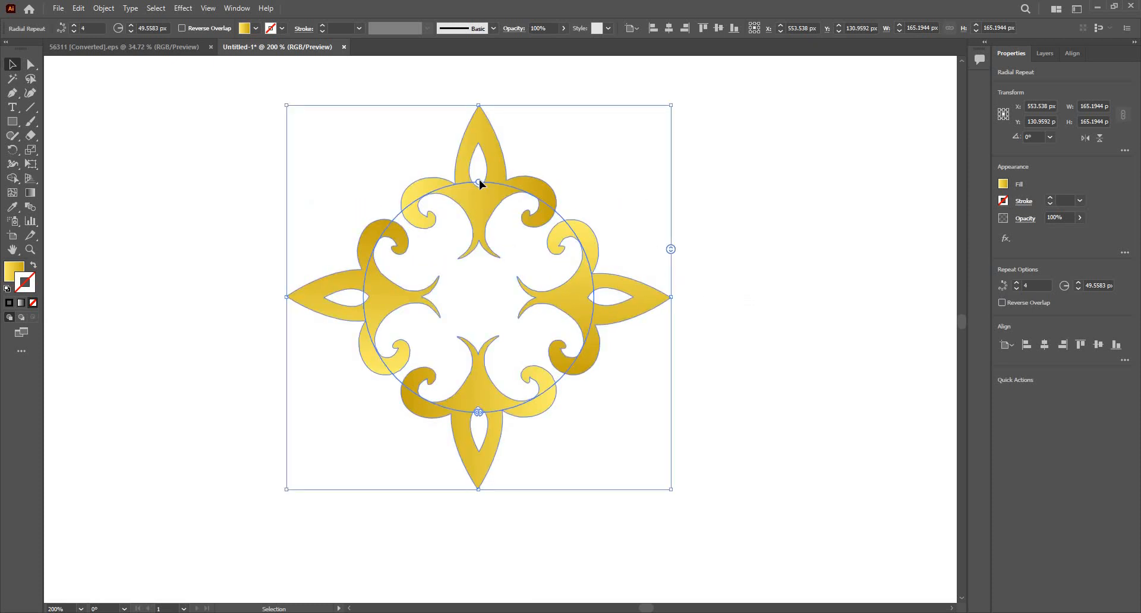
Enlarge the radial repeat's radius to about 102 px and increase it to 10 instances.
drag(488, 165, 271, 189)
key(ctrl+minus)
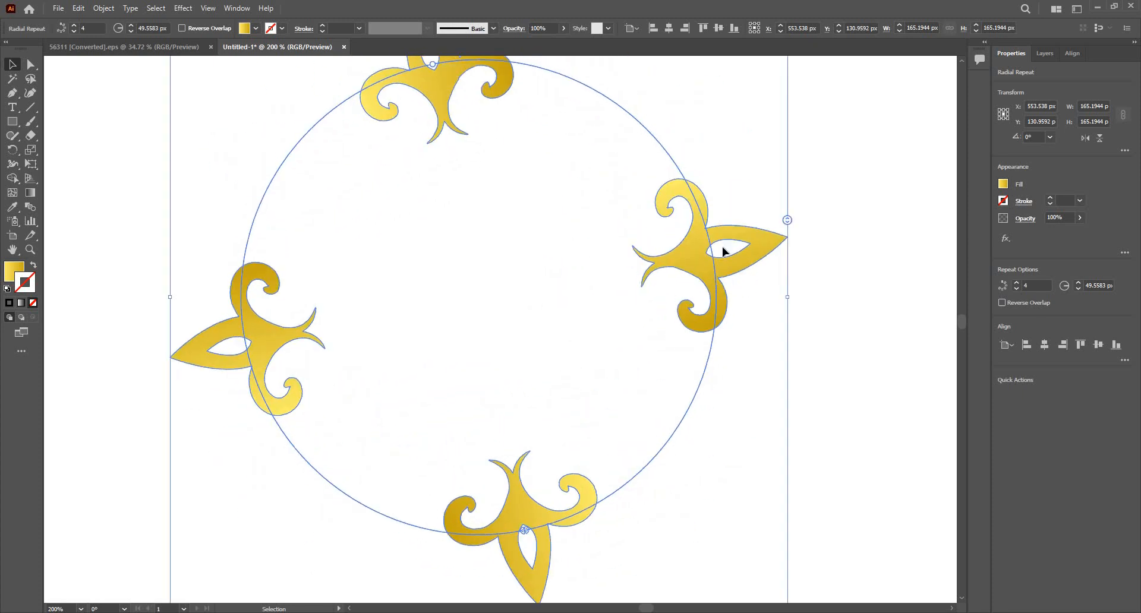
drag(730, 243, 745, 203)
click(734, 391)
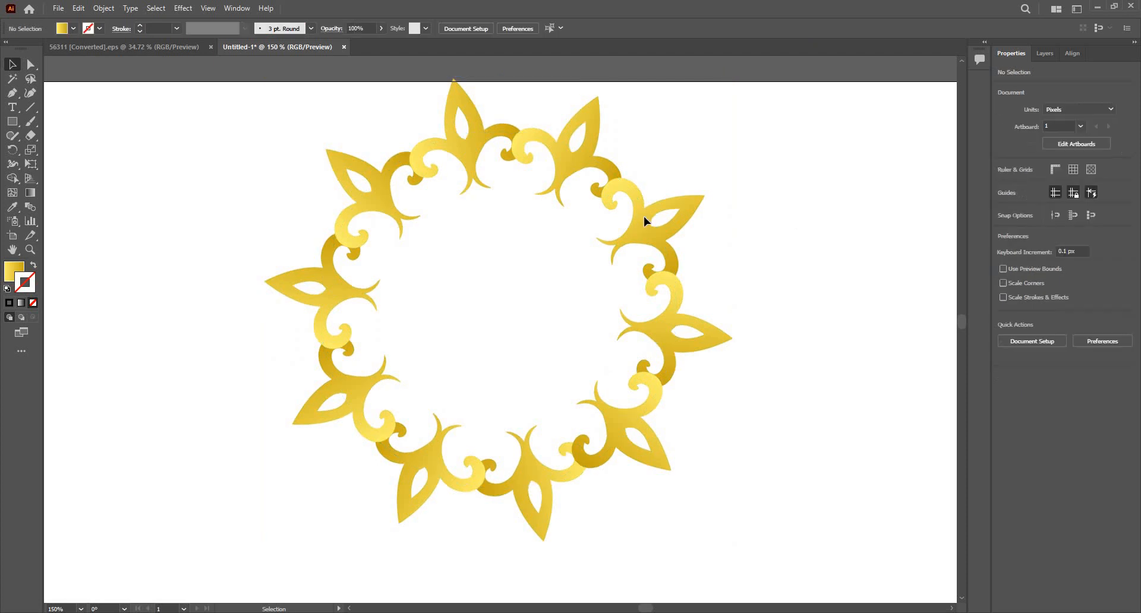
key(ctrl+minus)
Widen the ornament ring's radius to about 117 px and move the ring down on the artboard.
click(550, 228)
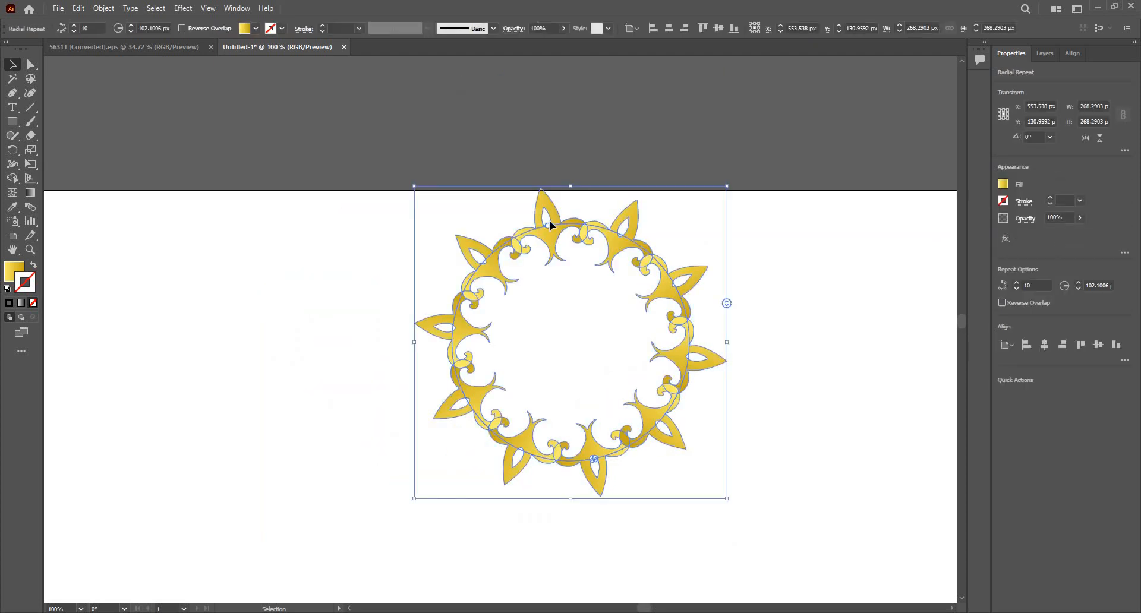
drag(549, 222, 570, 323)
scroll(473, 224, down, 2)
scroll(508, 236, up, 1)
scroll(507, 229, down, 3)
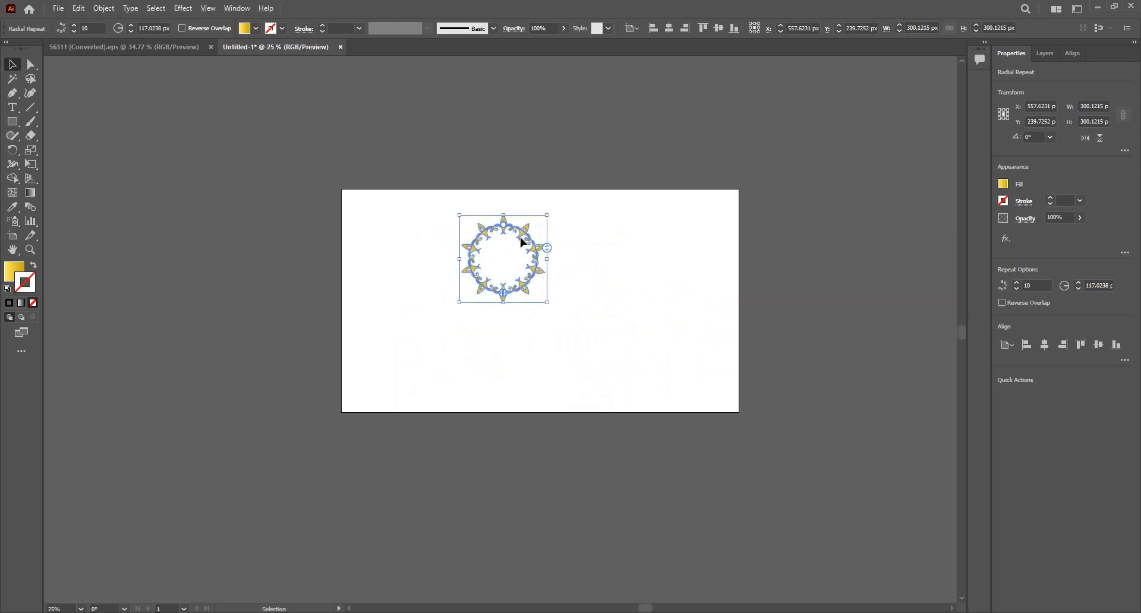
Move the ornament ring near the artboard's centre and adjust it to 11 instances with a radius of about 157 px.
drag(505, 226, 488, 278)
scroll(614, 283, up, 3)
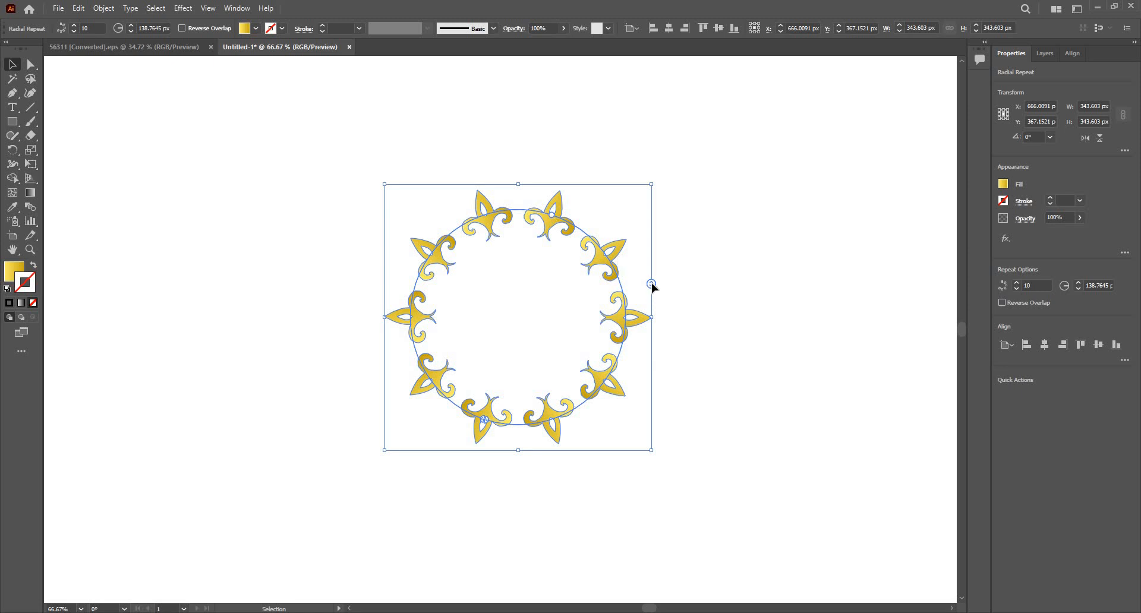
mouse_move(657, 277)
mouse_down()
mouse_move(657, 267)
mouse_move(665, 329)
mouse_move(666, 272)
mouse_up()
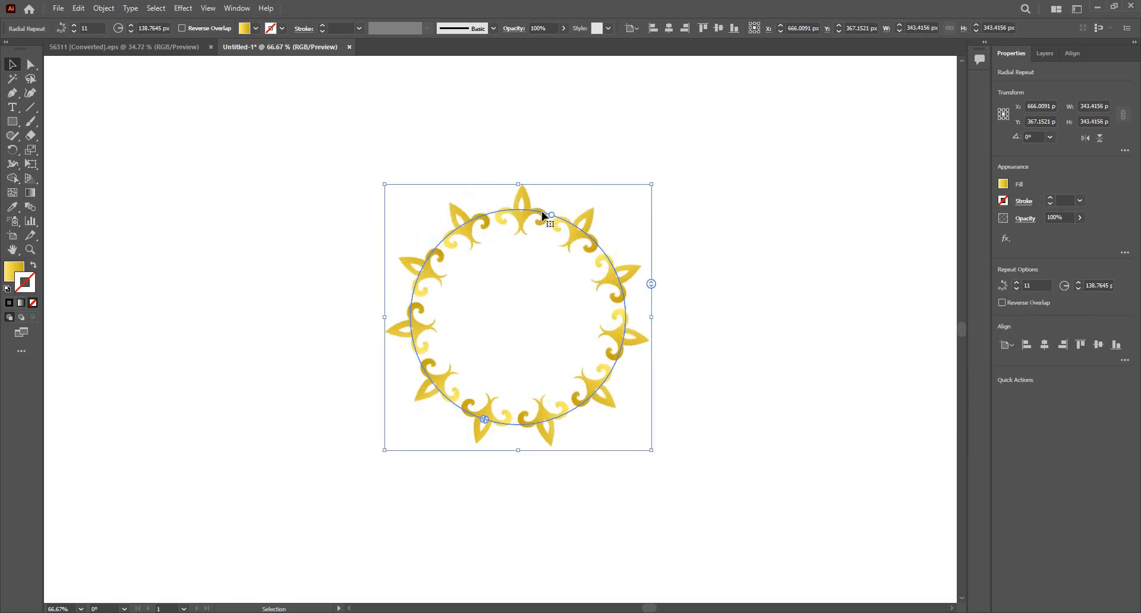
drag(552, 214, 539, 197)
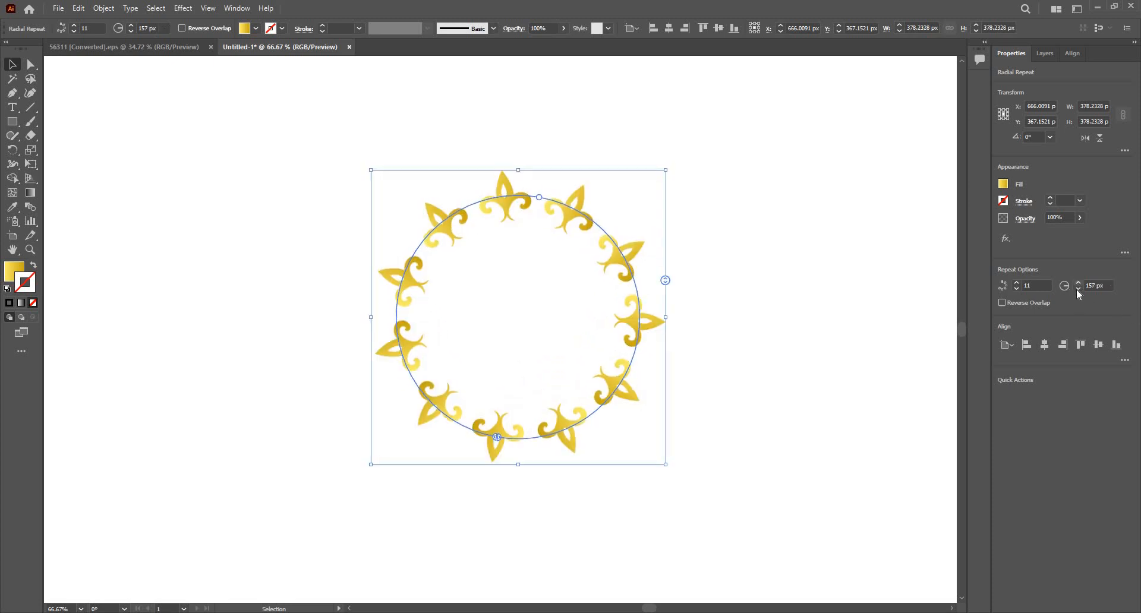
Reduce the ornament ring's radius to about 155 px.
click(1078, 284)
click(1078, 284)
click(1078, 283)
click(1078, 290)
click(1079, 290)
click(1078, 290)
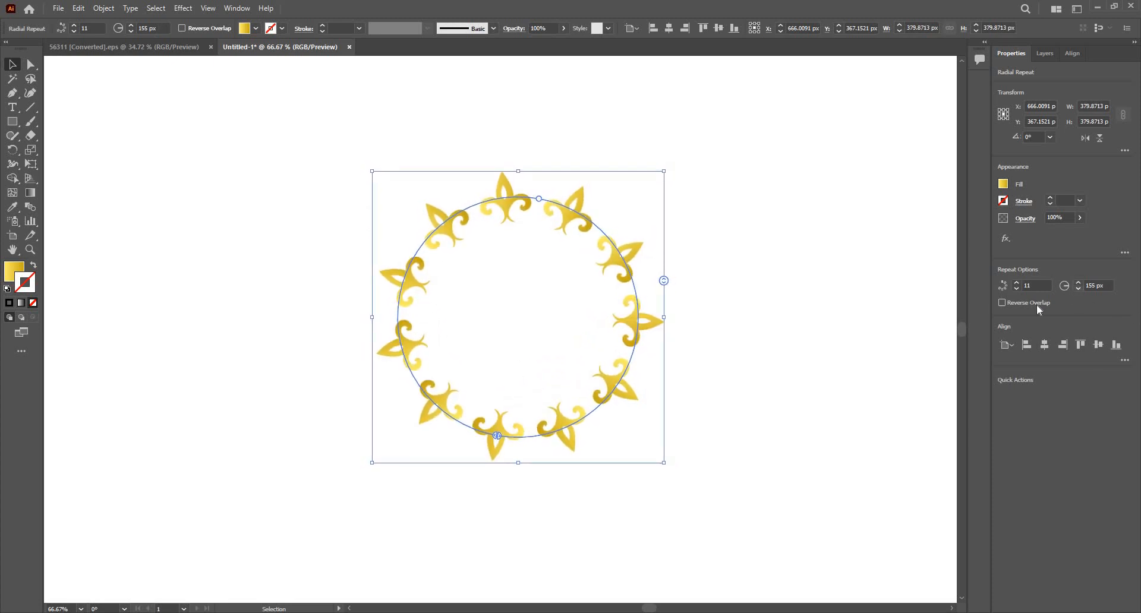
Test Reverse Overlap on the ornament ring and adjust it to 12 instances with a radius of about 151 px.
click(1018, 302)
click(1020, 302)
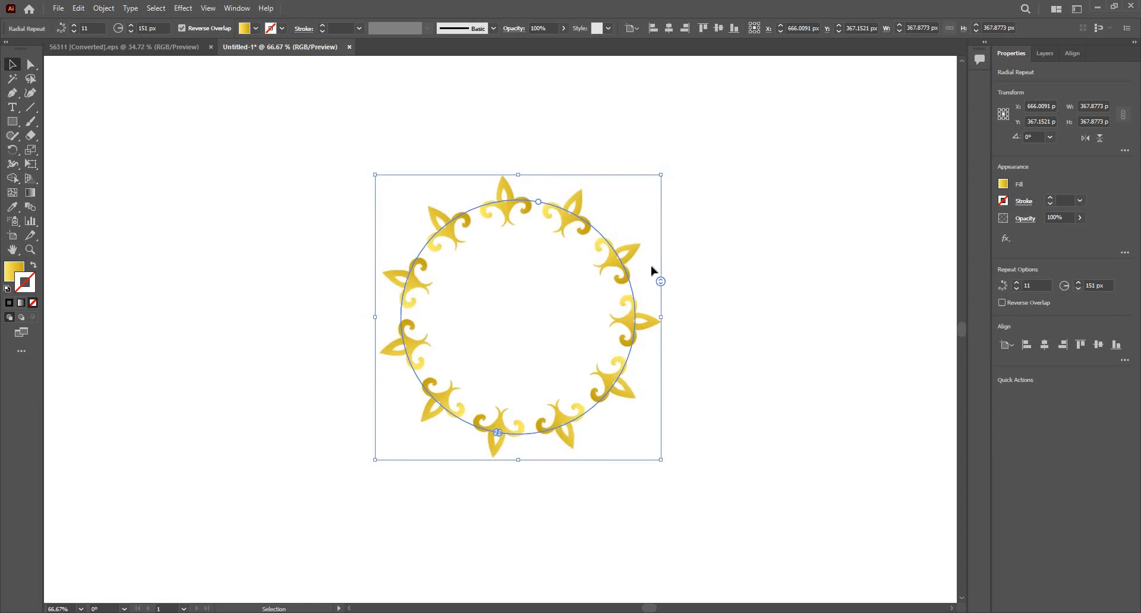
click(1017, 283)
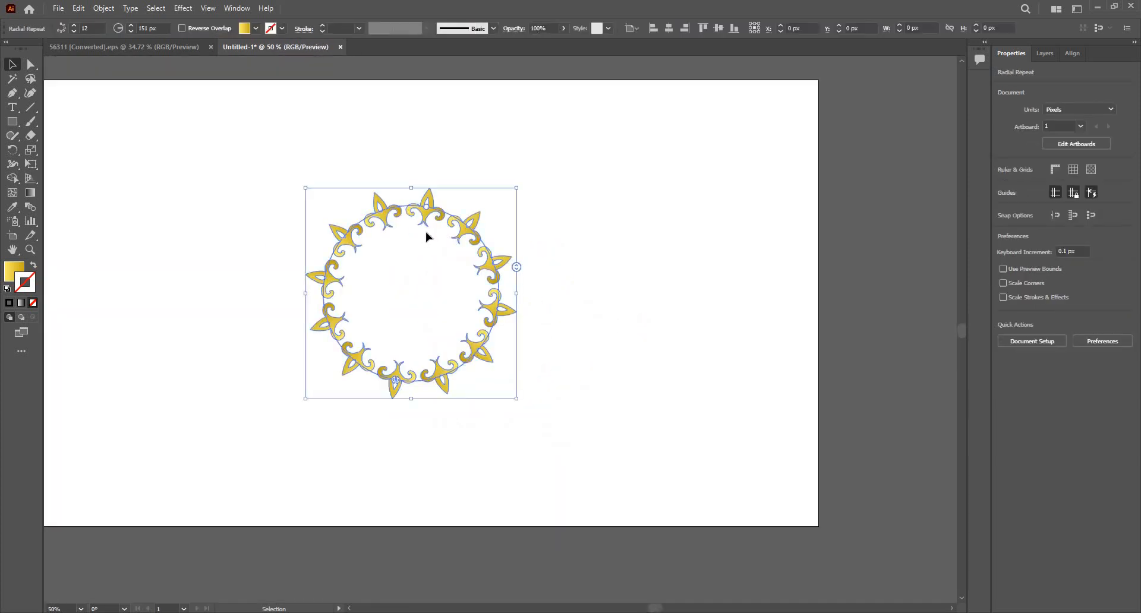
Copy the small fleur-de-lis beneath the teardrop ornament in 56311 [Converted].eps into the Untitled-1 document and place it above the ring.
key(ctrl+Tab)
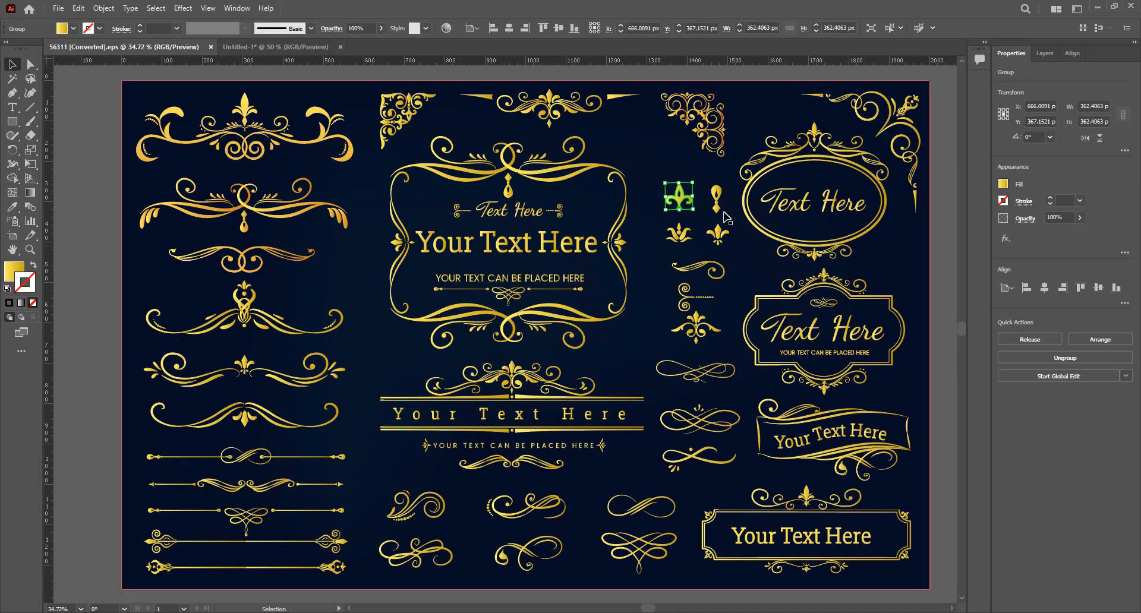
ctrl+click(718, 235)
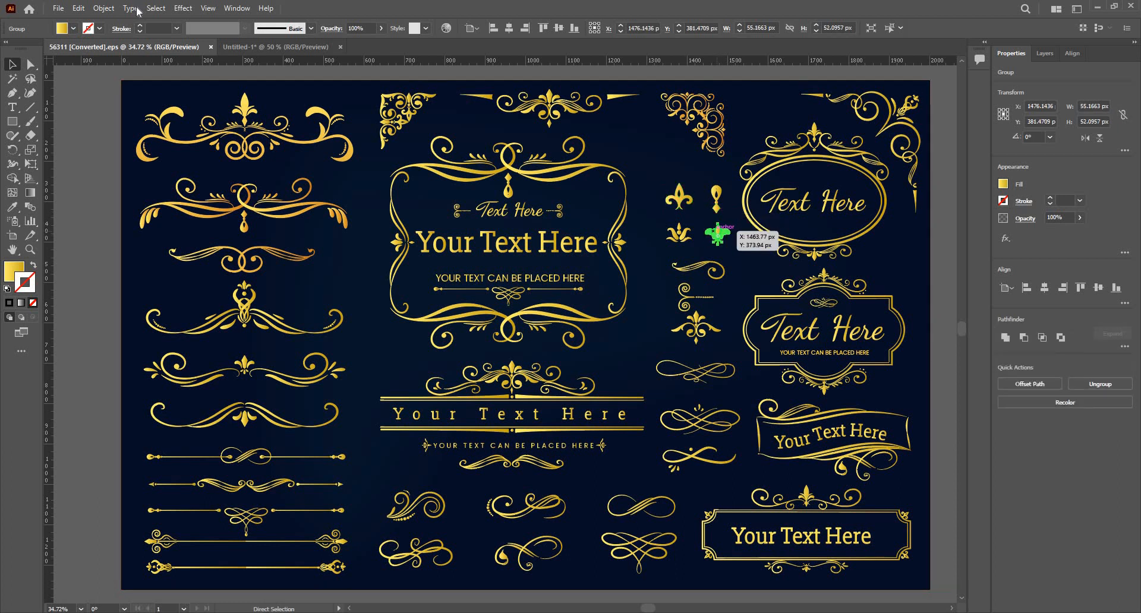
drag(244, 40, 412, 87)
drag(420, 104, 411, 97)
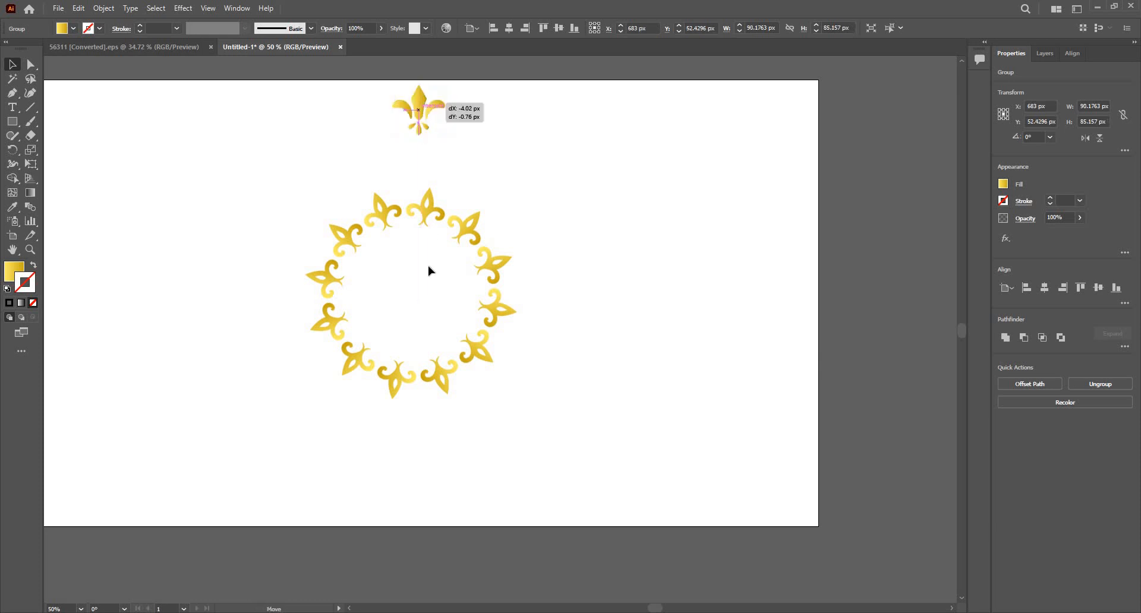
scroll(426, 268, down, 1)
scroll(368, 122, up, 1)
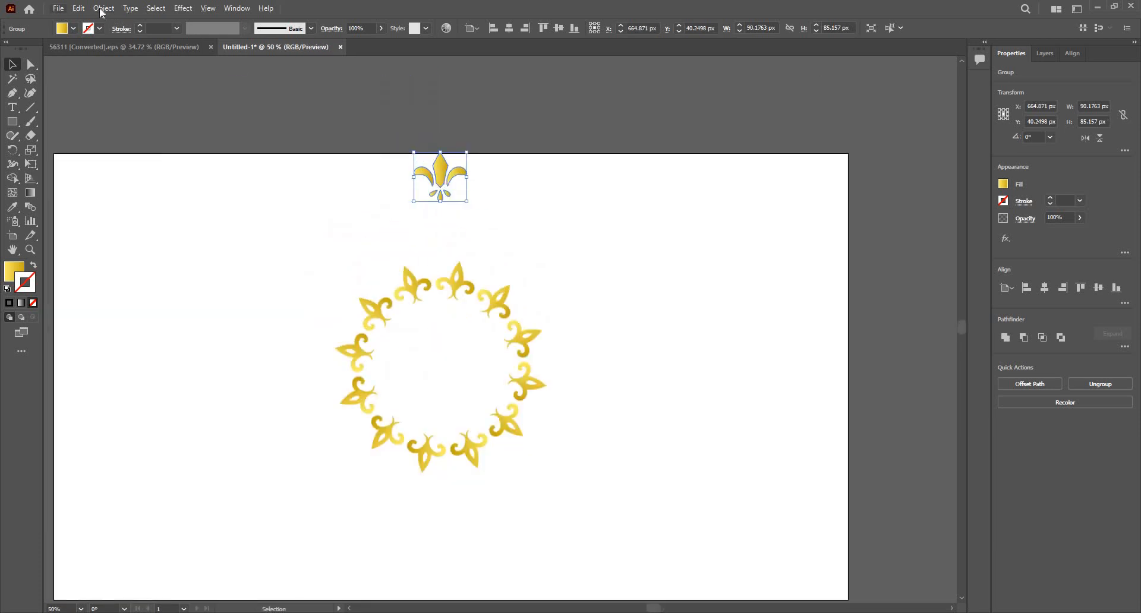
Create a radial repeat from the pasted fleur-de-lis and enlarge its radius to about 303 px.
click(102, 12)
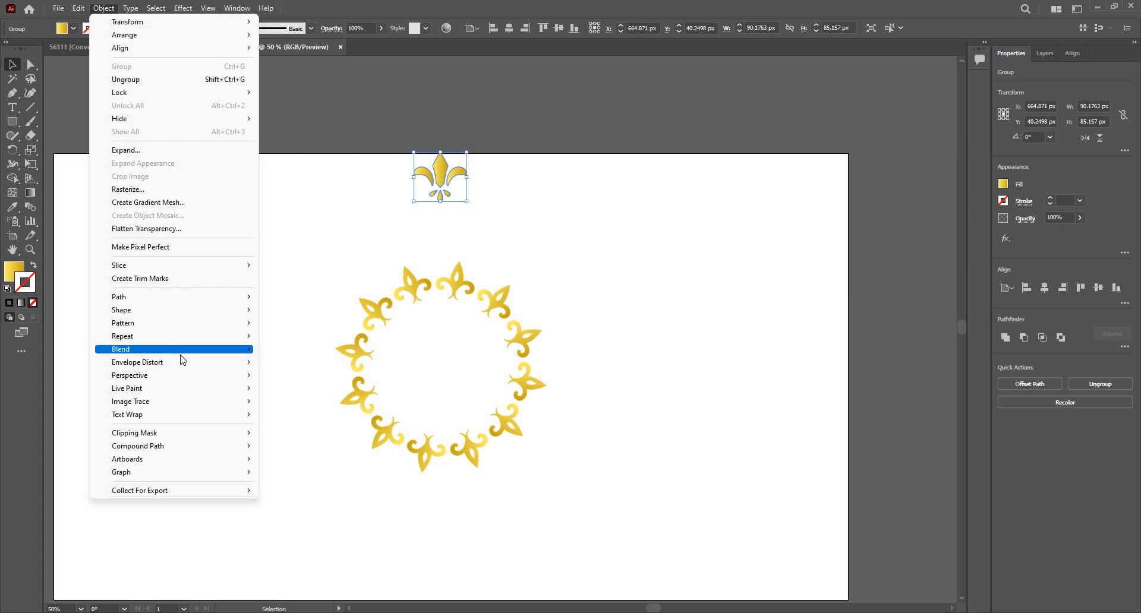
mouse_move(184, 353)
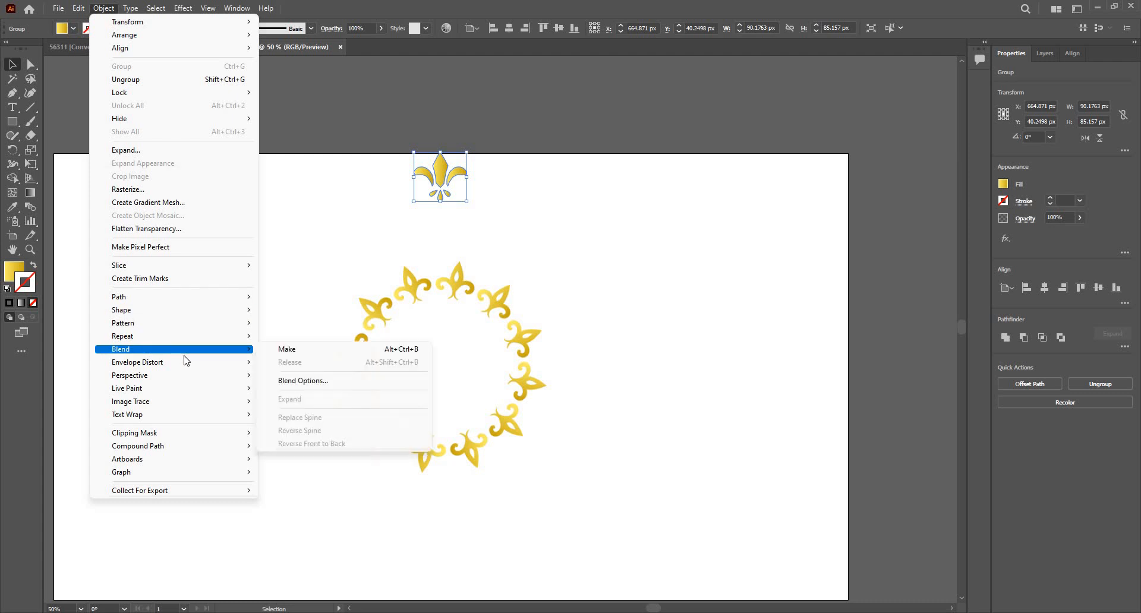
click(276, 340)
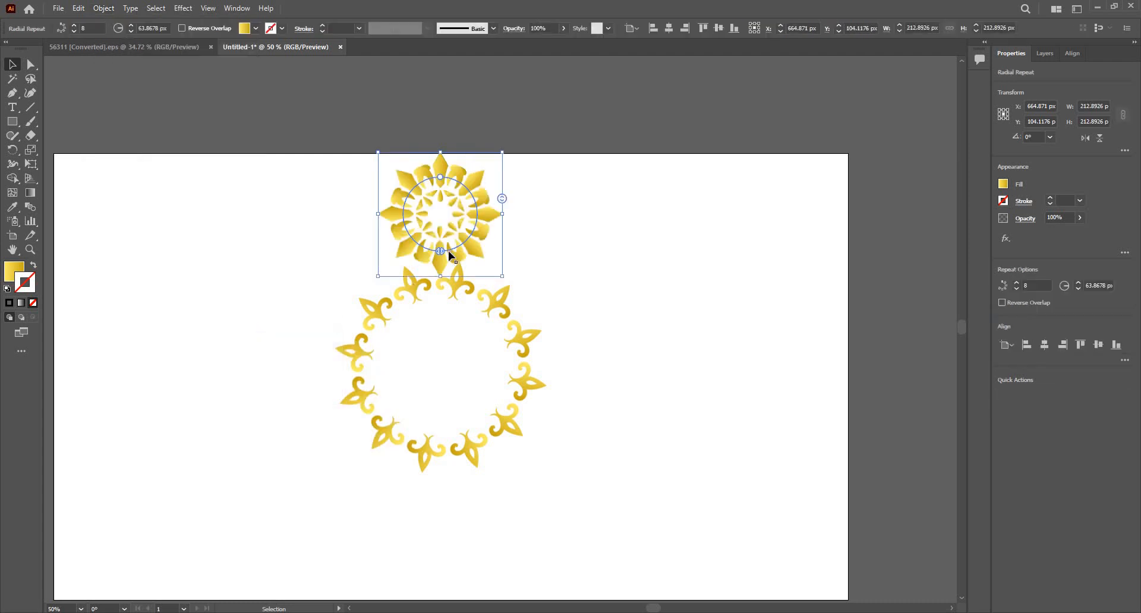
drag(440, 177, 585, 267)
Move the large fleur-de-lis ring around the smaller ring and align both rings by their horizontal and vertical centres.
click(589, 122)
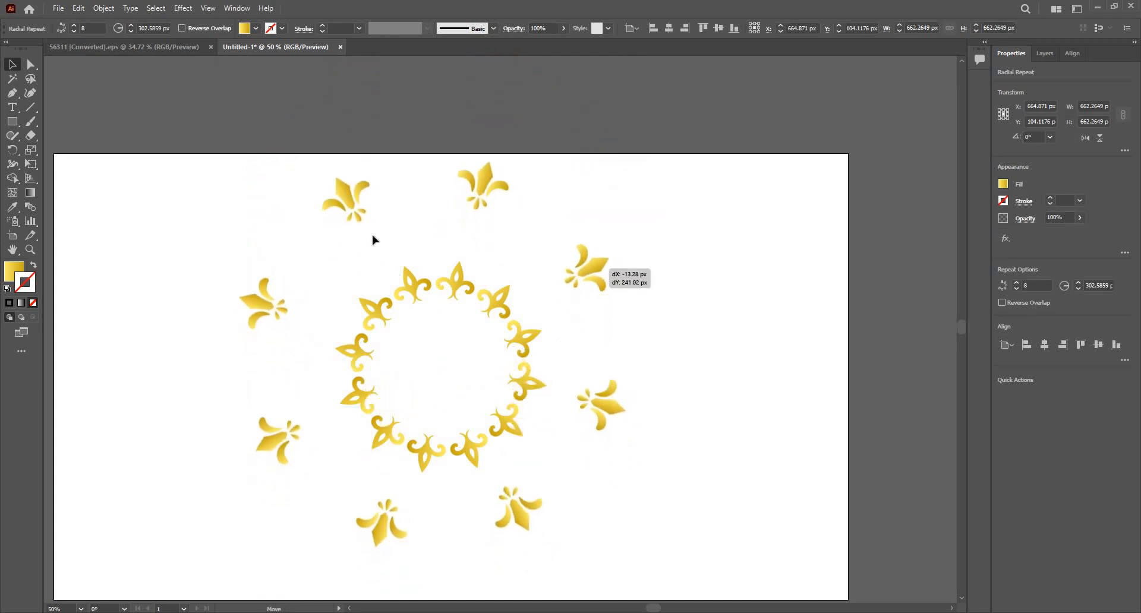
scroll(561, 345, down, 1)
drag(340, 199, 489, 369)
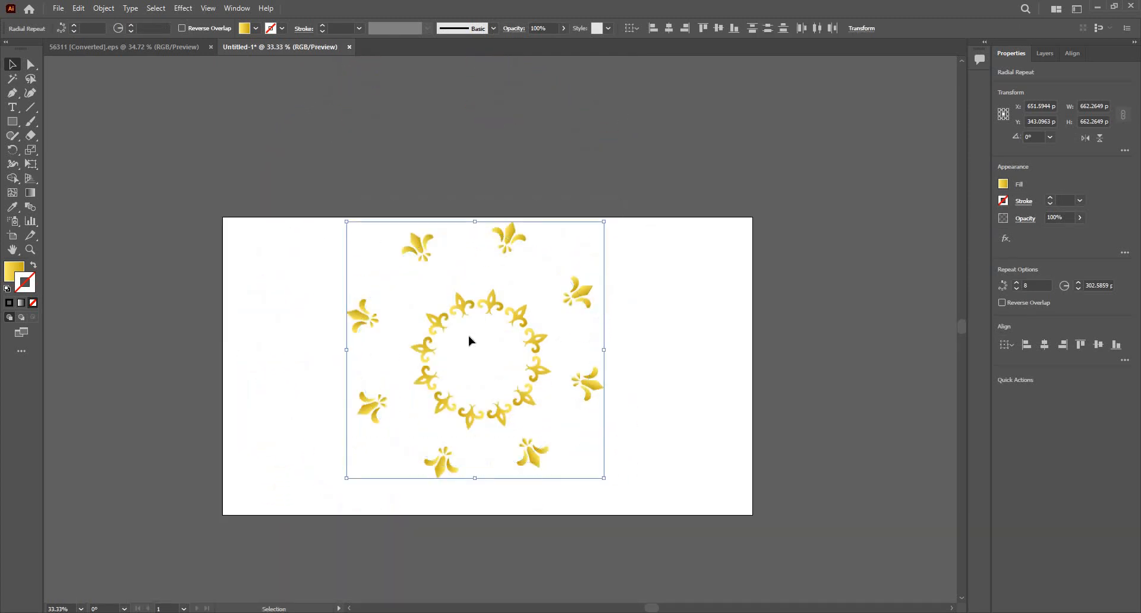
click(491, 296)
shift+click(509, 236)
click(669, 29)
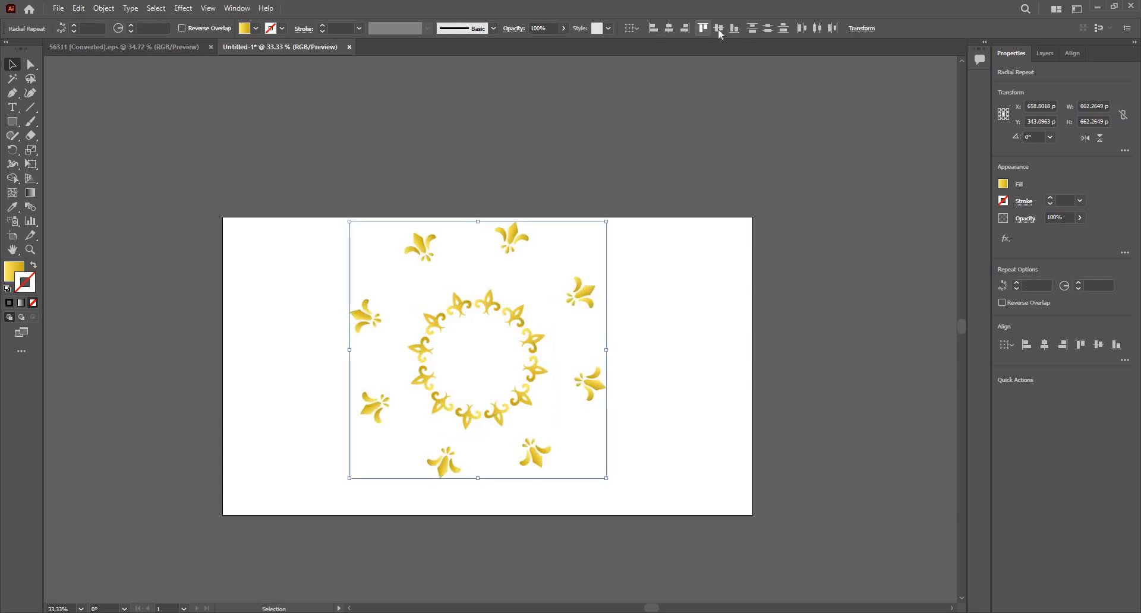
click(718, 29)
click(579, 283)
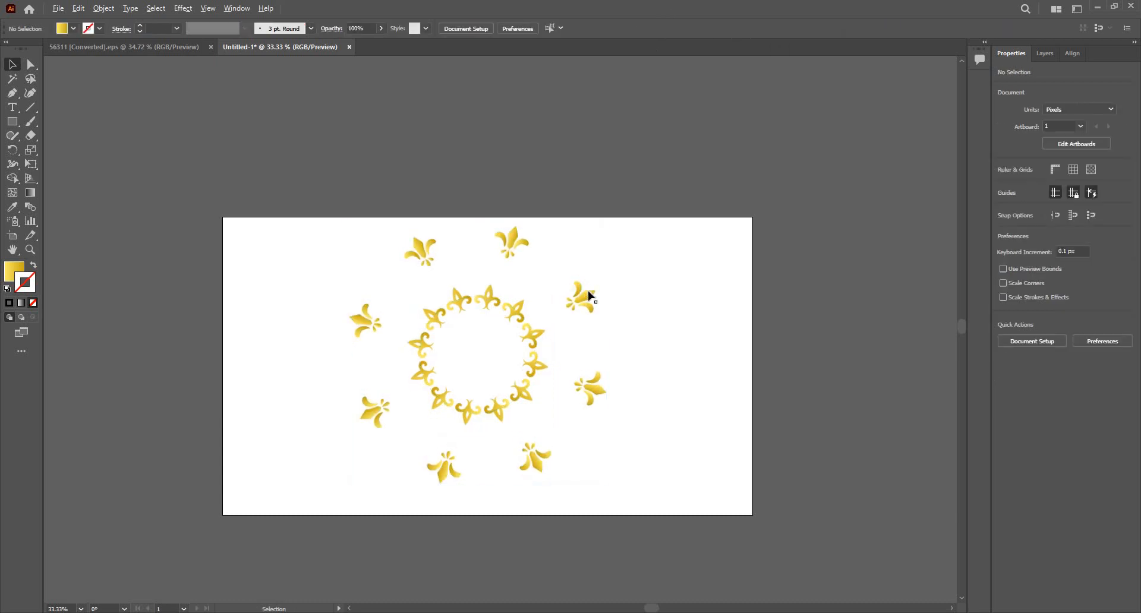
Increase the outer fleur-de-lis ring to 21 instances.
key(ctrl+=)
click(603, 276)
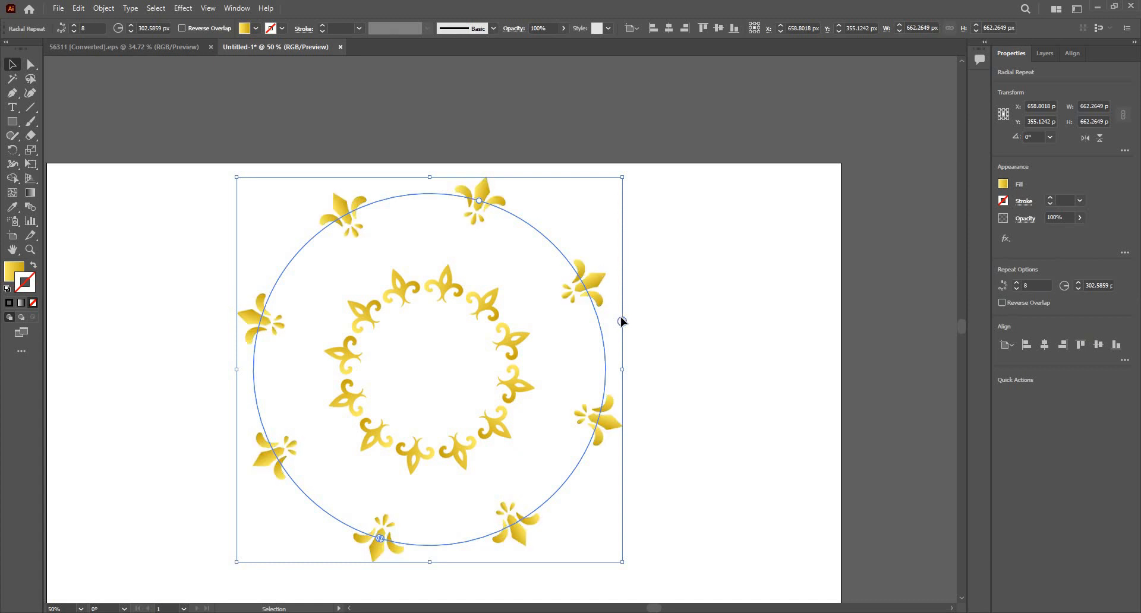
drag(623, 321, 621, 243)
click(545, 277)
key(ctrl+minus)
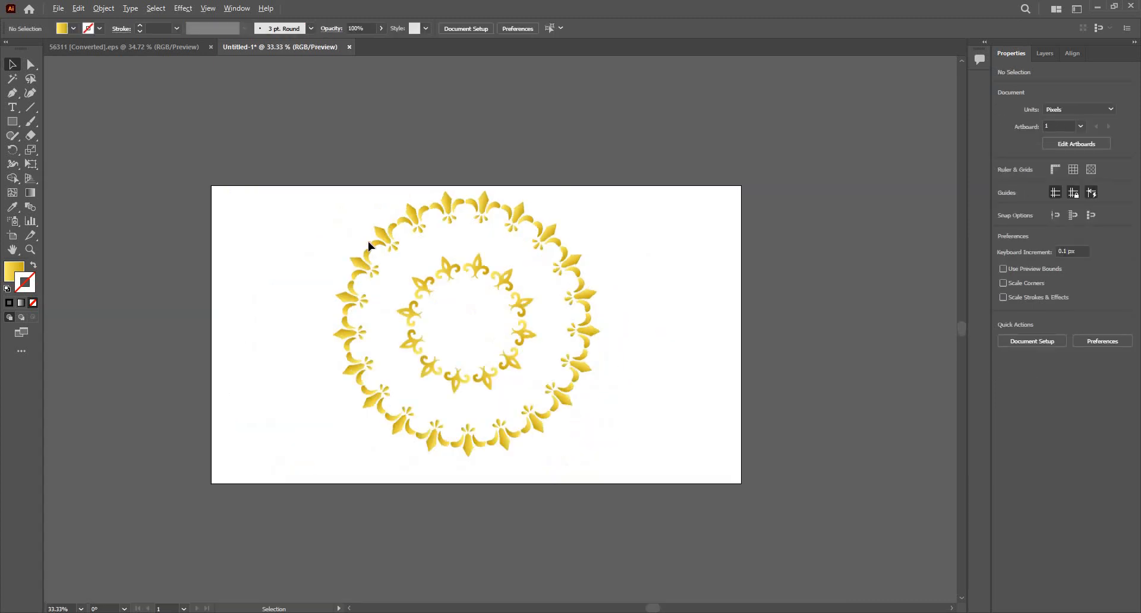
Apply the default white fill and 1 pt black stroke to both the outer and inner rings.
click(383, 239)
key(d)
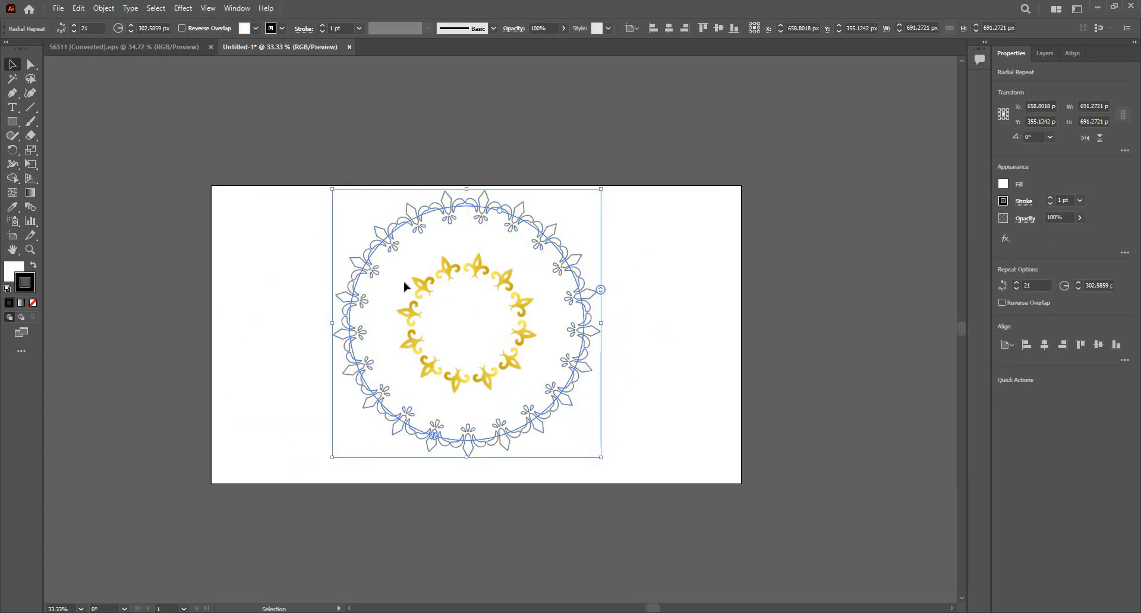
click(434, 283)
key(d)
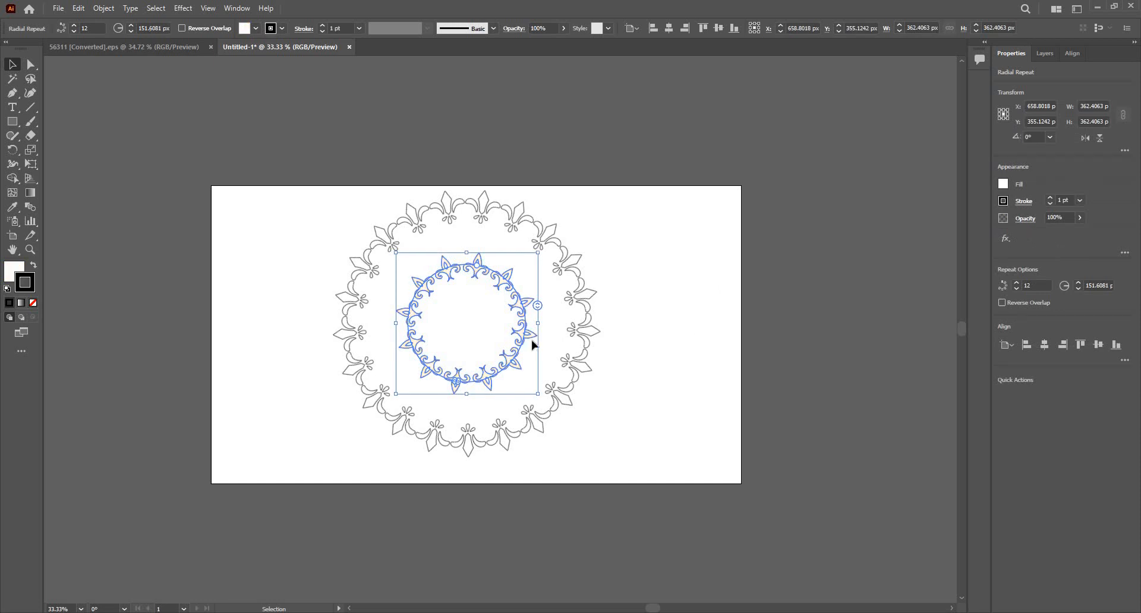
click(617, 326)
key(ctrl+=)
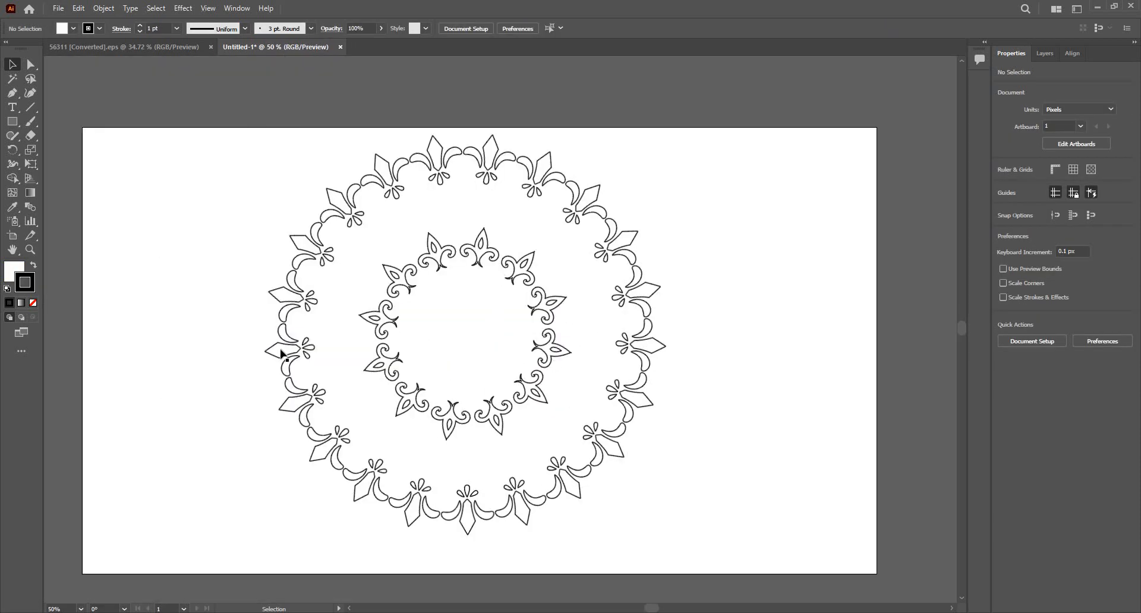
click(564, 350)
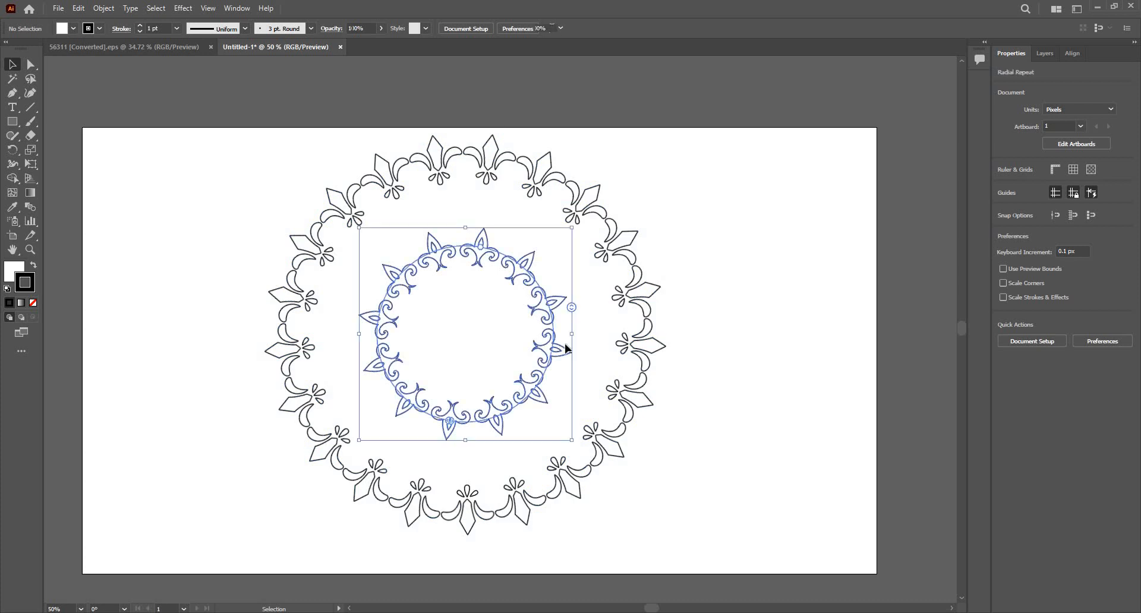
key(ctrl+minus)
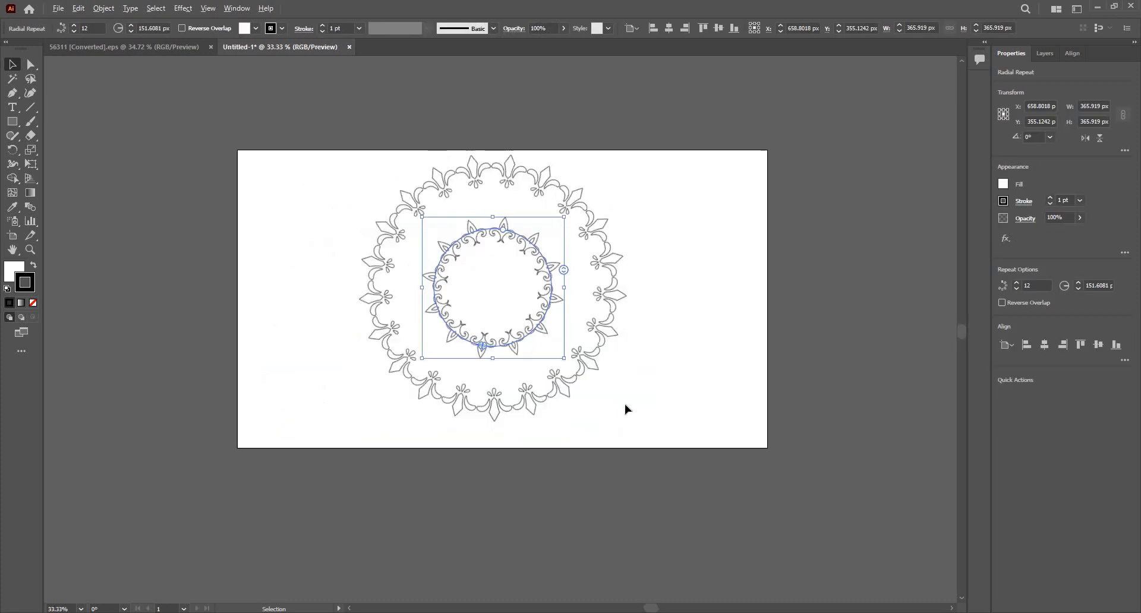
click(473, 228)
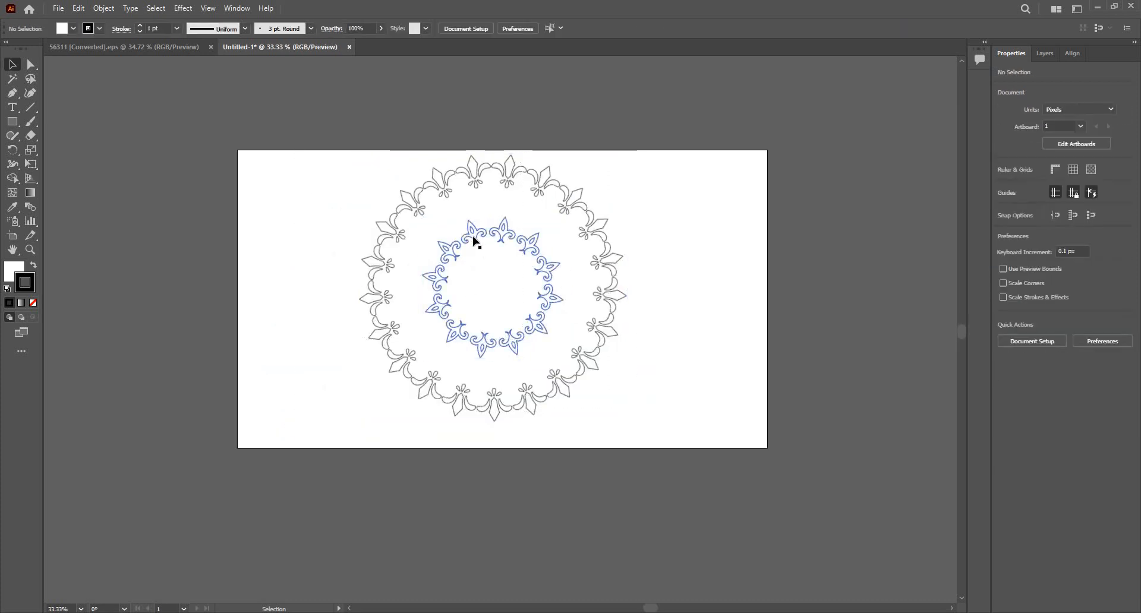
click(474, 238)
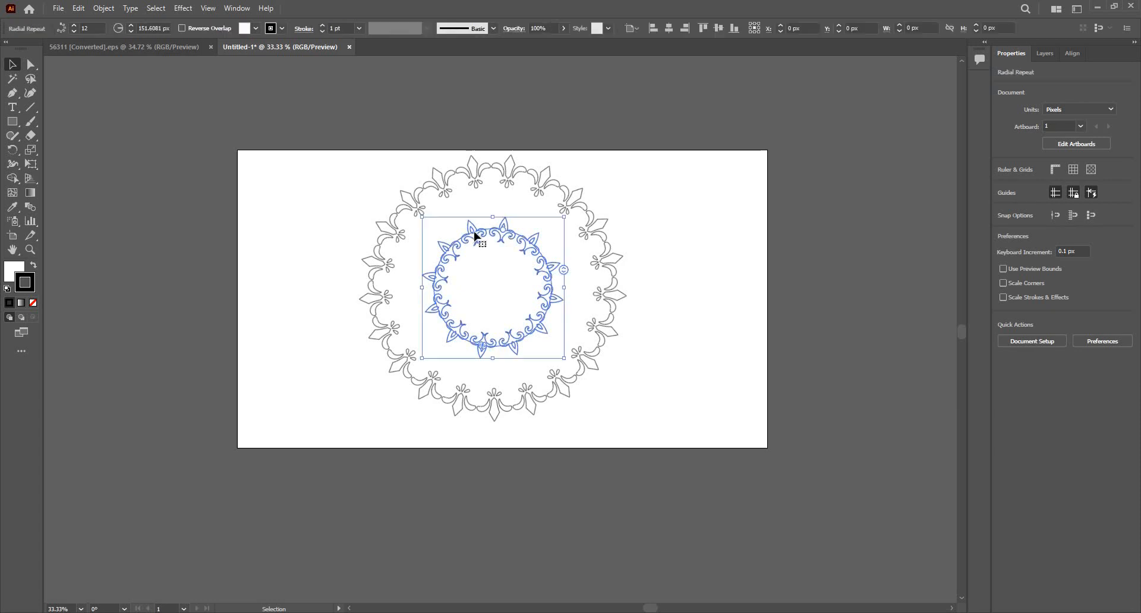
click(694, 195)
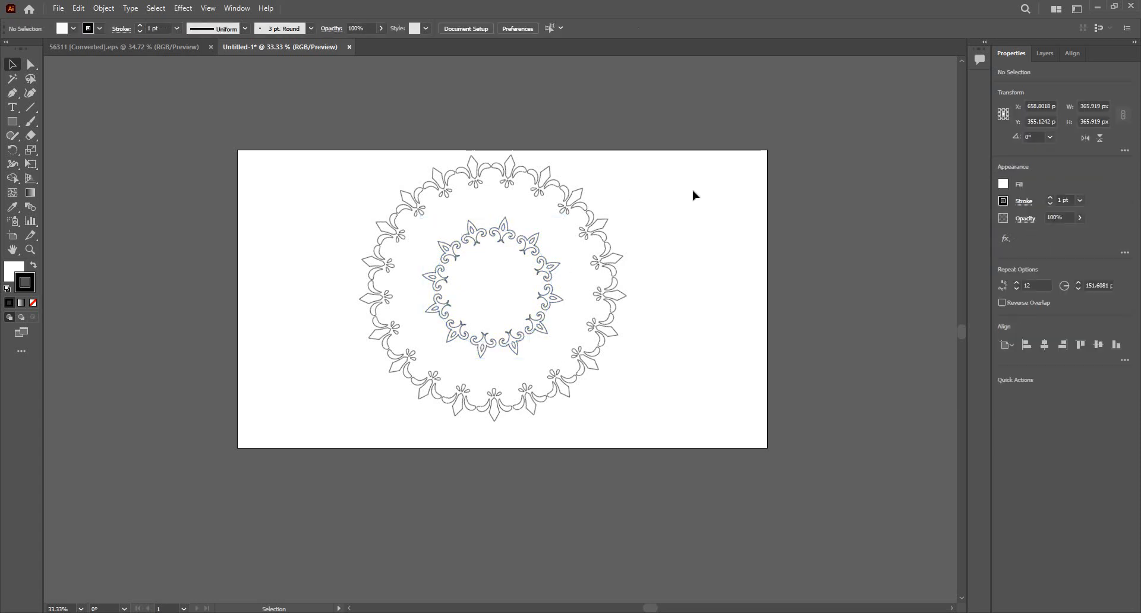
click(462, 253)
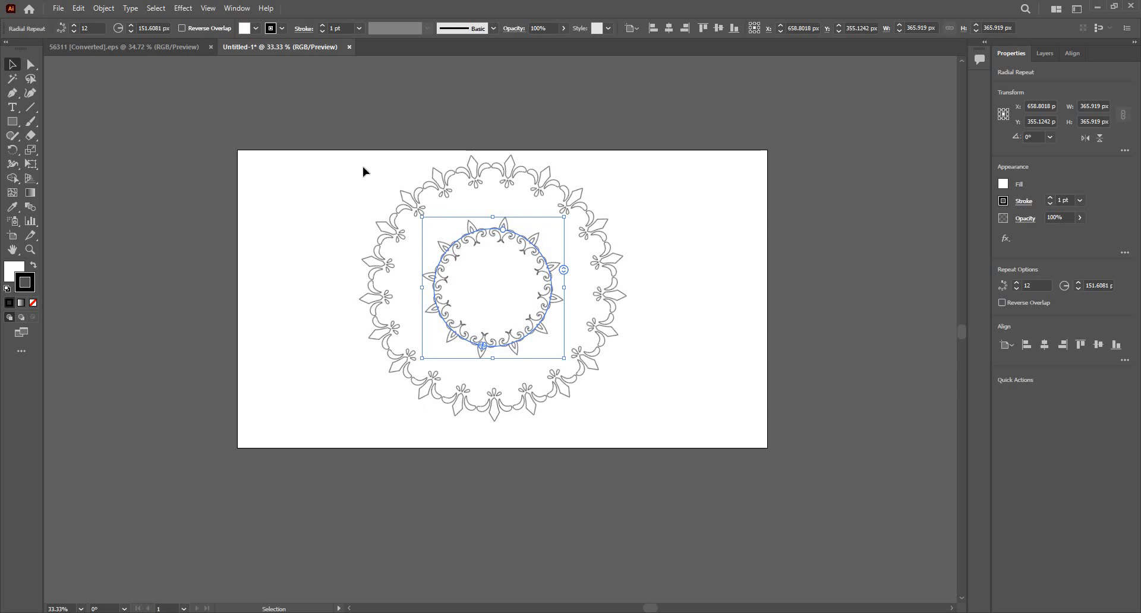
click(405, 200)
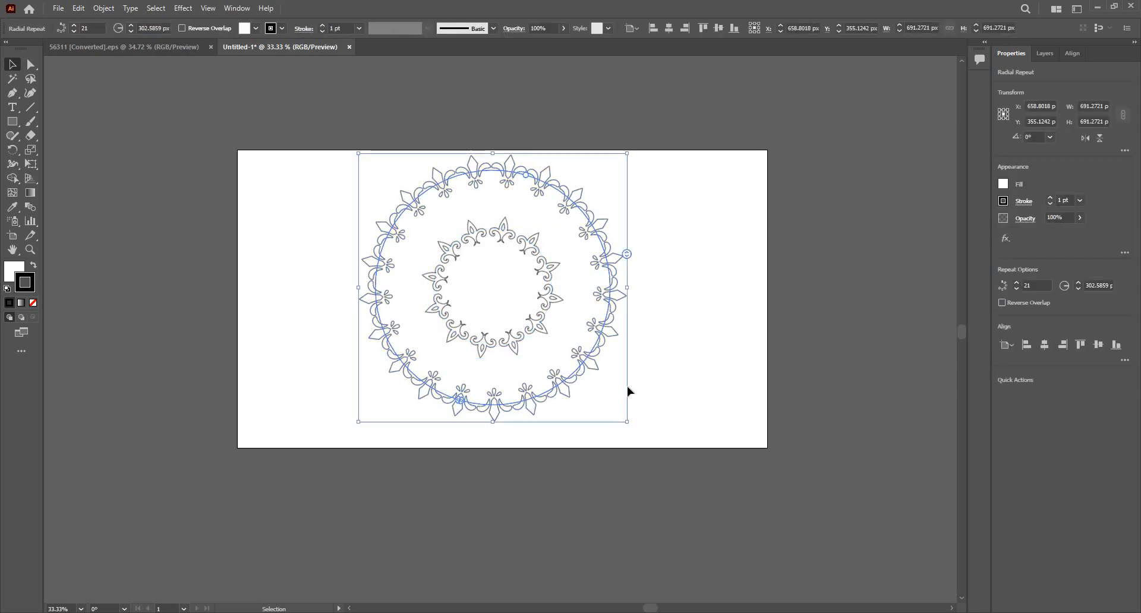
Delete the outer and inner ornament rings from the artboard.
drag(321, 164, 629, 389)
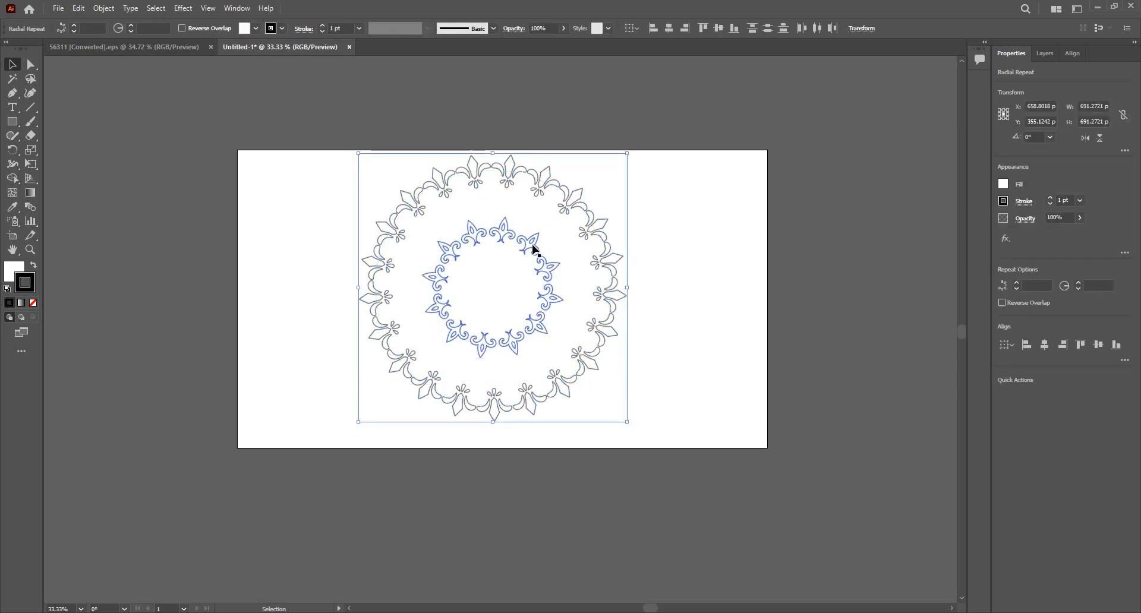
shift+click(533, 249)
key(Delete)
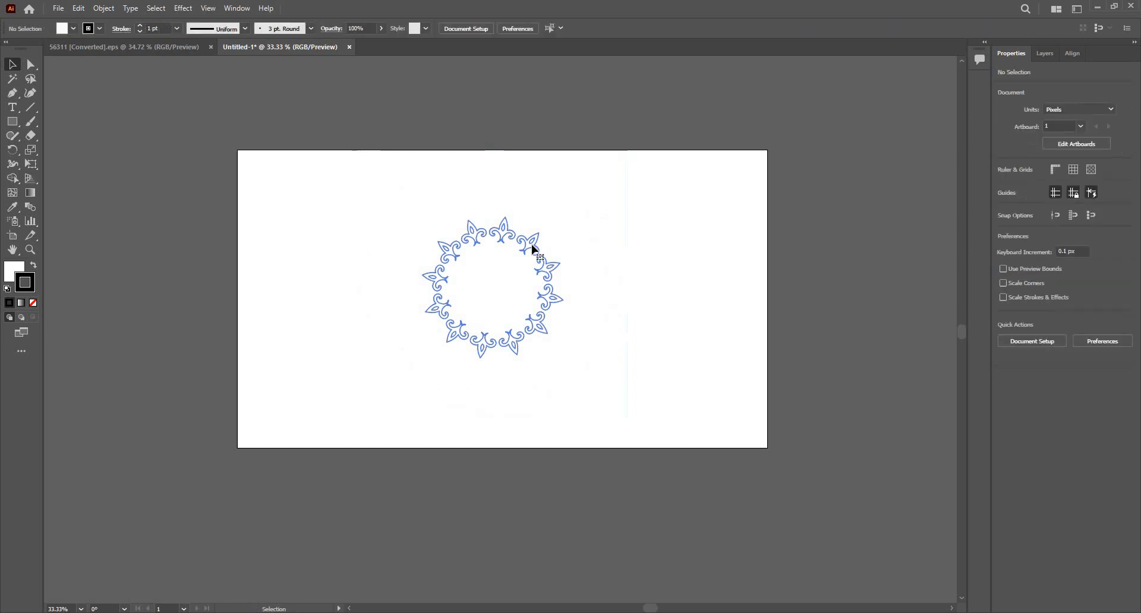
click(532, 249)
key(Delete)
Copy the leafy swirl ornament near the lower middle of 56311 [Converted].eps into the middle of the Untitled-1 artboard.
click(103, 48)
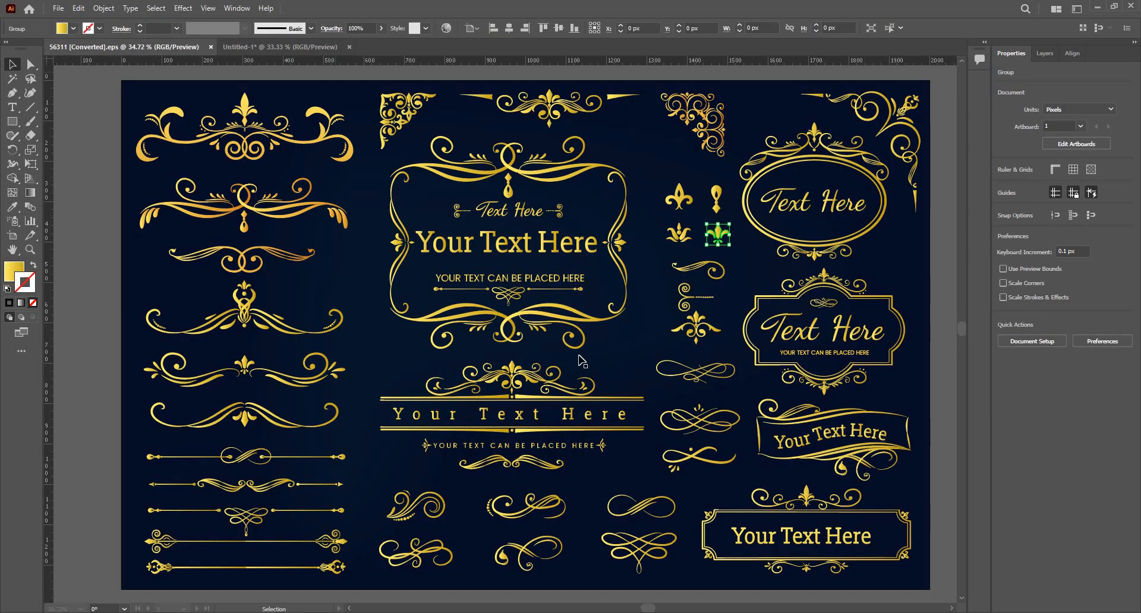
click(697, 328)
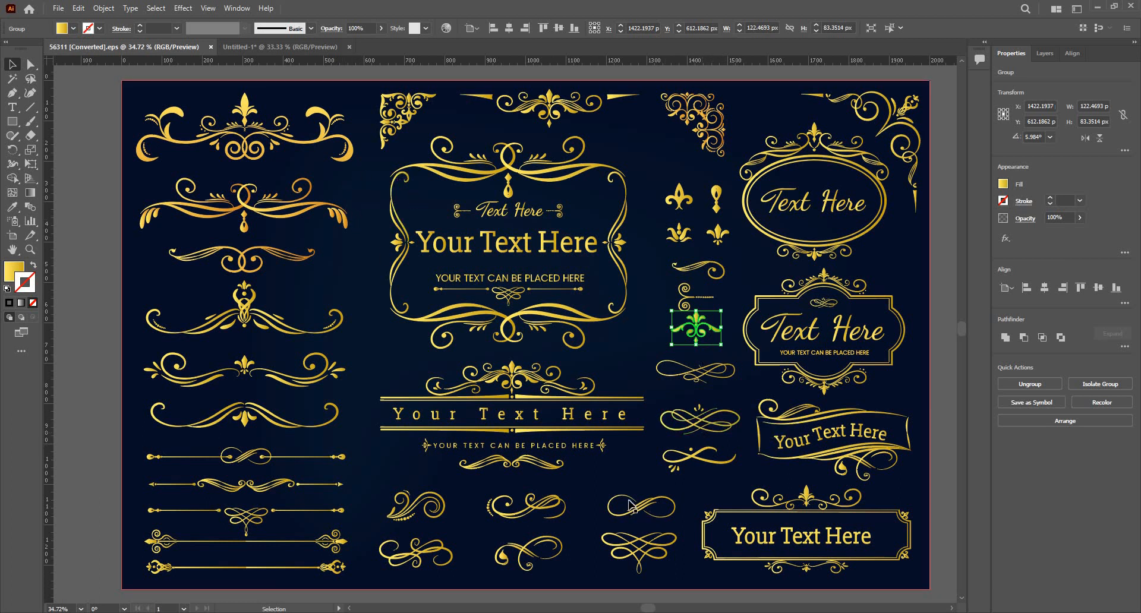
click(409, 514)
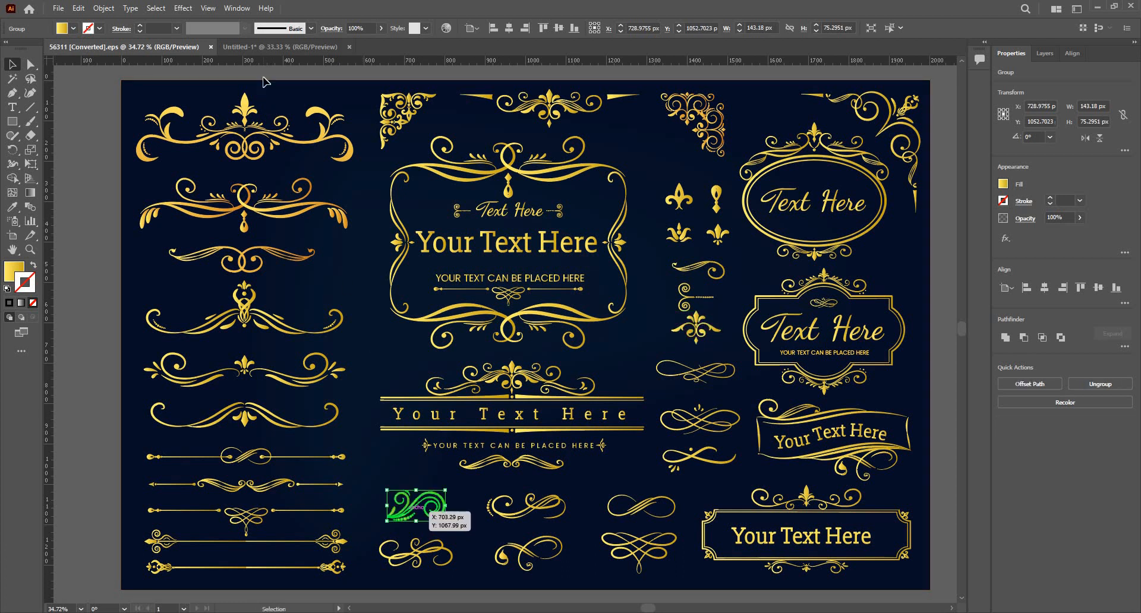
drag(266, 82, 377, 287)
key(ctrl+equal)
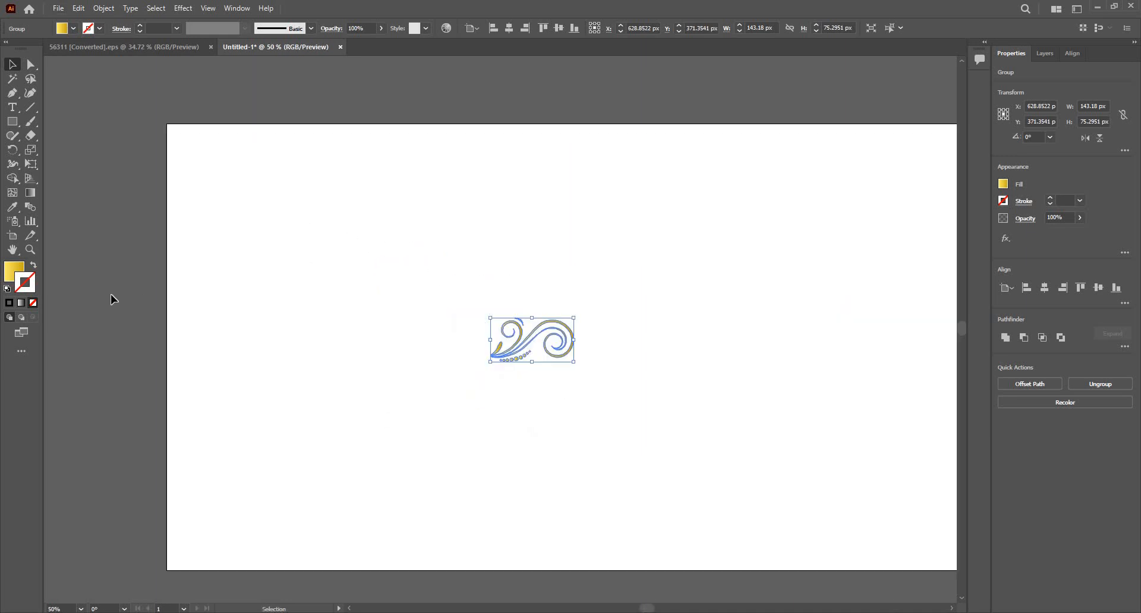
Give the swirl ornament a solid black fill with no stroke and keep it selected.
click(6, 288)
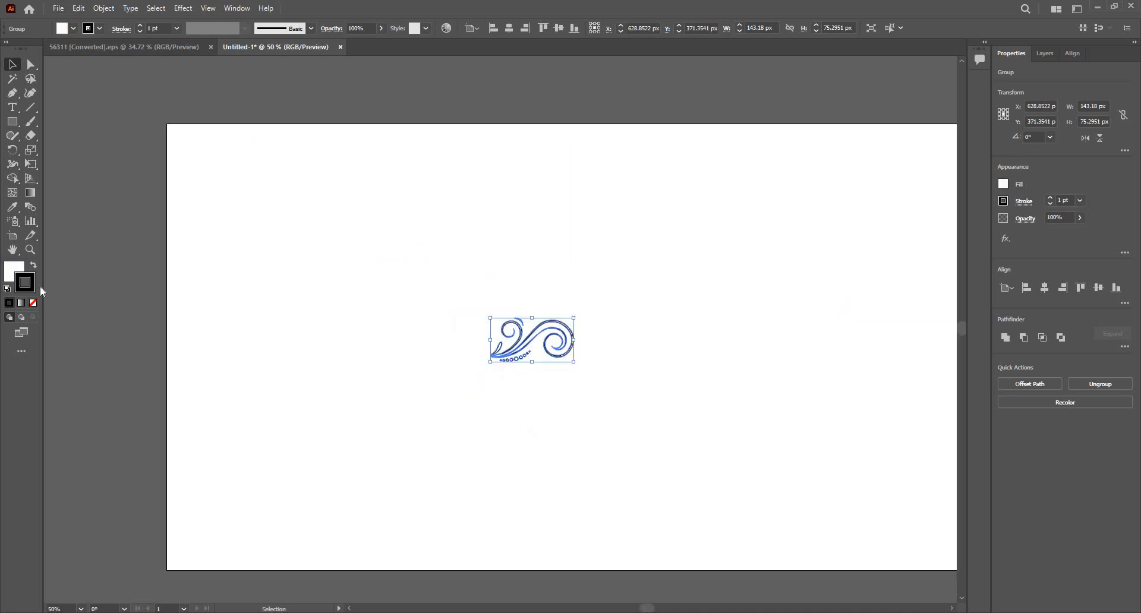
key(ctrl+z)
click(583, 371)
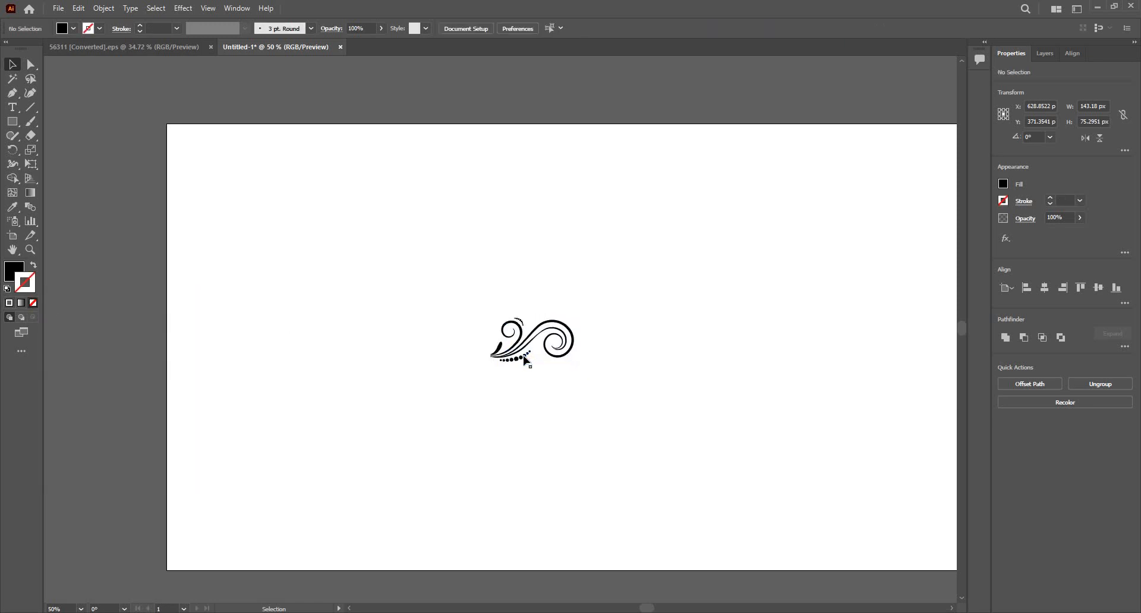
key(ctrl+z)
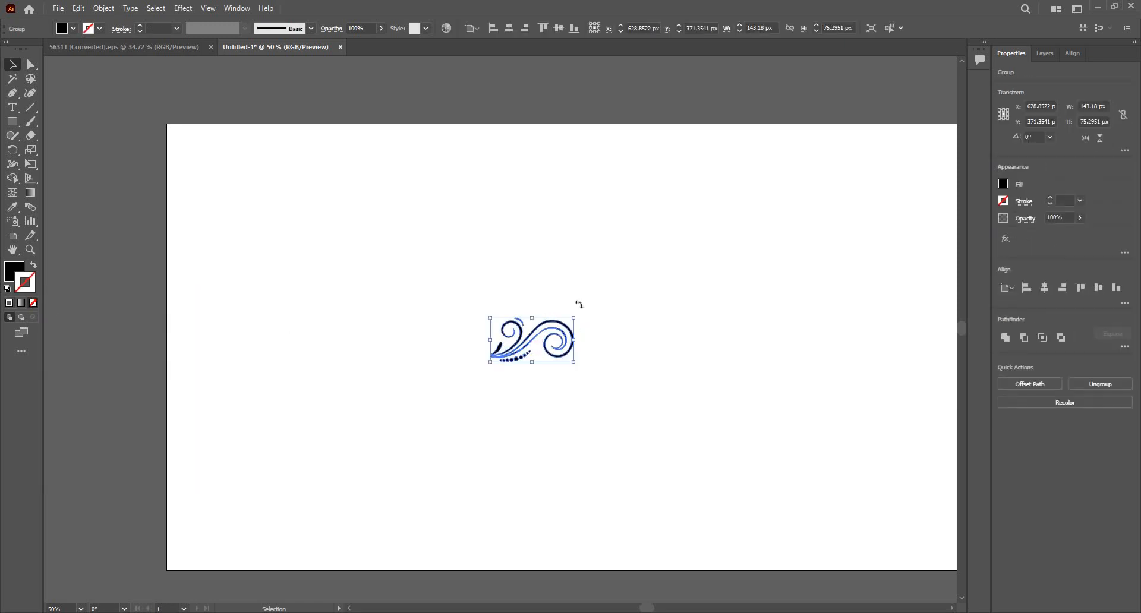
Rotate the swirl ornament 90° and scale it to about 48 × 91 px near the artboard's upper-left corner.
drag(579, 304, 603, 284)
drag(550, 321, 239, 203)
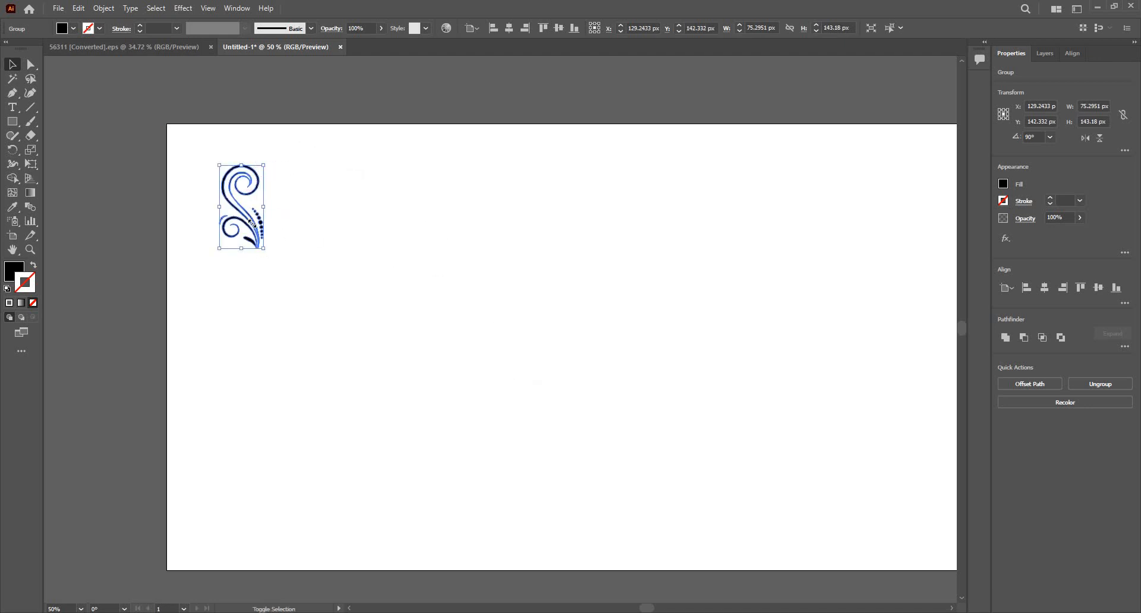
drag(263, 249, 250, 219)
click(412, 459)
scroll(318, 254, up, 1)
scroll(319, 255, down, 1)
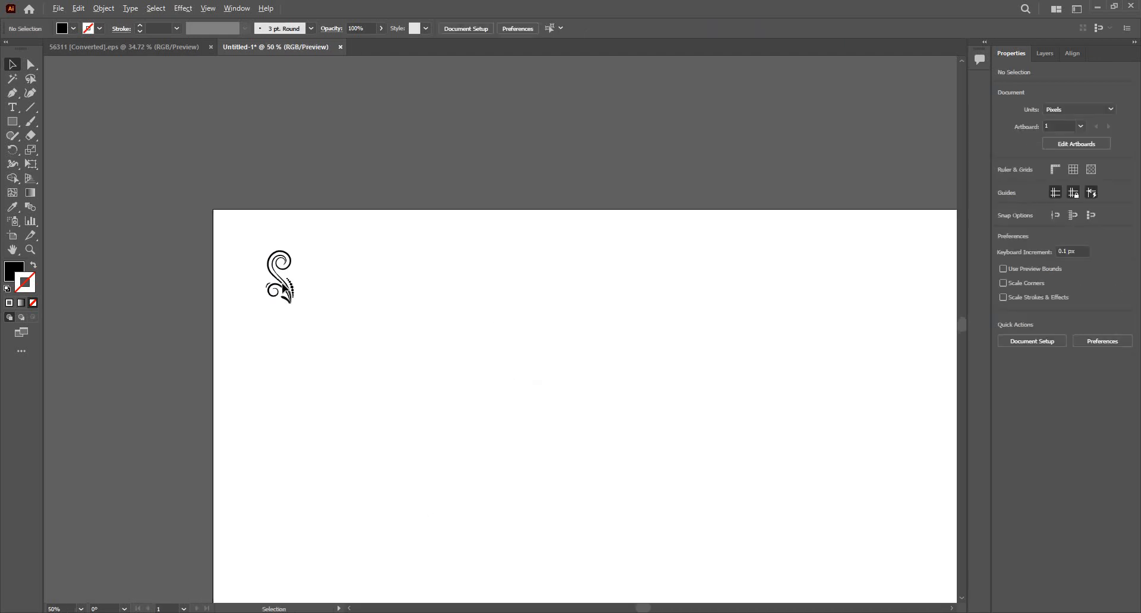
scroll(316, 255, up, 1)
click(286, 283)
drag(402, 306, 356, 200)
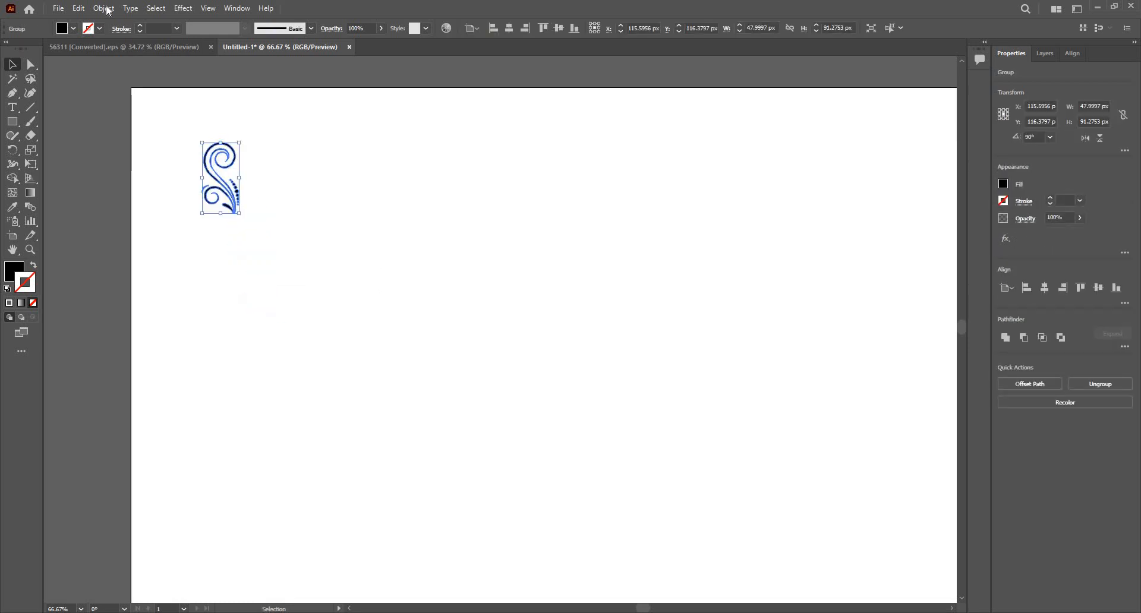
Apply a Grid repeat to the upright swirl ornament.
click(106, 9)
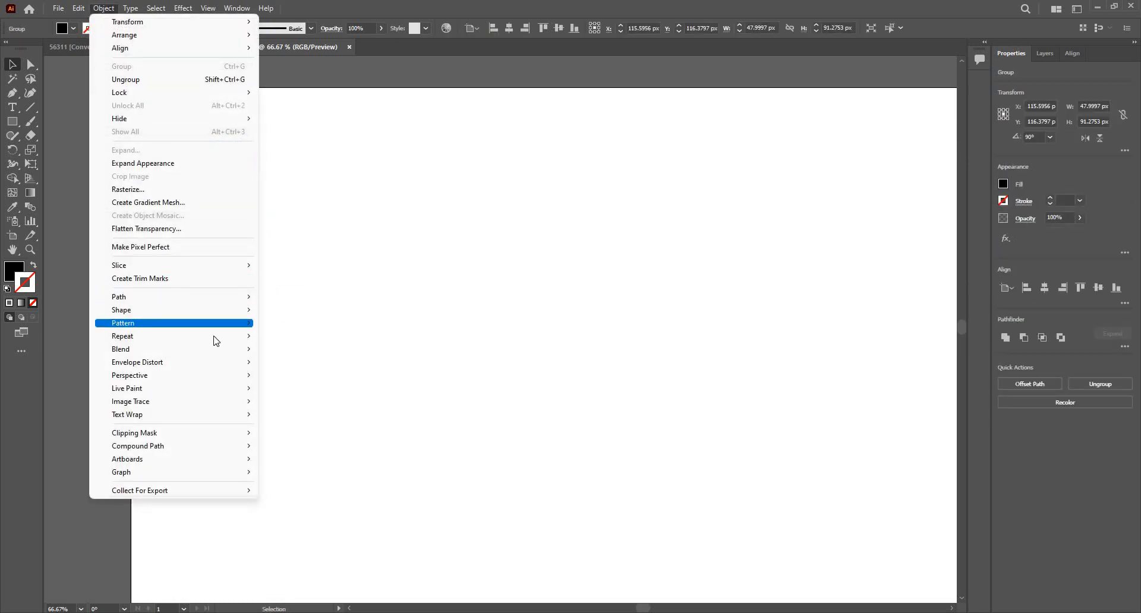
mouse_move(215, 338)
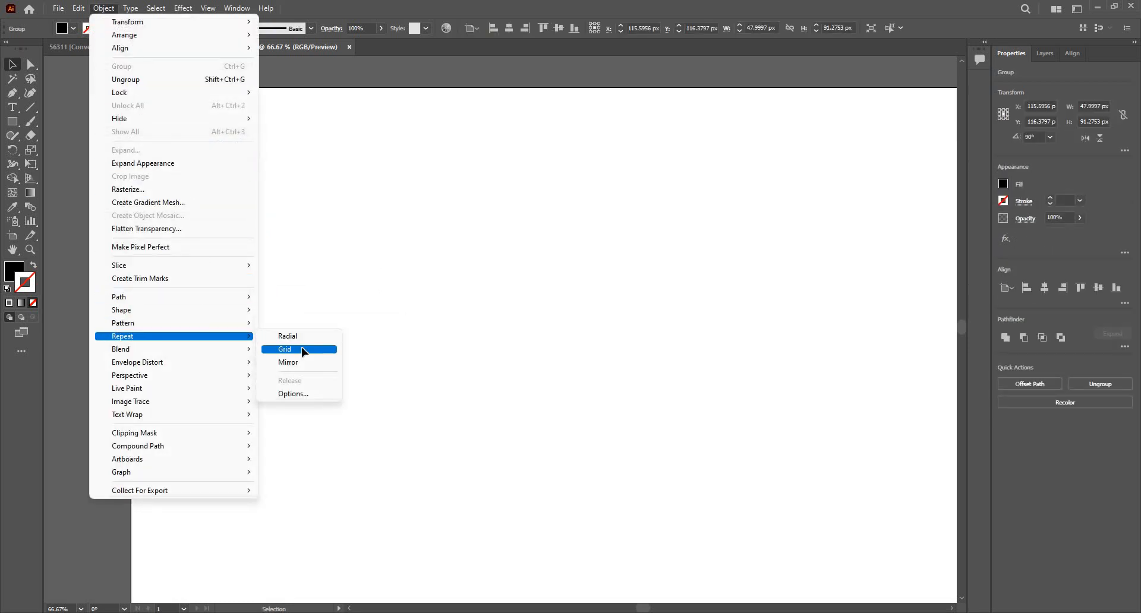
click(302, 350)
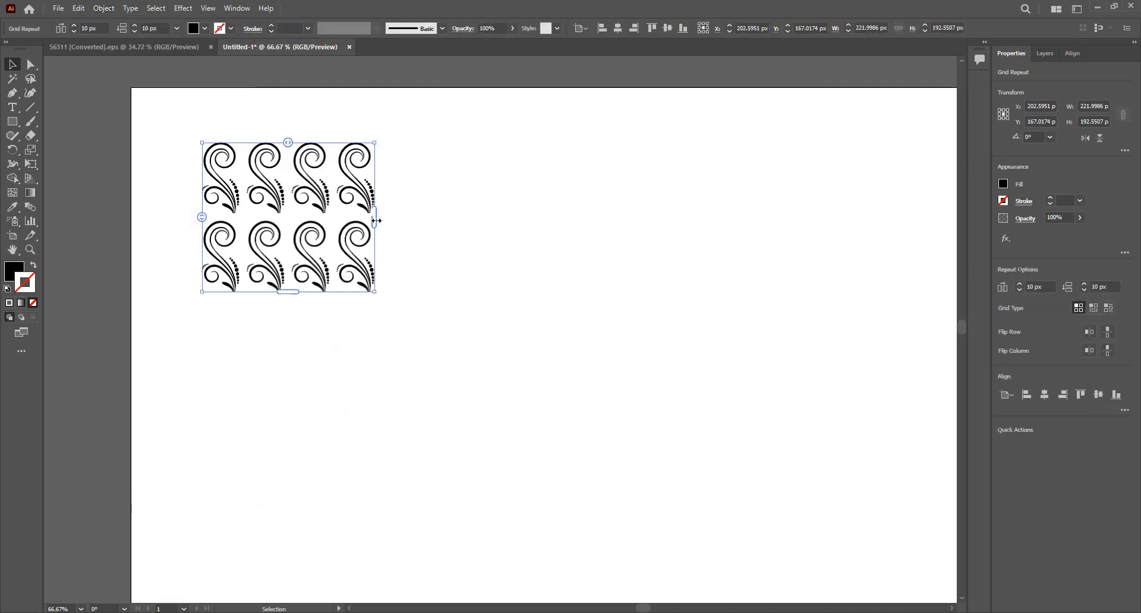
Extend the swirl grid across and down the artboard to about 1183 × 627 px.
drag(376, 220, 882, 250)
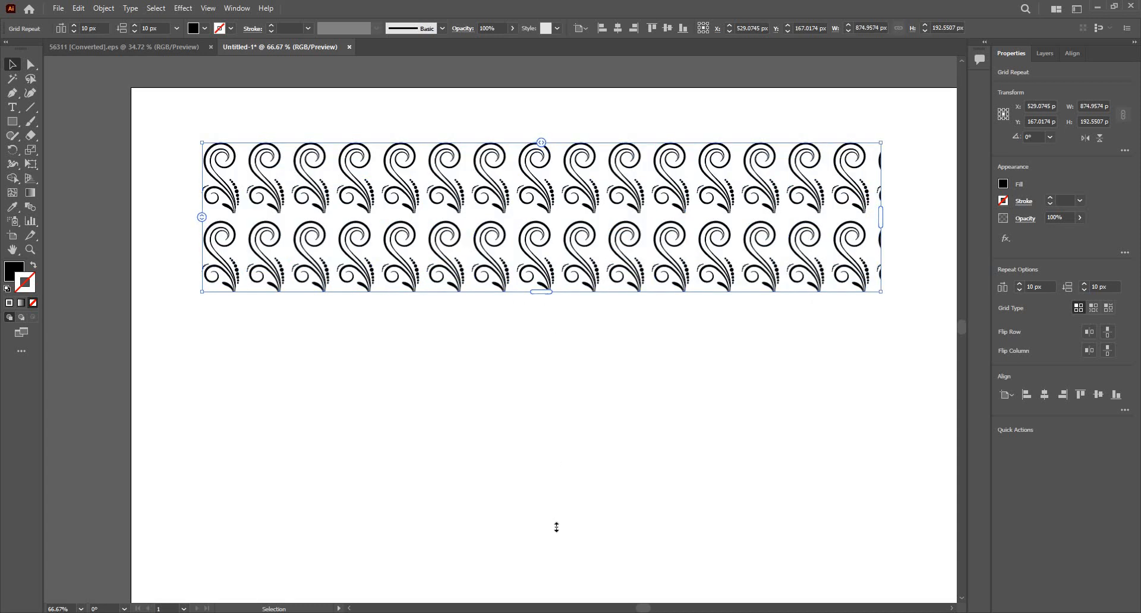
drag(541, 292, 557, 528)
scroll(293, 127, down, 2)
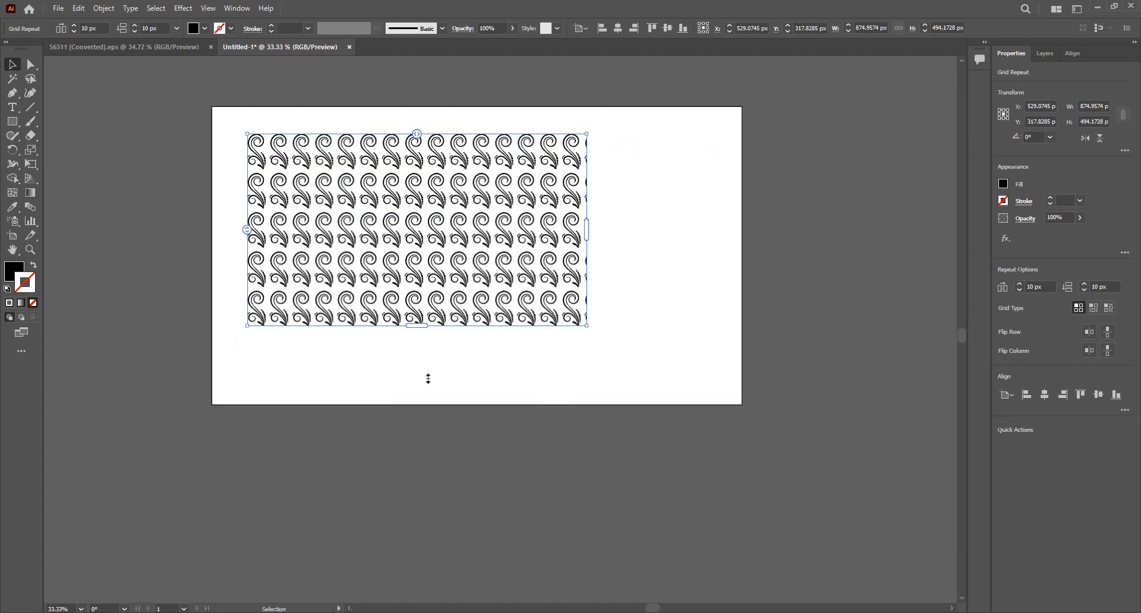
drag(428, 378, 428, 379)
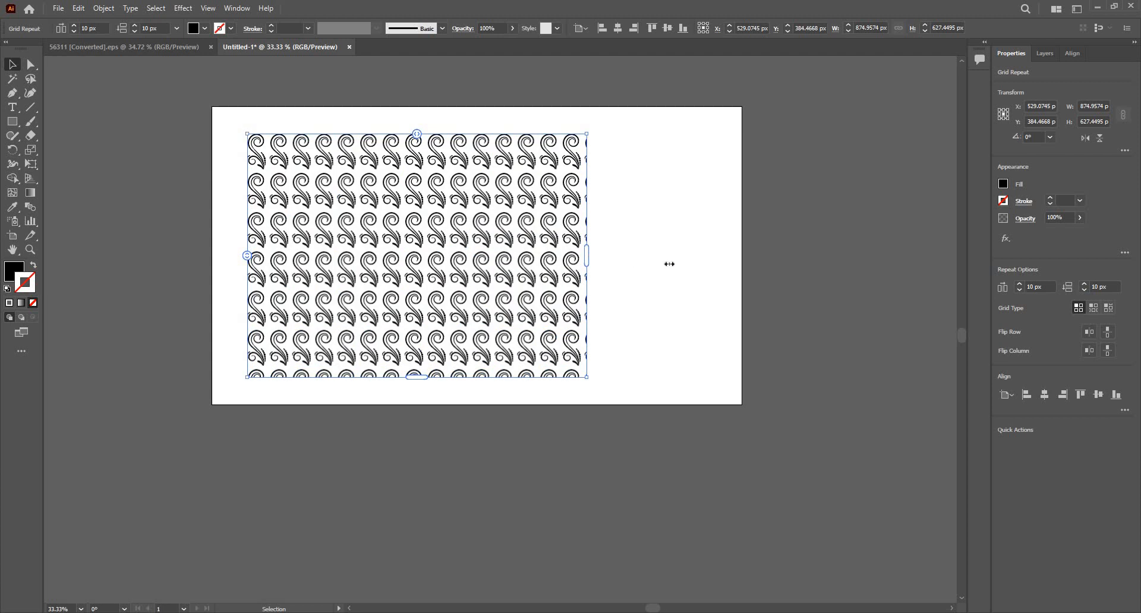
drag(740, 268, 741, 268)
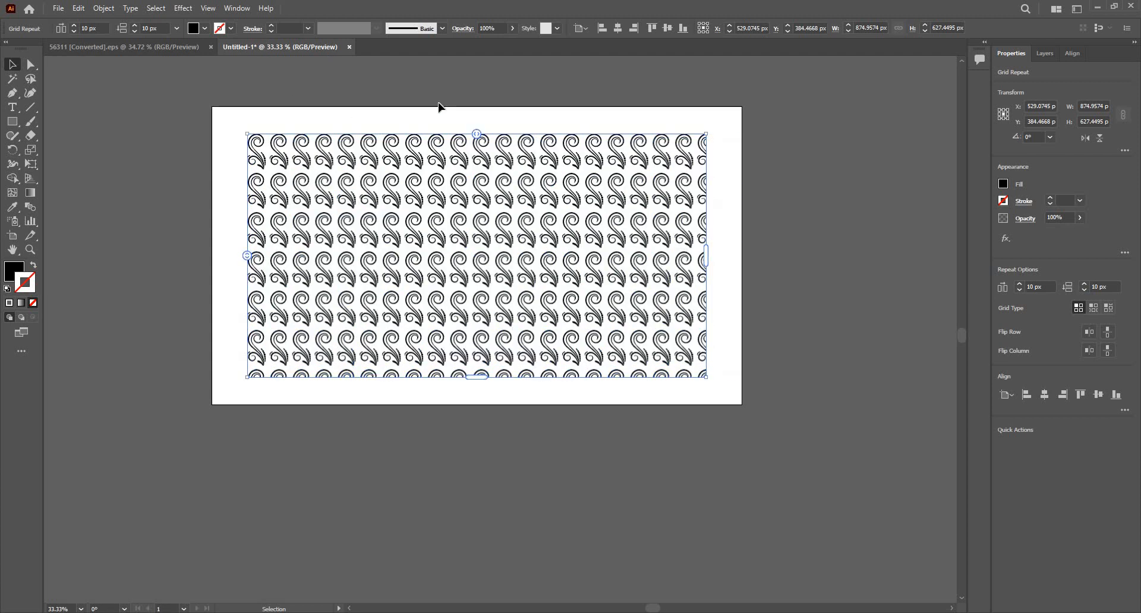
Adjust the grid's horizontal spacing to about 7.56 px and its vertical spacing to about 10.19 px.
scroll(491, 153, up, 1)
mouse_move(499, 139)
mouse_down()
mouse_move(466, 142)
mouse_move(493, 149)
mouse_up()
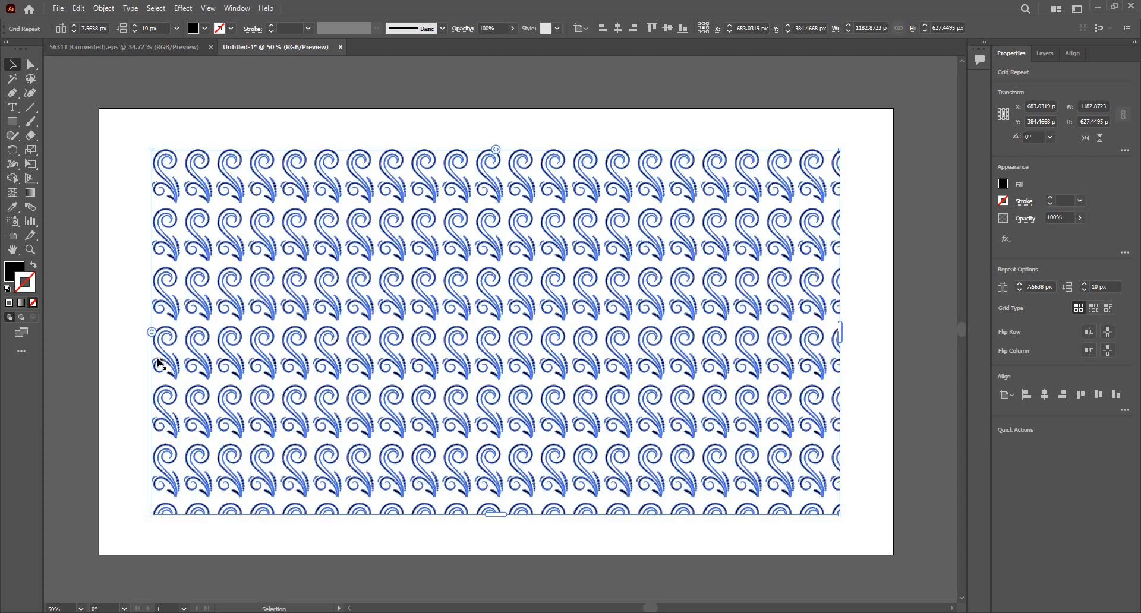
drag(155, 327, 159, 337)
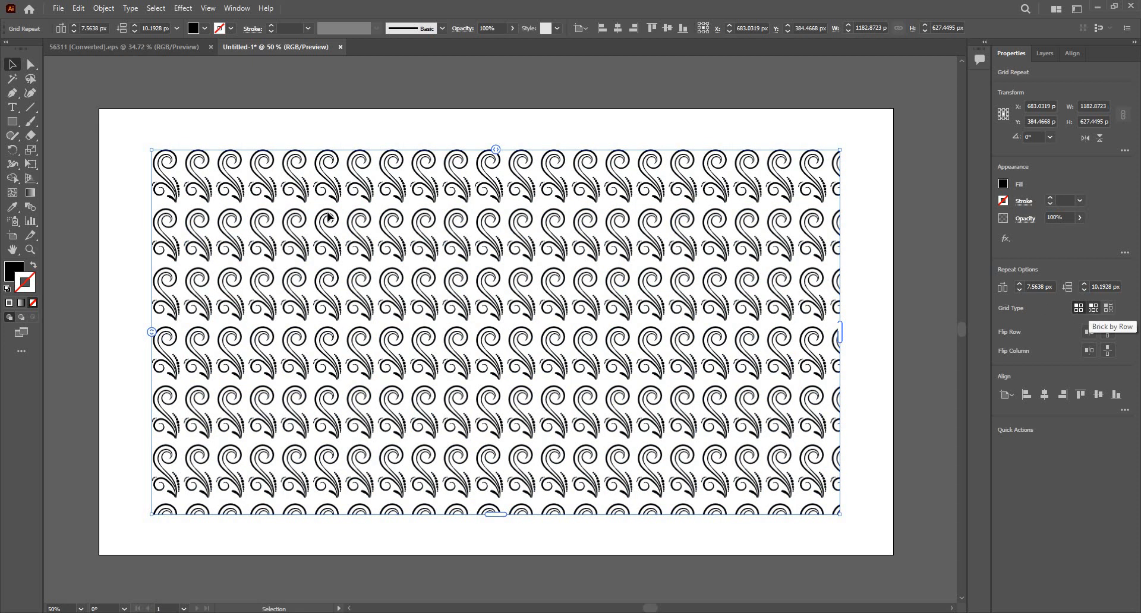
Try the Brick by Row layout and vertically flipped rows, and settle on Brick by Column with columns flipped vertically.
click(1092, 308)
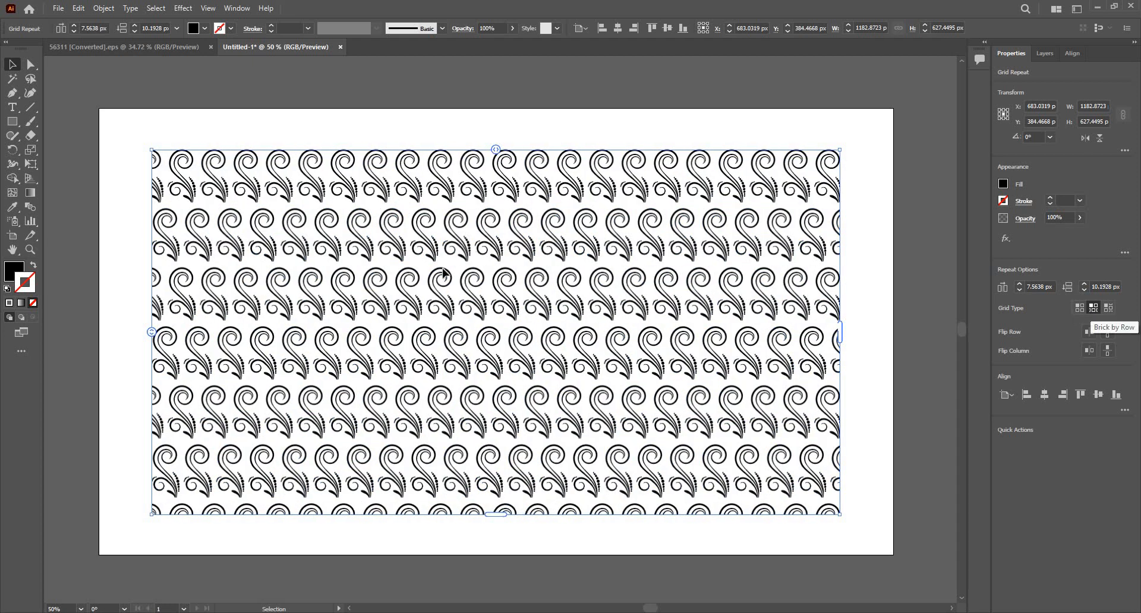
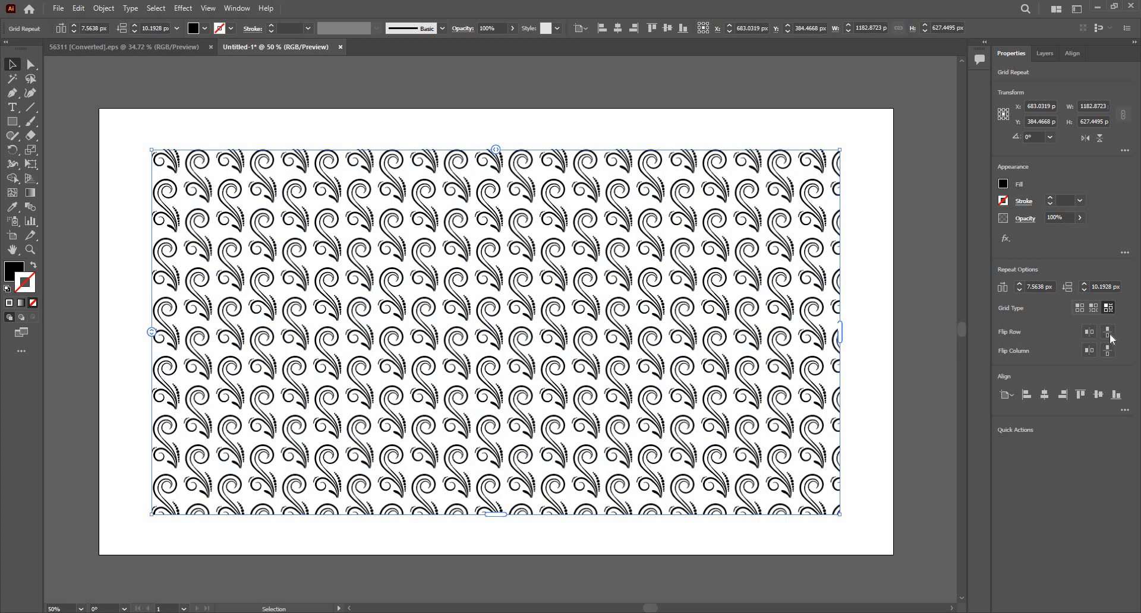
click(1108, 336)
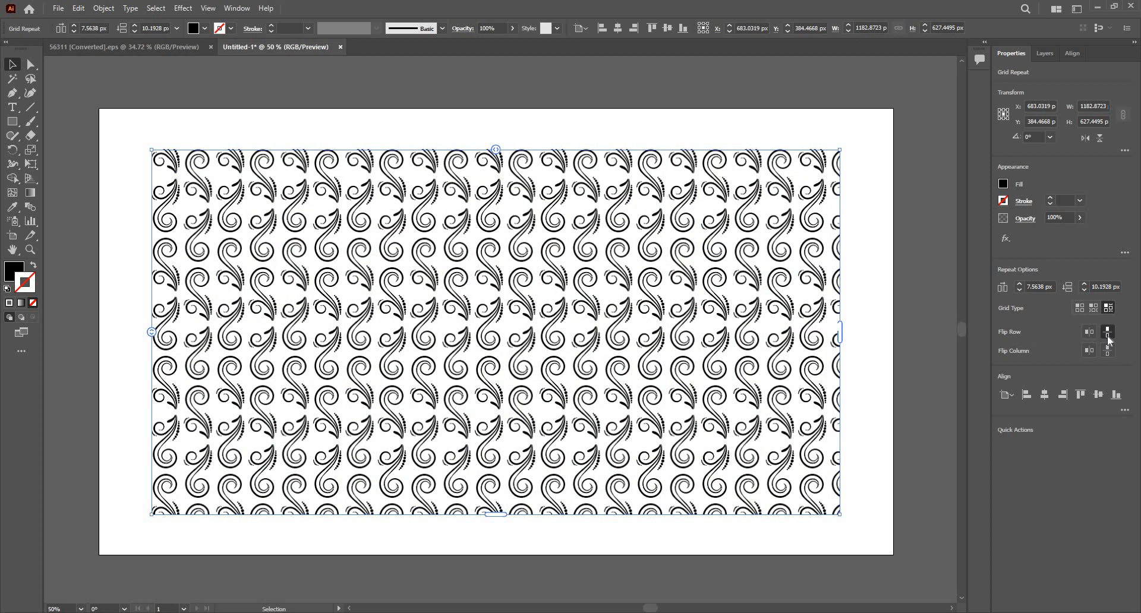
click(1108, 351)
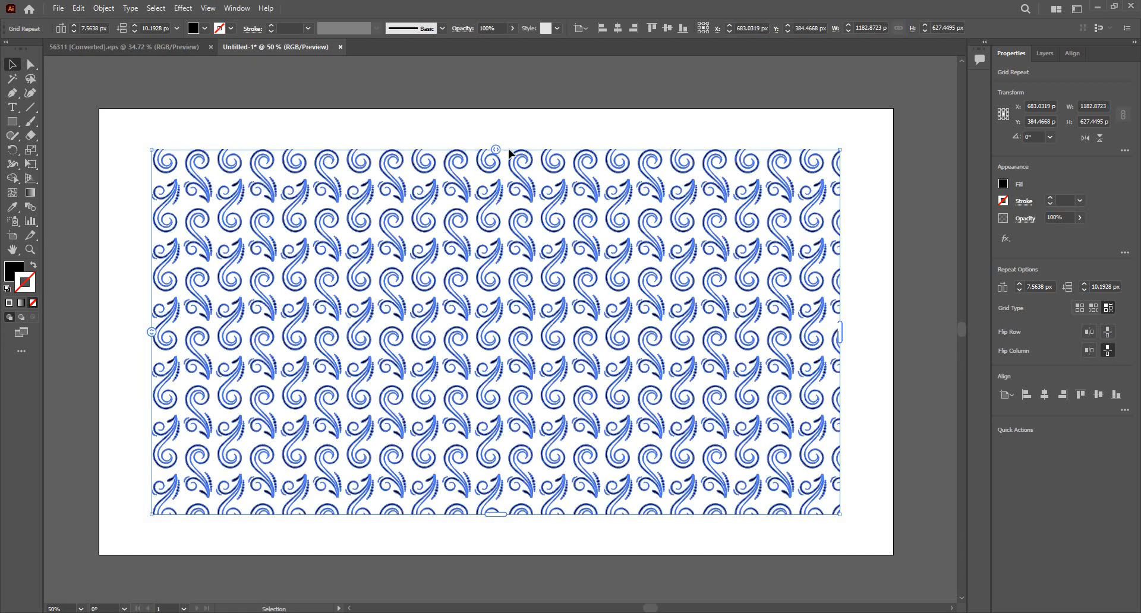
Enlarge the swirl grid to about 1211 × 681 px and set its spacing to 8 px horizontally and 11 px vertically.
drag(840, 332, 856, 334)
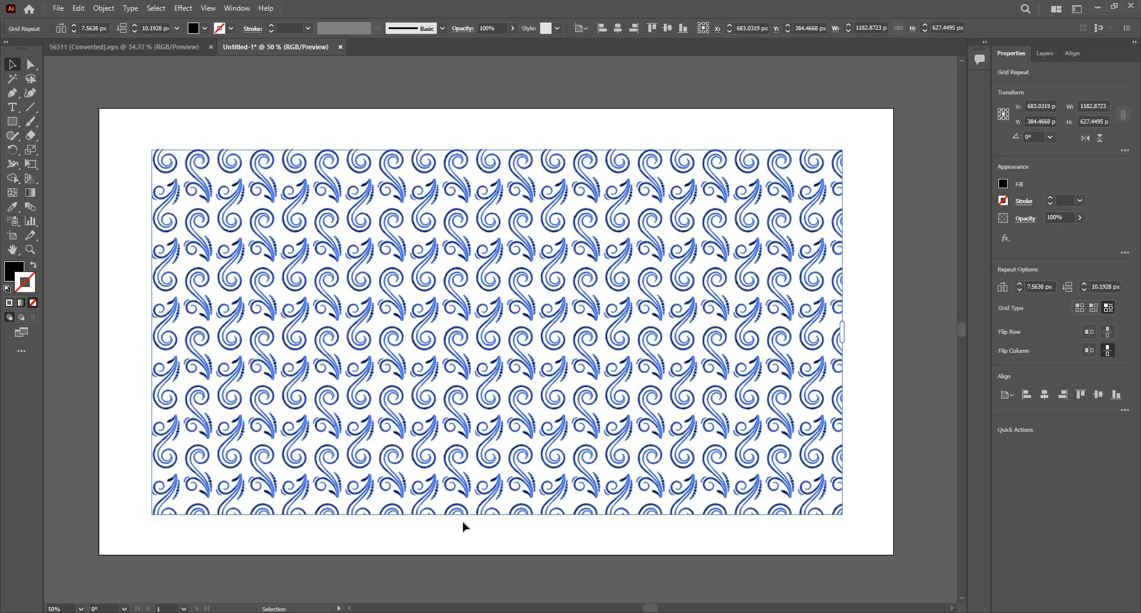
drag(512, 517, 517, 546)
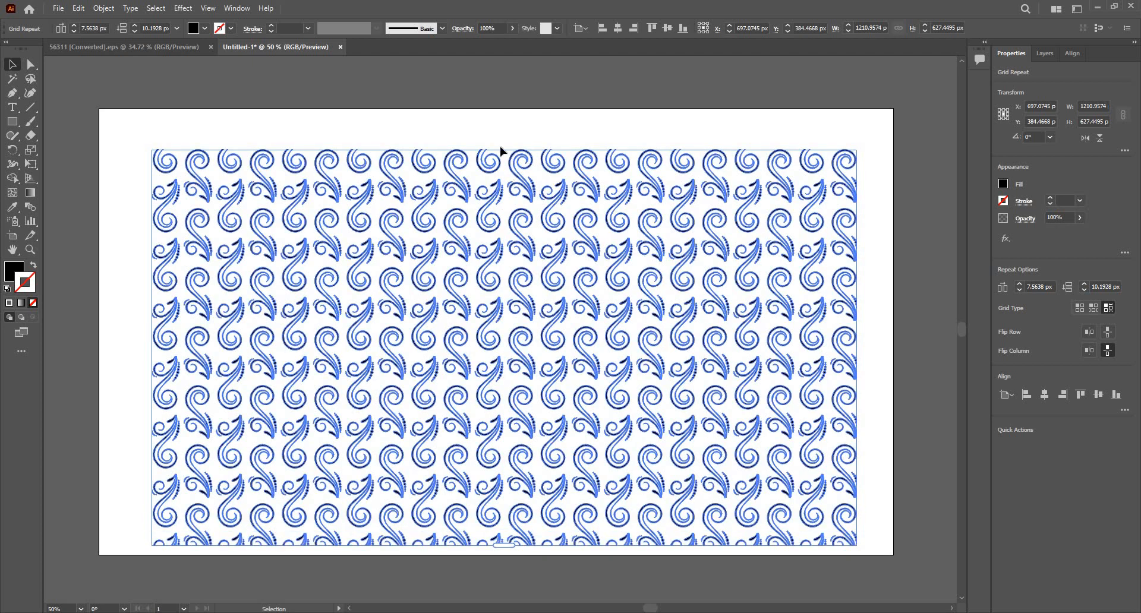
click(1020, 284)
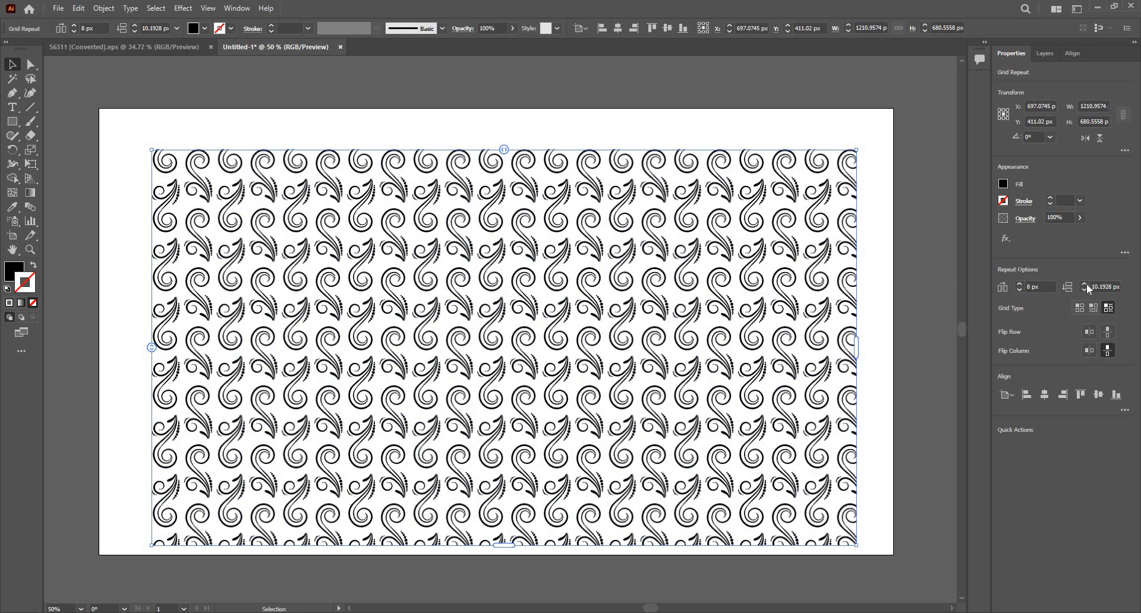
click(1085, 284)
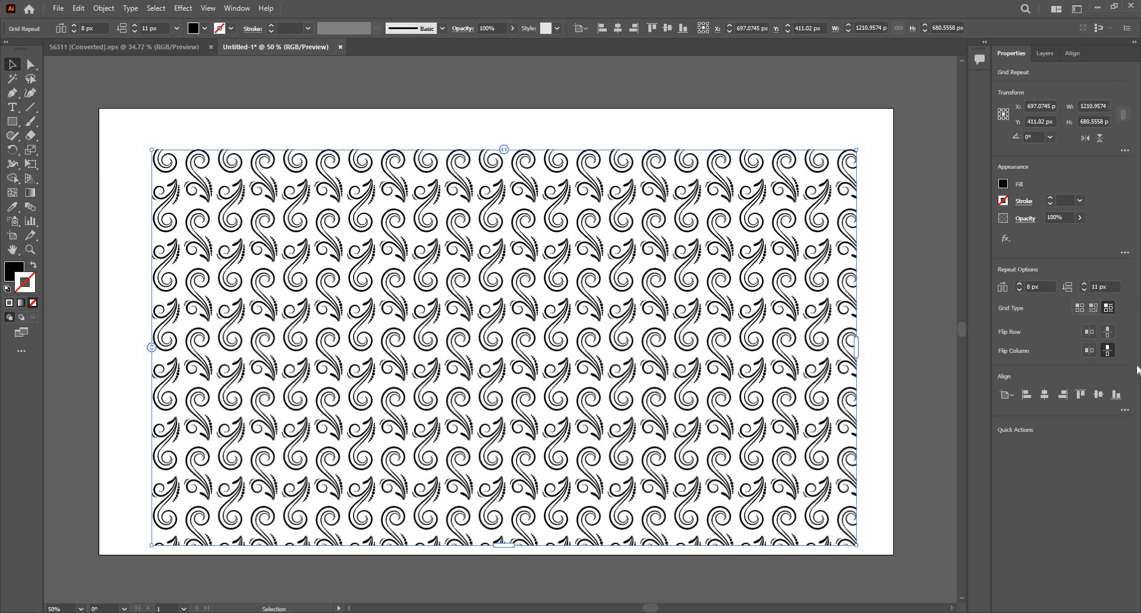
Open the Repeat Options for the grid to view its settings, and close them without changes.
click(112, 10)
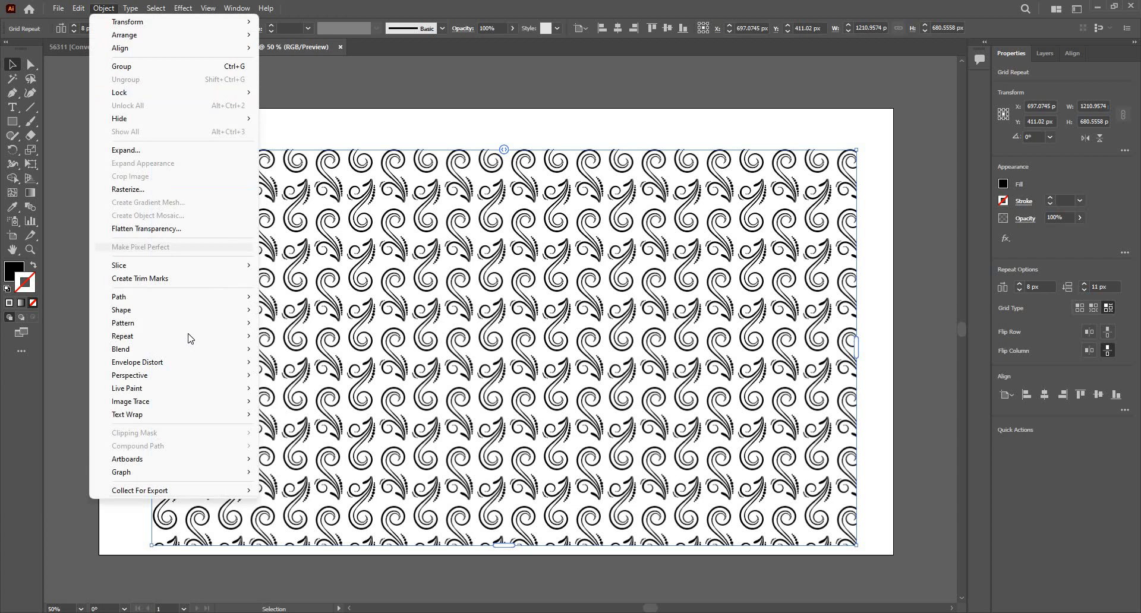
mouse_move(191, 337)
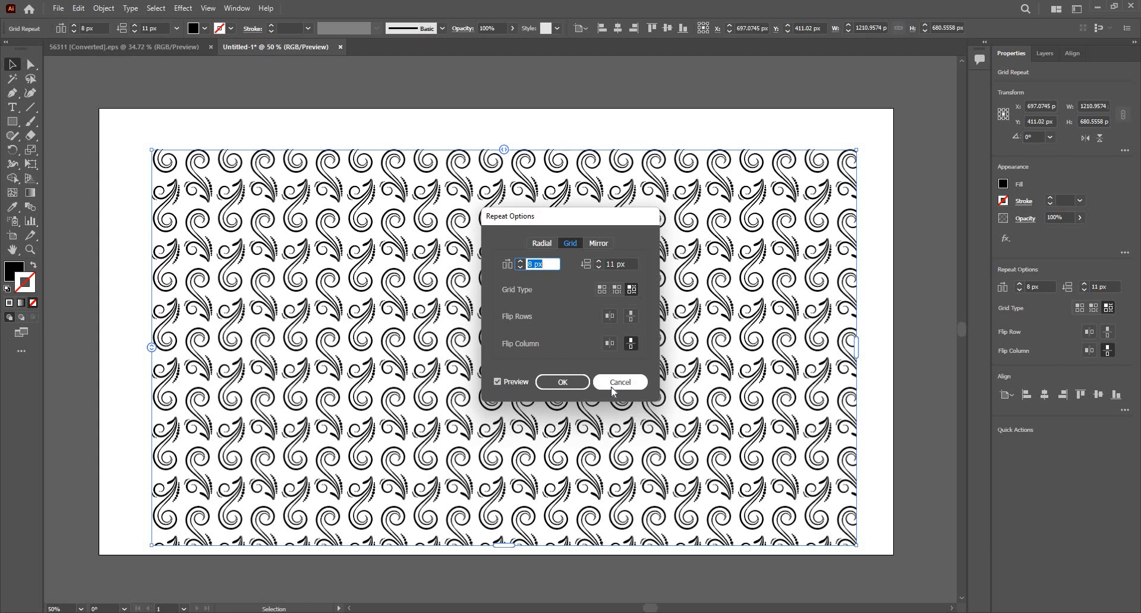
click(611, 386)
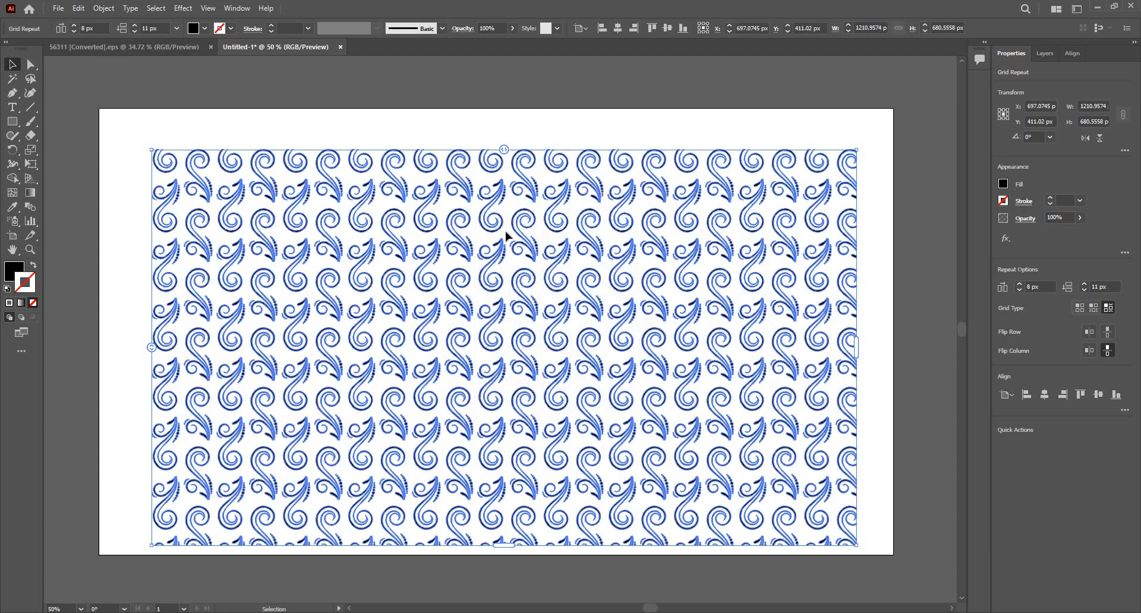
Center the swirl grid on the artboard and, after viewing it deselected, delete it.
drag(761, 171, 751, 155)
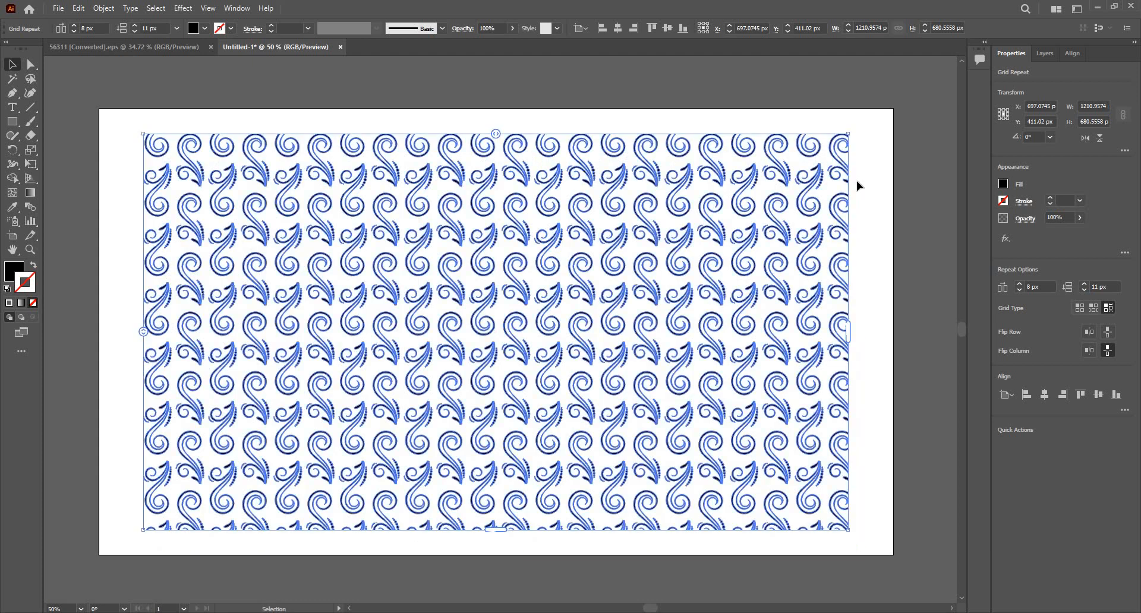
click(649, 249)
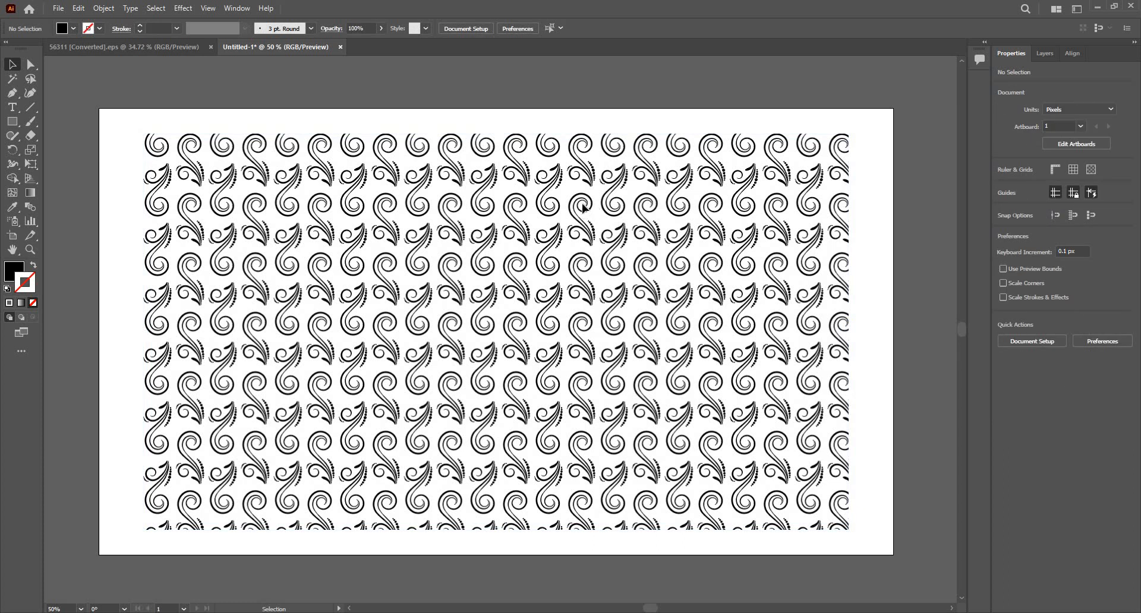
drag(131, 131, 419, 239)
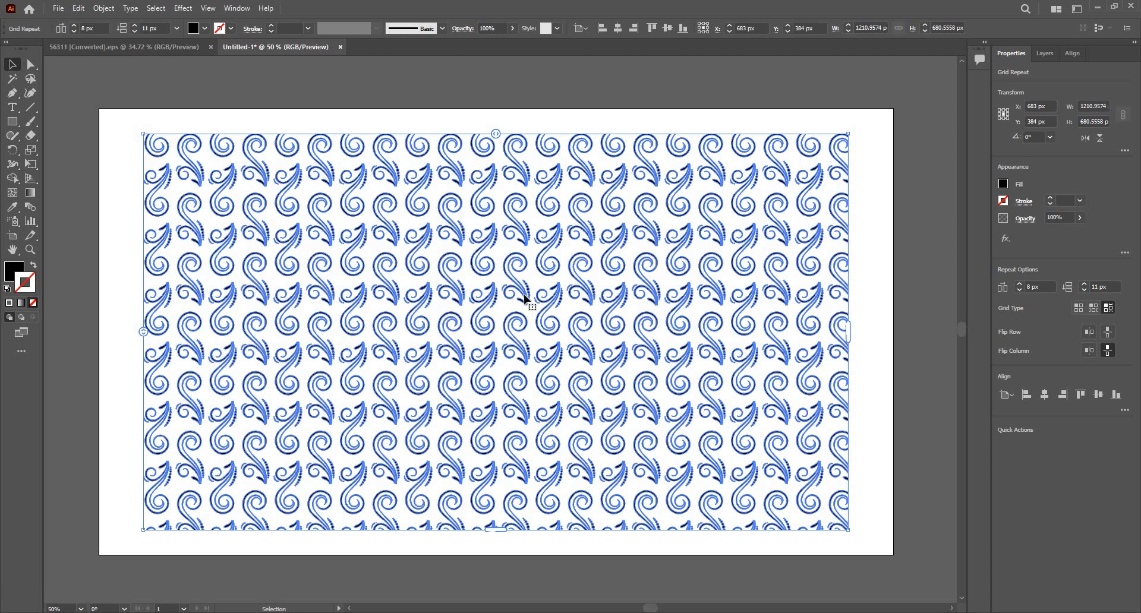
key(Delete)
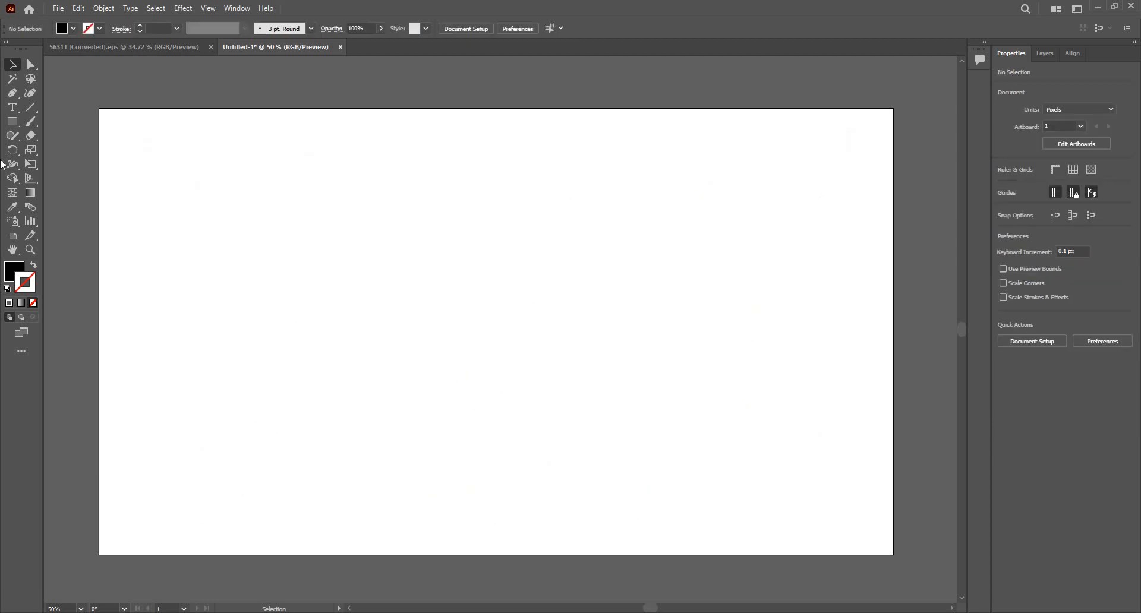
Paint a C-shaped half-heart curve about 87 × 183 px with the Paintbrush near the artboard's upper middle, undoing a first test stroke.
click(18, 111)
click(31, 122)
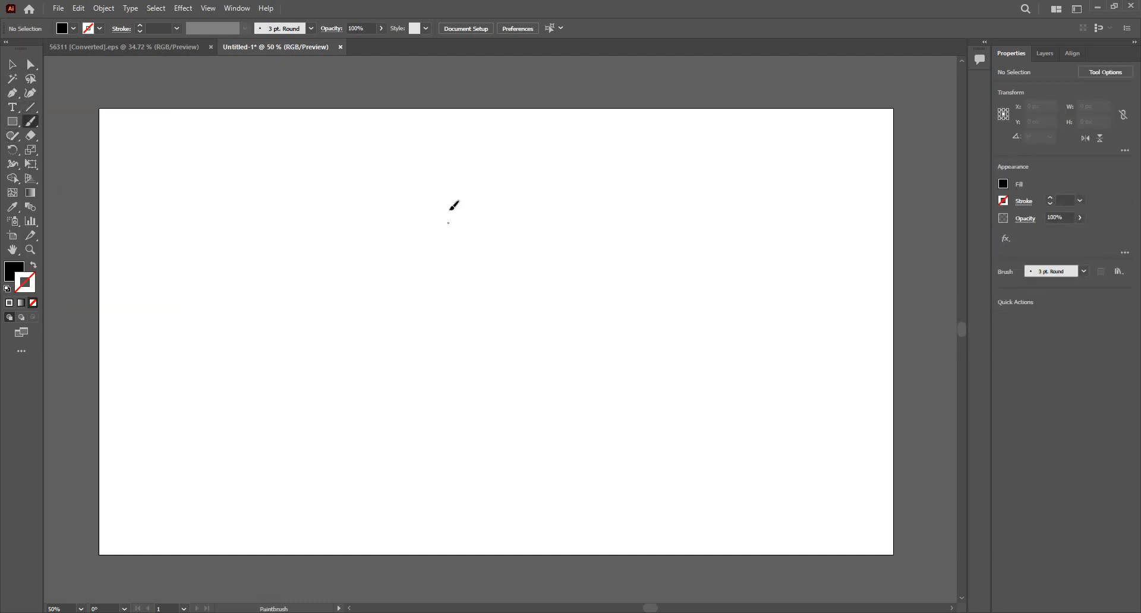
mouse_move(455, 214)
mouse_down()
mouse_move(418, 204)
mouse_move(406, 262)
mouse_move(456, 283)
mouse_up()
key(ctrl+z)
drag(505, 141, 480, 141)
mouse_move(473, 231)
mouse_down()
mouse_move(496, 241)
mouse_move(503, 275)
mouse_up()
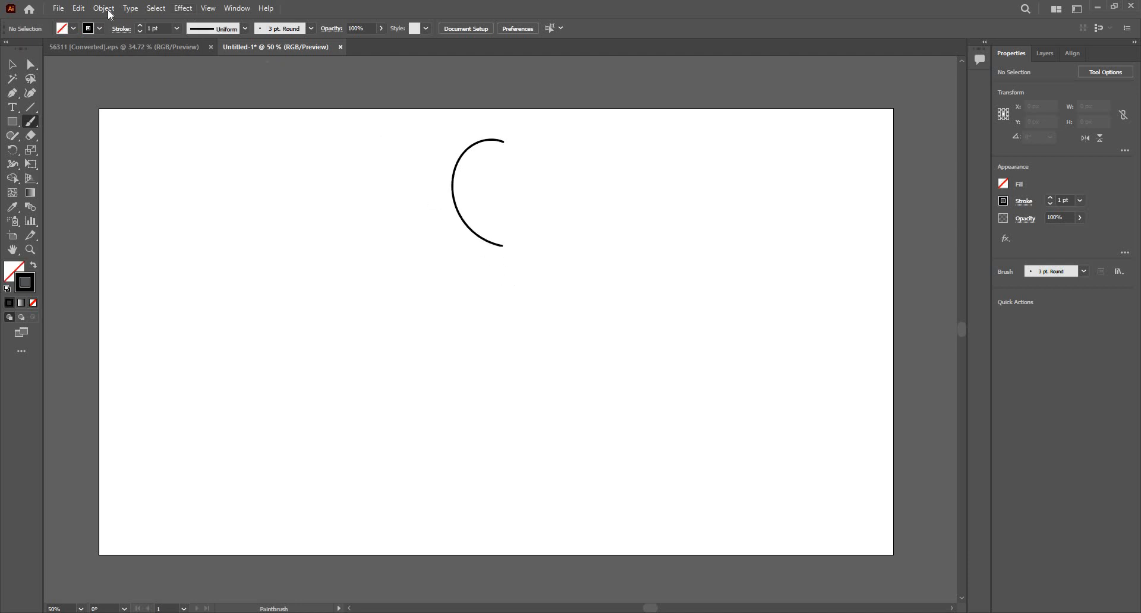
Select the painted half-heart curve and apply a Mirror repeat to it.
key(v)
click(460, 219)
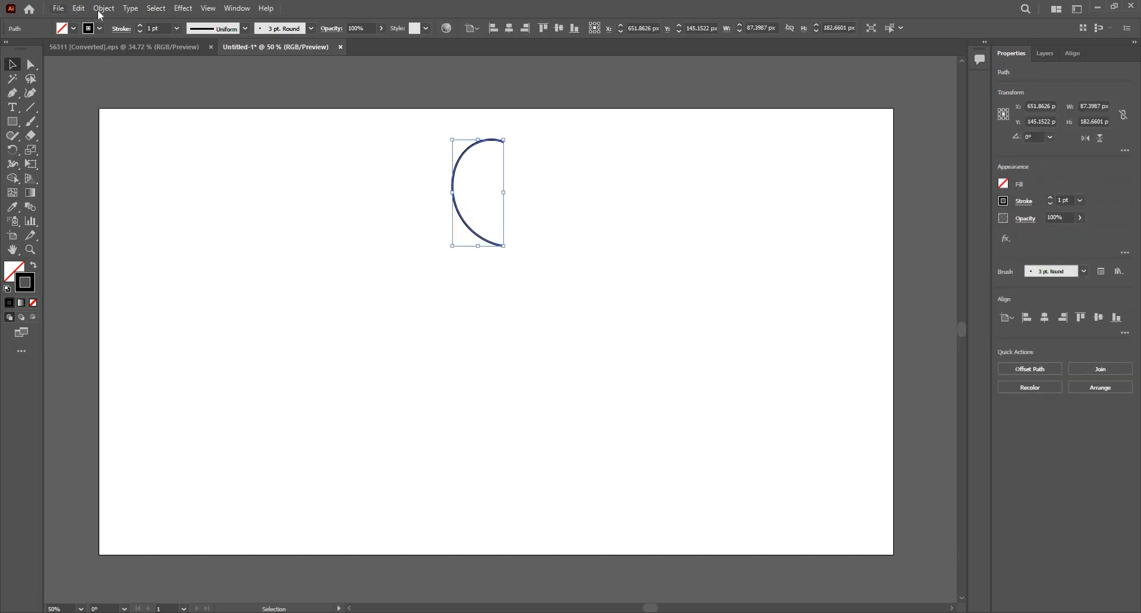
key(alt+o)
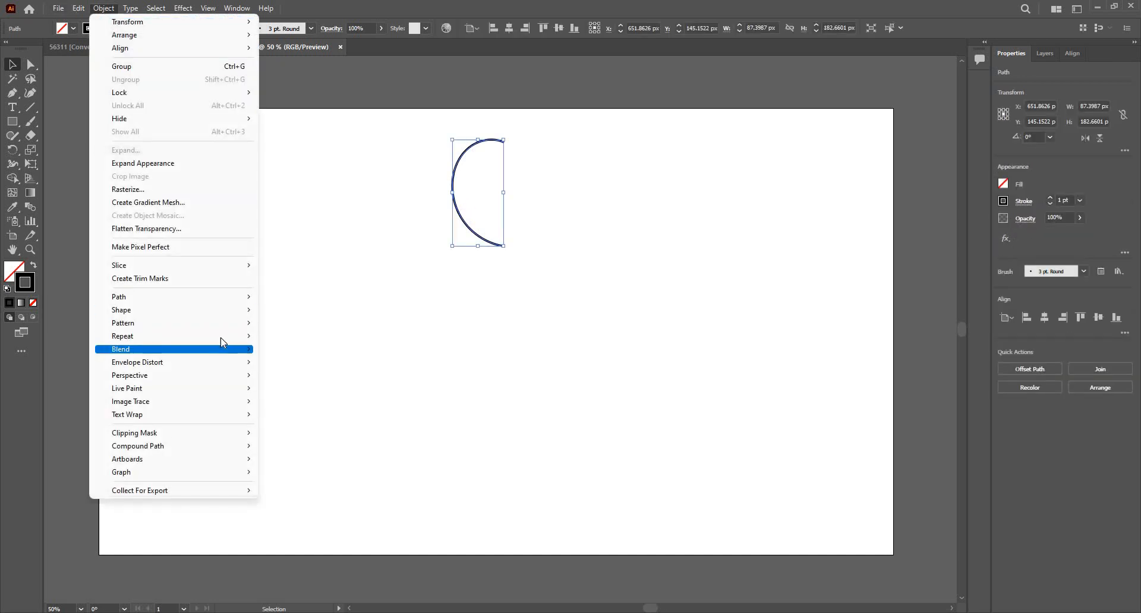
mouse_move(246, 336)
click(302, 363)
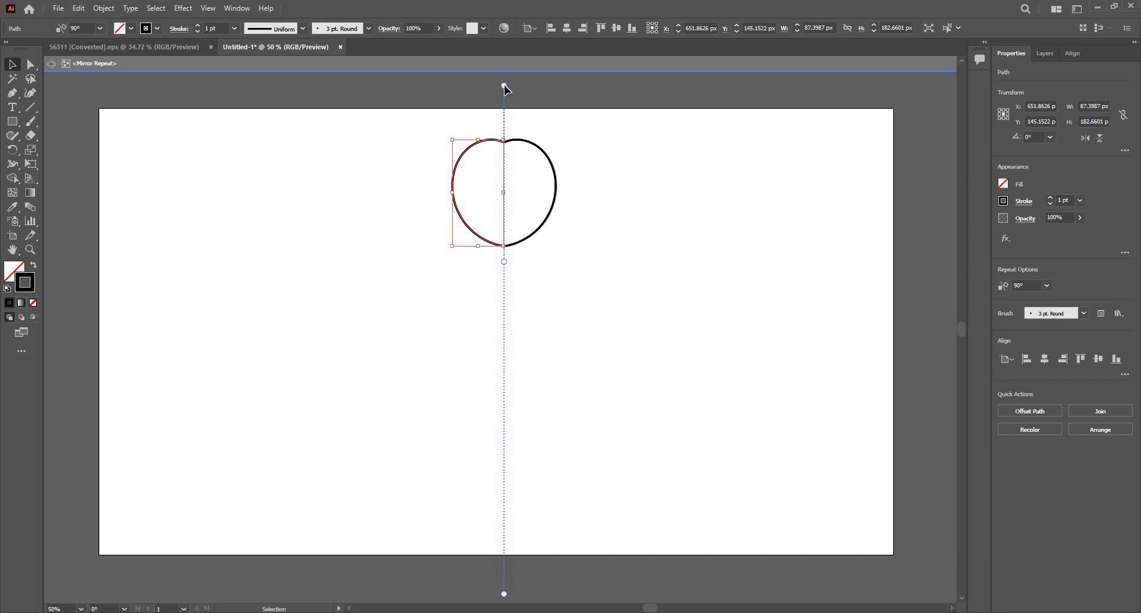
Try tilting the mirror axis and shifting it sideways, returning it to its vertical position beside the curve's ends.
drag(504, 86, 554, 114)
key(ctrl+z)
drag(516, 263, 504, 261)
Leave the mirror repeat's isolation mode and deselect the mirrored heart shape.
click(362, 157)
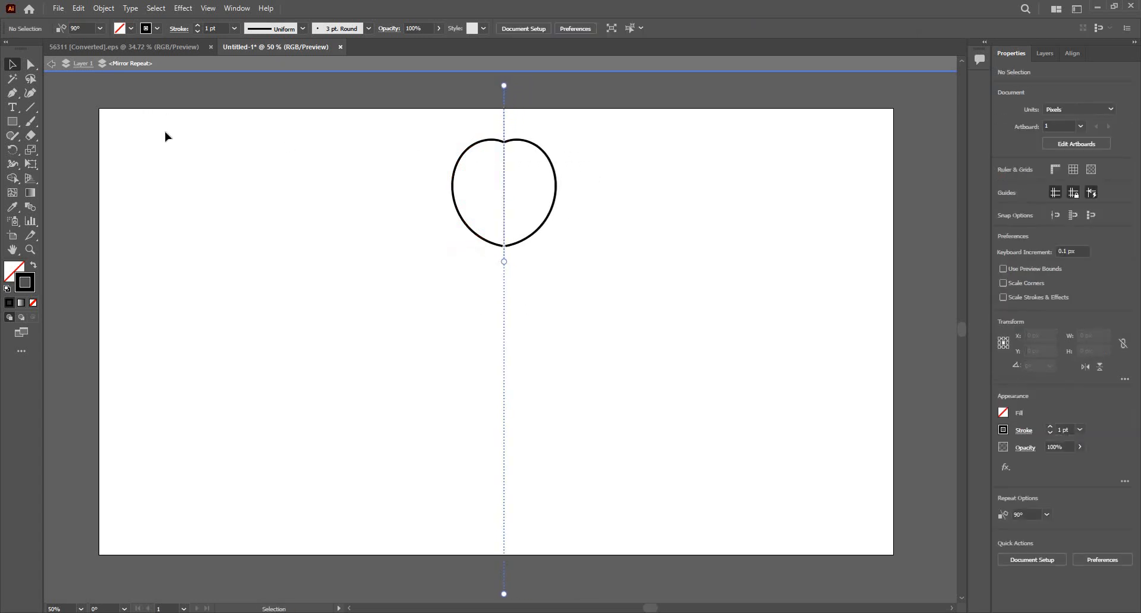
click(52, 66)
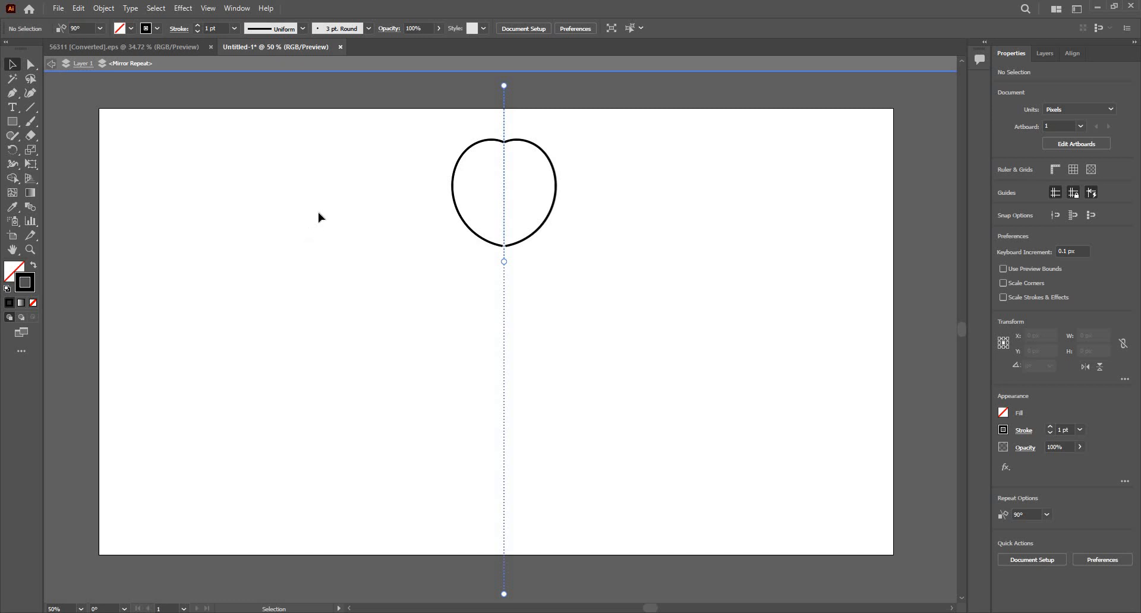
click(499, 147)
drag(472, 198, 498, 132)
scroll(490, 179, up, 2)
click(510, 297)
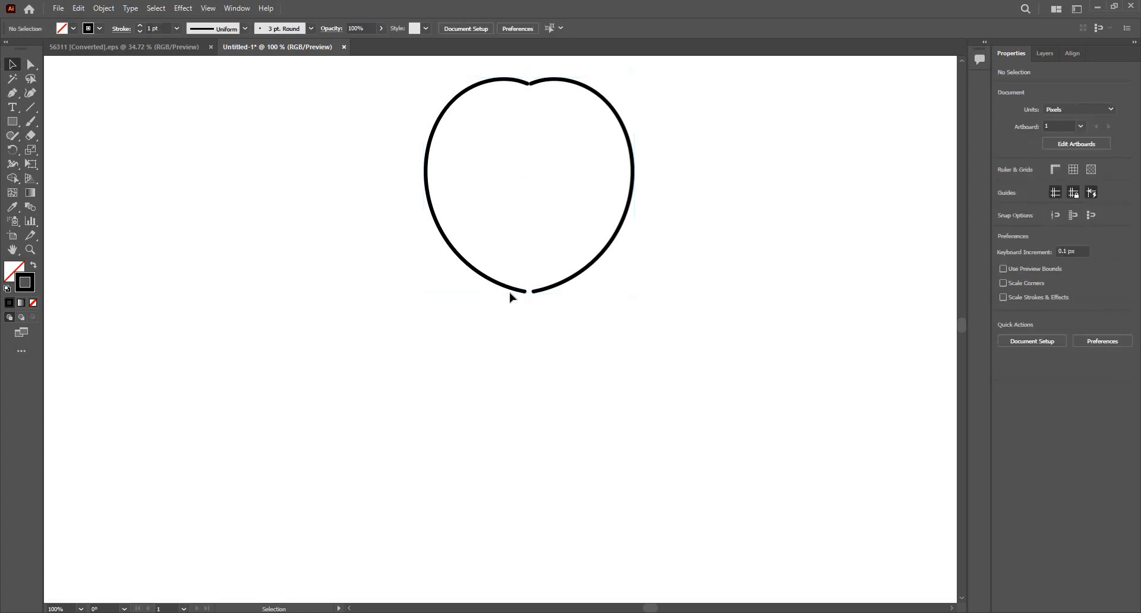
Try to move the mirrored heart's lower end point with Direct Selection outside the repeat's isolation mode.
click(510, 290)
scroll(526, 326, up, 2)
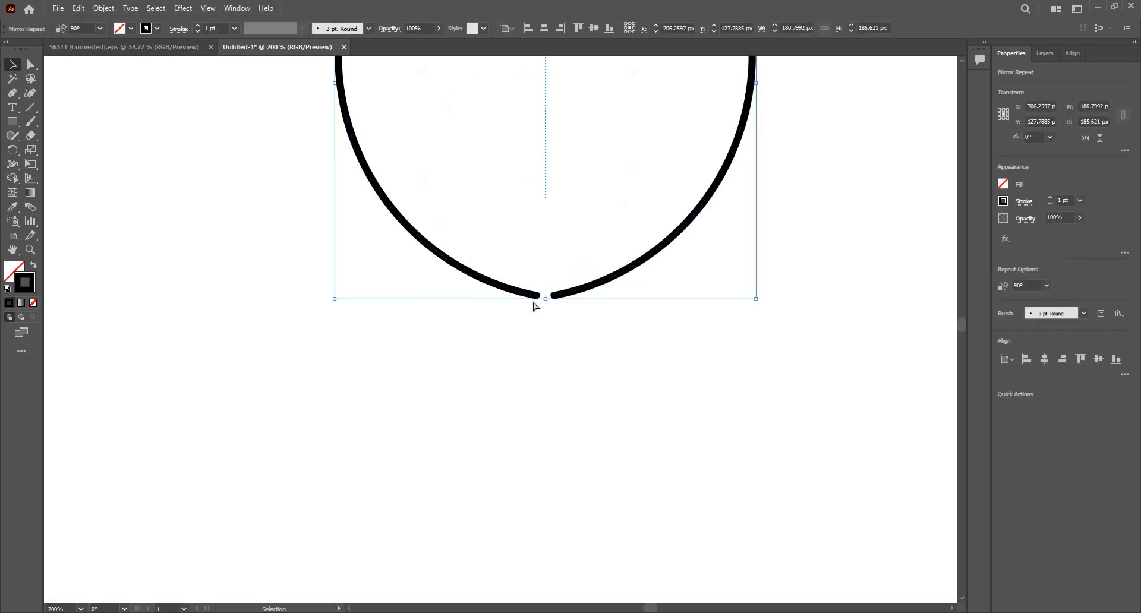
key(a)
click(537, 335)
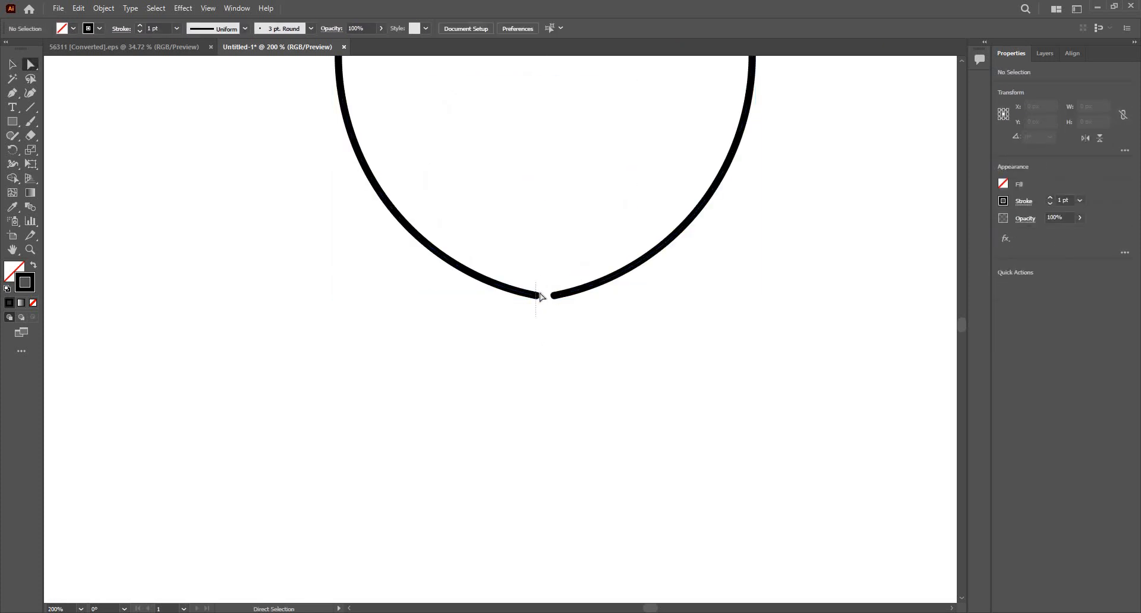
drag(535, 296, 501, 339)
scroll(538, 478, down, 2)
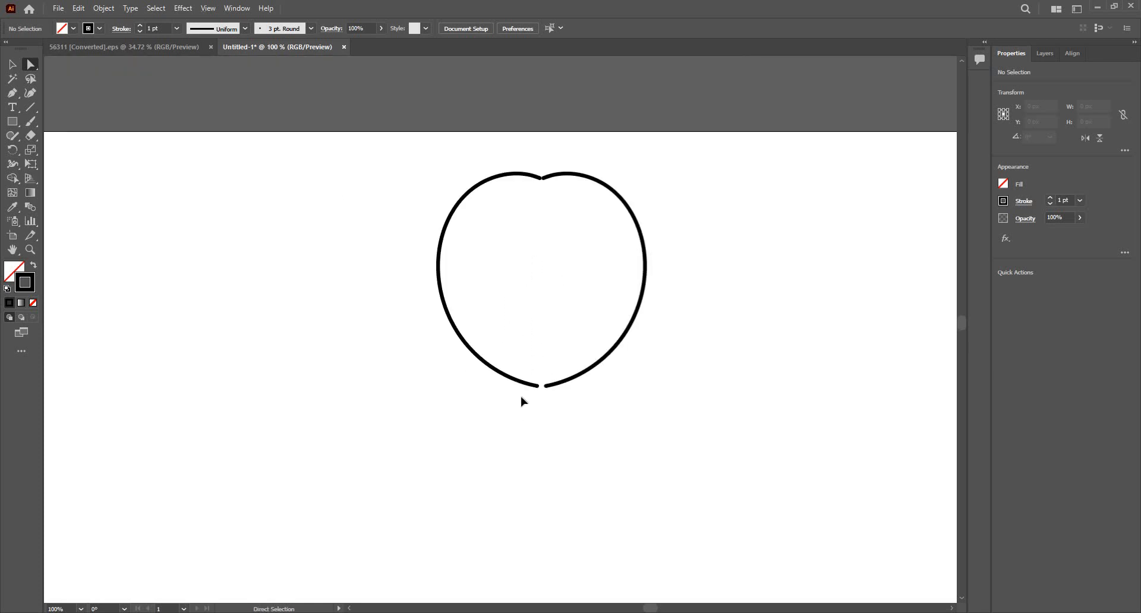
key(v)
click(503, 379)
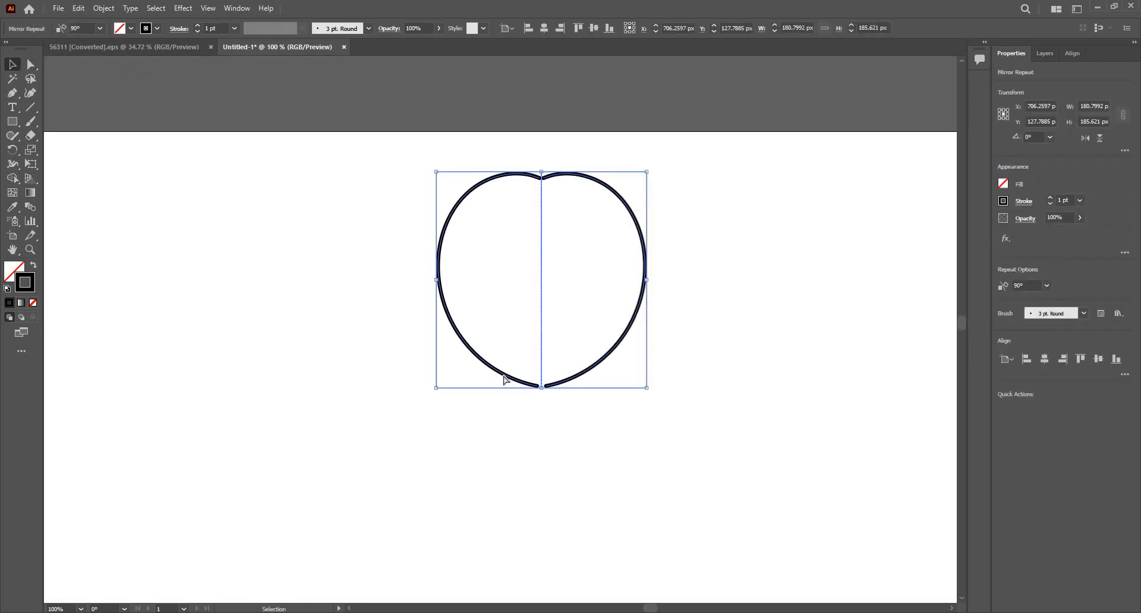
key(a)
click(559, 474)
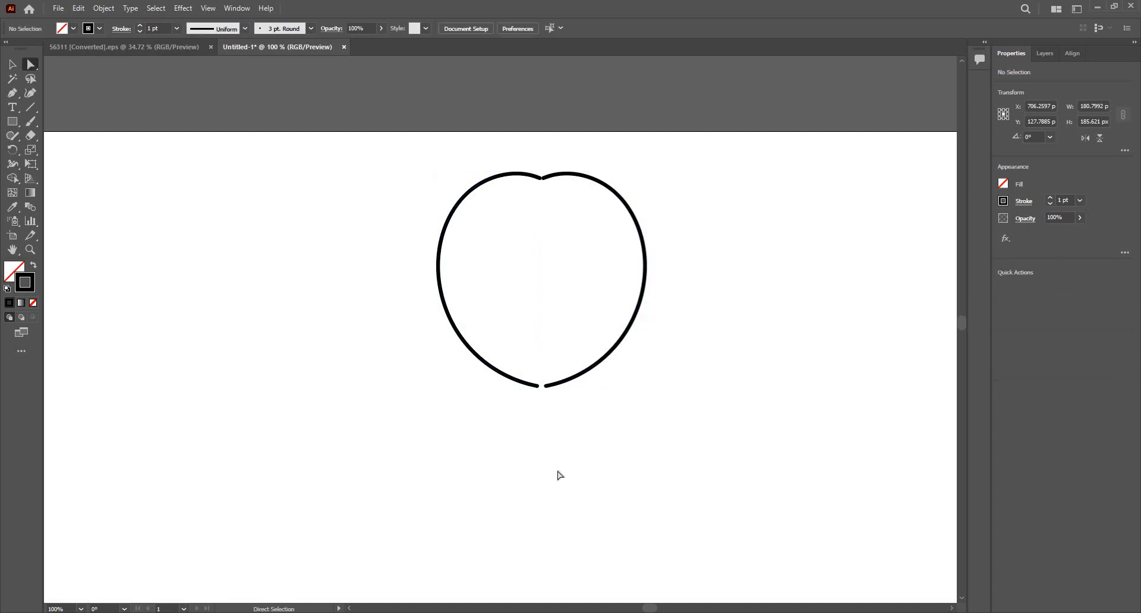
Enter the mirror repeat's isolation mode and move the half-heart's lower end point onto the mirror axis.
key(v)
click(466, 343)
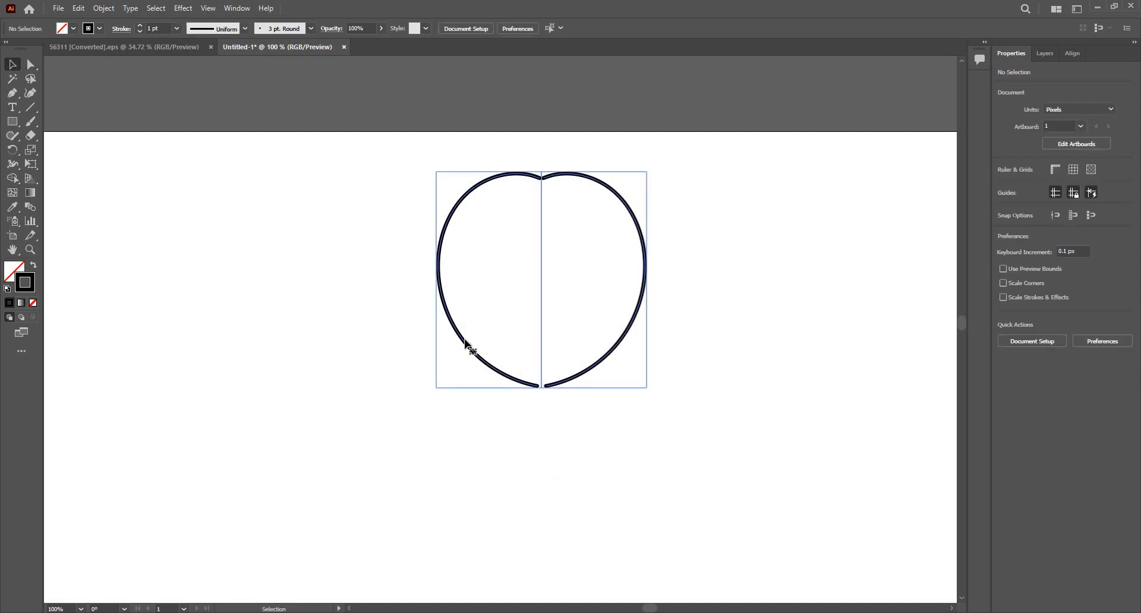
double_click(529, 422)
key(a)
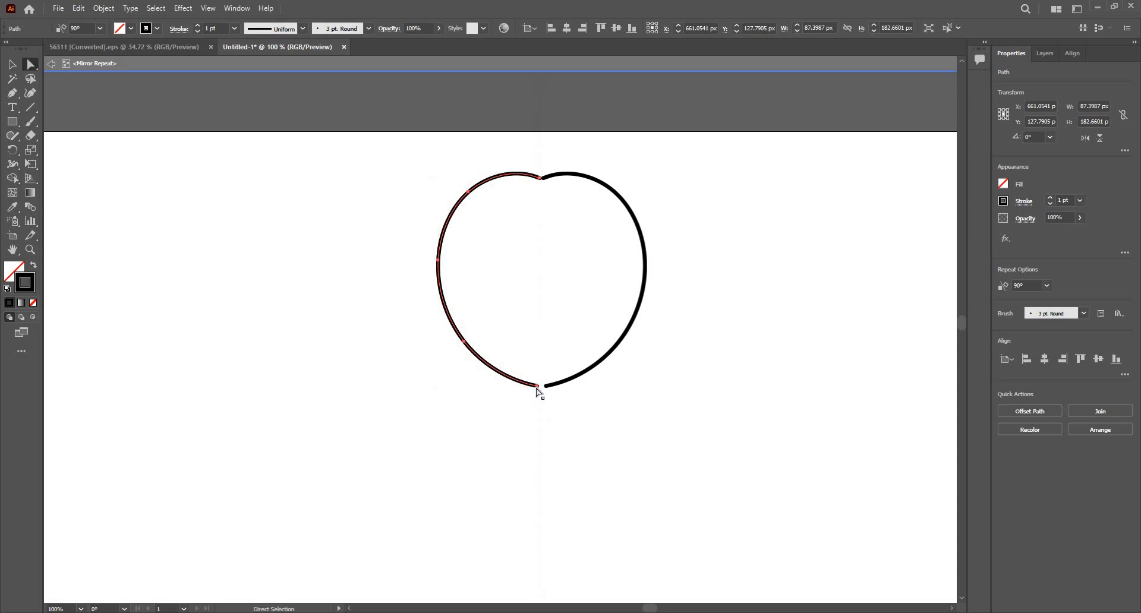
click(538, 387)
drag(543, 393, 547, 393)
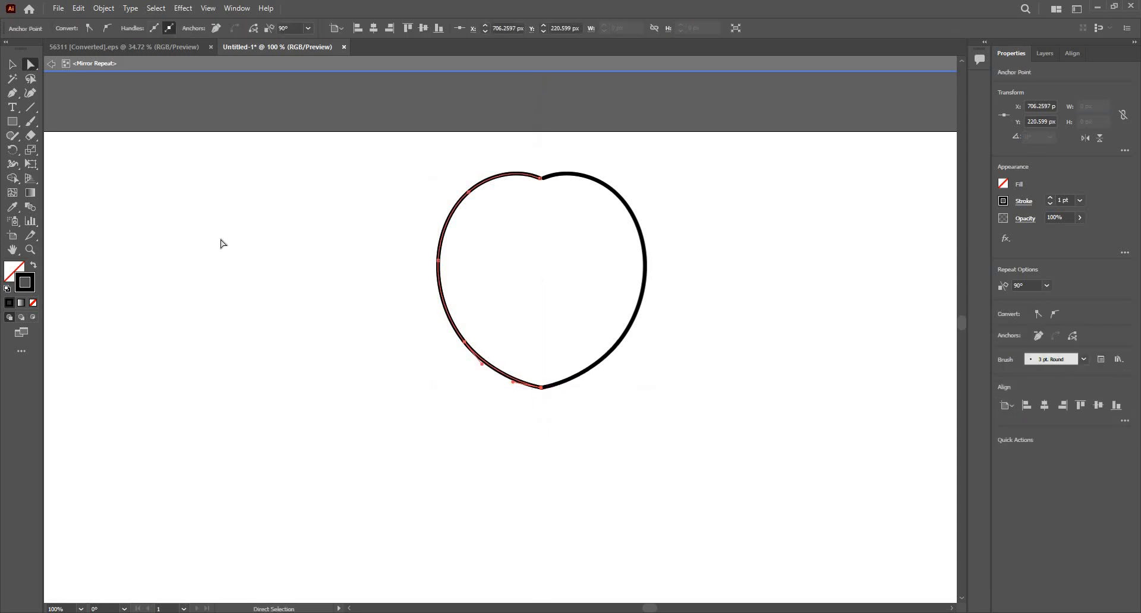
Try painting an elongated half-body curve from the heart's lower tip down along the mirror axis.
key(ctrl+minus)
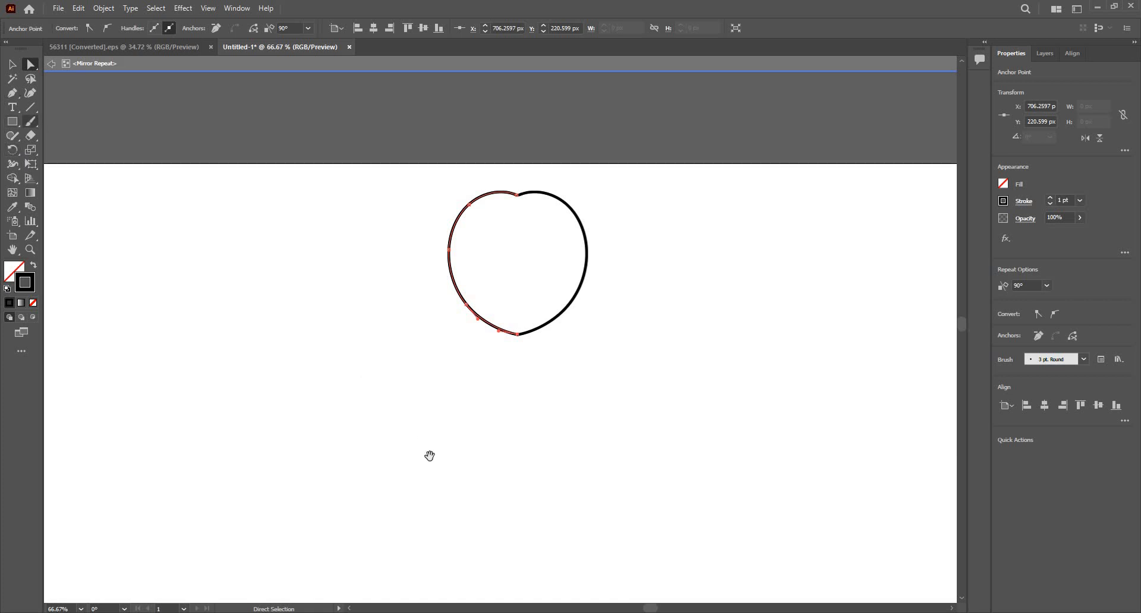
key(b)
scroll(535, 116, down, 5)
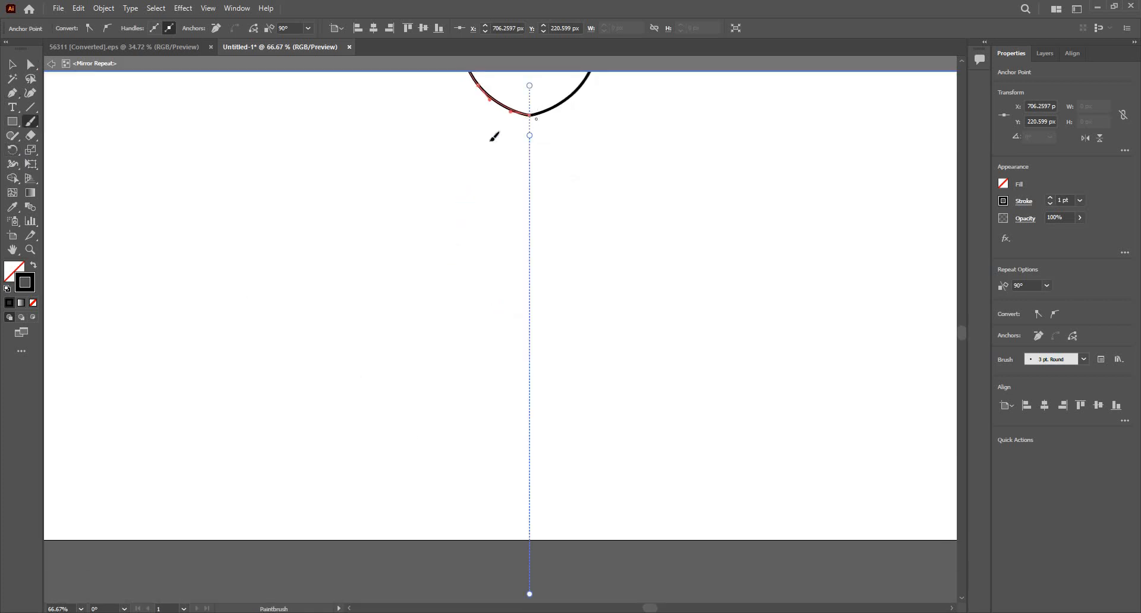
mouse_move(528, 118)
mouse_down()
mouse_move(473, 433)
mouse_move(535, 466)
mouse_move(530, 477)
mouse_up()
key(ctrl+minus)
key(ctrl+minus)
key(ctrl+plus)
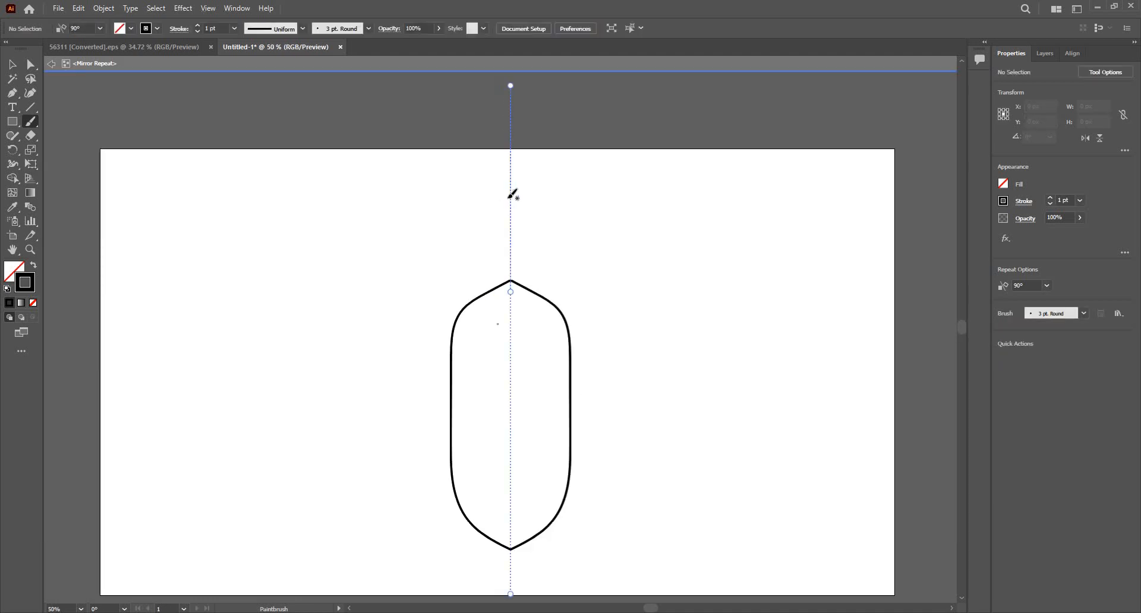
Try painting a rounded half-head above the elongated body, and undo back to the original heart.
mouse_move(511, 186)
mouse_down()
mouse_move(480, 183)
mouse_move(499, 306)
mouse_move(510, 284)
mouse_up()
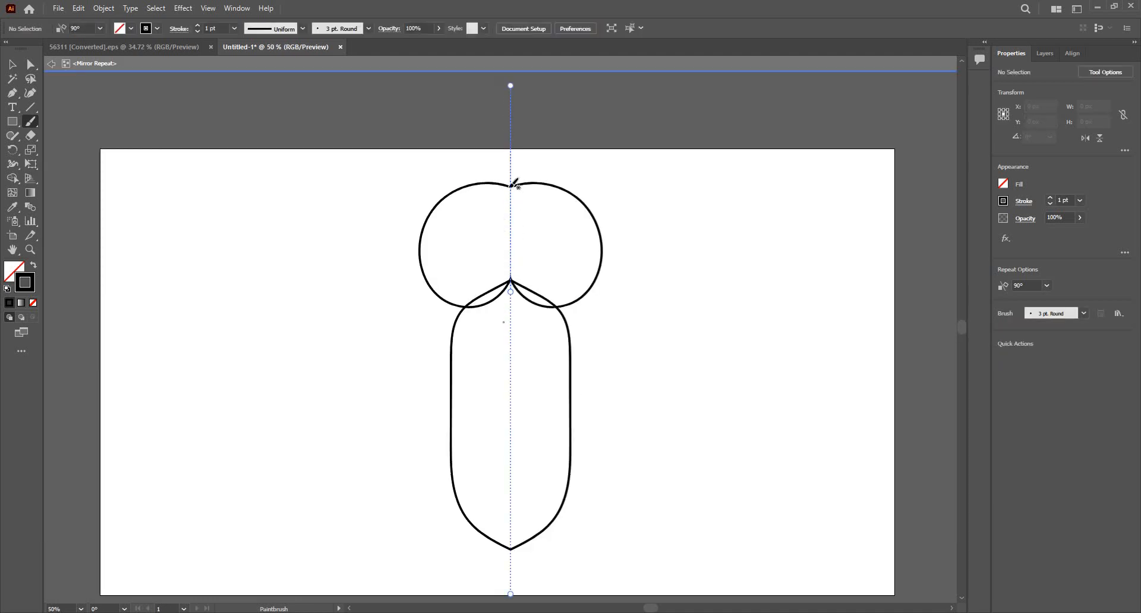
key(ctrl+z)
mouse_move(511, 181)
mouse_down()
mouse_move(446, 256)
mouse_move(509, 286)
mouse_up()
key(ctrl+z)
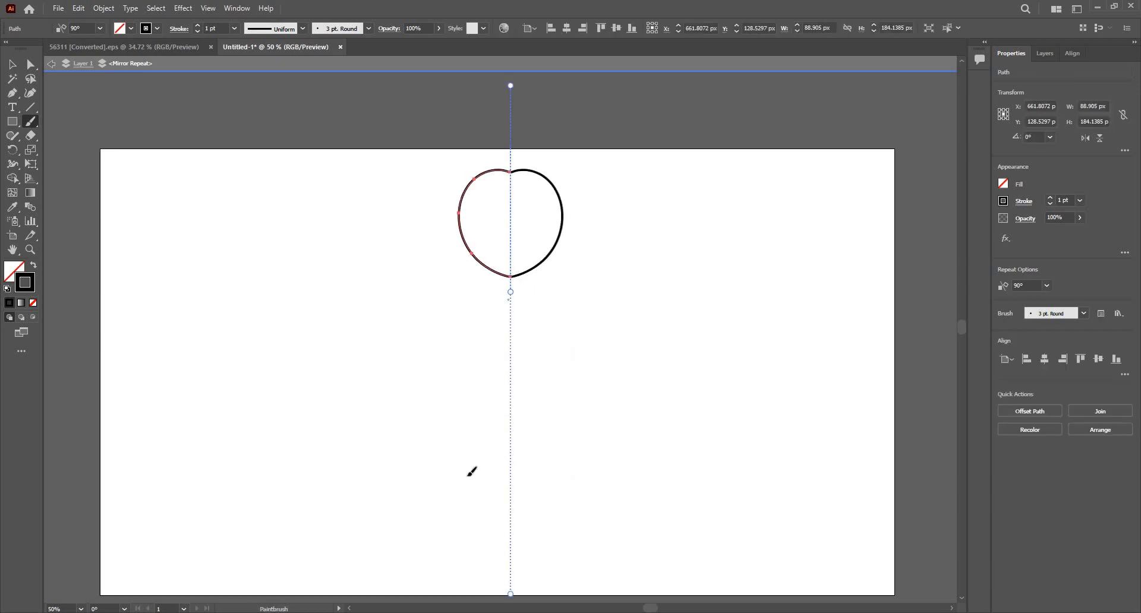
Paint an elongated half-body outline along the mirror axis just below the heart-shaped head, undoing the unsuccessful strokes.
mouse_move(472, 472)
mouse_down()
mouse_move(474, 512)
mouse_move(521, 521)
mouse_up()
key(ctrl+z)
drag(509, 321, 510, 565)
key(ctrl+z)
drag(510, 292, 453, 353)
key(ctrl+z)
mouse_move(509, 304)
mouse_down()
mouse_move(484, 553)
mouse_move(512, 574)
mouse_up()
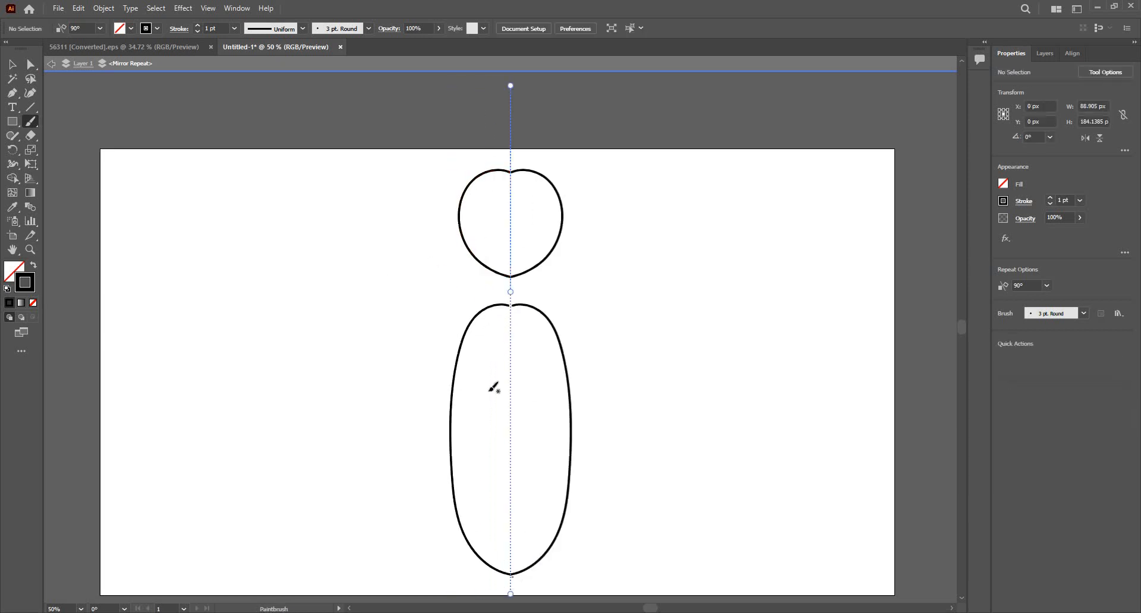
Paint the wavy outline of a large left butterfly wing from the body's upper shoulder around to its lower end.
alt+scroll(488, 326, down, 1)
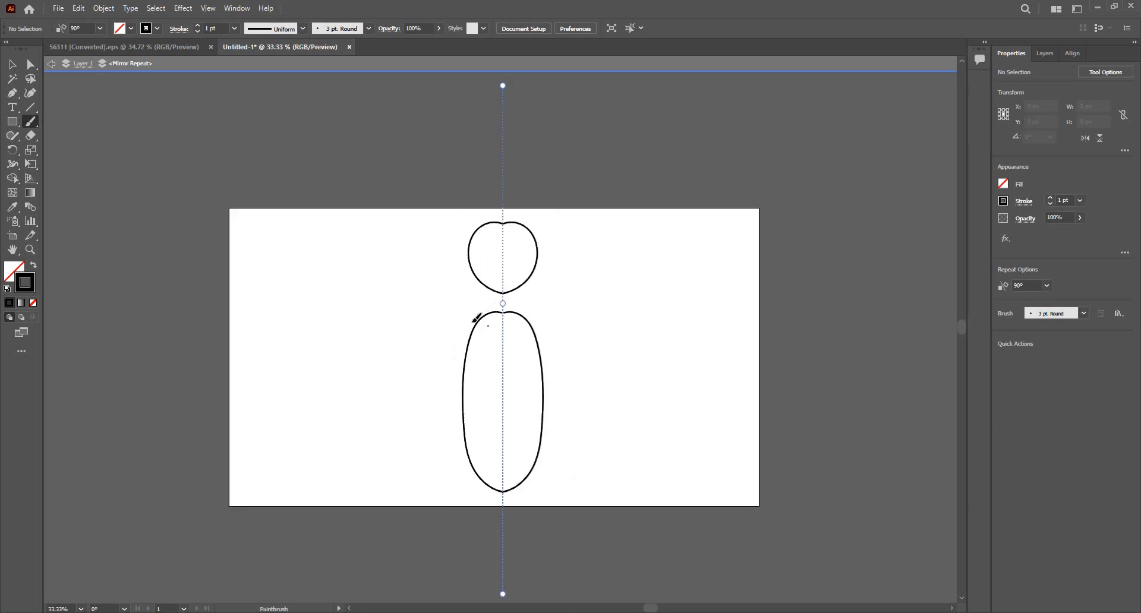
mouse_move(433, 258)
mouse_down()
mouse_move(406, 234)
mouse_move(373, 230)
mouse_move(299, 253)
mouse_up()
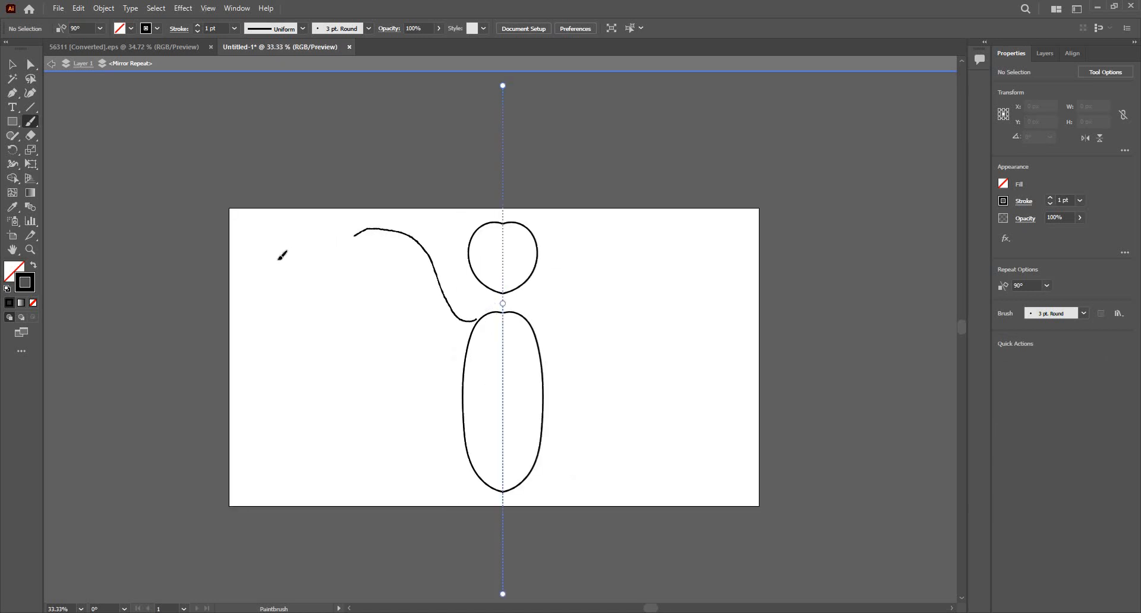
mouse_move(287, 291)
mouse_down()
mouse_move(314, 337)
mouse_move(308, 382)
mouse_up()
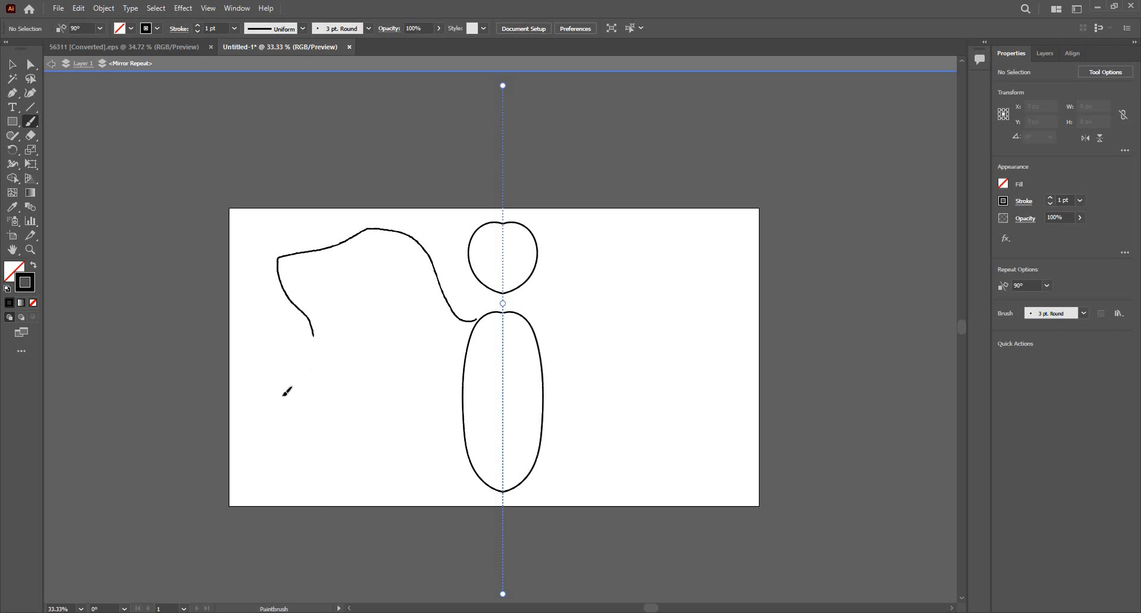
mouse_move(252, 434)
mouse_down()
mouse_move(249, 522)
mouse_move(282, 553)
mouse_up()
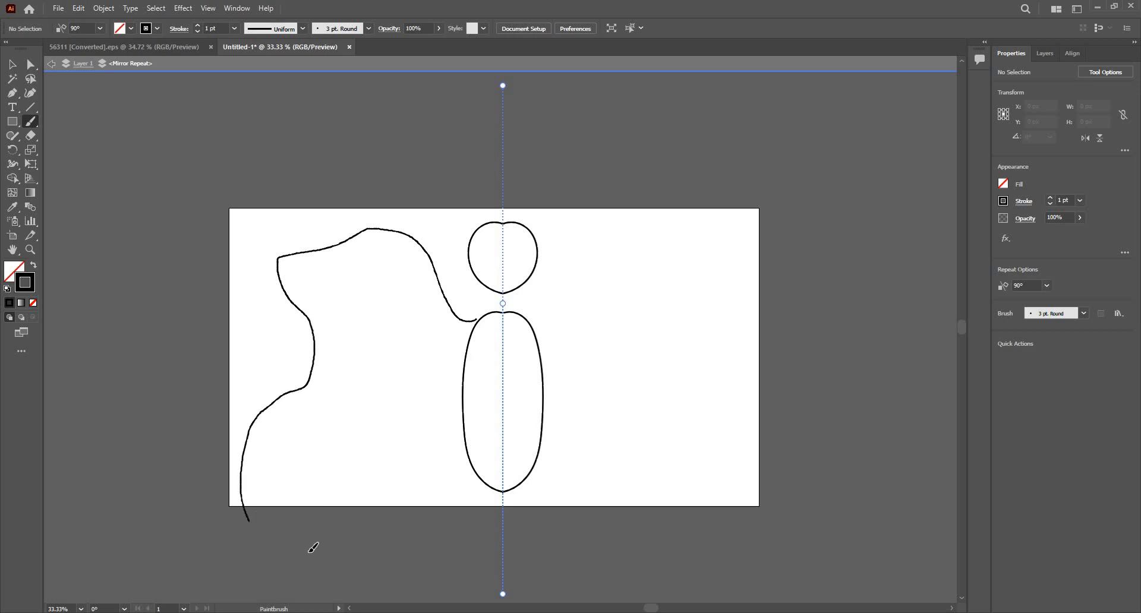
mouse_move(312, 514)
mouse_down()
mouse_move(331, 496)
mouse_move(386, 550)
mouse_move(424, 545)
mouse_up()
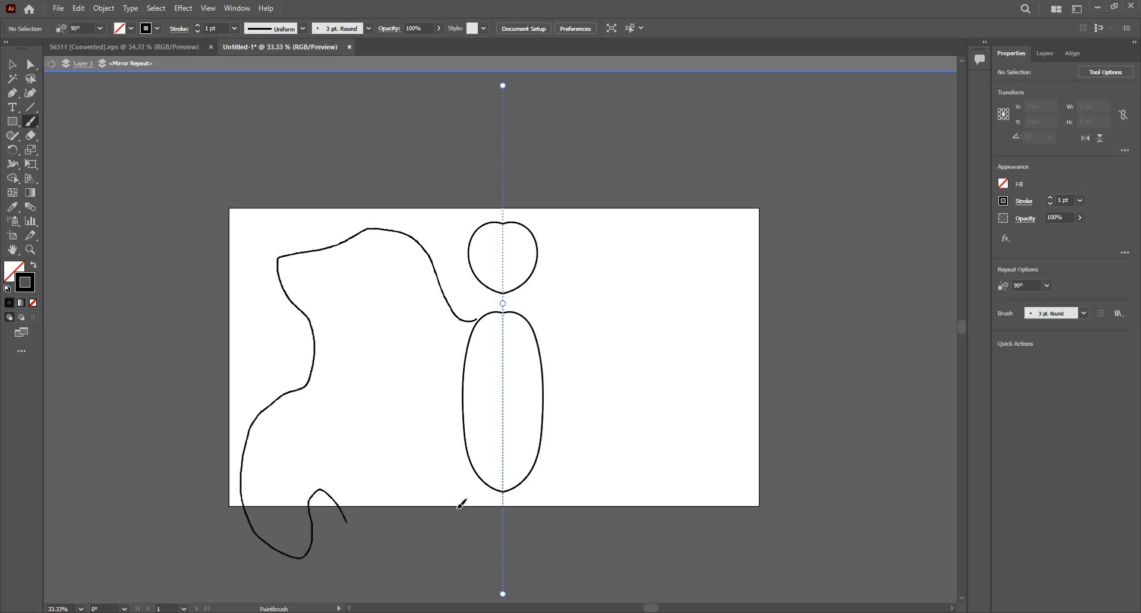
drag(480, 470, 470, 479)
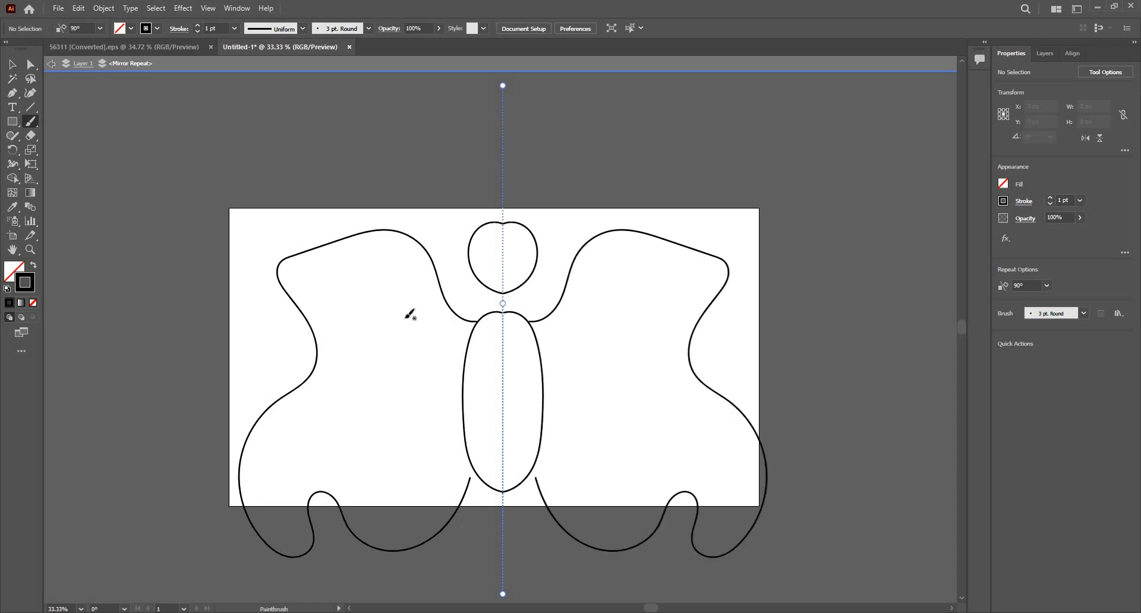
Paint oval, leaf-shaped and hook-shaped markings inside the left wing and a curled antenna above the head.
mouse_move(370, 272)
mouse_down()
mouse_move(373, 324)
mouse_move(371, 274)
mouse_up()
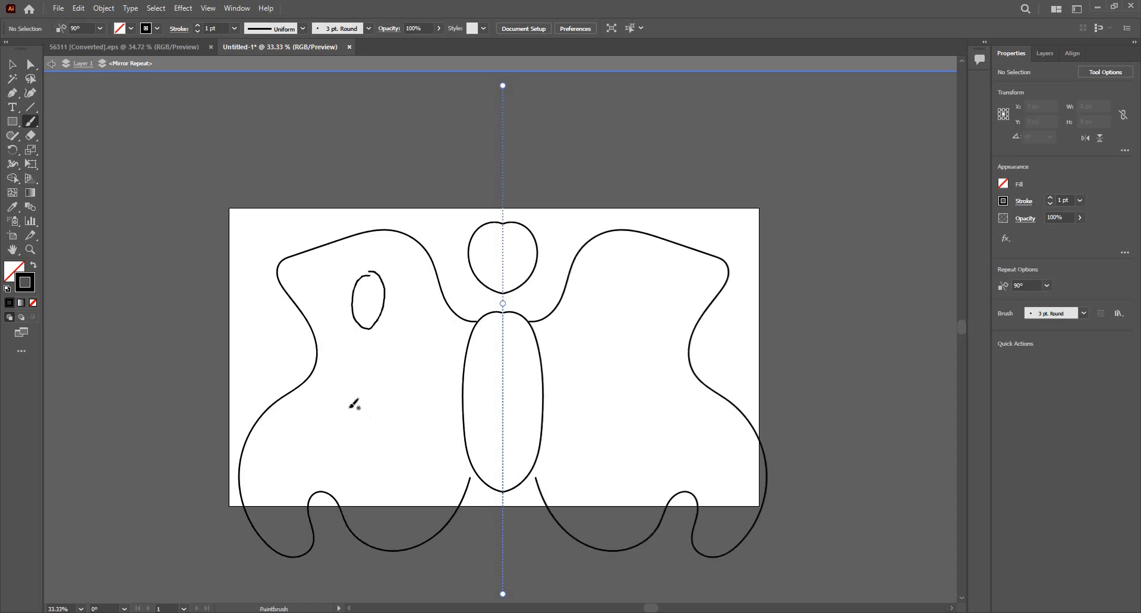
mouse_move(377, 376)
mouse_down()
mouse_move(416, 455)
mouse_move(393, 384)
mouse_up()
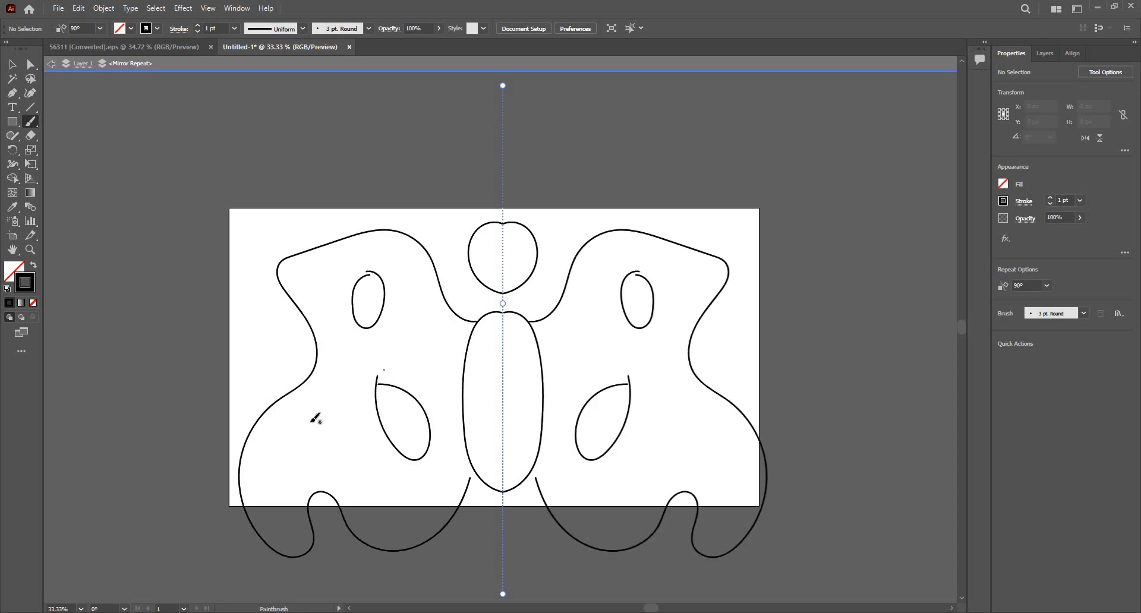
drag(311, 420, 324, 446)
mouse_move(425, 172)
mouse_down()
mouse_move(430, 160)
mouse_move(433, 177)
mouse_up()
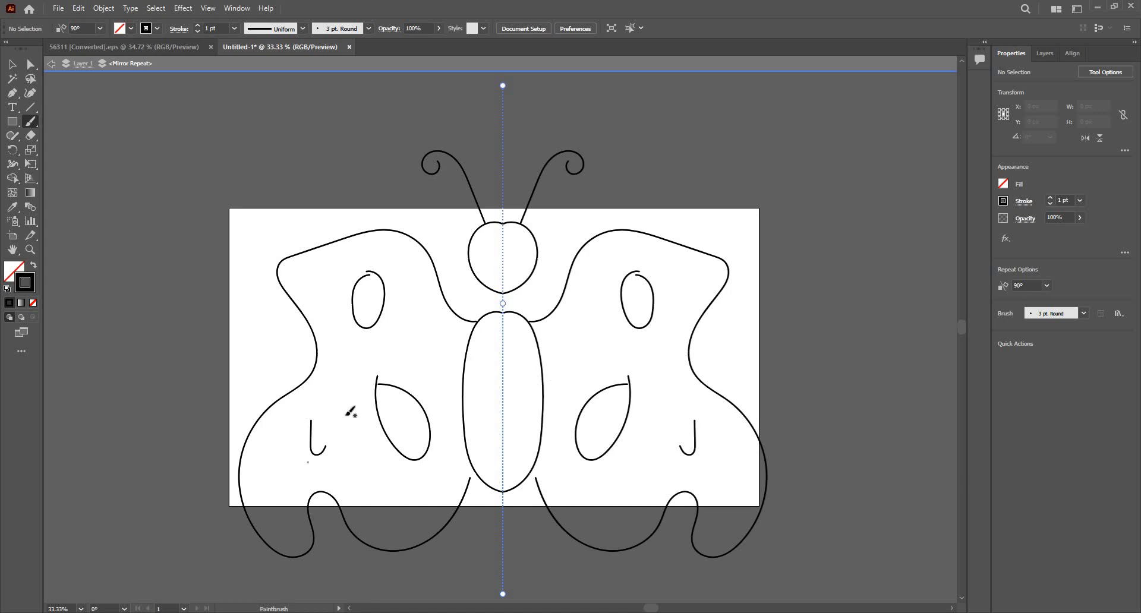
Shift the mirror axis slightly left to narrow the butterfly's head and body, and leave isolation mode.
drag(503, 303, 494, 307)
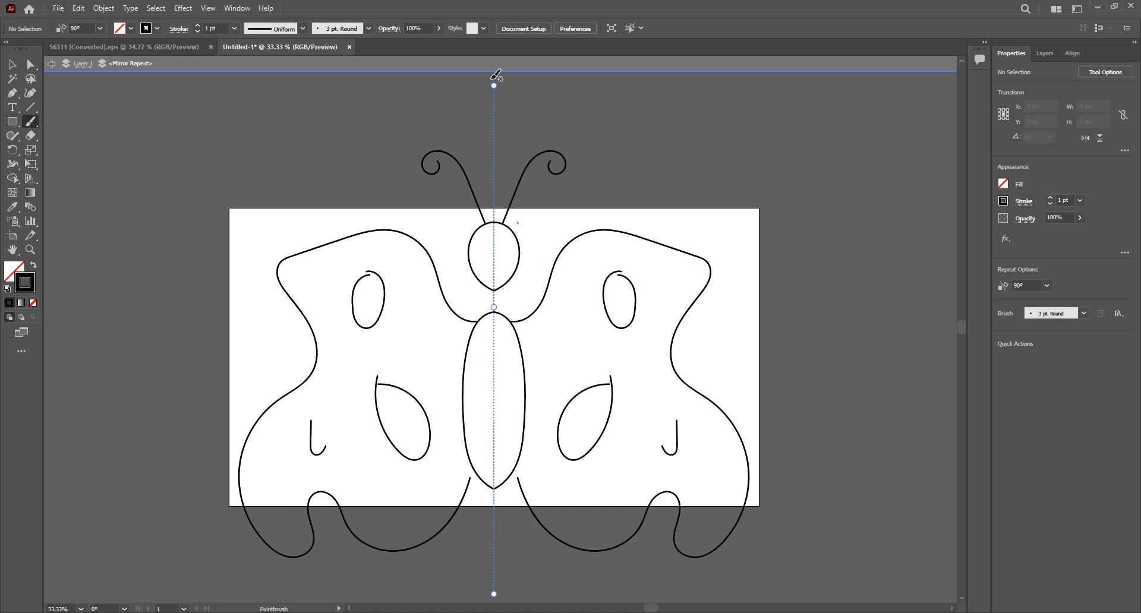
drag(517, 92, 517, 93)
key(ctrl+z)
click(52, 63)
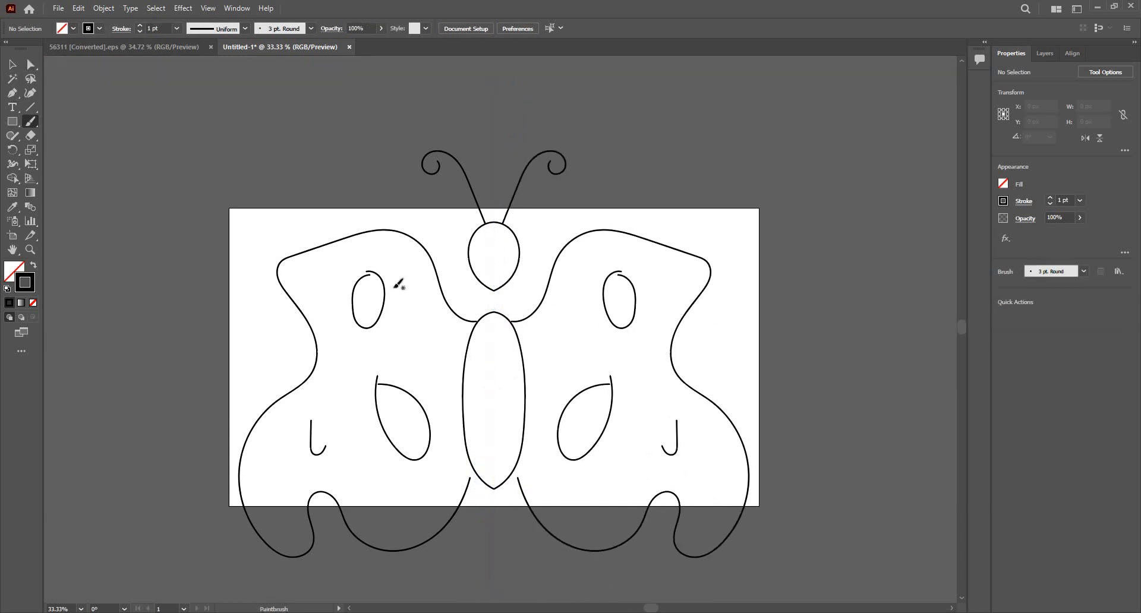
key(v)
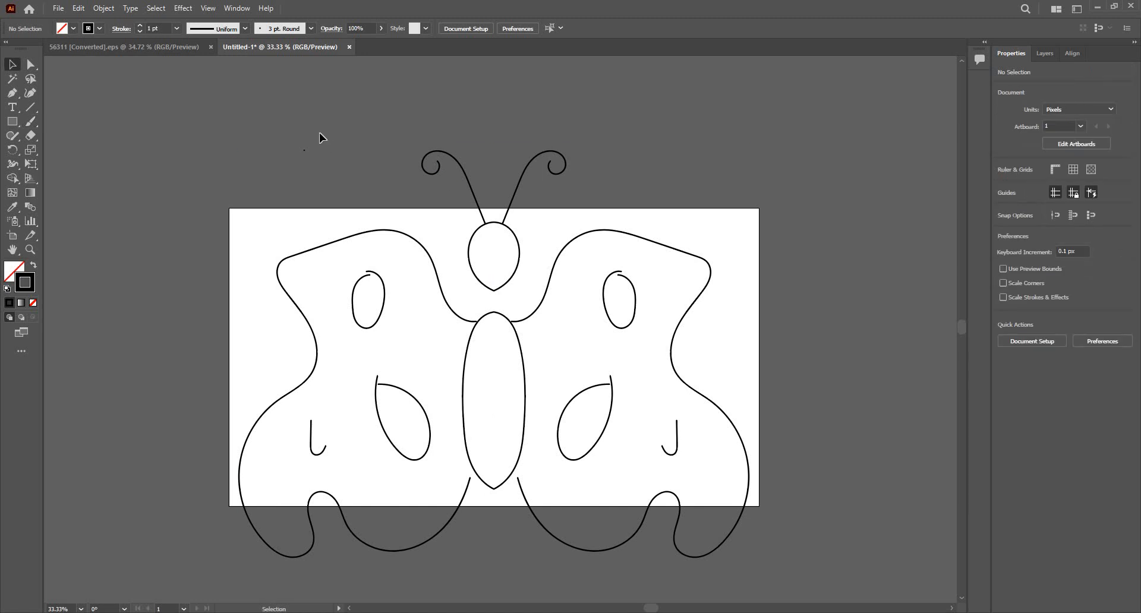
Select all of the butterfly artwork and delete it.
scroll(452, 177, down, 2)
key(ctrl+a)
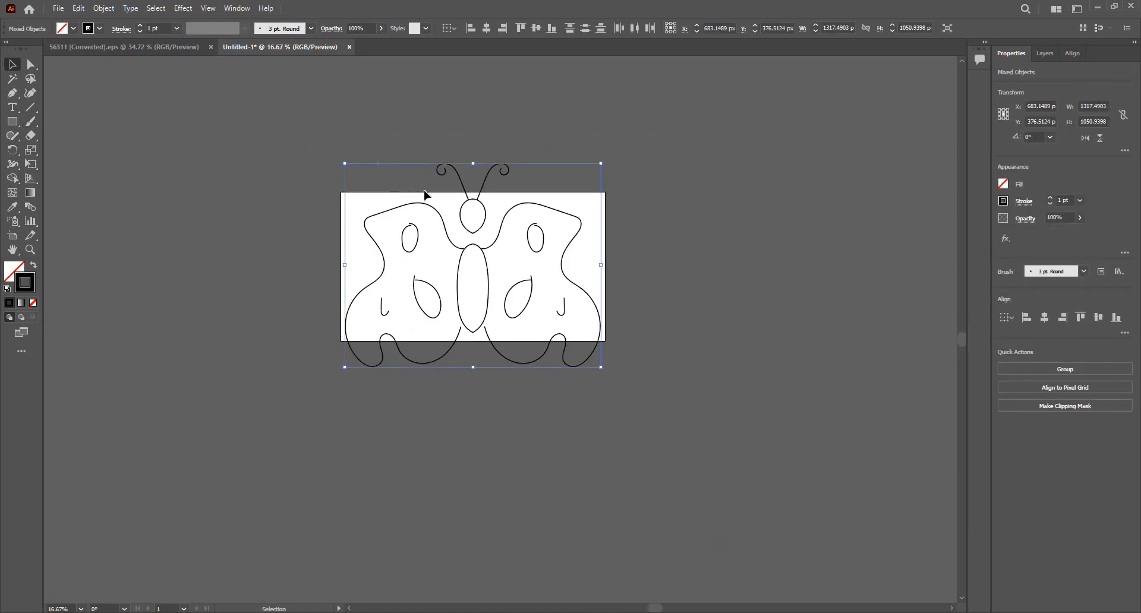
scroll(397, 177, up, 1)
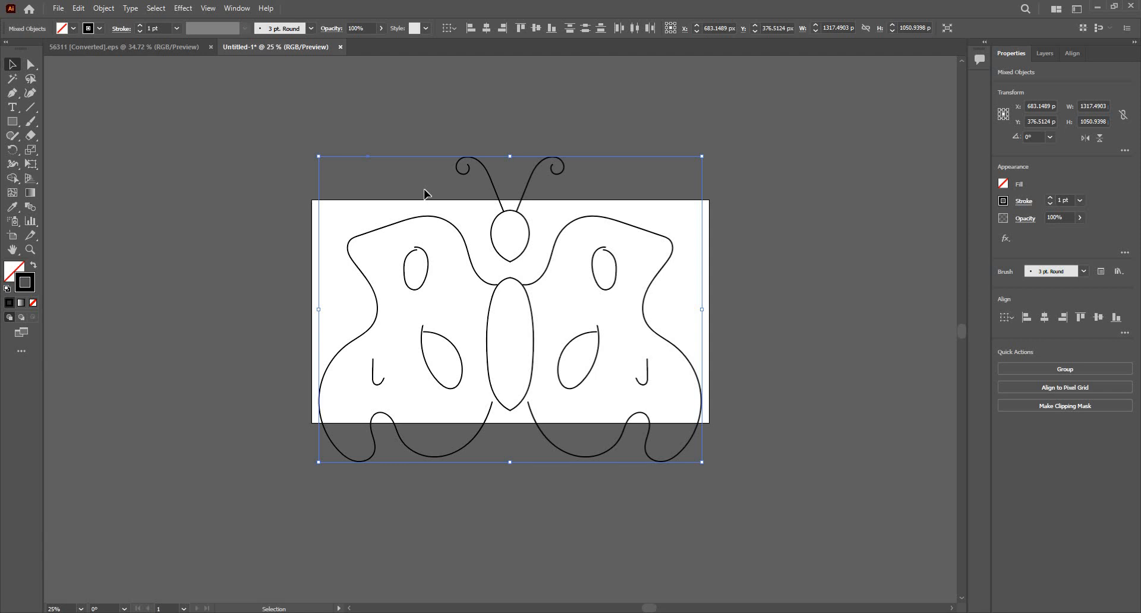
key(Delete)
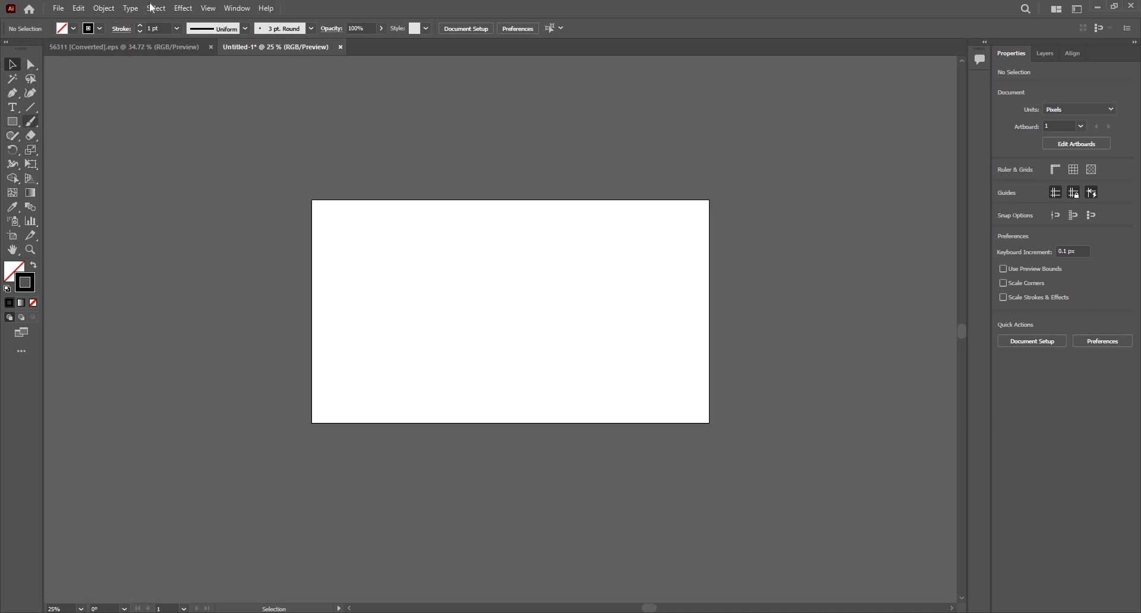
Paint two curves spreading rightward from a shared left point, together about 272 × 241 px, on the artboard's left half.
click(31, 122)
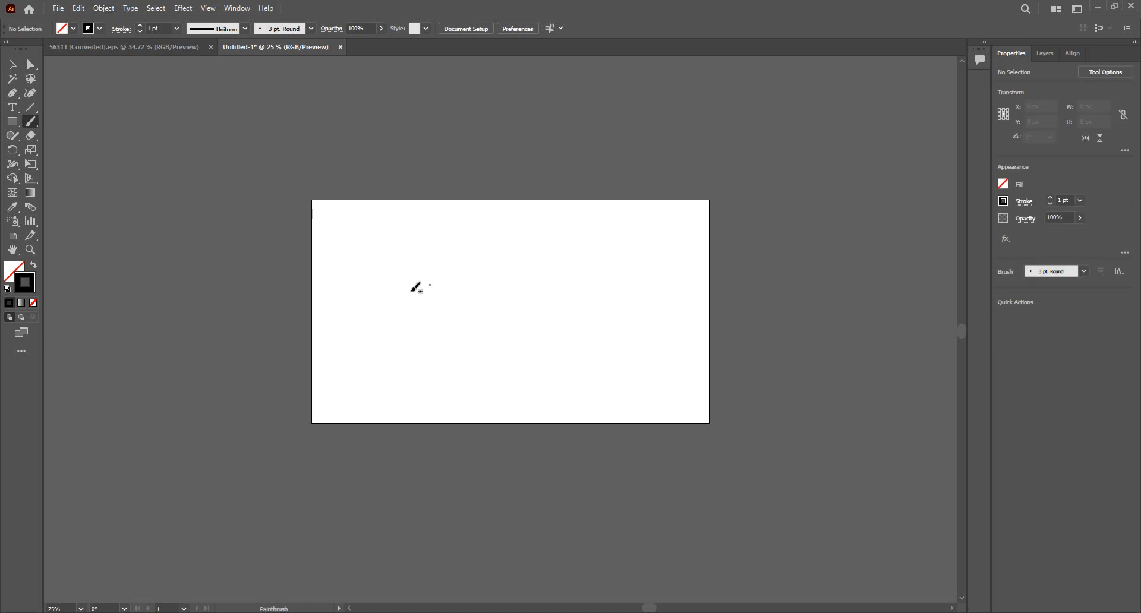
drag(410, 293, 486, 257)
drag(450, 319, 491, 328)
Select both painted curves and apply a Mirror repeat to them.
key(v)
drag(446, 348, 419, 228)
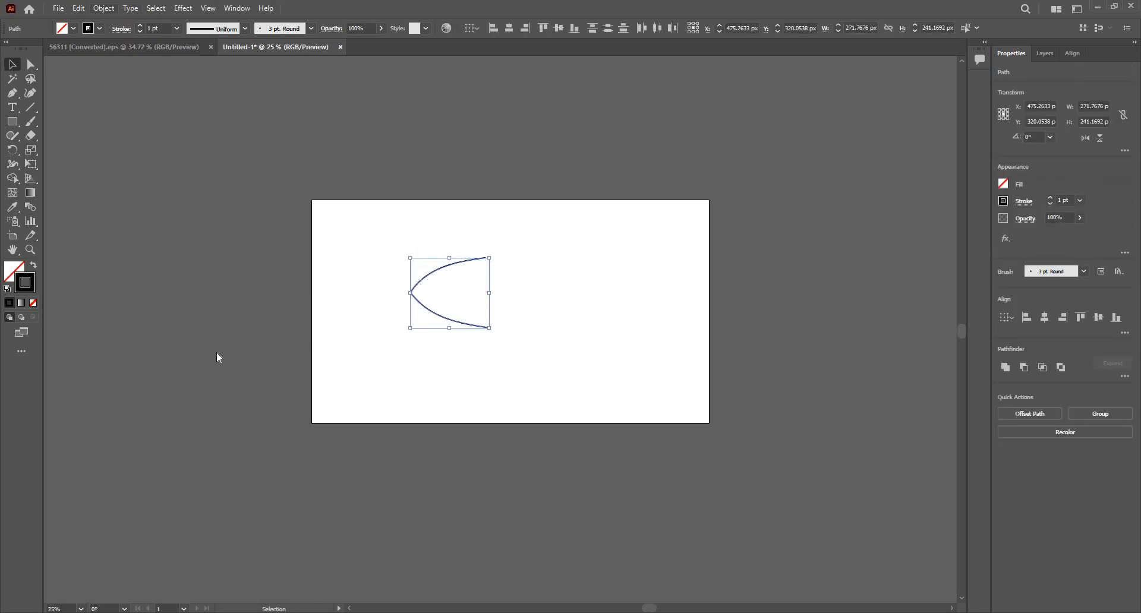
key(alt+o)
mouse_move(232, 337)
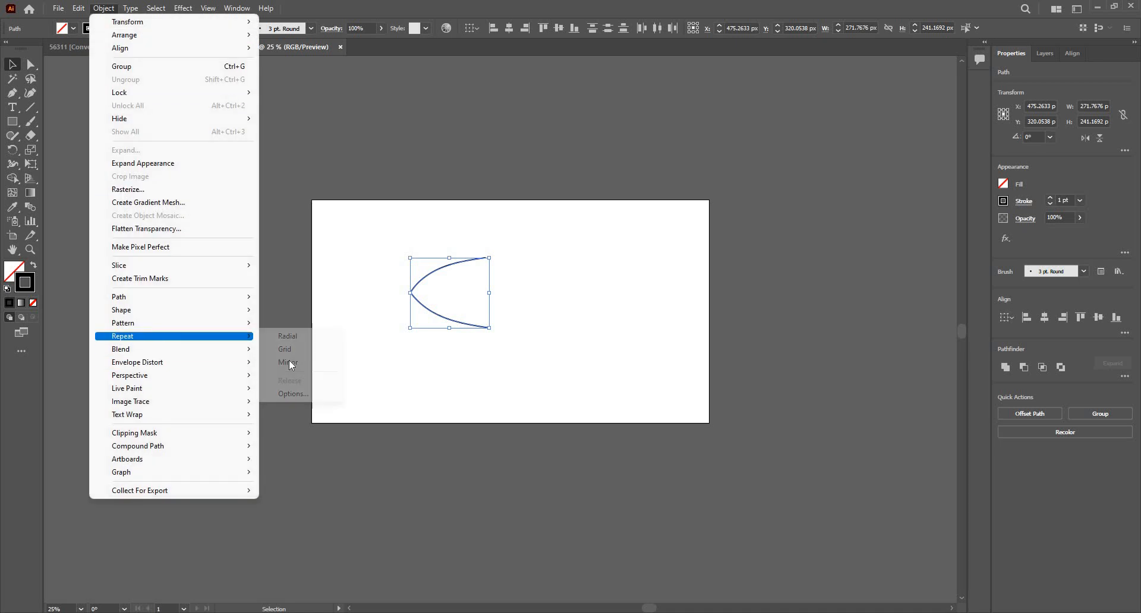
click(289, 362)
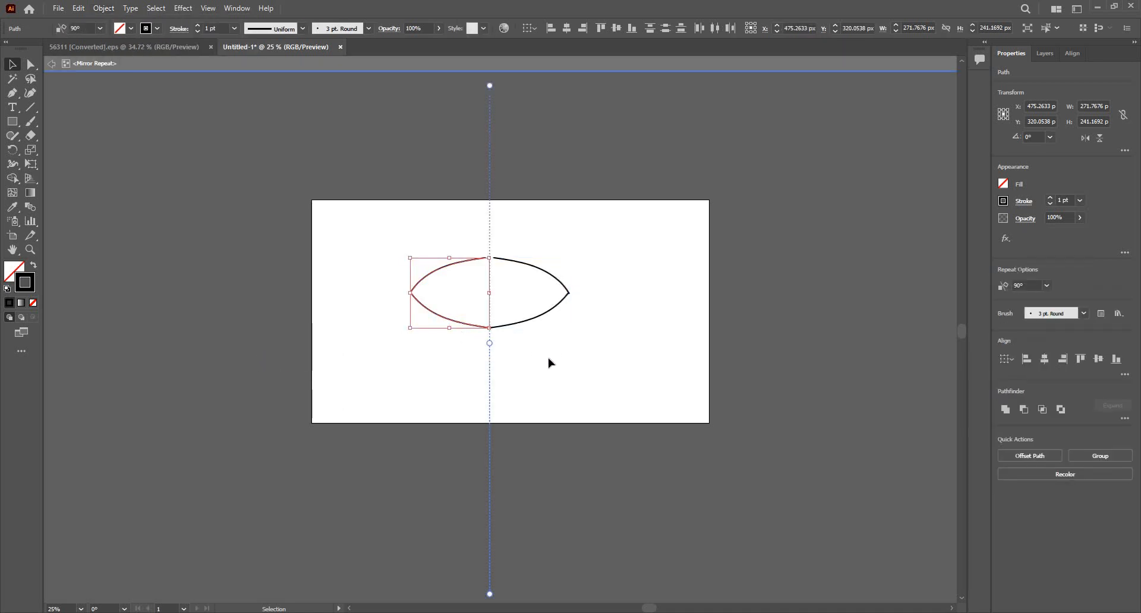
Move the vertical mirror axis slightly left so the curves join into a closed eye shape, and activate the Paintbrush.
key(ctrl+equal)
key(ctrl+equal)
key(ctrl+equal)
drag(527, 374, 525, 374)
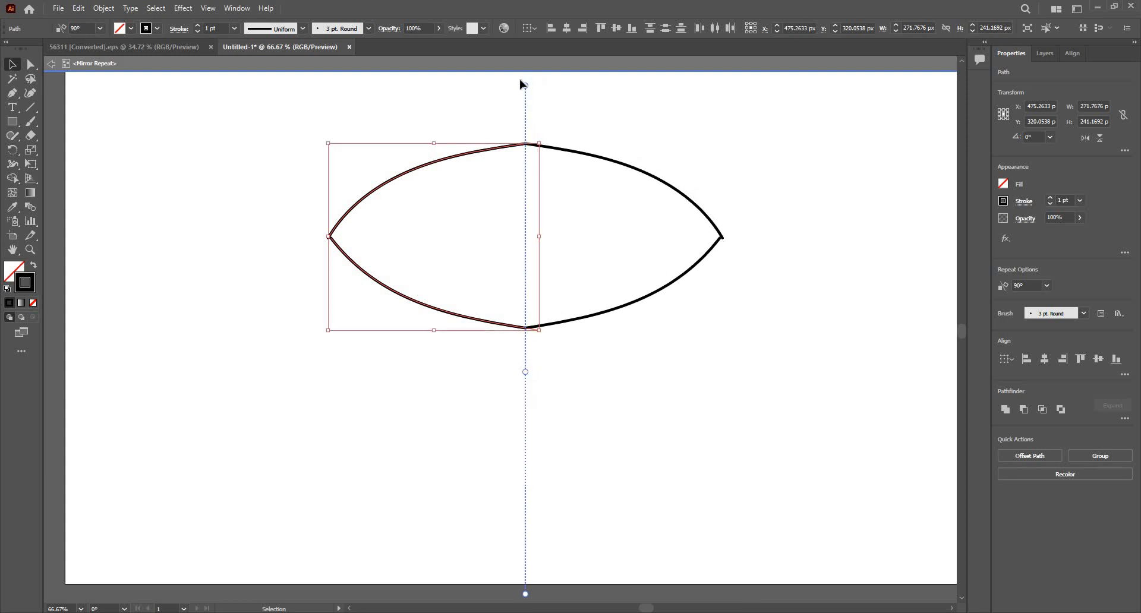
mouse_move(525, 85)
mouse_down()
mouse_move(542, 119)
mouse_move(525, 95)
mouse_up()
click(30, 121)
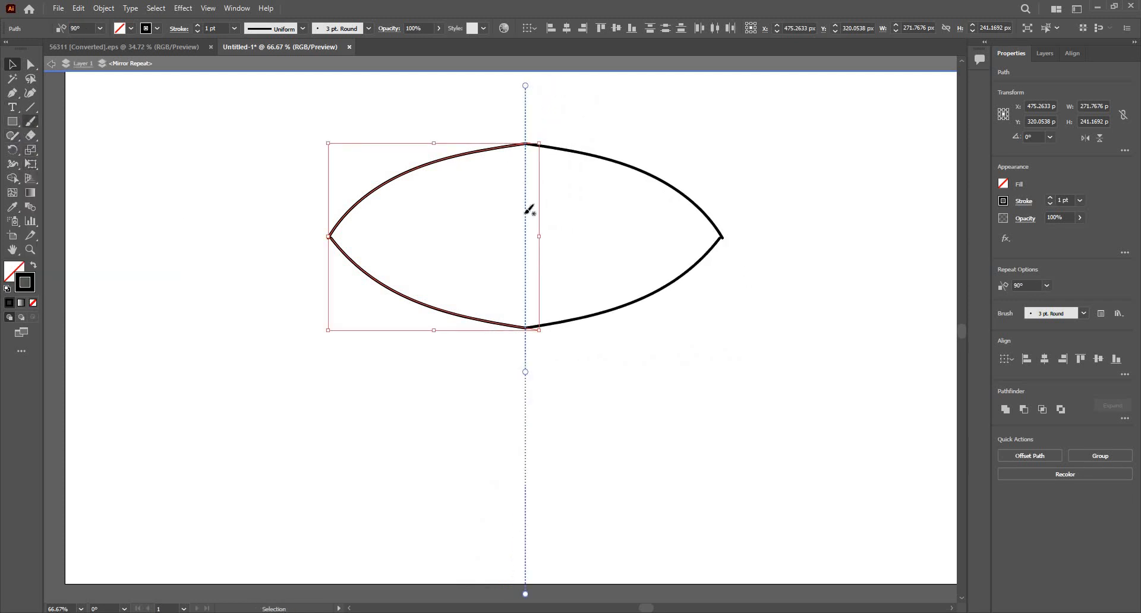
Paint a left-bowing curve between the eye's upper and lower edges along the mirror axis to form a mirrored slit pupil.
mouse_move(524, 186)
mouse_down()
mouse_move(488, 188)
mouse_move(467, 214)
mouse_move(472, 278)
mouse_move(519, 304)
mouse_up()
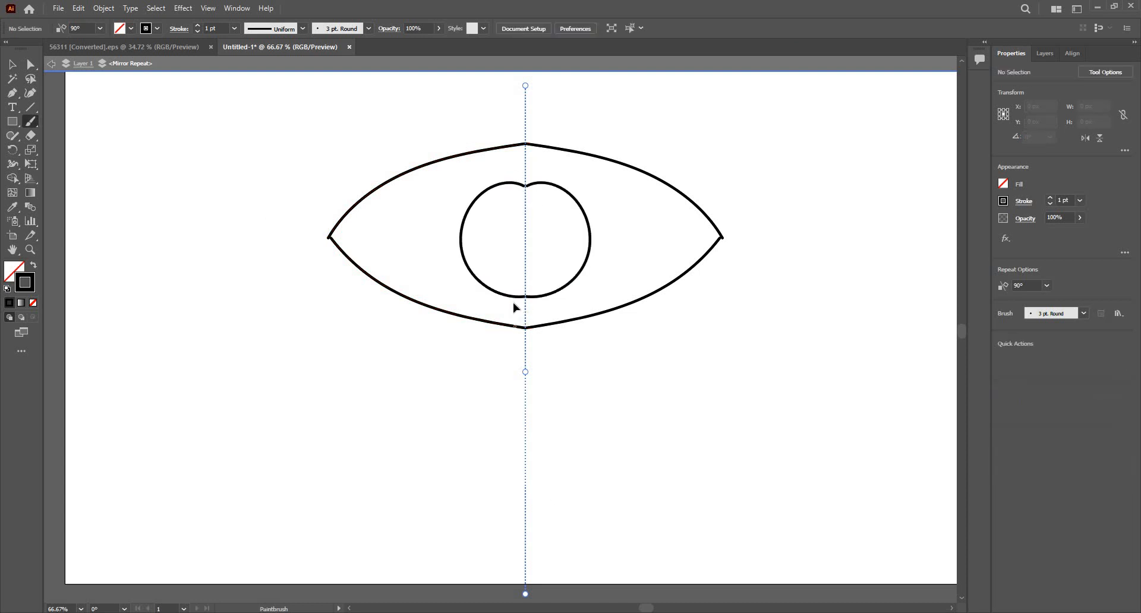
key(ctrl+z)
mouse_move(524, 167)
mouse_down()
mouse_move(492, 224)
mouse_move(492, 260)
mouse_move(499, 289)
mouse_move(525, 310)
mouse_up()
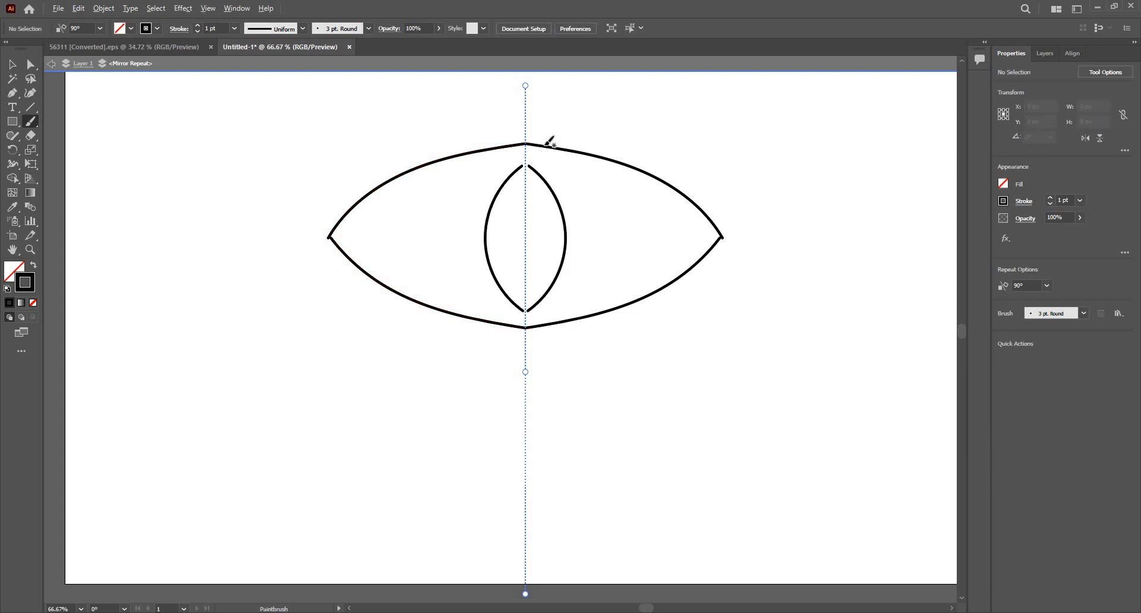
Move the pupil curve's upper and lower end anchor points onto the mirror axis so both halves meet in closed tips.
key(ctrl+equal)
key(ctrl+equal)
key(a)
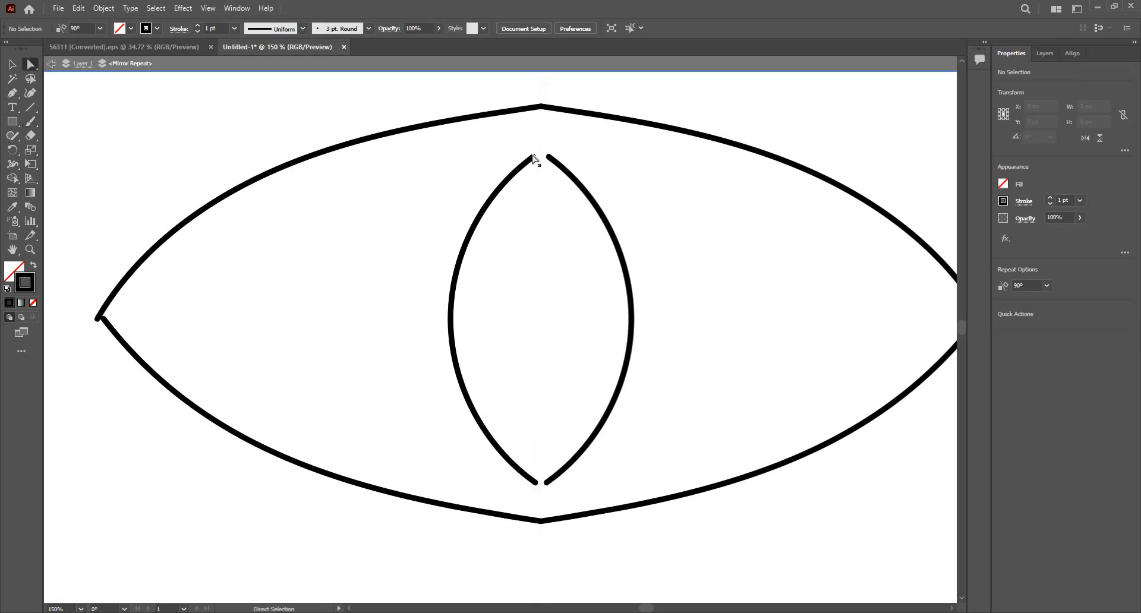
drag(534, 157, 540, 152)
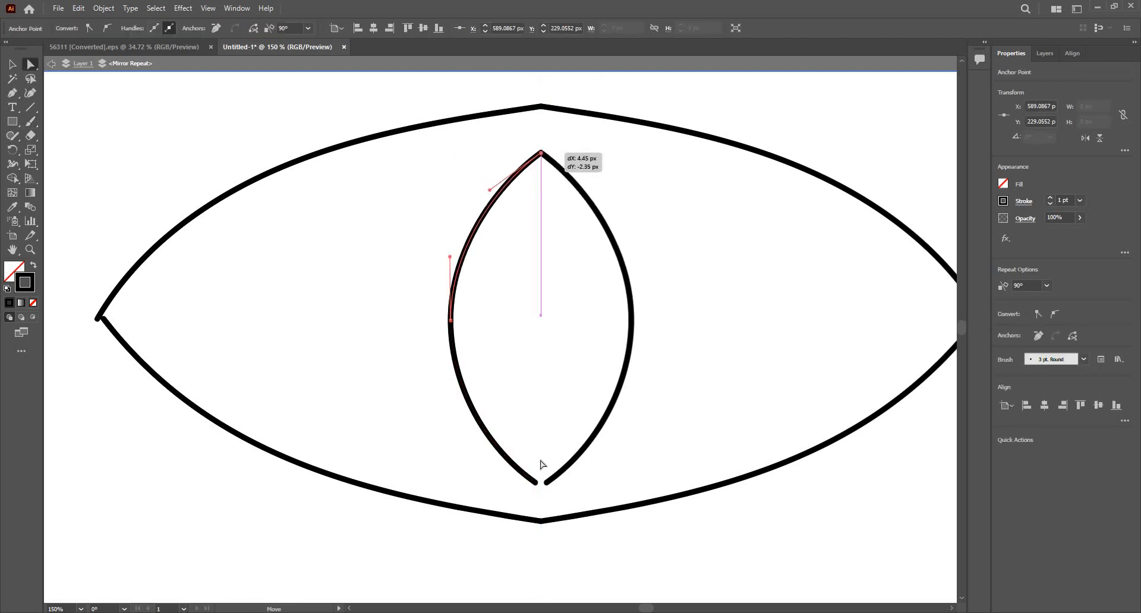
click(538, 483)
drag(540, 486, 545, 492)
Deselect the pupil curve and exit the Mirror Repeat's isolation mode.
click(10, 66)
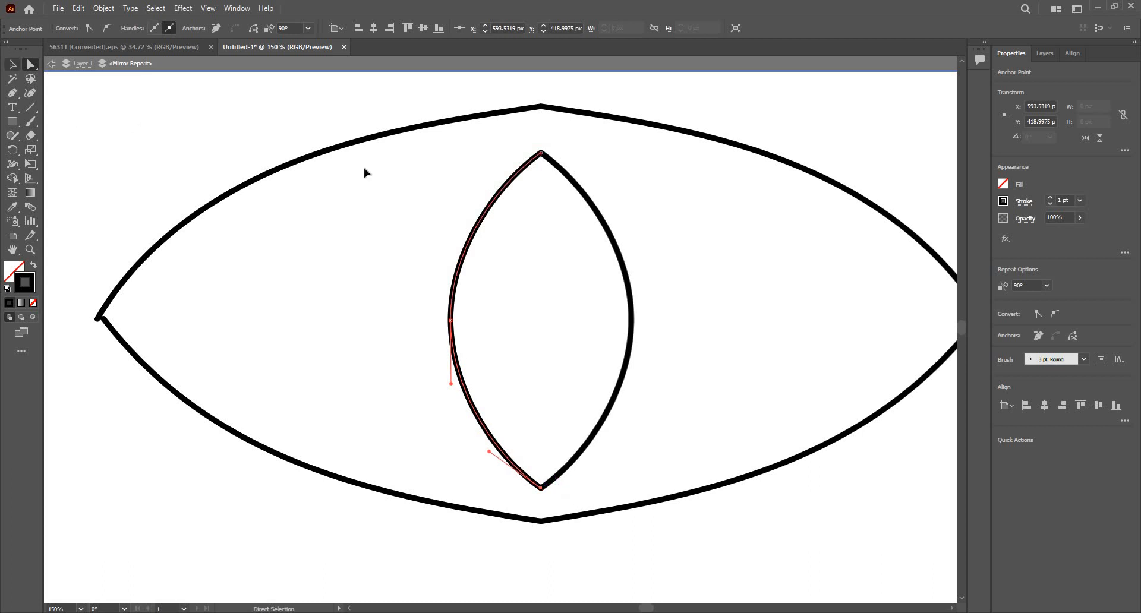
click(576, 244)
key(ctrl+1)
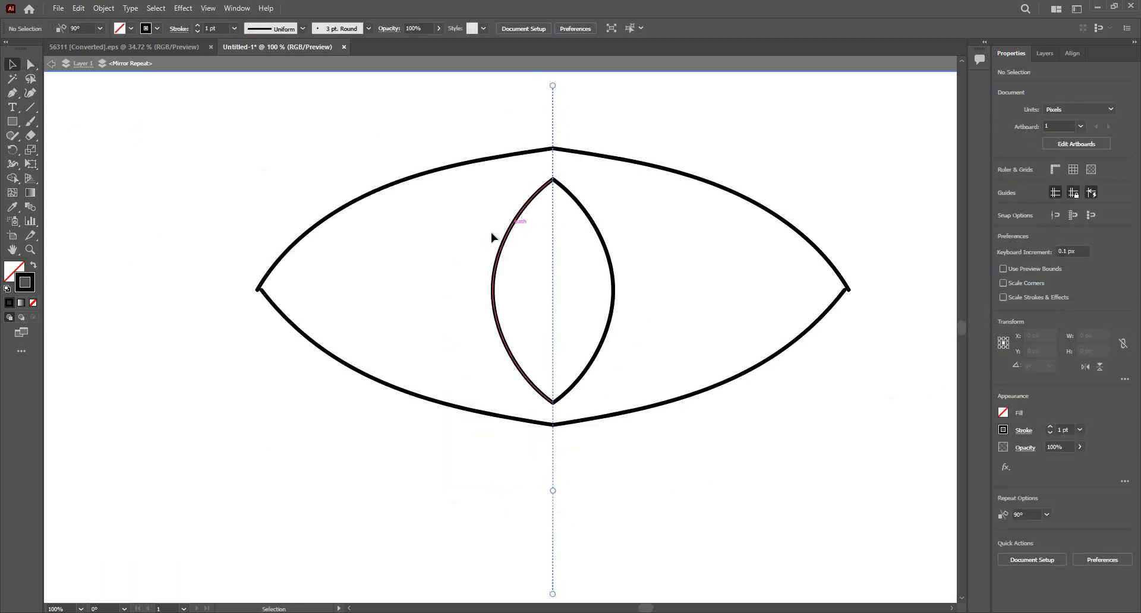
key(ctrl+minus)
key(ctrl+minus)
key(Escape)
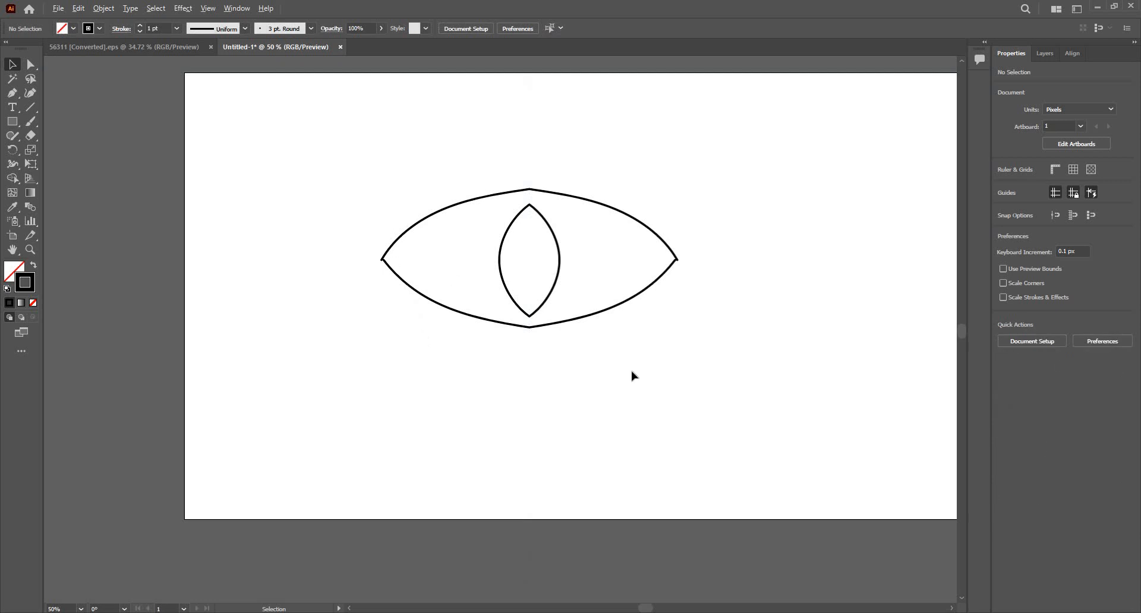
Select all of the mirrored eye artwork and delete it from the artboard.
key(ctrl+minus)
key(ctrl+minus)
drag(386, 224, 637, 367)
click(637, 367)
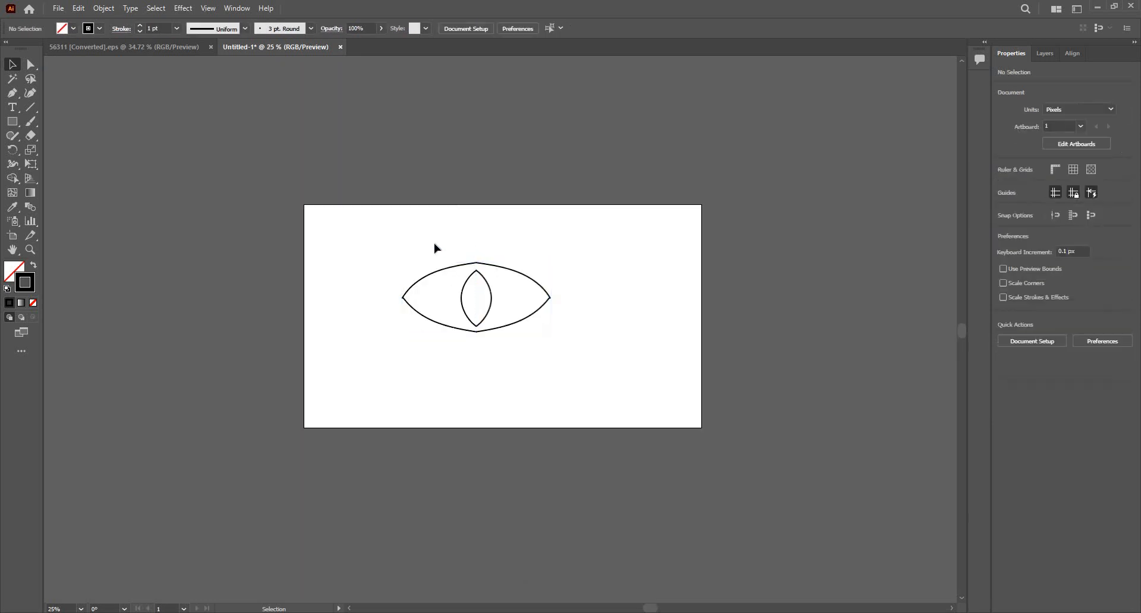
key(ctrl+a)
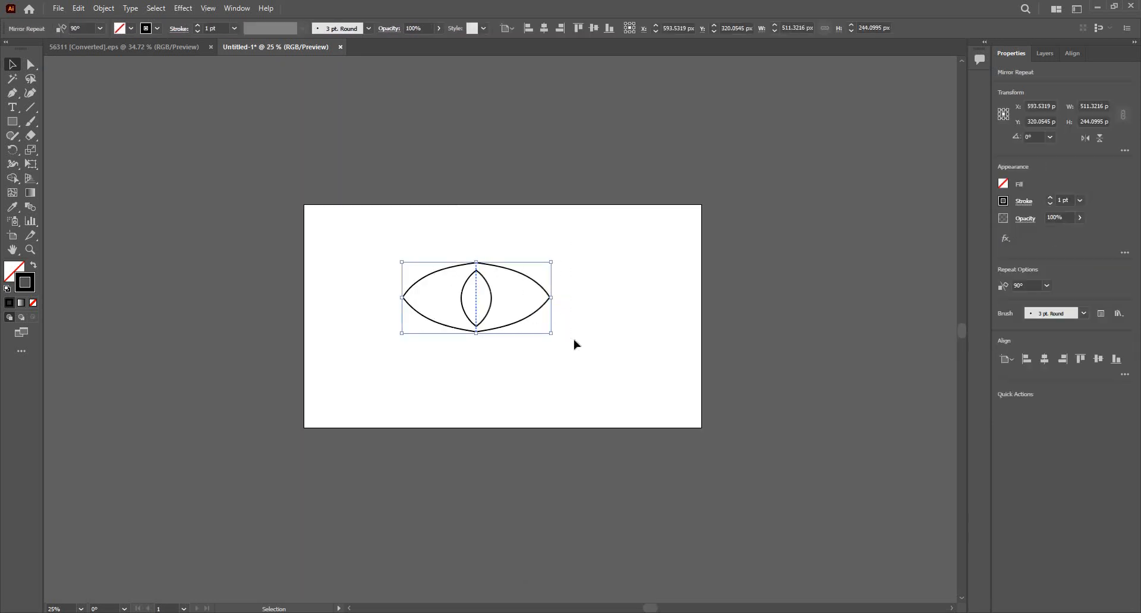
key(Delete)
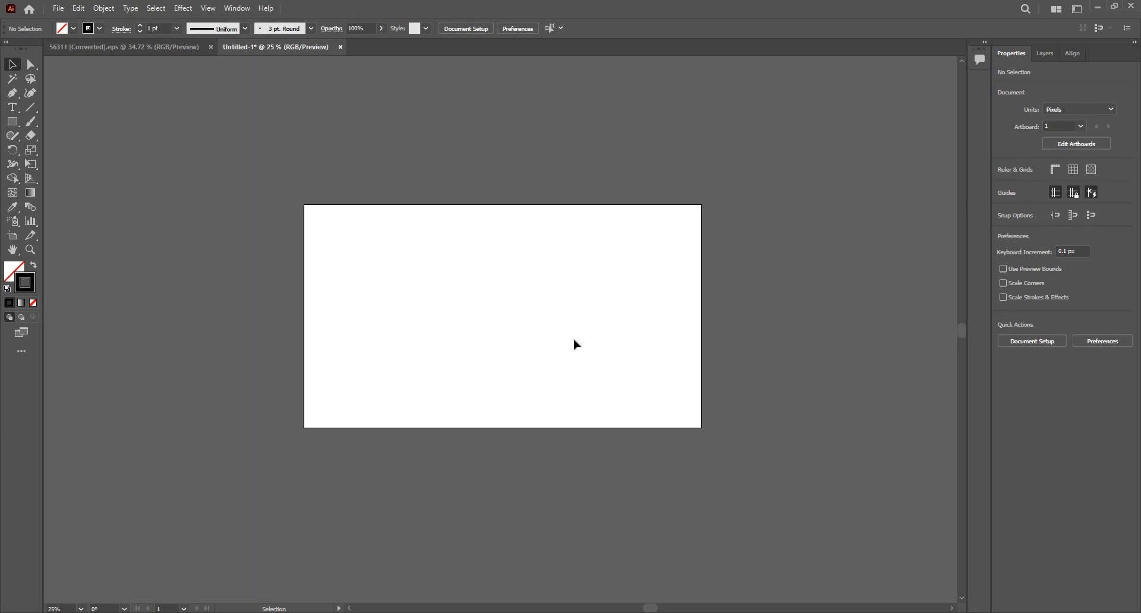
key(ctrl+0)
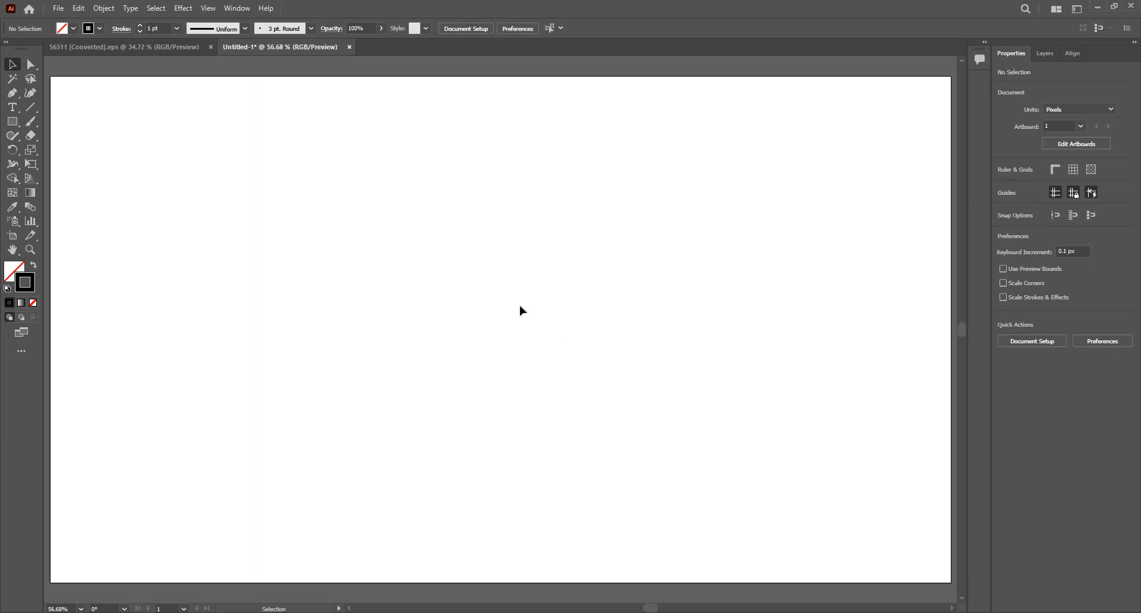